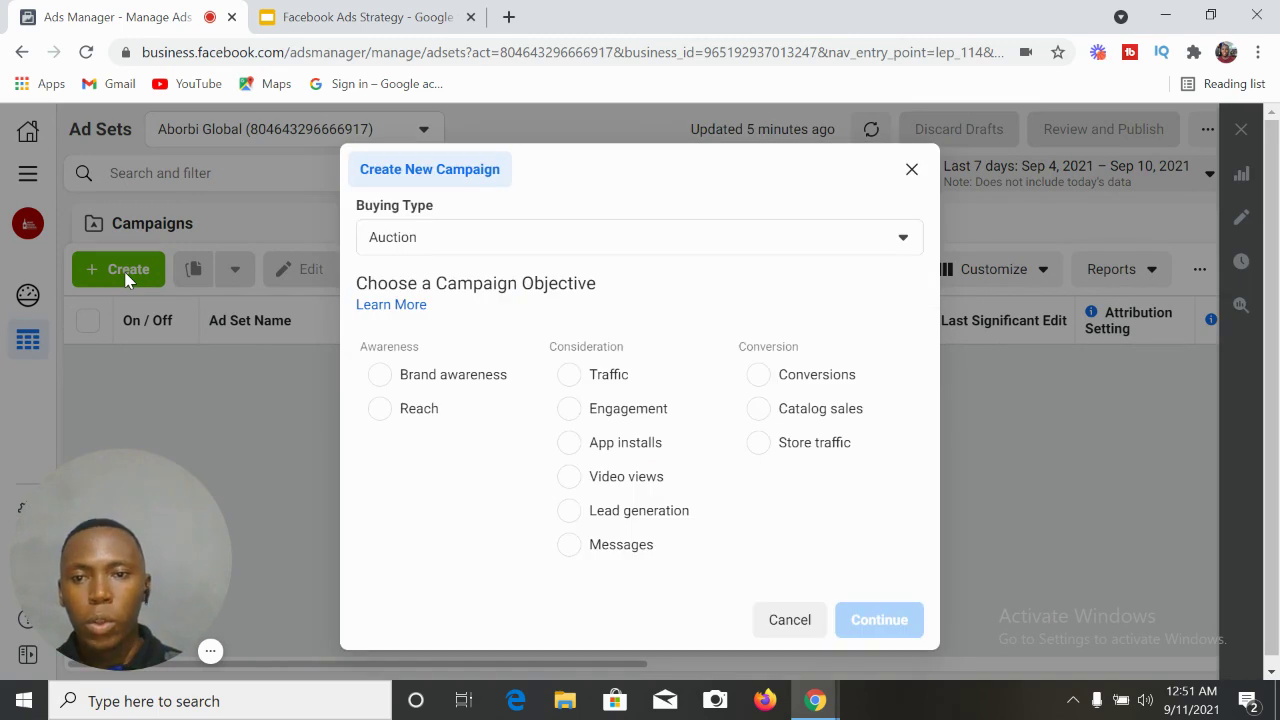
Choose Conversions as the new campaign's objective and expand the optional campaign naming section.
mouse_move(712, 410)
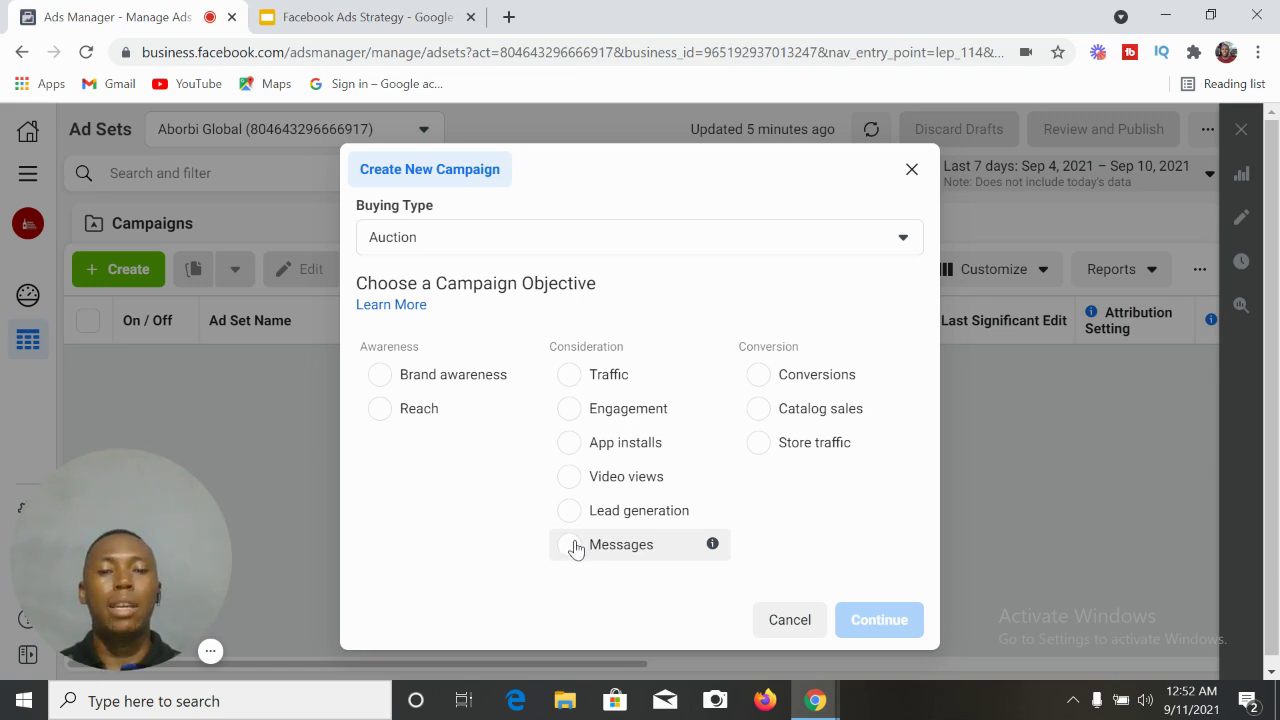
left_click(761, 378)
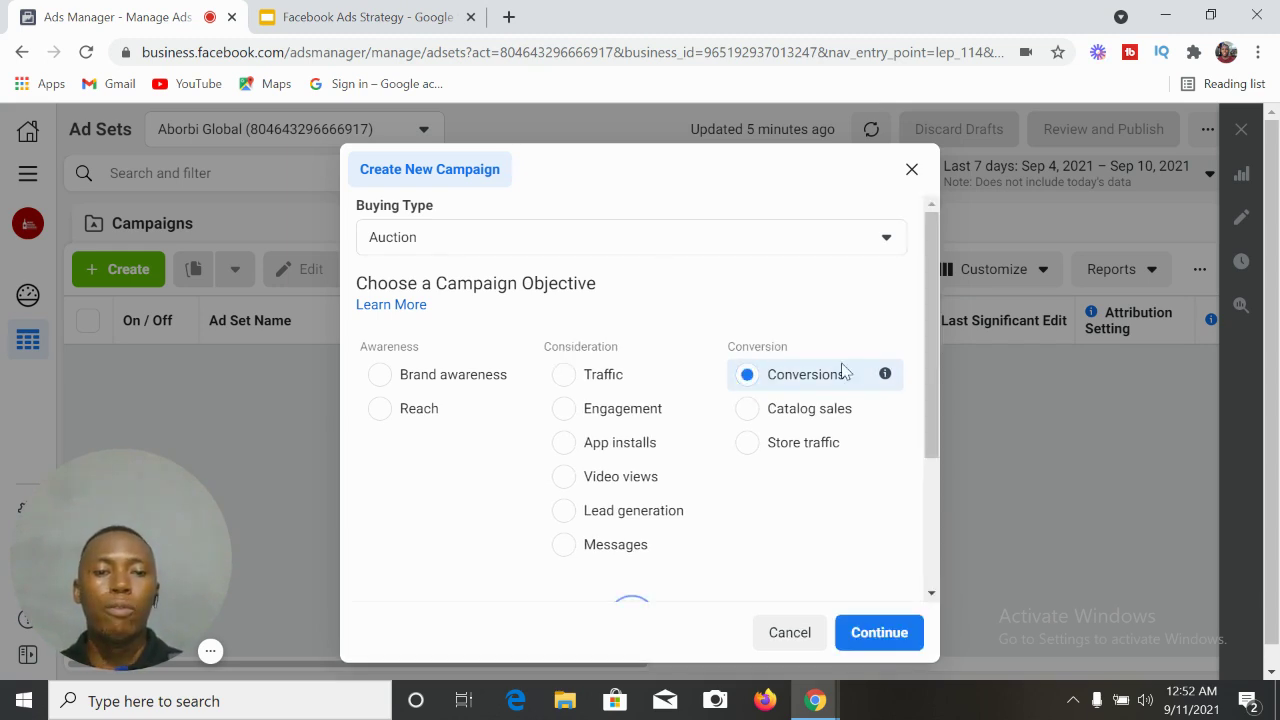
left_click_drag(936, 349, 932, 538)
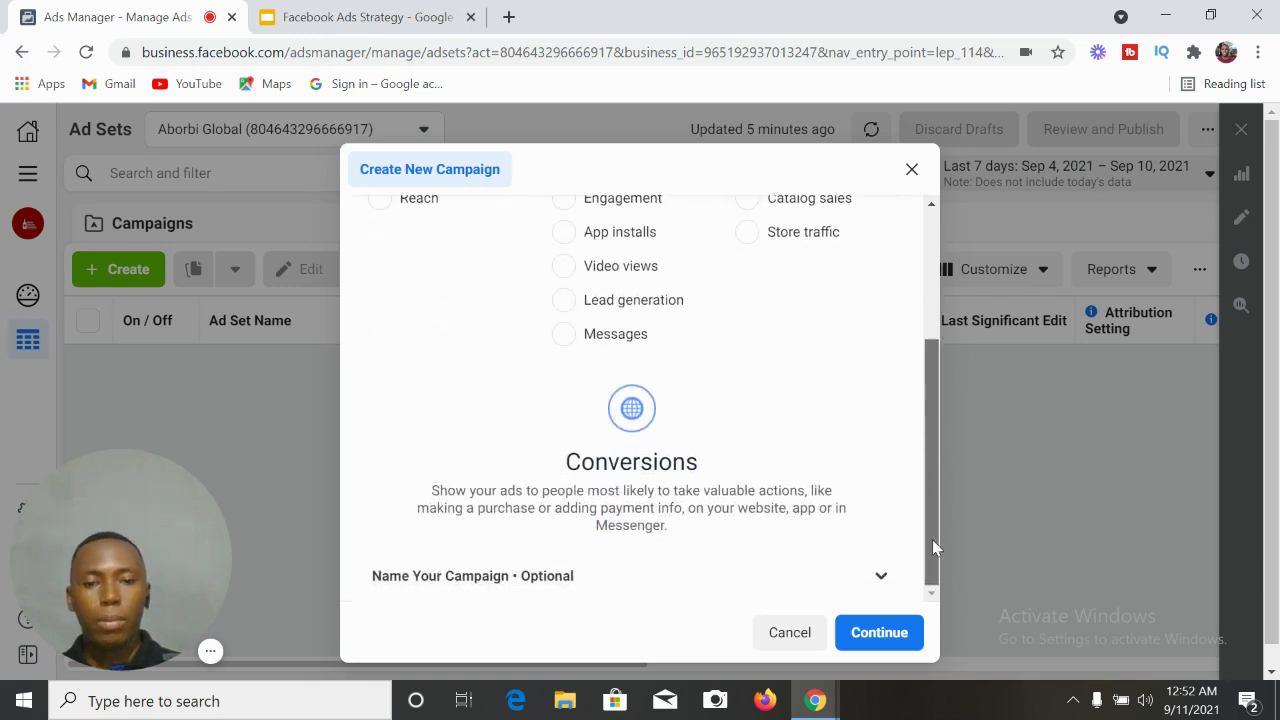
left_click(881, 580)
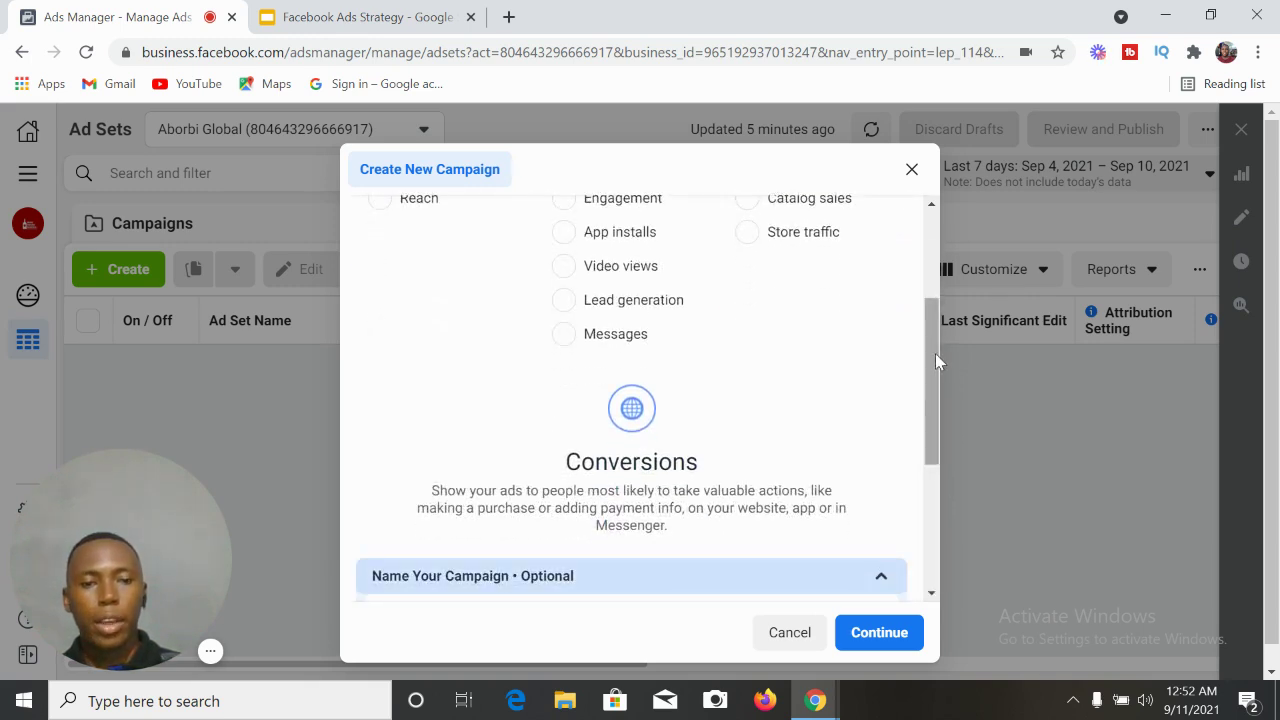
left_click_drag(931, 357, 931, 514)
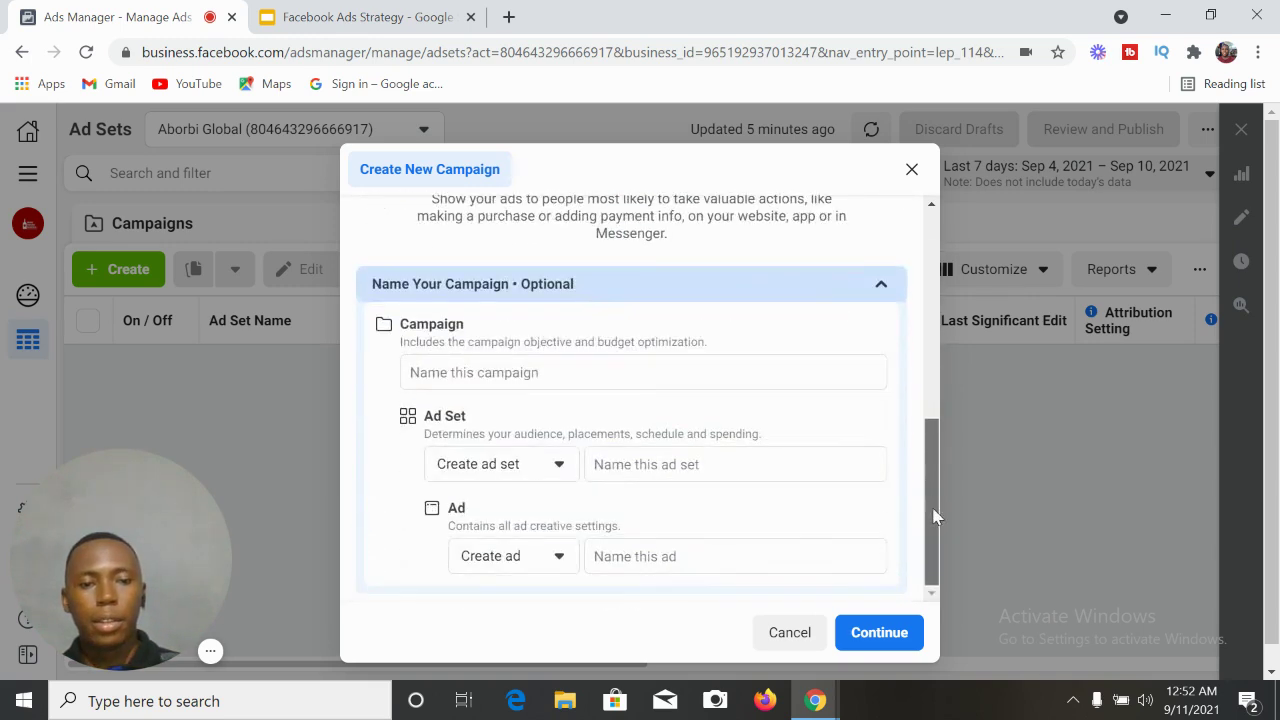
Name the campaign "Test Ad" and both its ad set and ad "Test Ad 1", and continue to the campaign draft.
left_click(687, 372)
type("Test Ad")
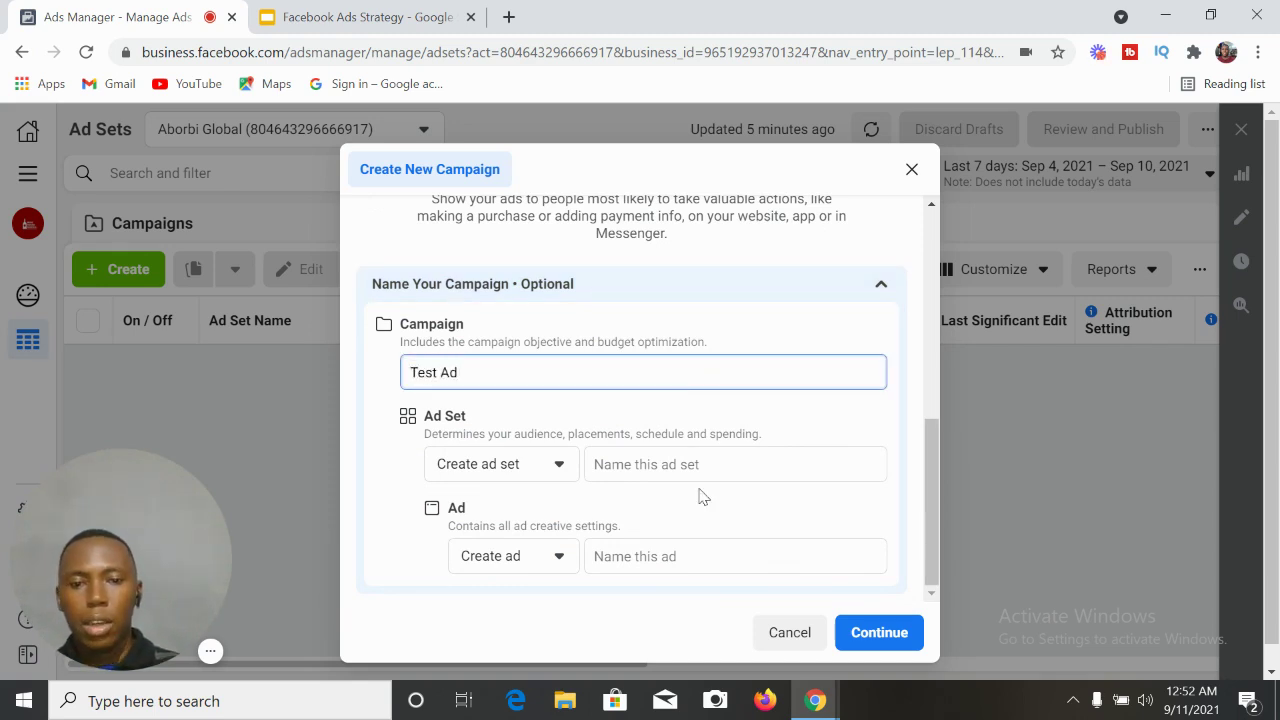
left_click(676, 466)
type("T")
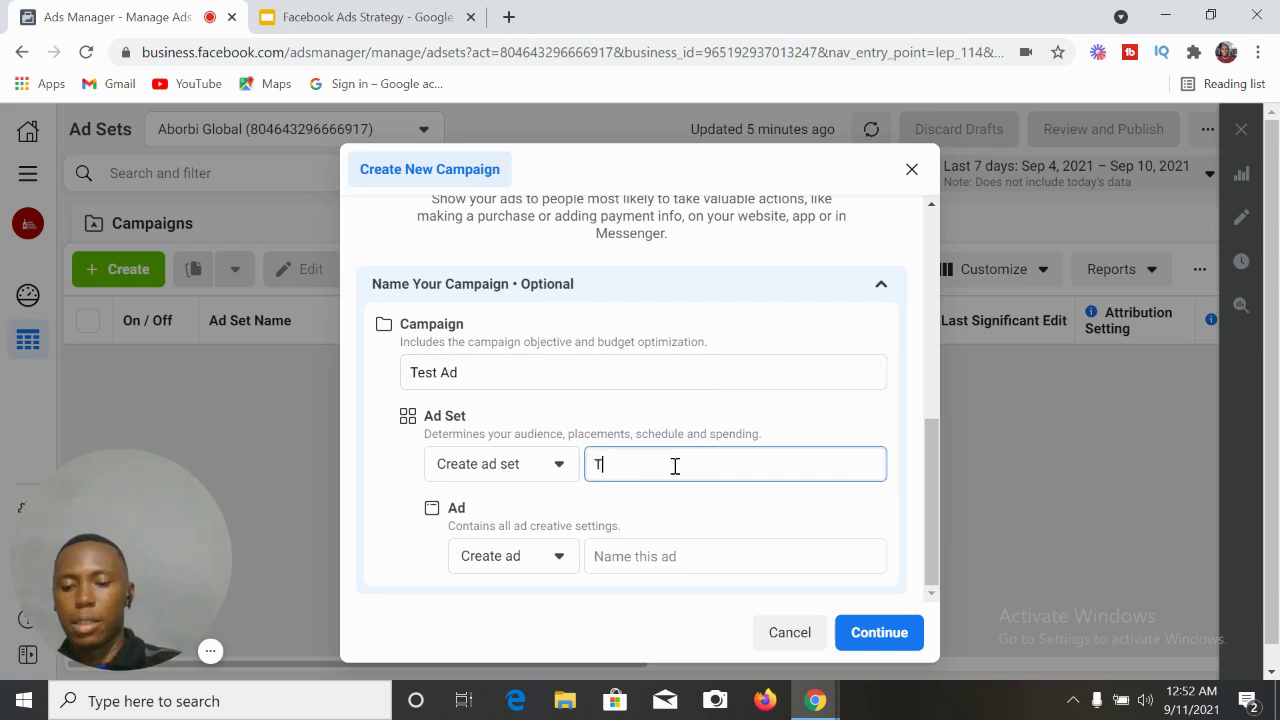
type("est Ad")
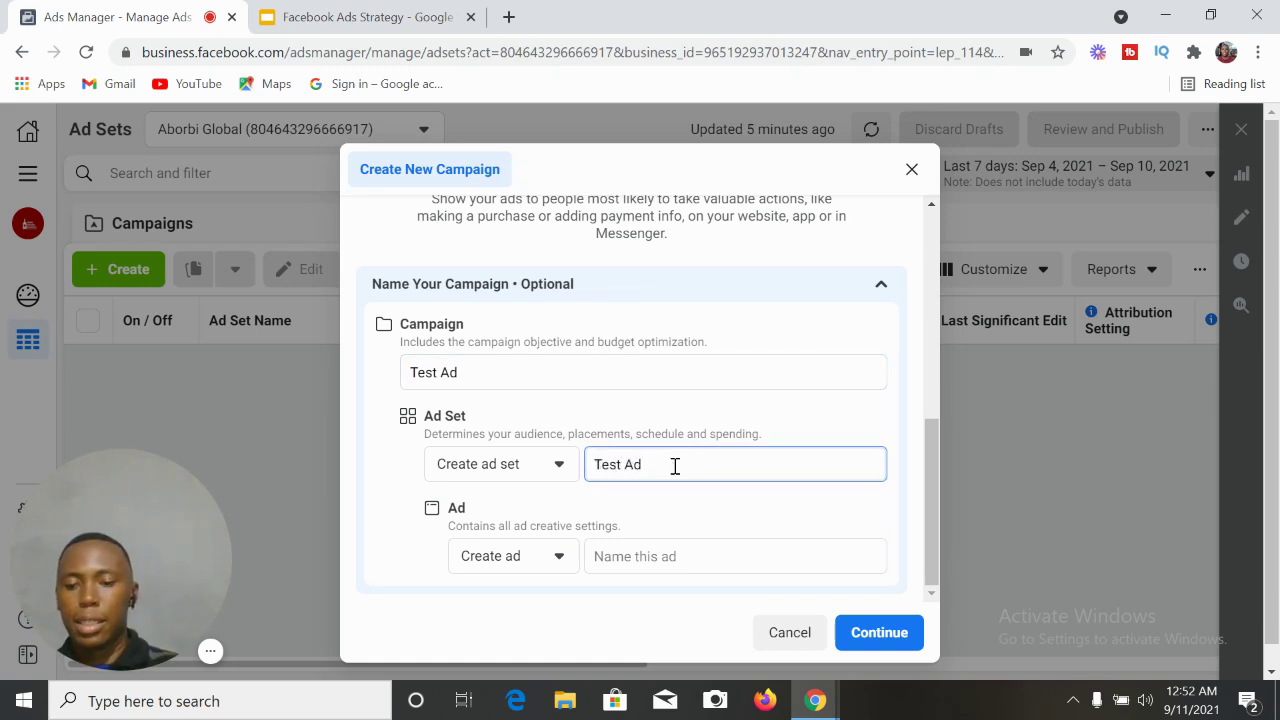
type(" 1")
left_click(684, 557)
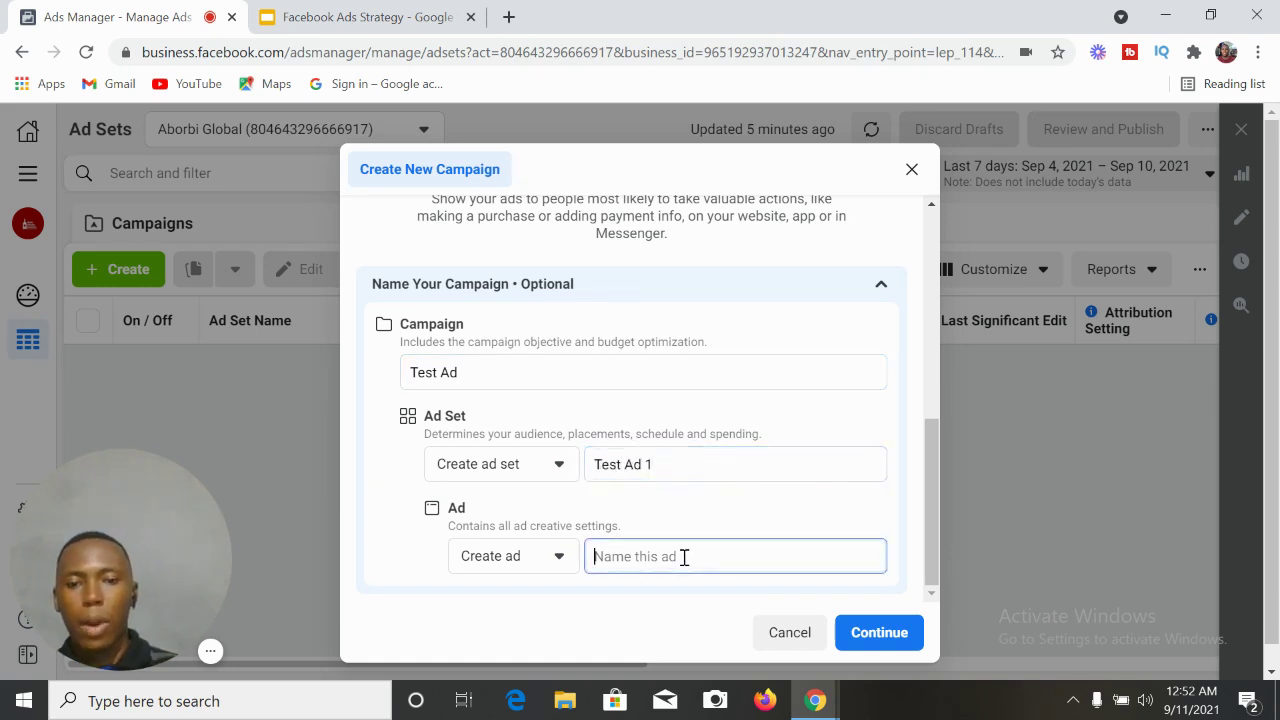
type("Test Ad 1")
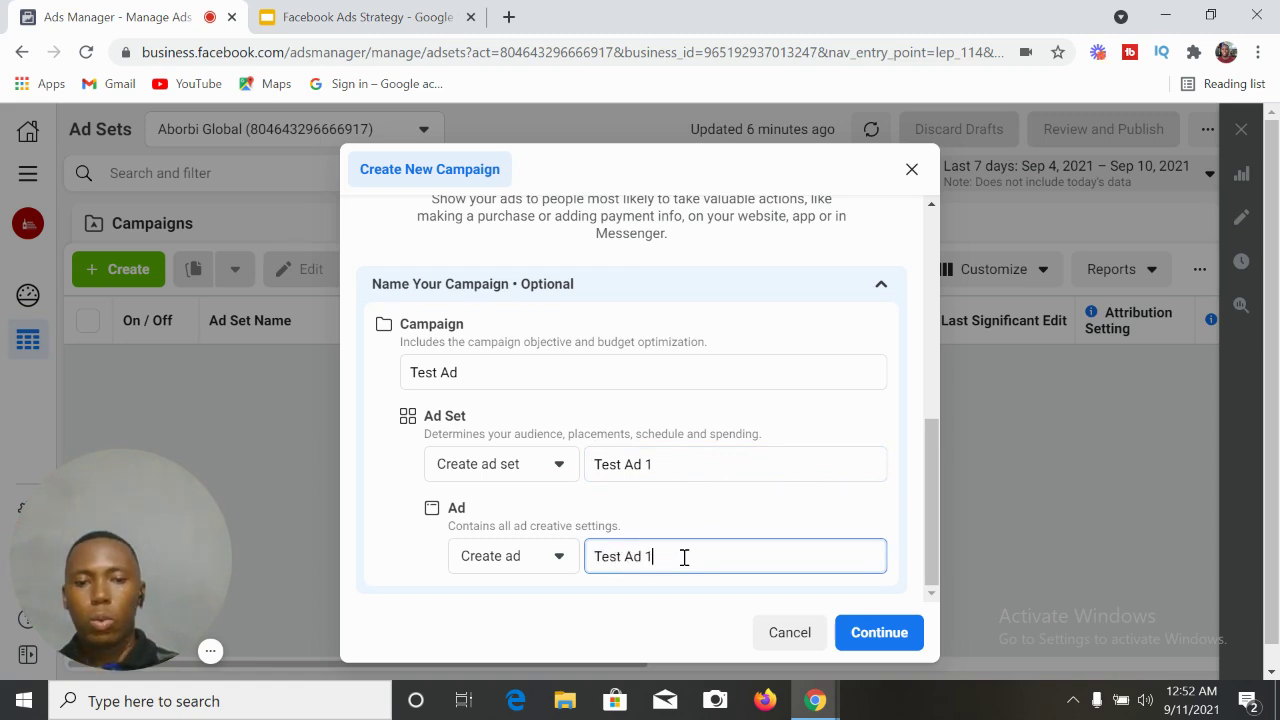
left_click(888, 636)
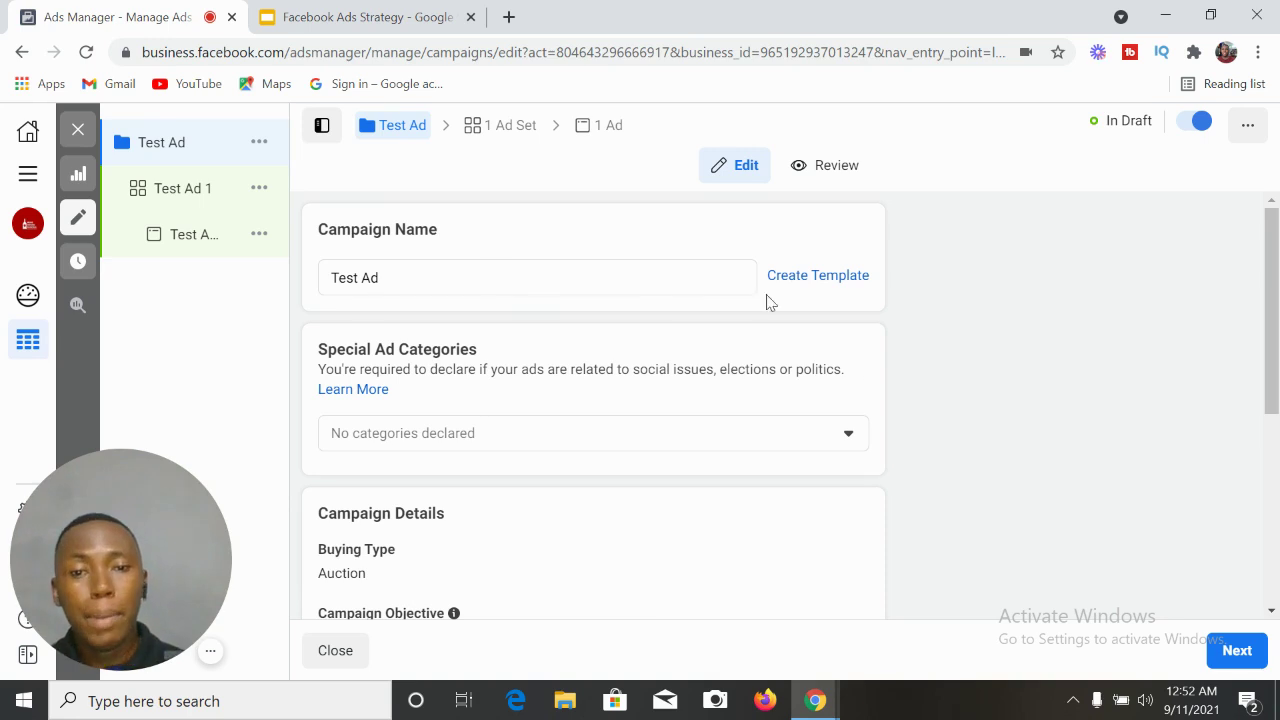
Review the new campaign structure slide in the Facebook Ads Strategy presentation, and return to Ads Manager.
mouse_move(205, 161)
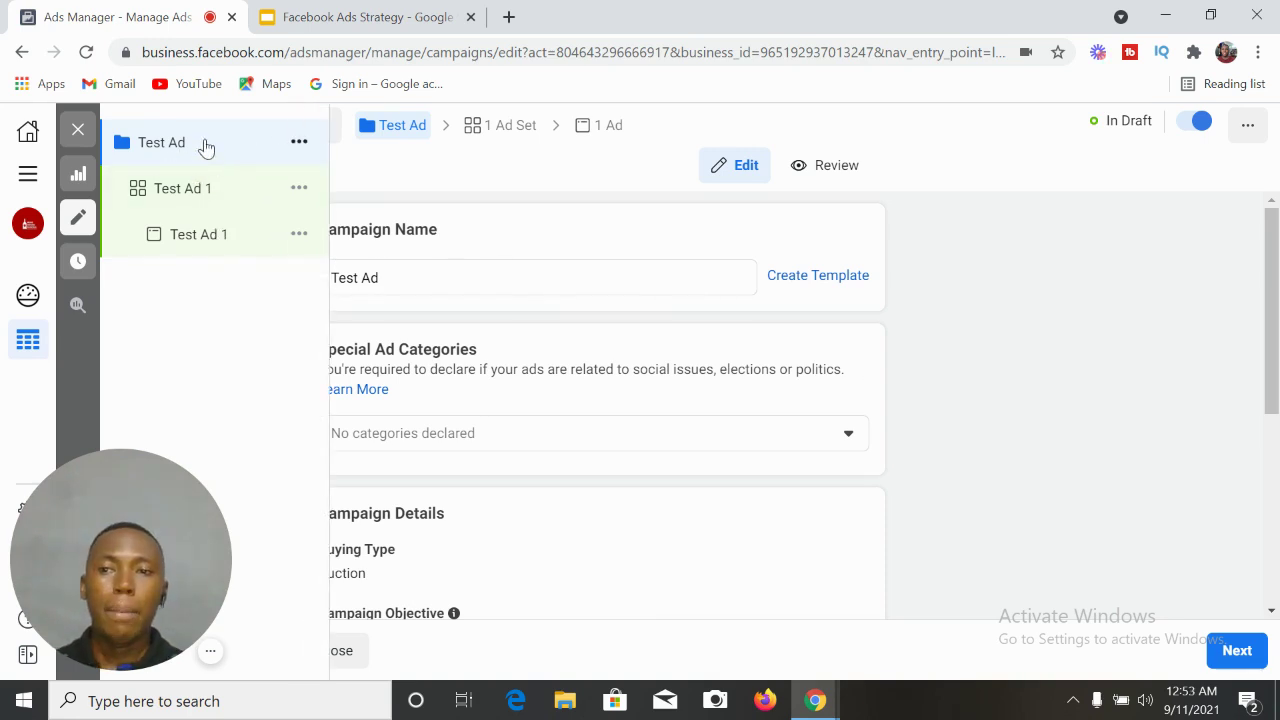
left_click(358, 15)
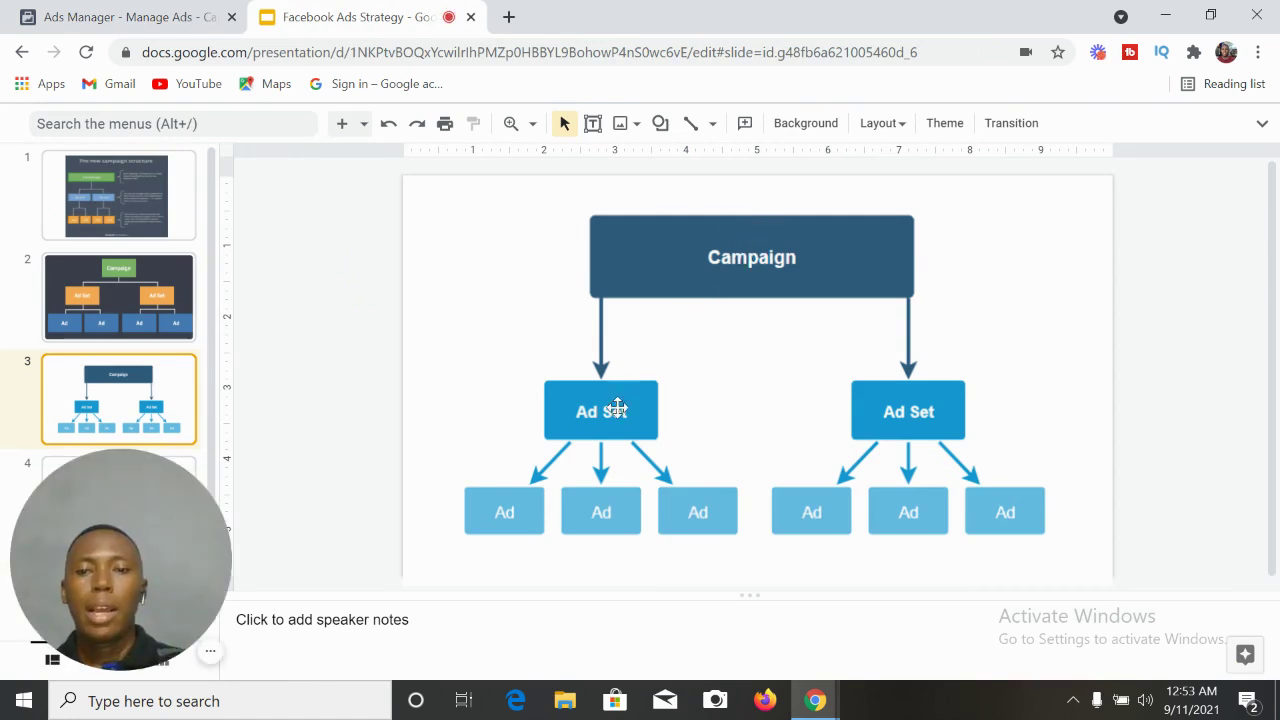
left_click(172, 213)
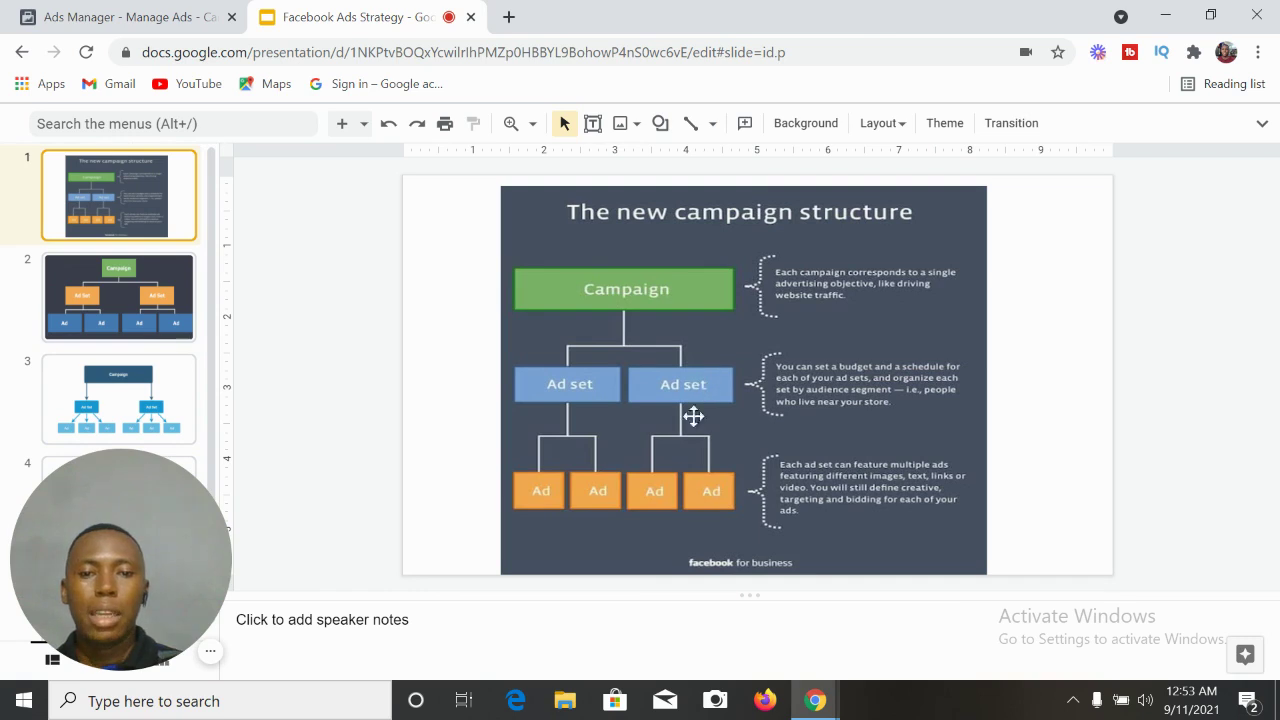
left_click(122, 17)
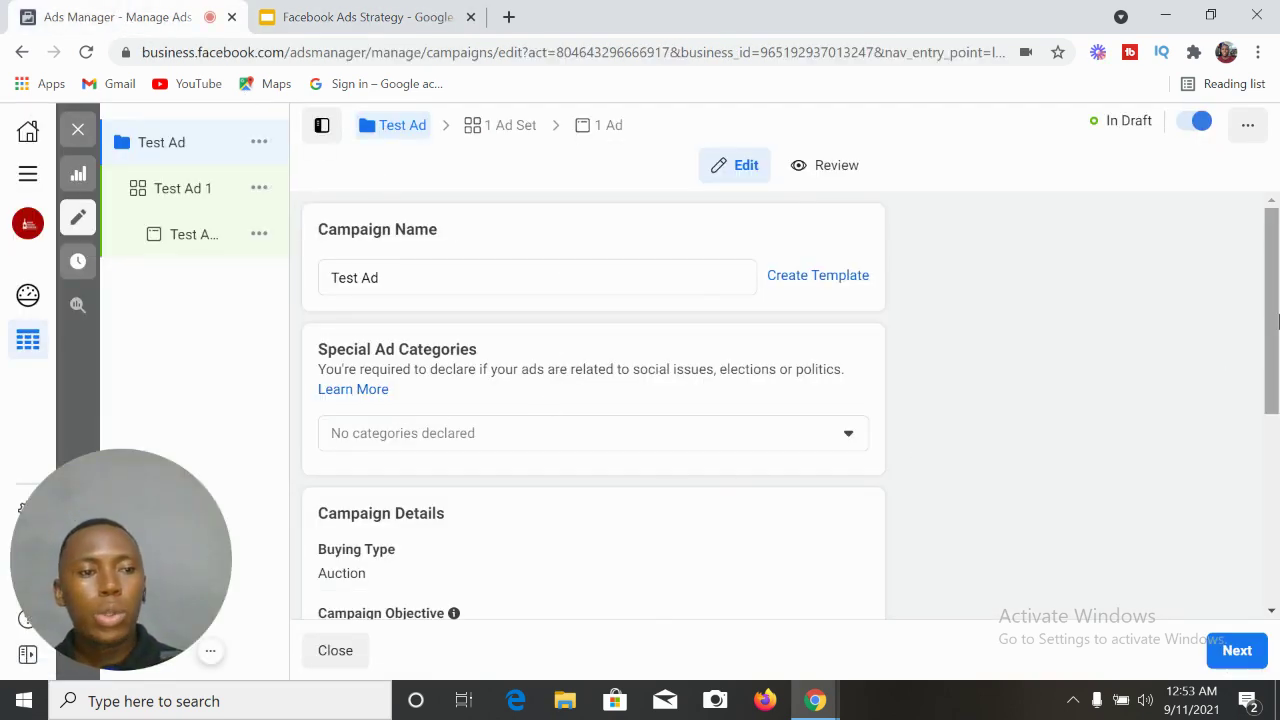
Open the settings of the Test Ad 1 ad set within the Test Ad campaign.
left_click_drag(1272, 310, 1276, 357)
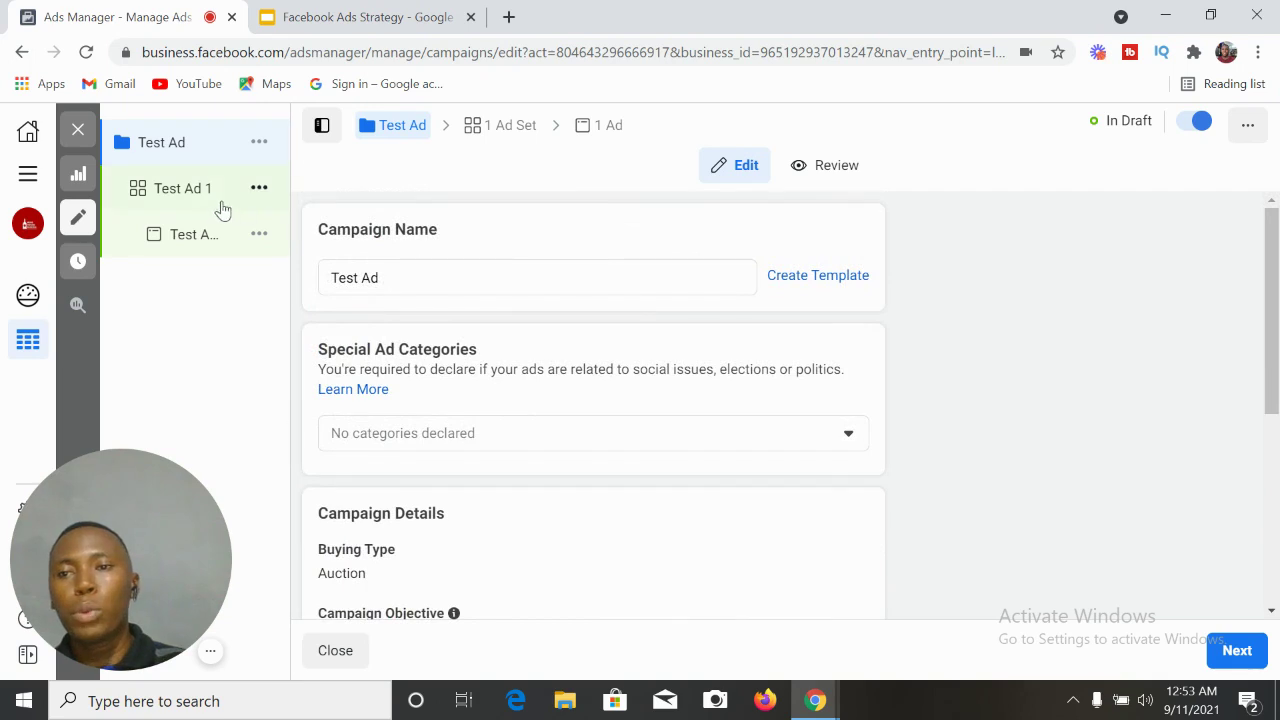
mouse_move(194, 194)
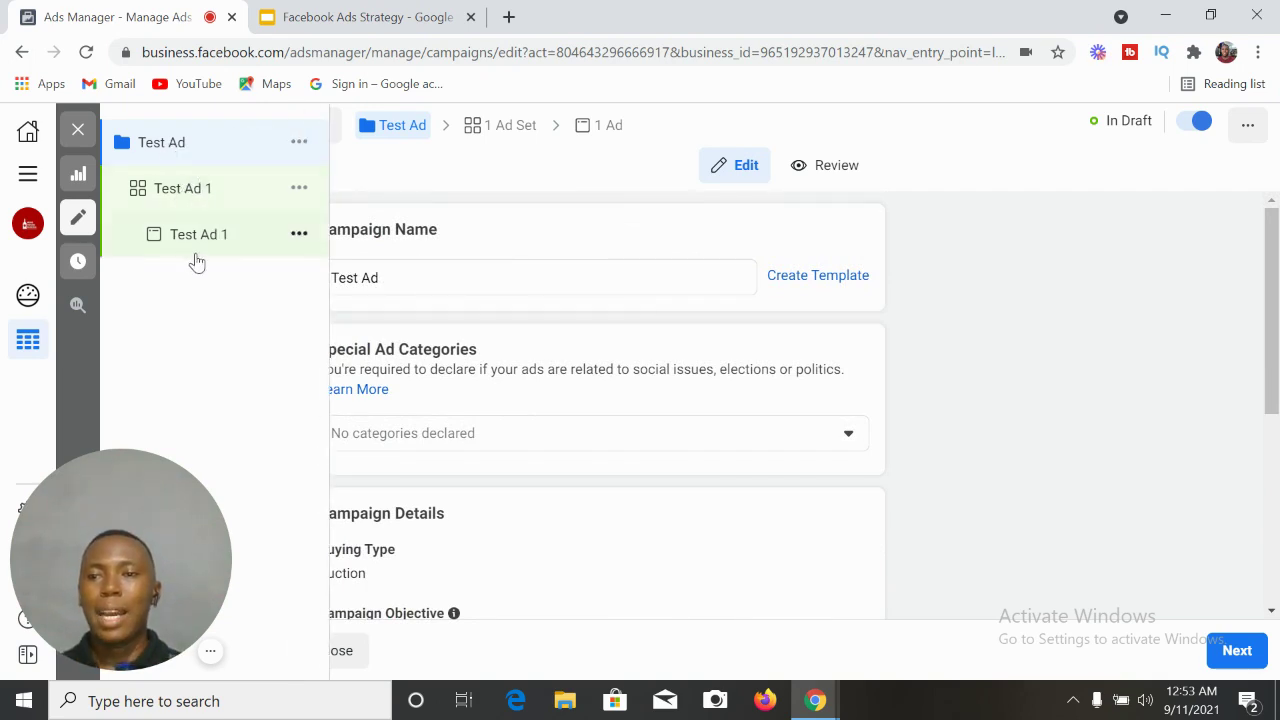
left_click(182, 196)
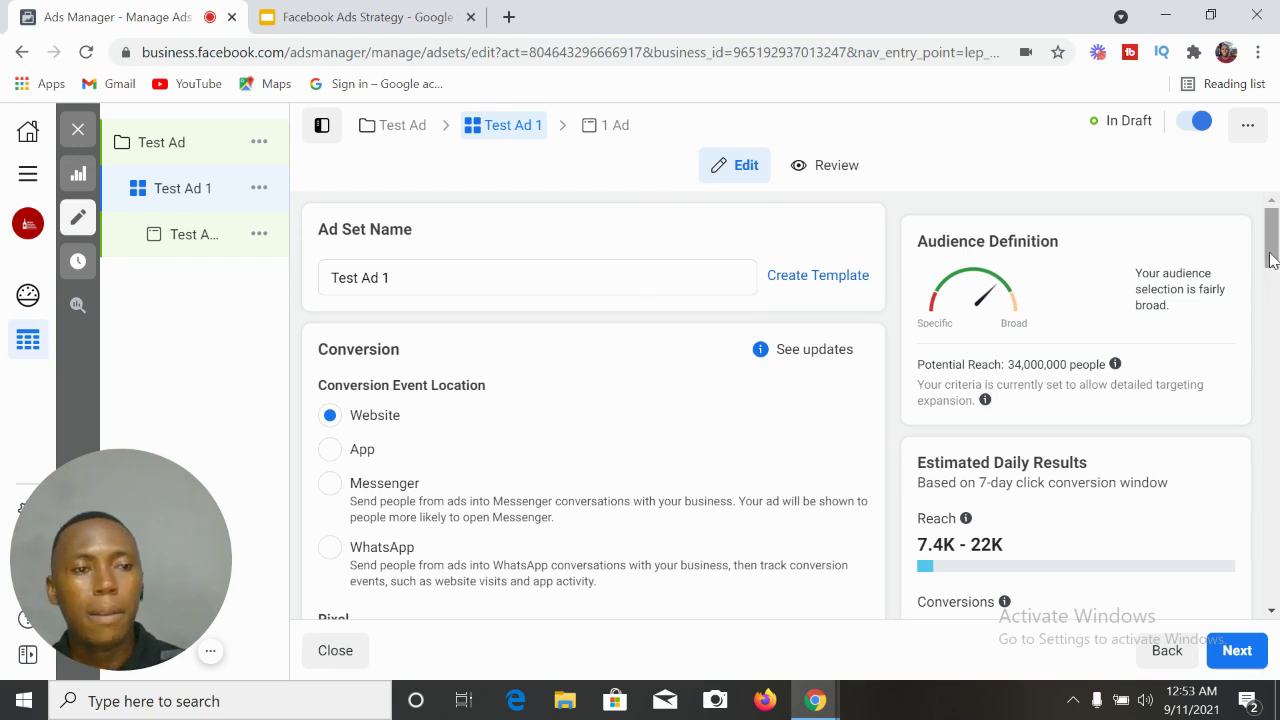
Set the ad set's conversion event to Purchase.
left_click(1272, 295)
scroll(1272, 310, "up", 1)
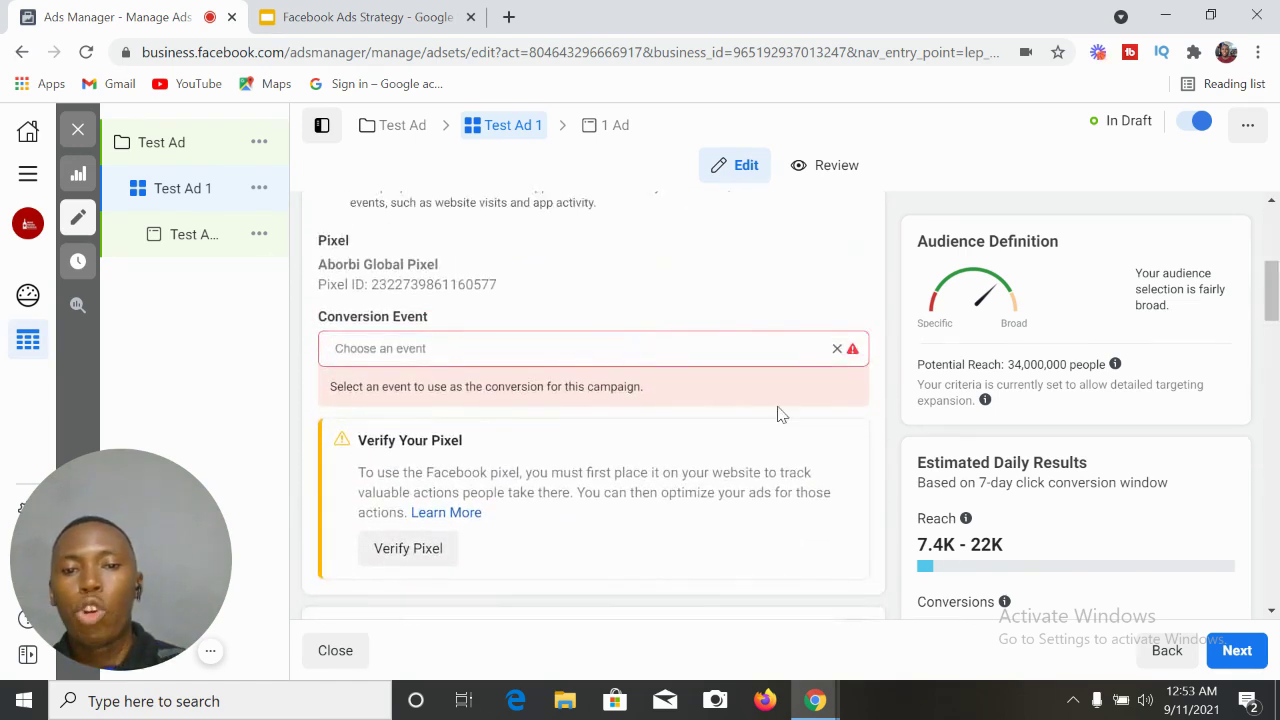
left_click(578, 352)
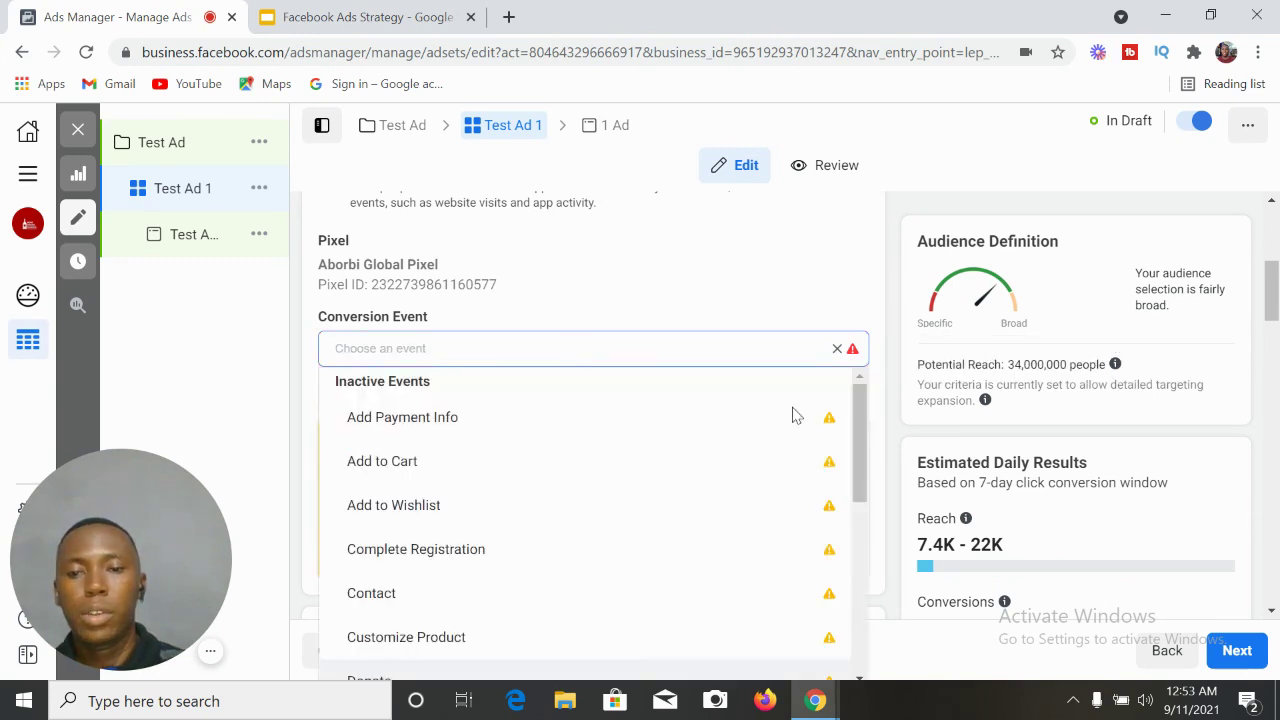
left_click_drag(866, 423, 863, 545)
scroll(491, 509, "down", 1)
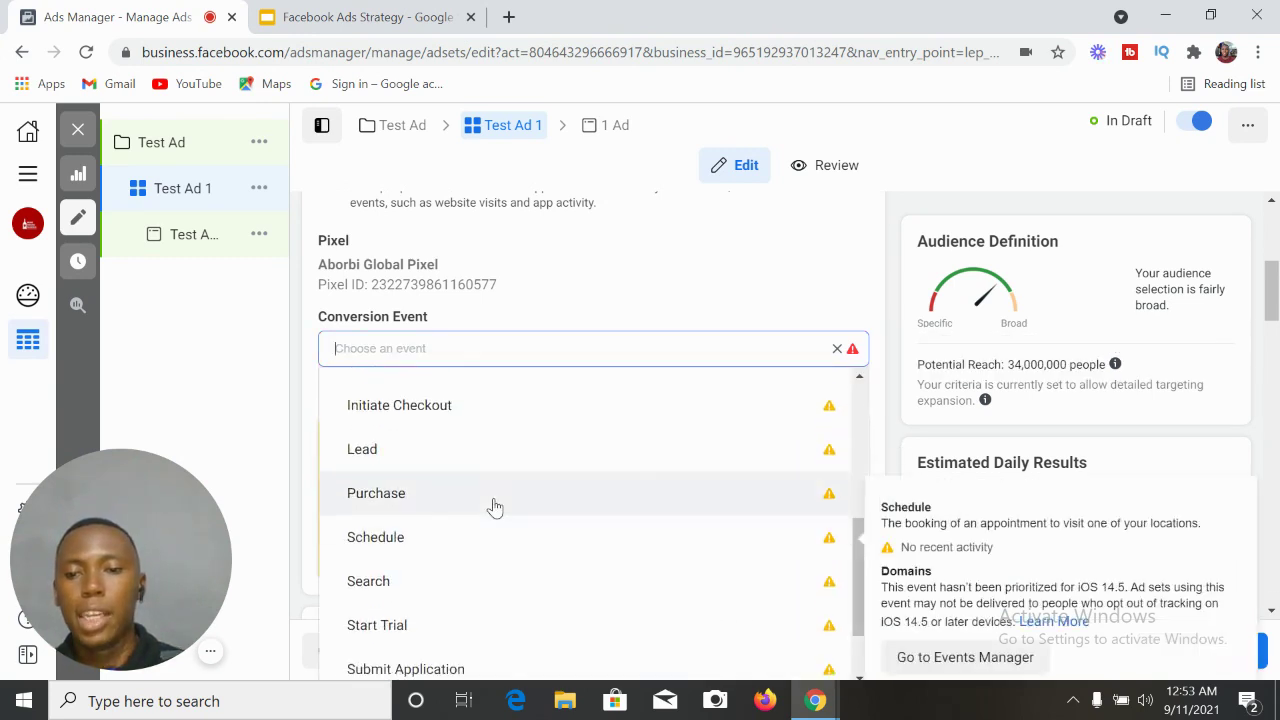
left_click(425, 503)
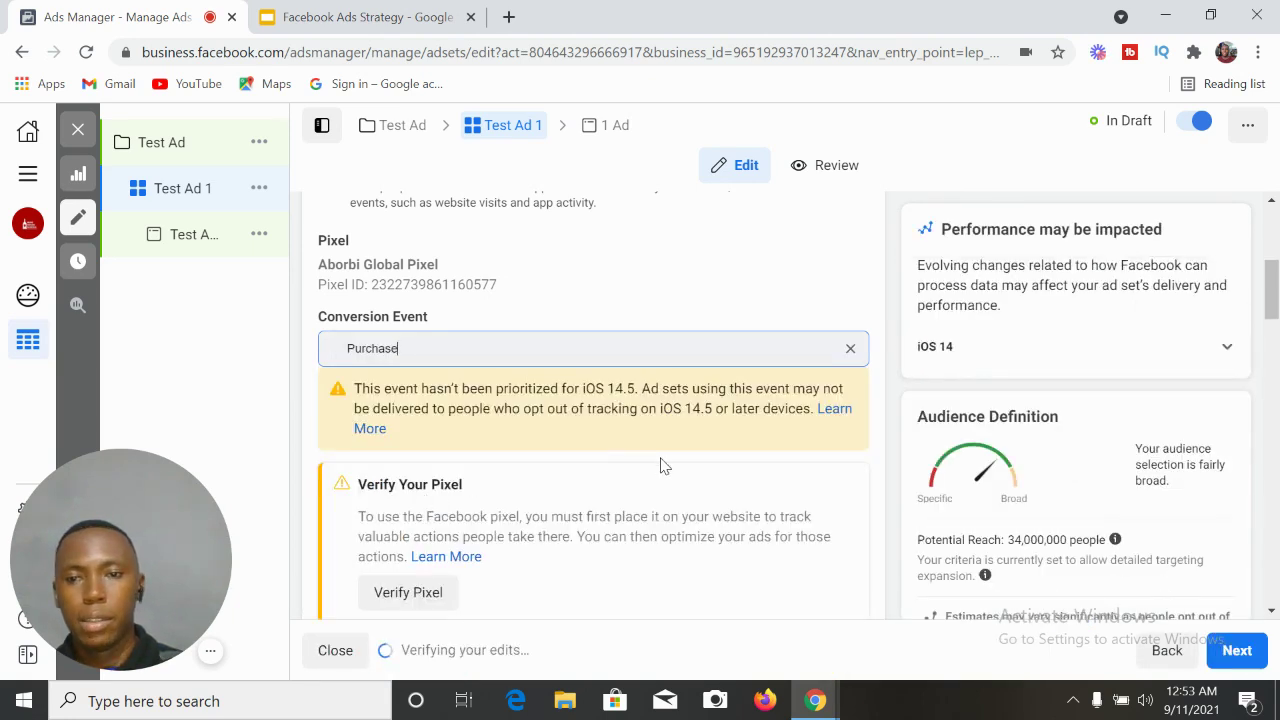
Examine the ad set's daily budget, start date and start time in the Budget & Schedule section.
left_click_drag(1272, 305, 1274, 379)
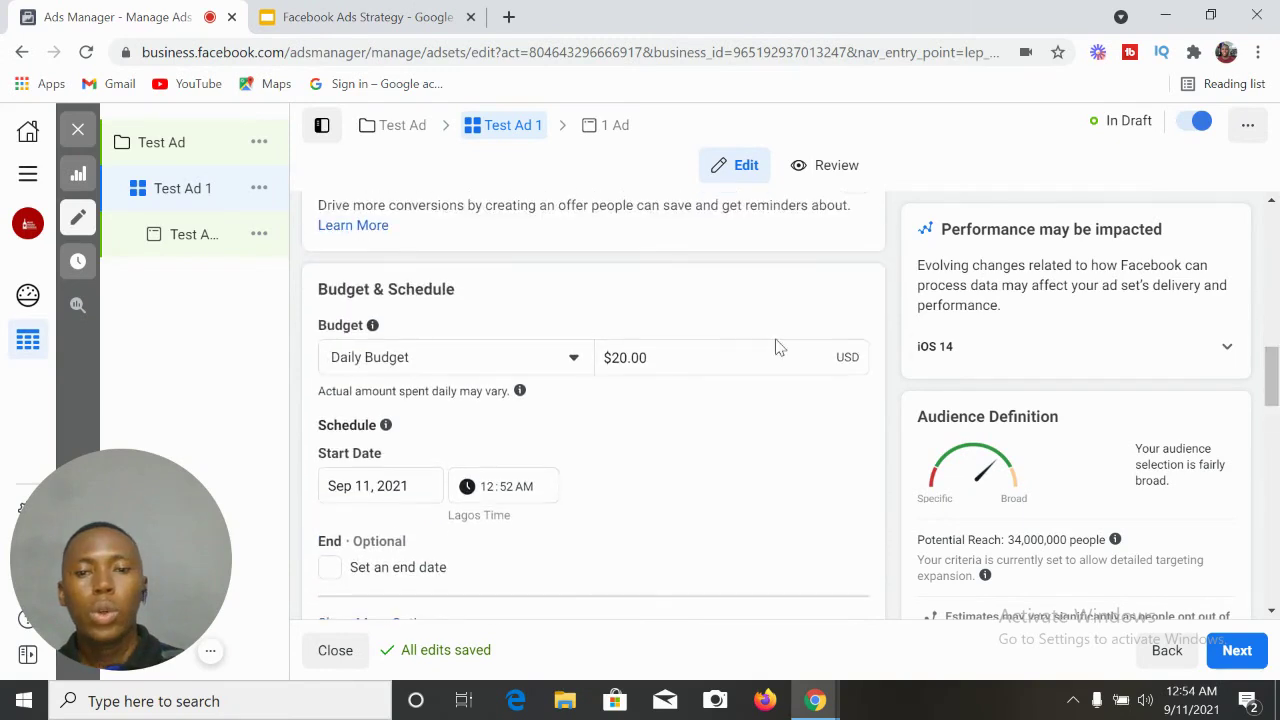
double_click(620, 357)
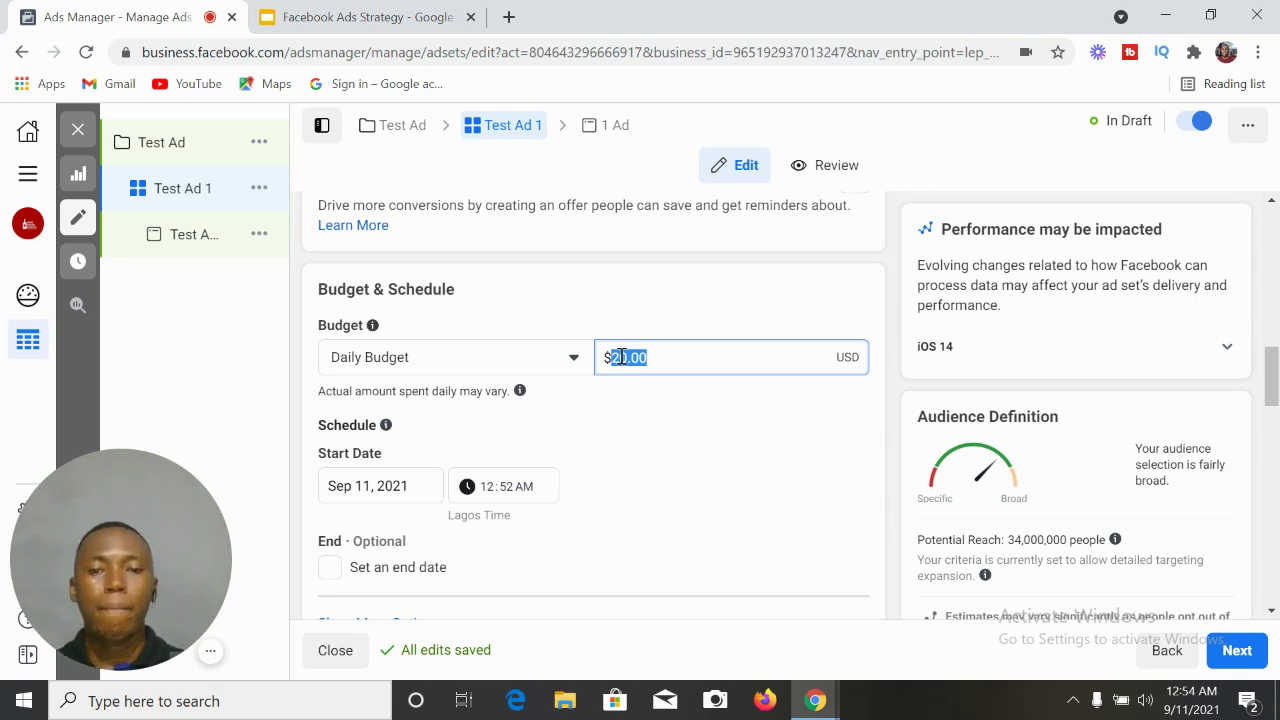
left_click(672, 356)
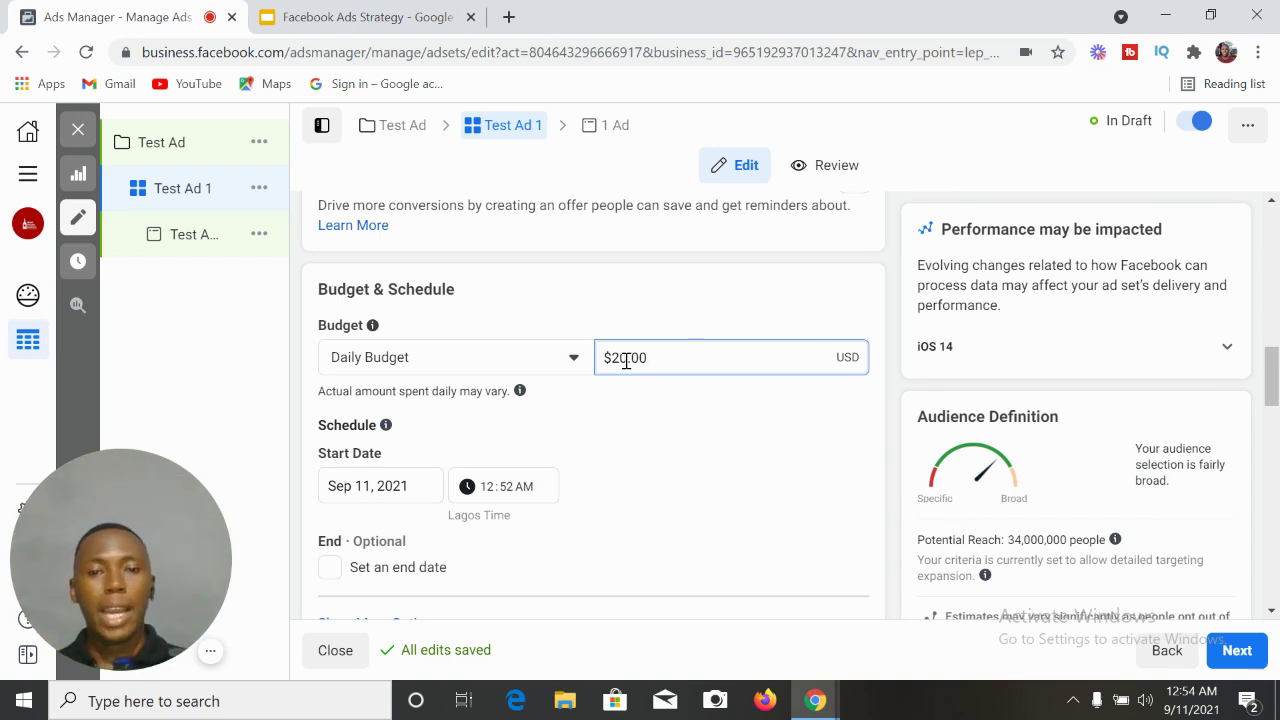
left_click(590, 450)
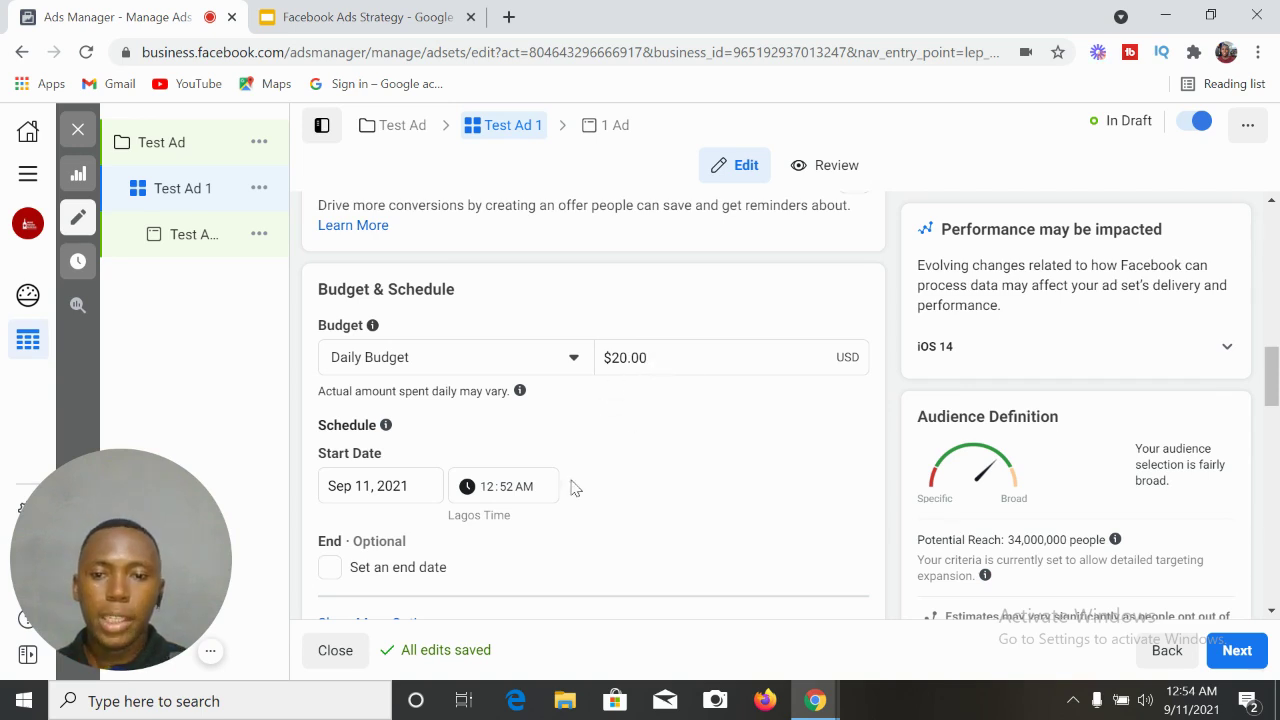
left_click(500, 488)
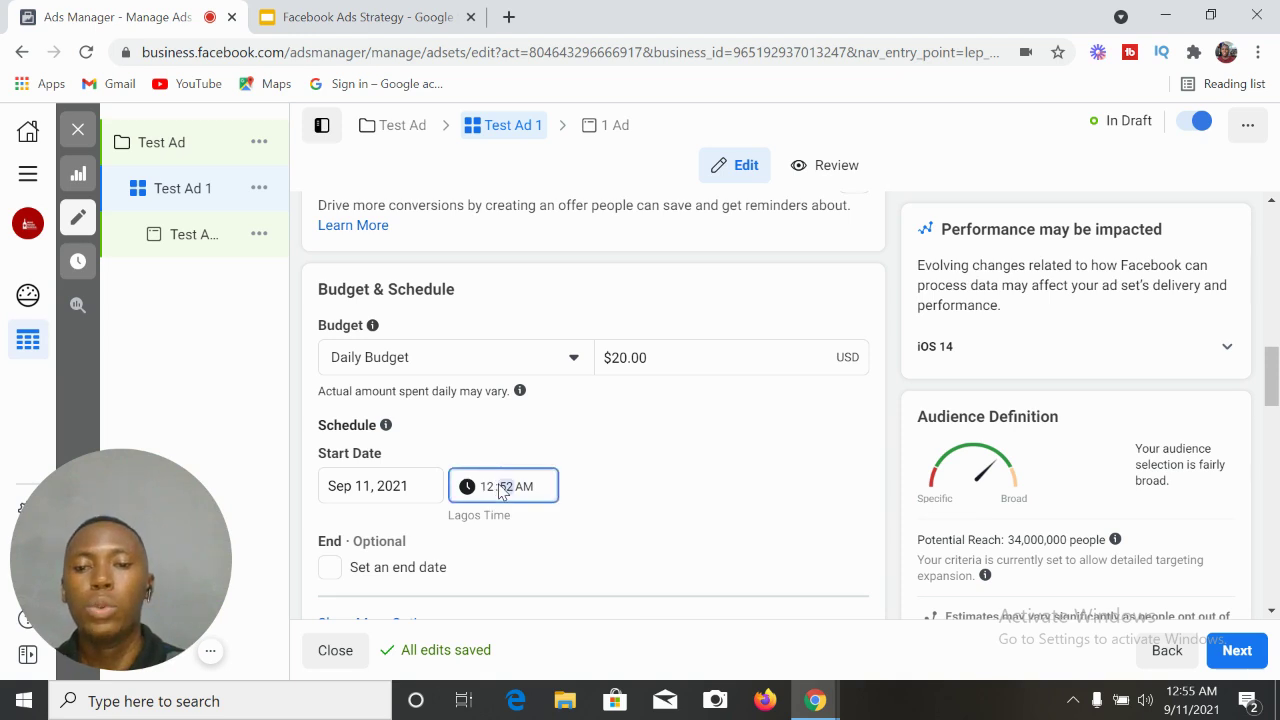
left_click(468, 492)
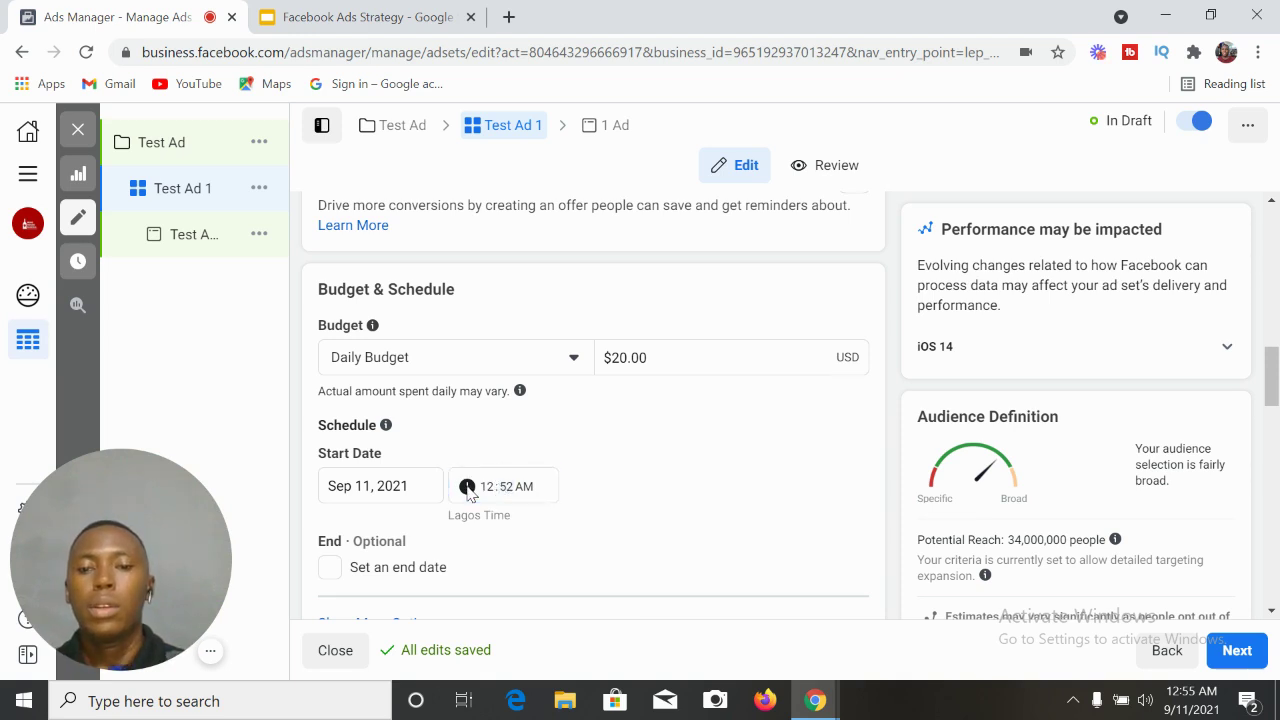
left_click(522, 487)
left_click(506, 486)
left_click(501, 488)
left_click(494, 491)
left_click(491, 493)
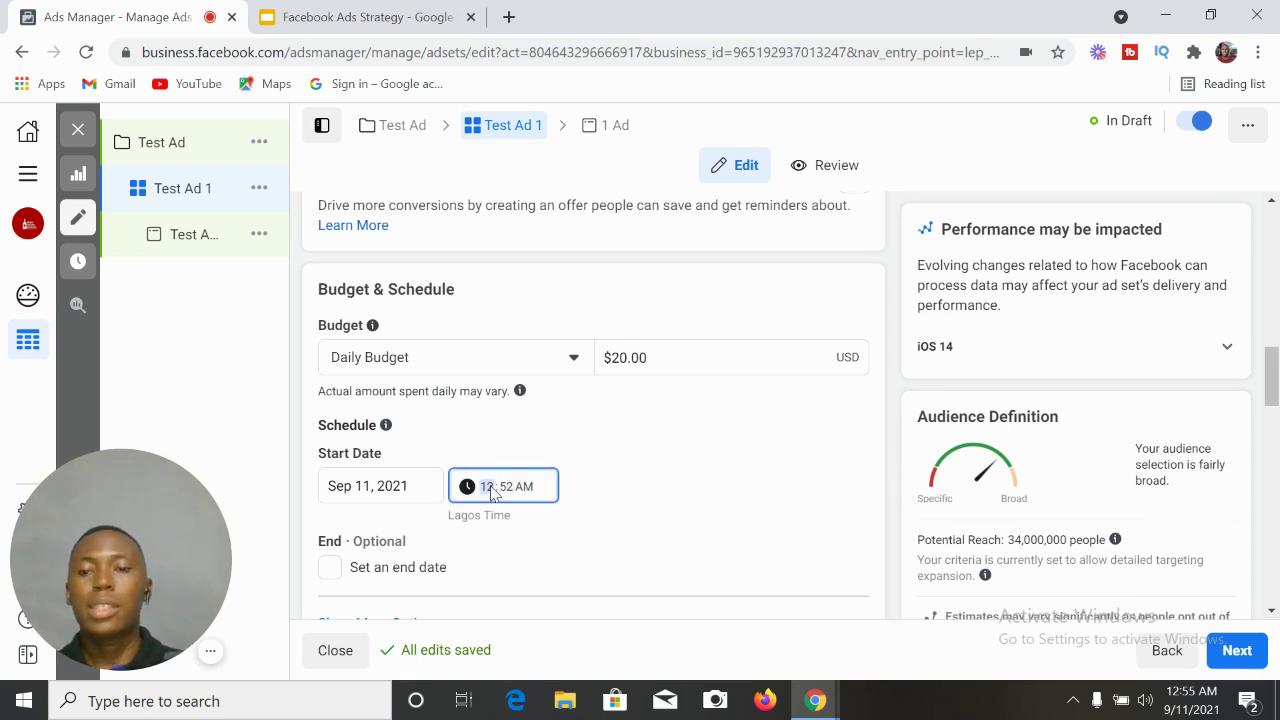
left_click(392, 488)
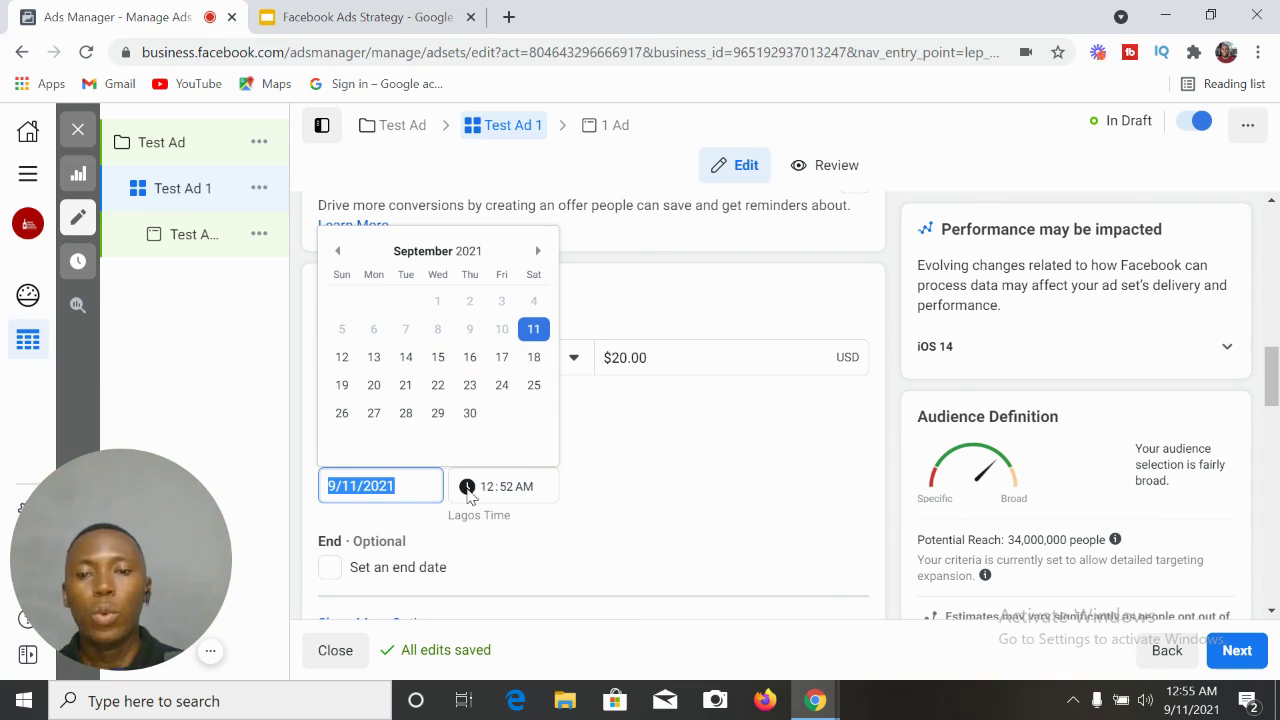
left_click(518, 490)
left_click(679, 509)
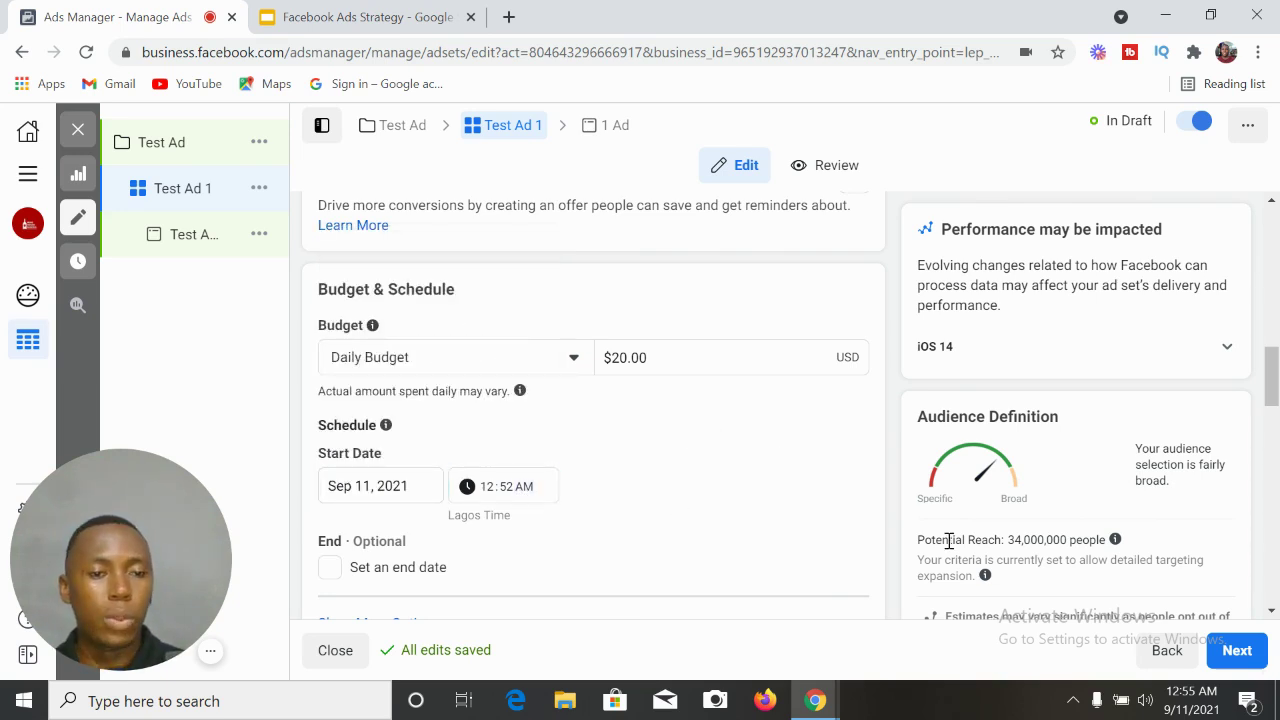
Replace Nigeria with the city of Lagos, Lagos State, Nigeria as the included location of the ad set's audience.
left_click_drag(1270, 375, 1275, 455)
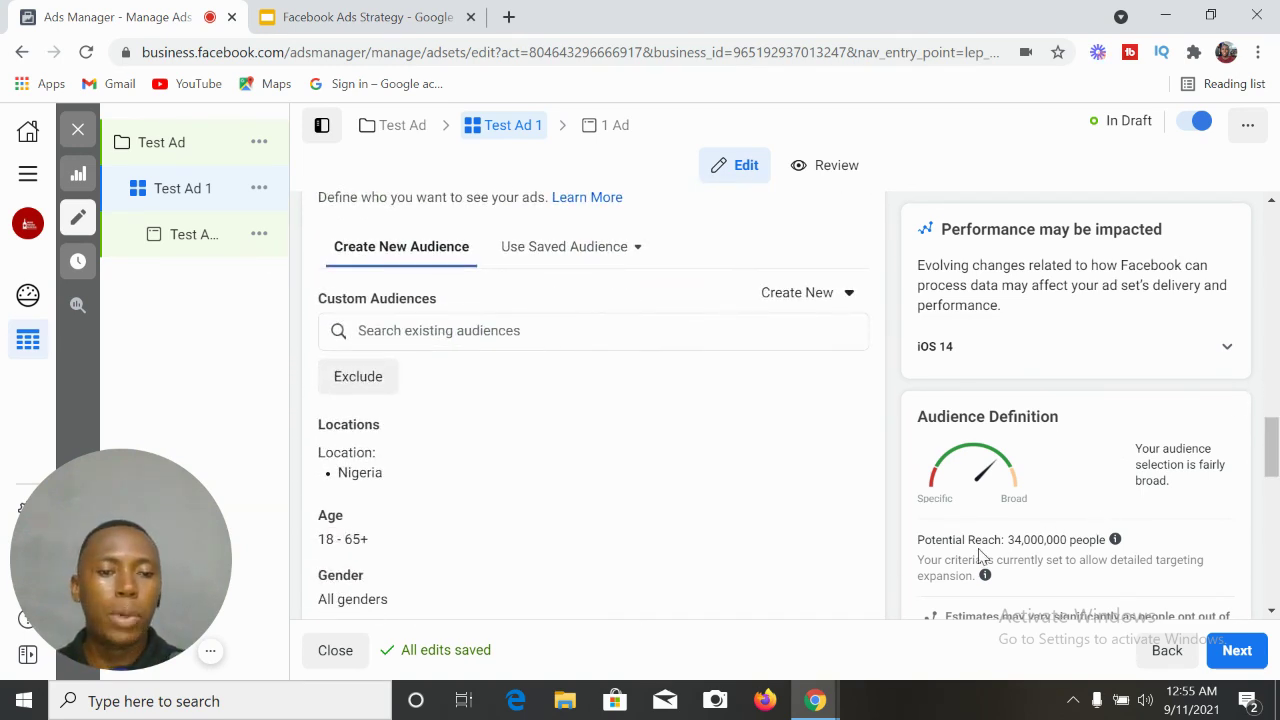
mouse_move(1006, 540)
left_mouse_down()
mouse_move(1110, 541)
mouse_move(991, 534)
left_mouse_up()
left_click(1022, 540)
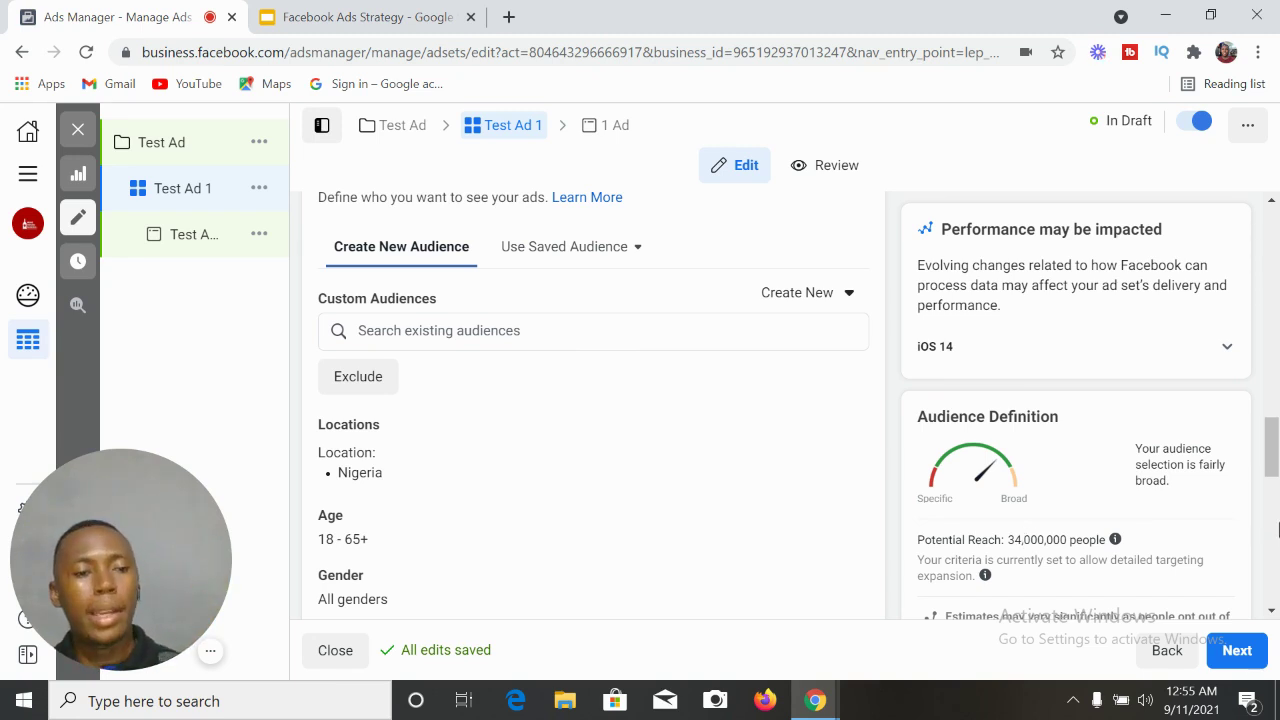
left_click_drag(1272, 452, 1274, 490)
scroll(1274, 490, "up", 1)
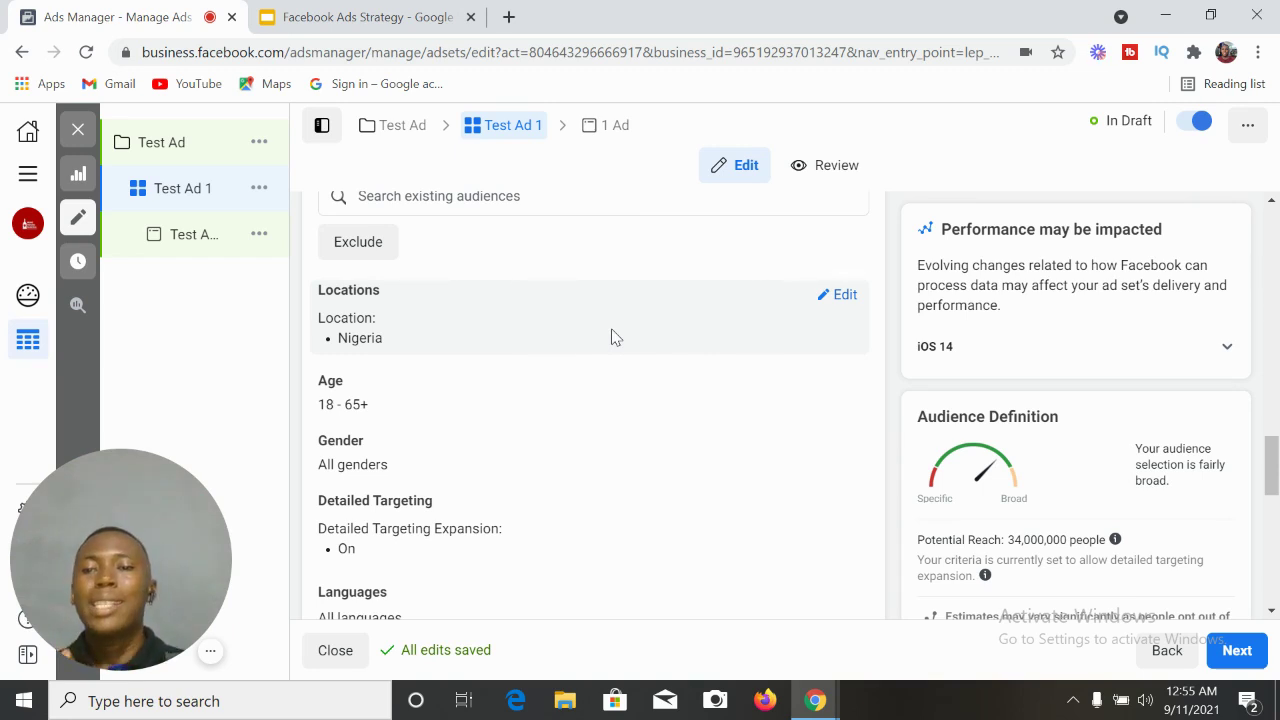
left_click(845, 296)
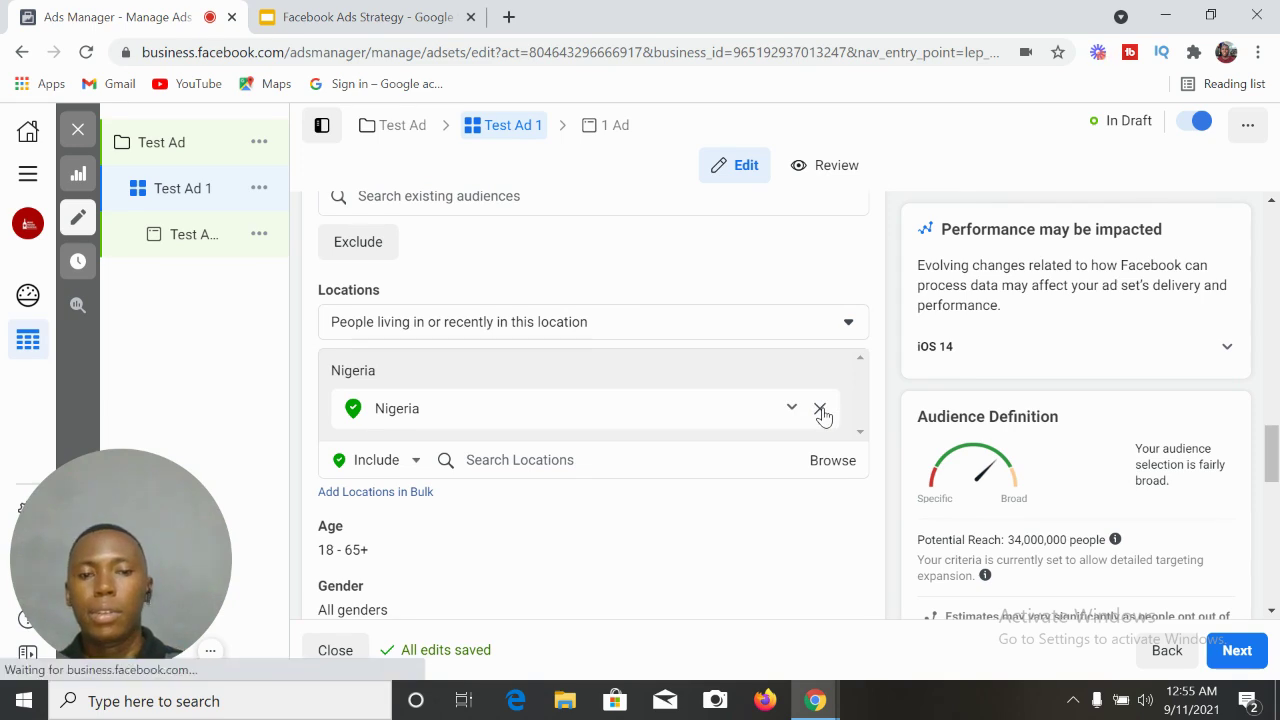
left_click(820, 410)
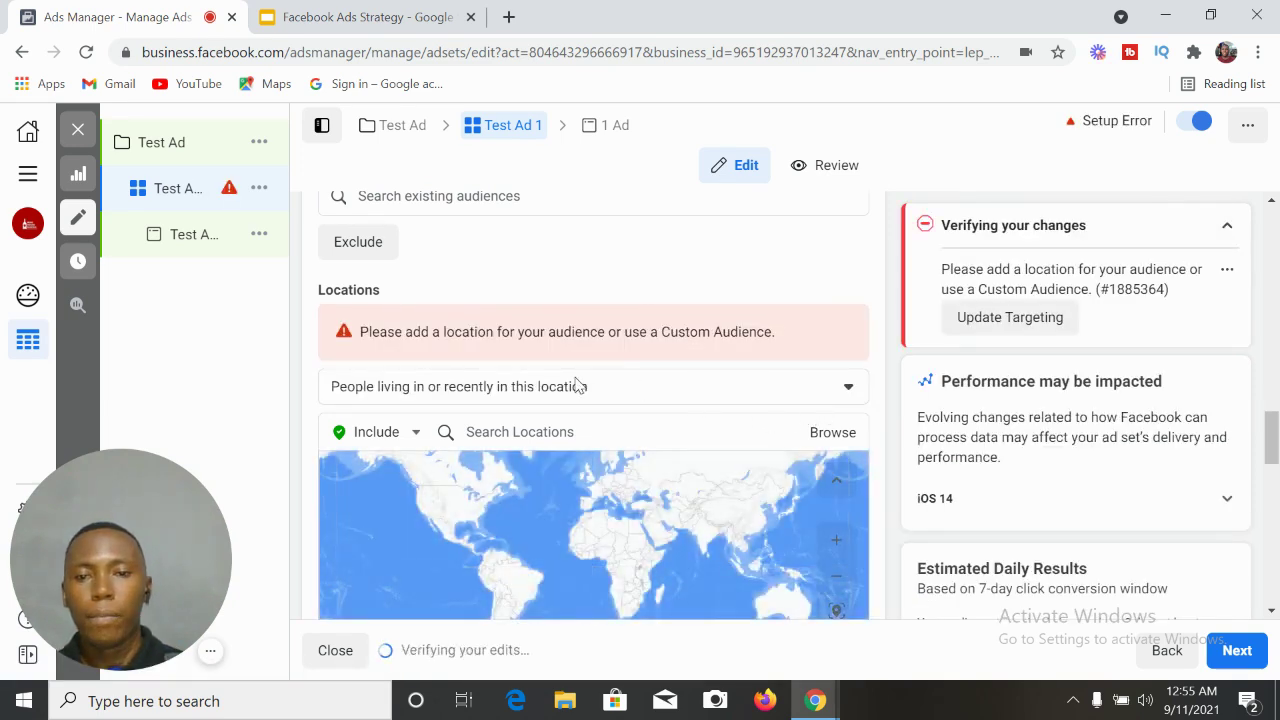
left_click(566, 433)
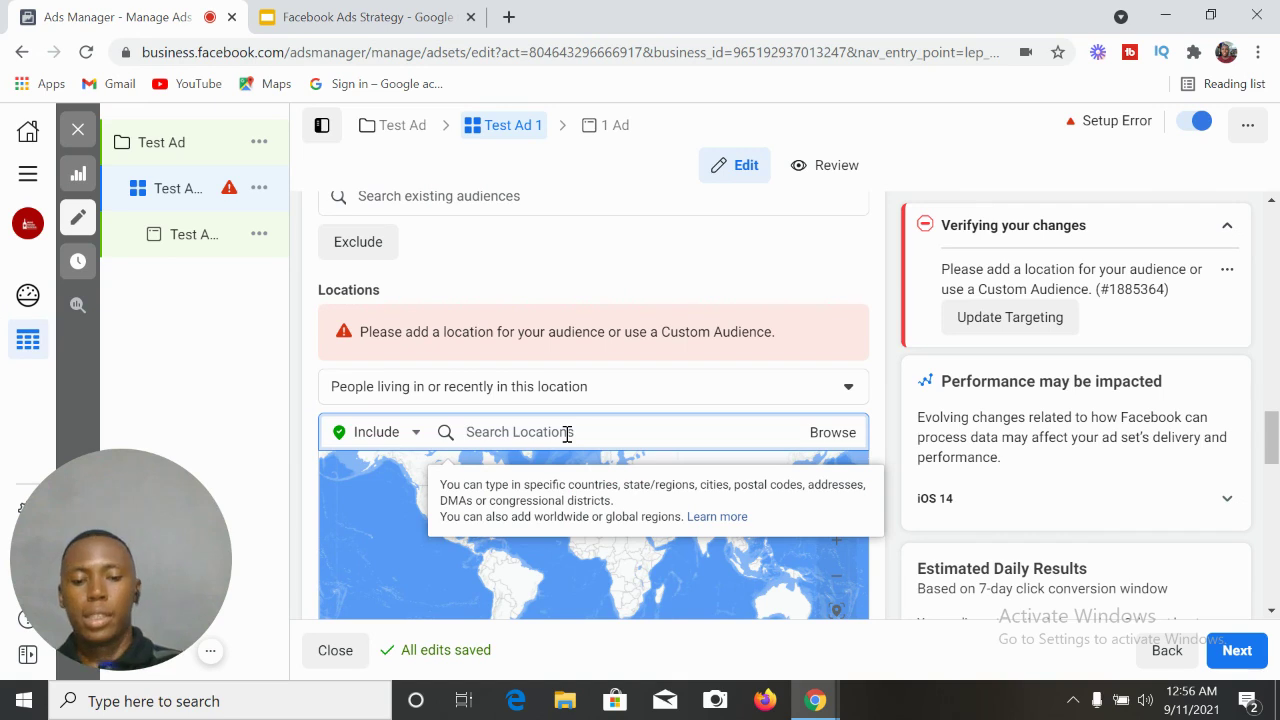
type("lagos")
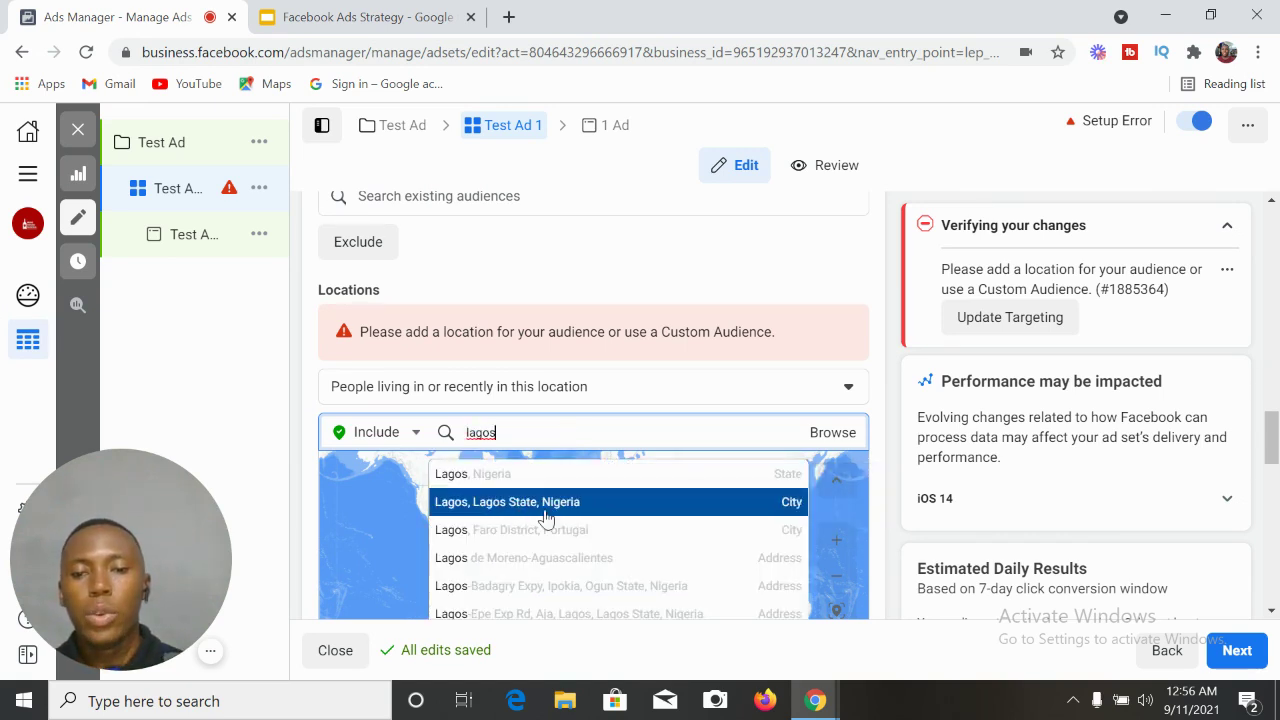
left_click(556, 511)
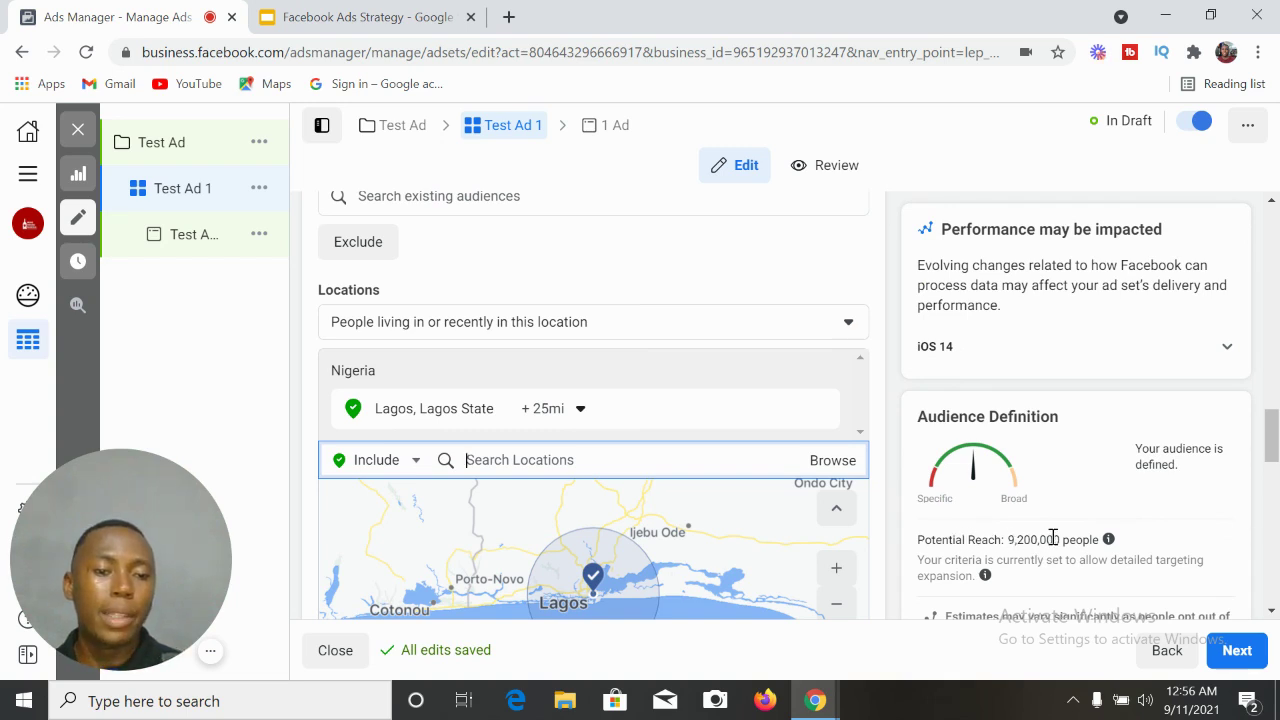
Check the audience definition and potential reach, and open the audience's gender options.
left_click_drag(1058, 539, 1010, 545)
left_click(1010, 545)
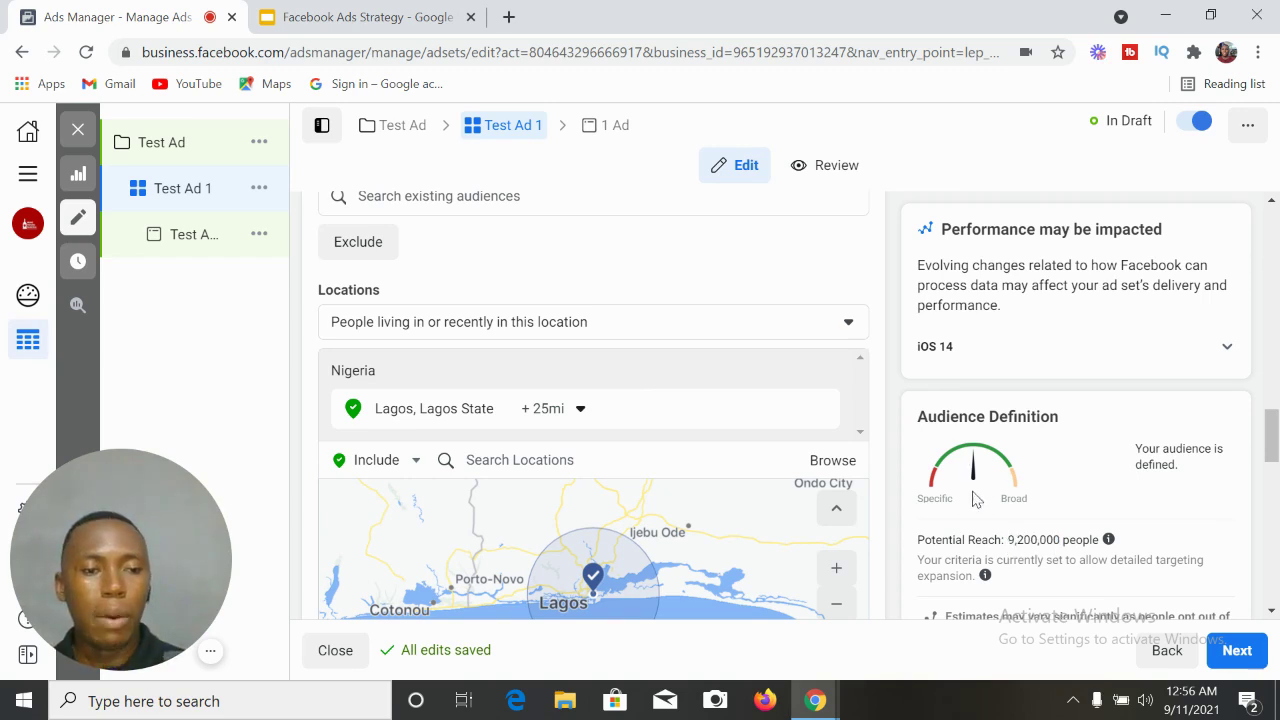
mouse_move(985, 576)
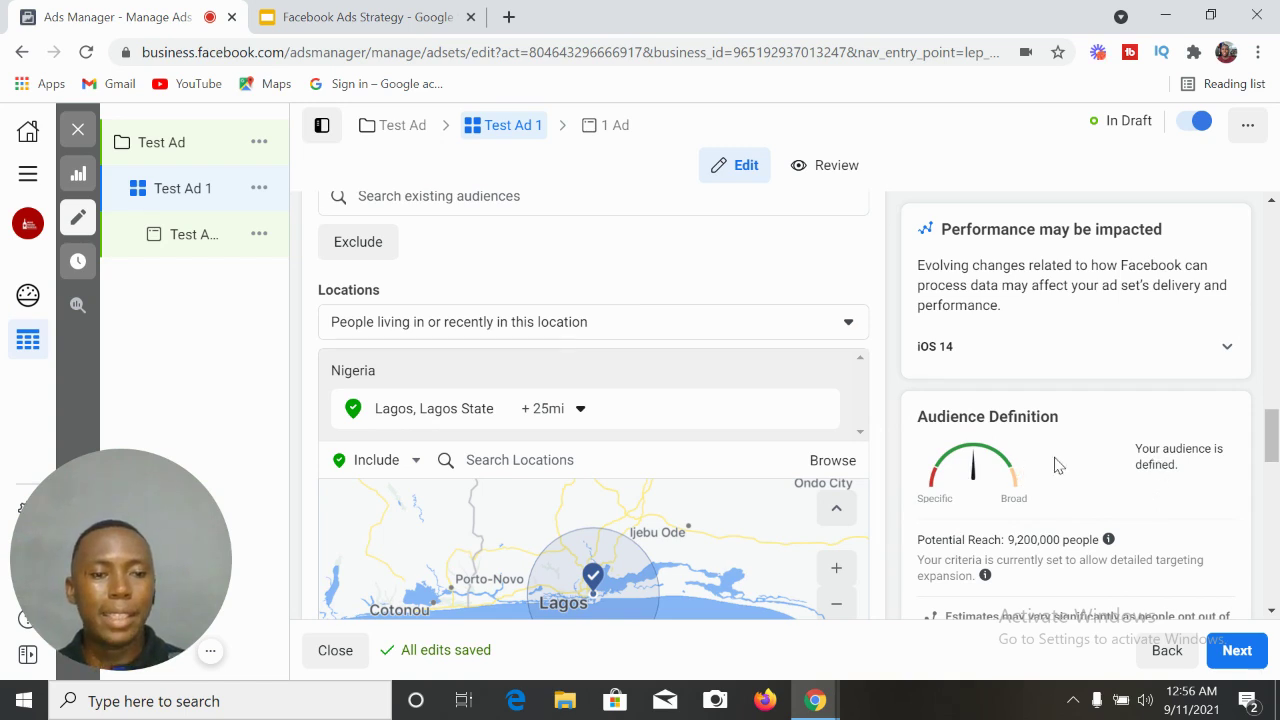
left_click_drag(1138, 450, 1182, 470)
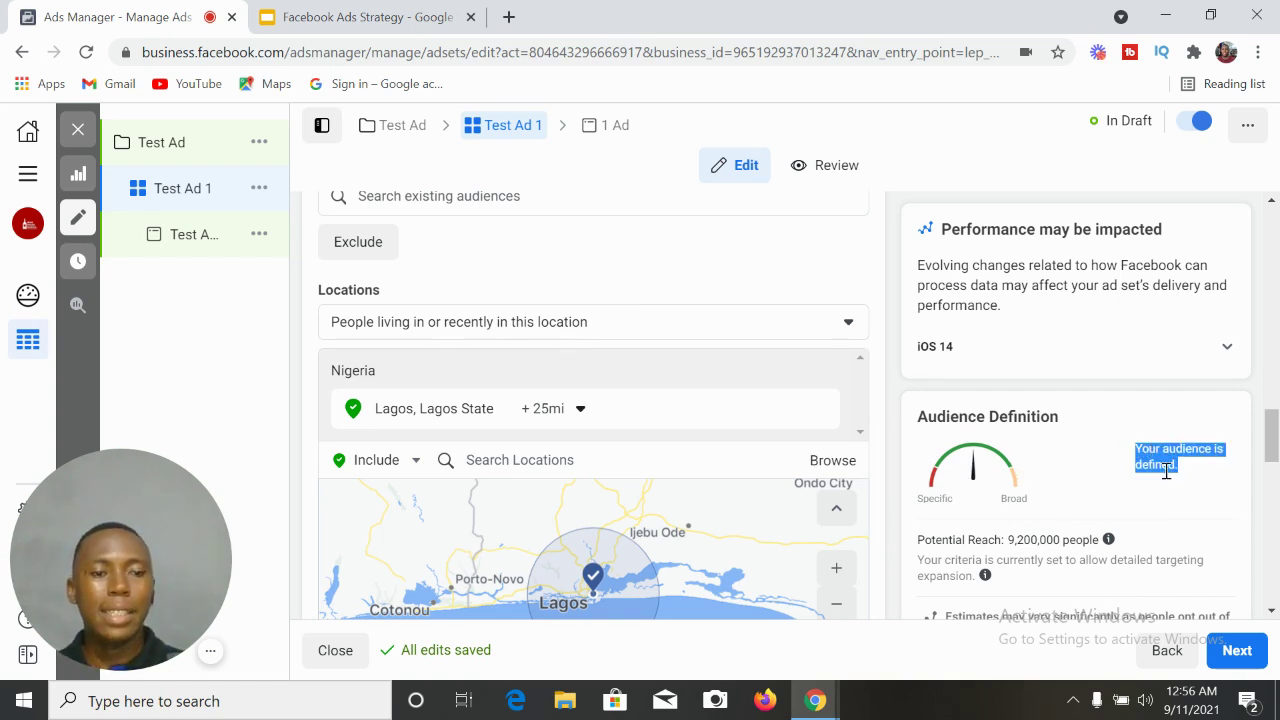
left_click_drag(1272, 445, 1275, 507)
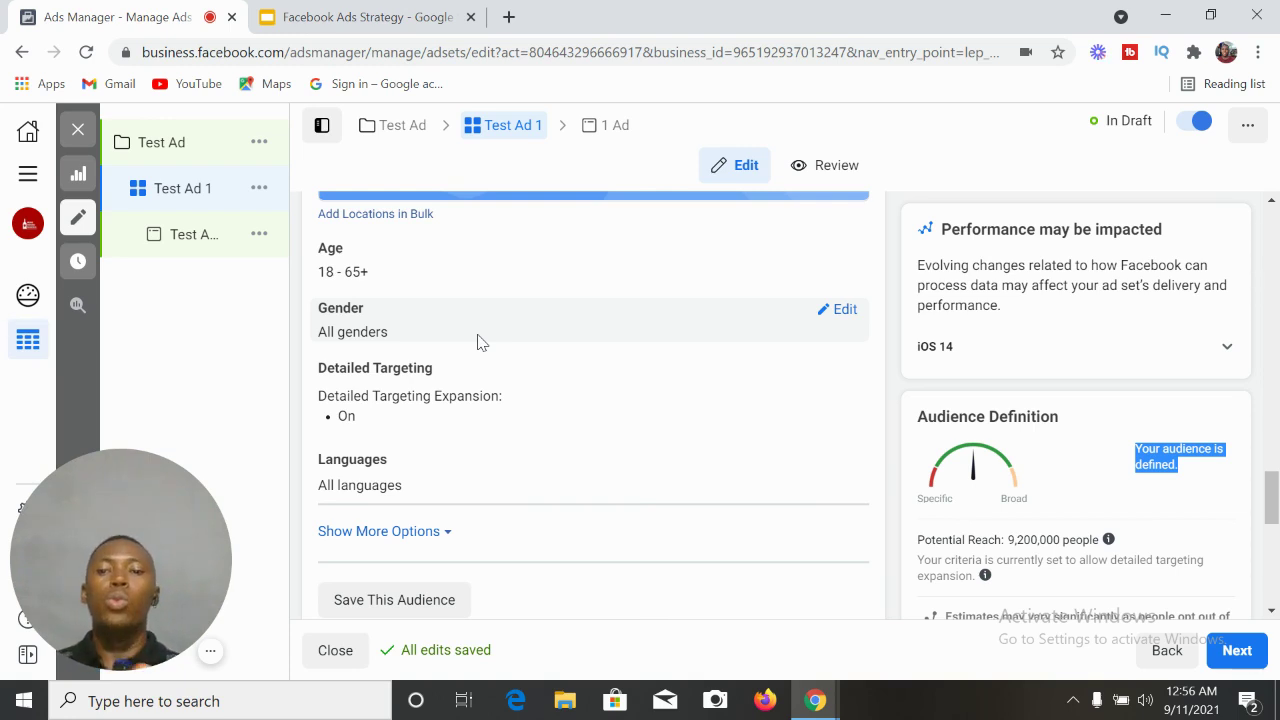
left_click(836, 310)
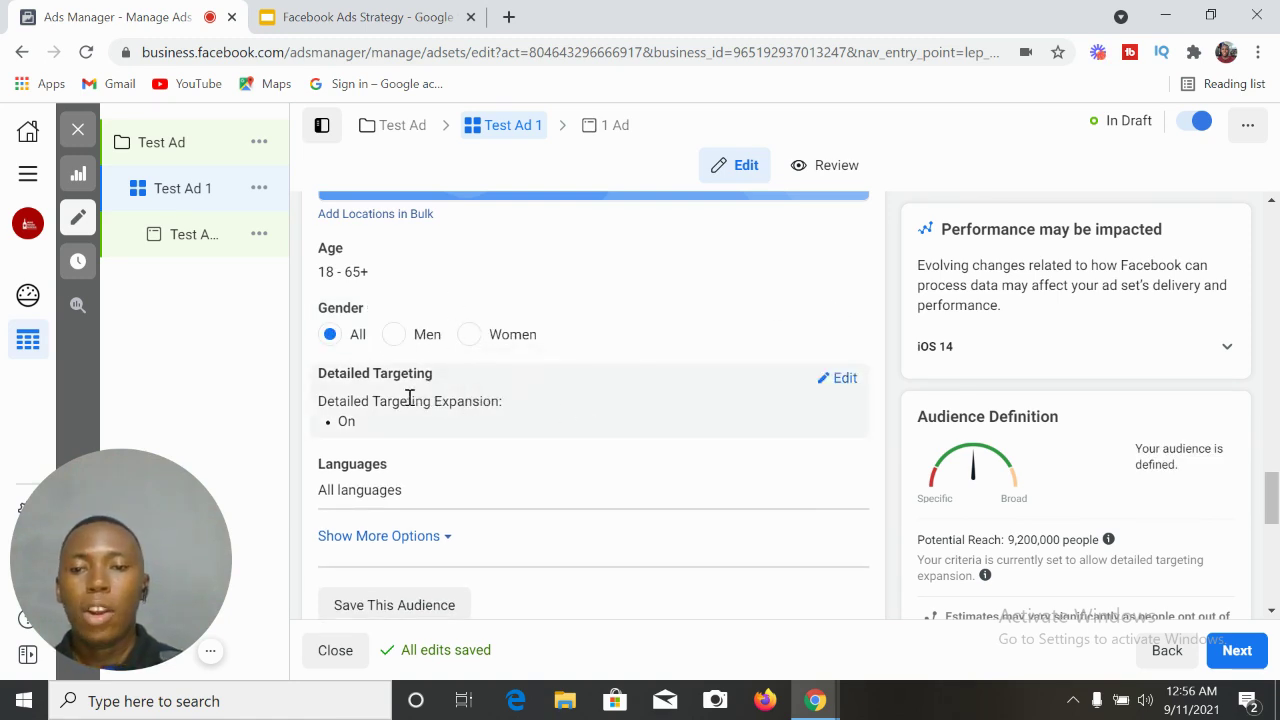
Open detailed targeting for editing and turn off Detailed Targeting Expansion.
left_click(834, 382)
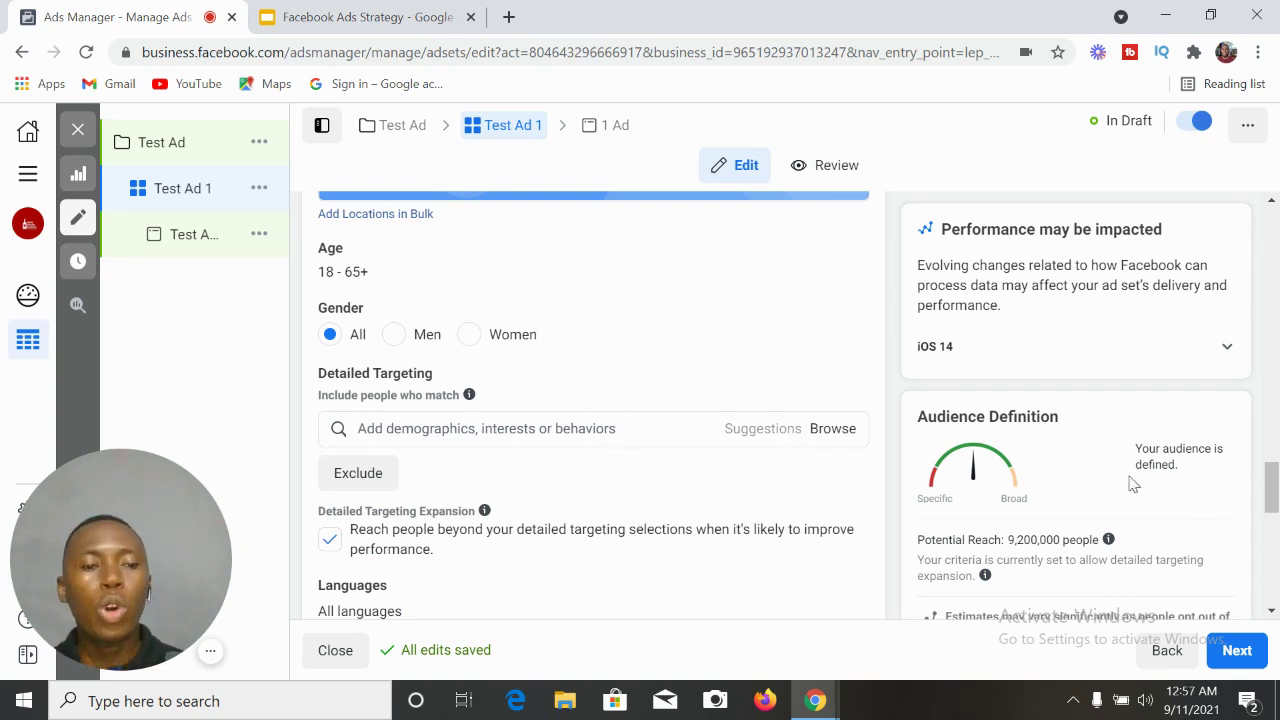
left_click_drag(1271, 486, 1273, 500)
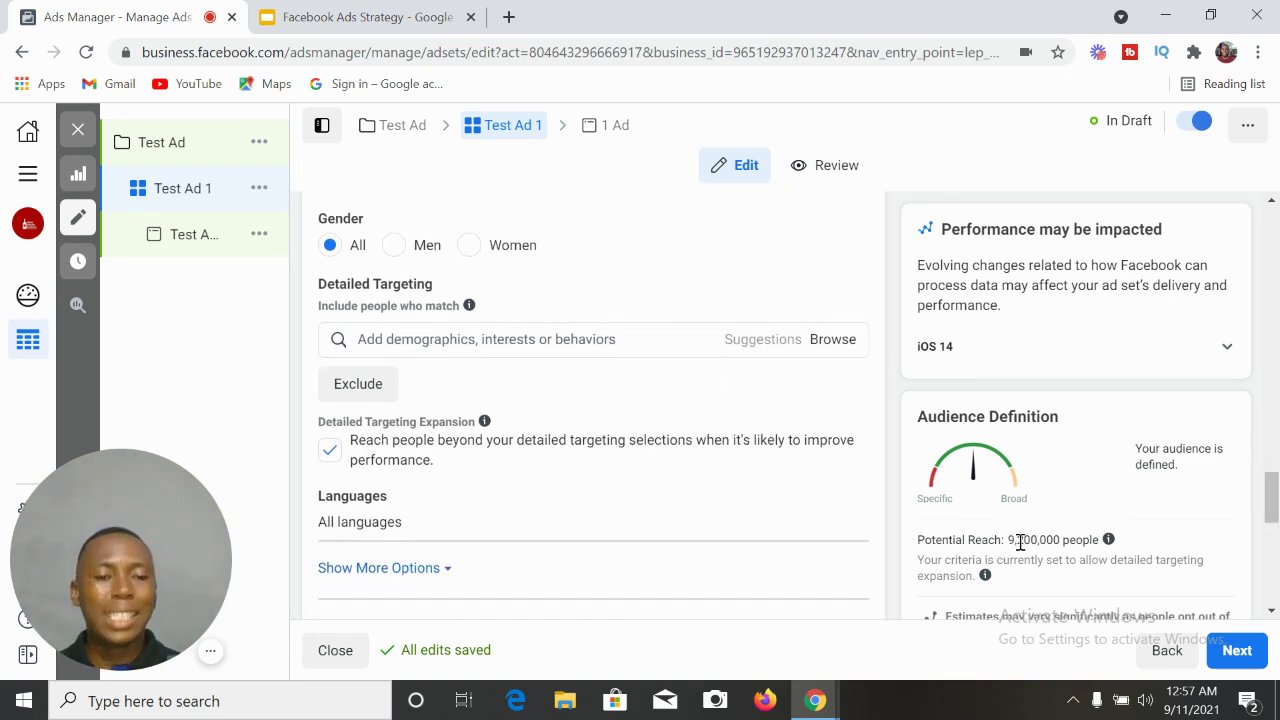
left_click_drag(1008, 540, 1052, 537)
left_click(1052, 537)
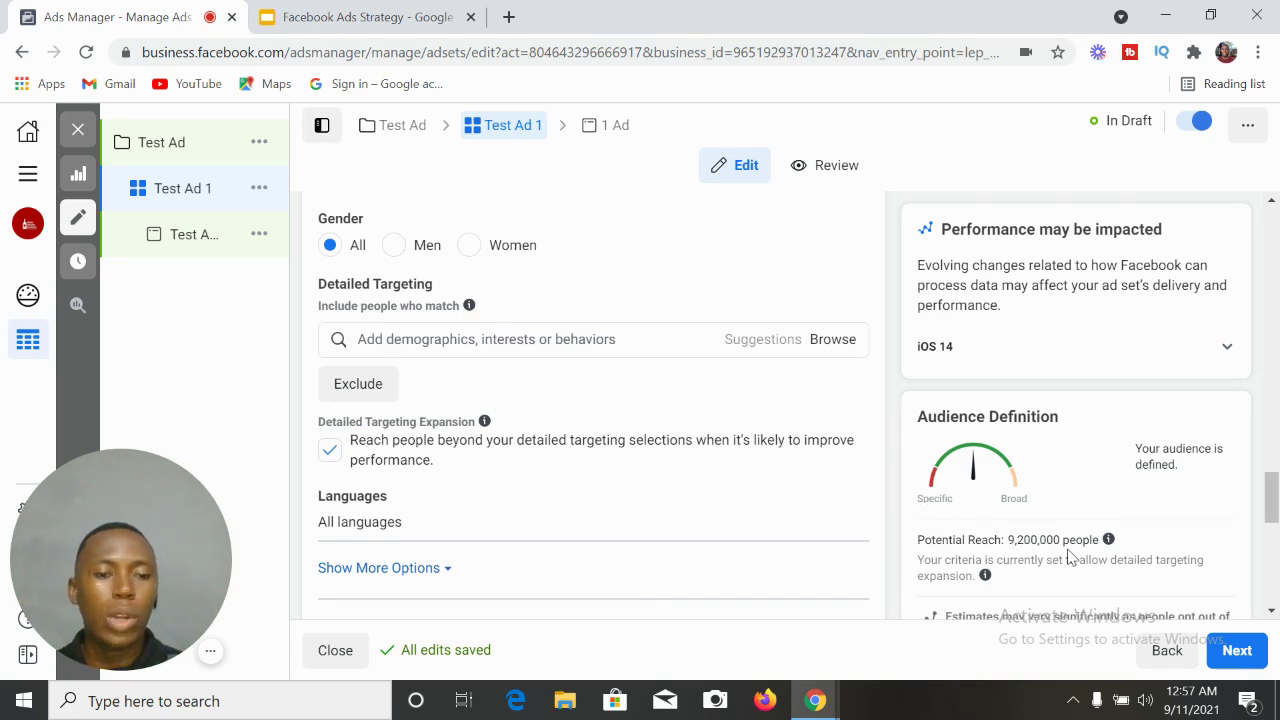
left_click(331, 452)
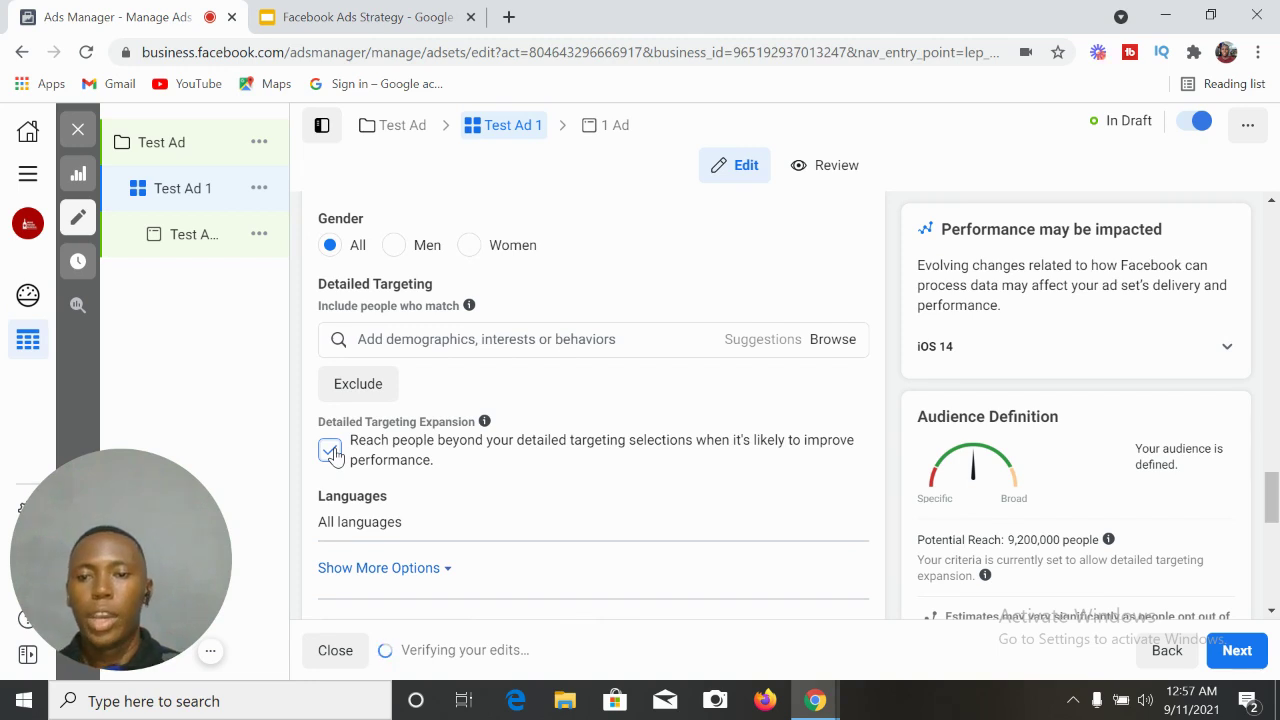
left_click(331, 451)
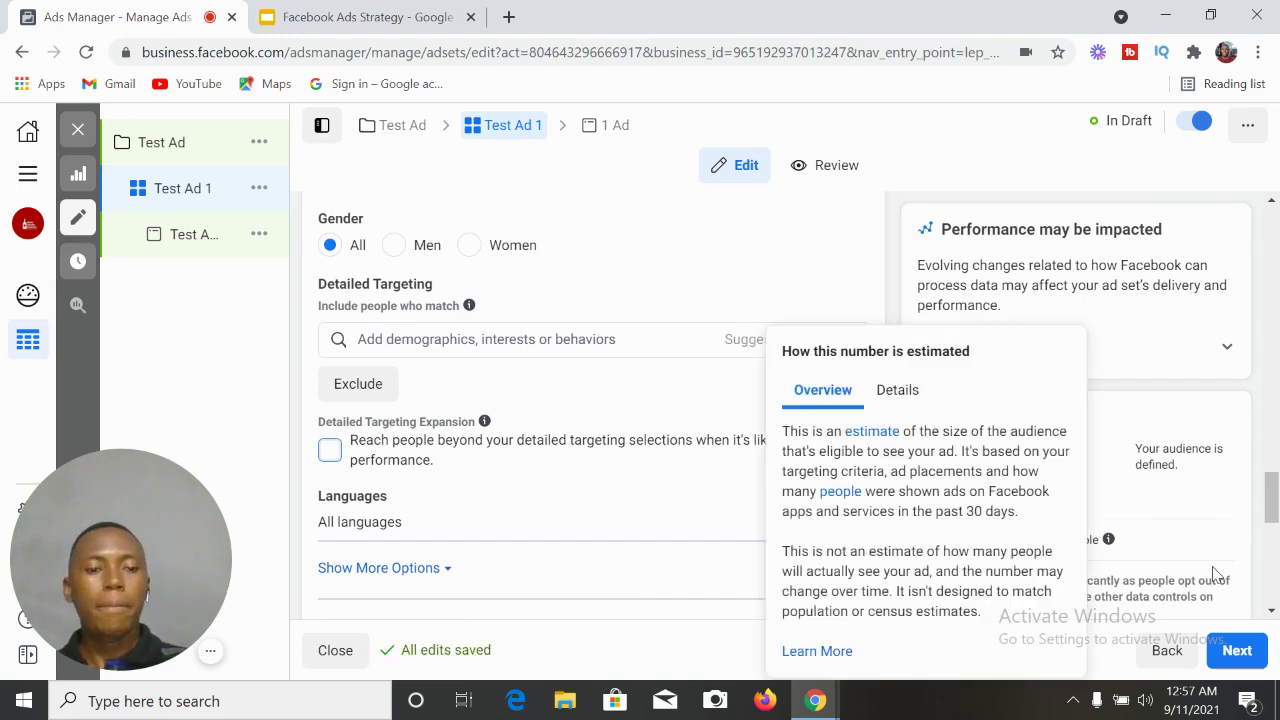
Try searching the detailed targeting options for "fitness" and "physical", clearing each search term.
left_click_drag(1270, 522, 1272, 495)
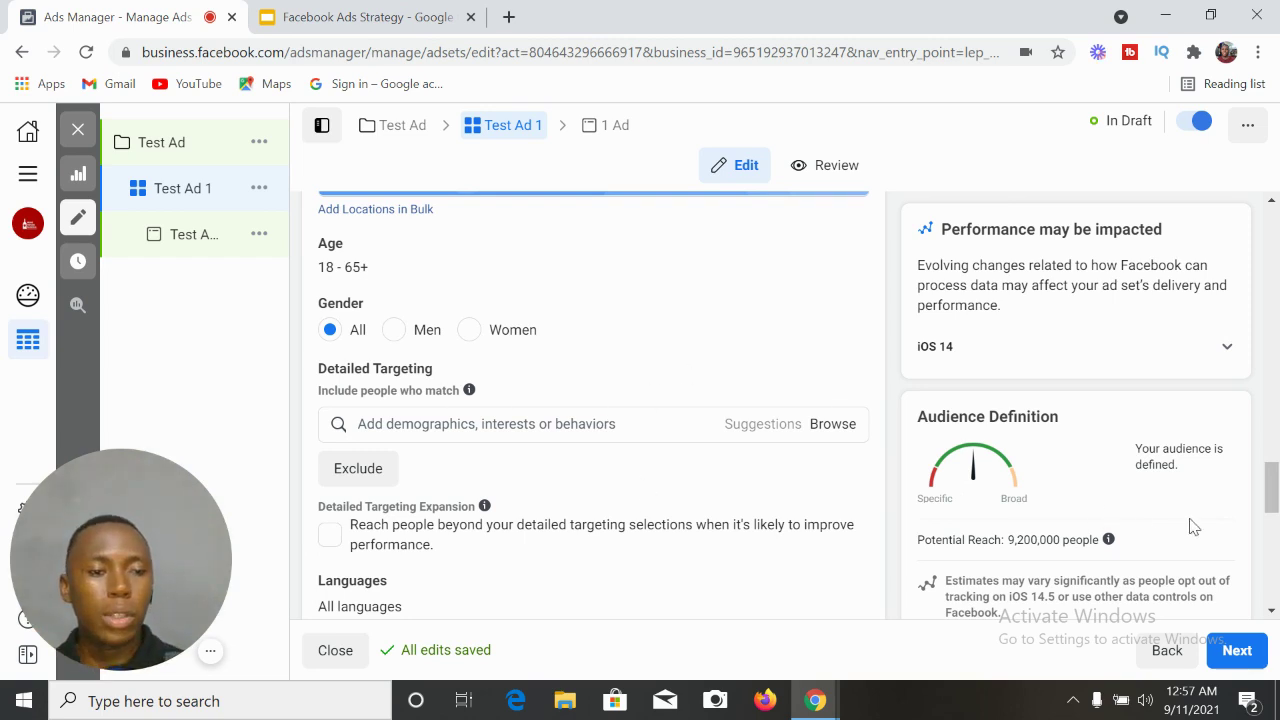
mouse_move(1274, 495)
left_mouse_down()
mouse_move(1273, 470)
mouse_move(1274, 505)
mouse_move(1274, 484)
left_mouse_up()
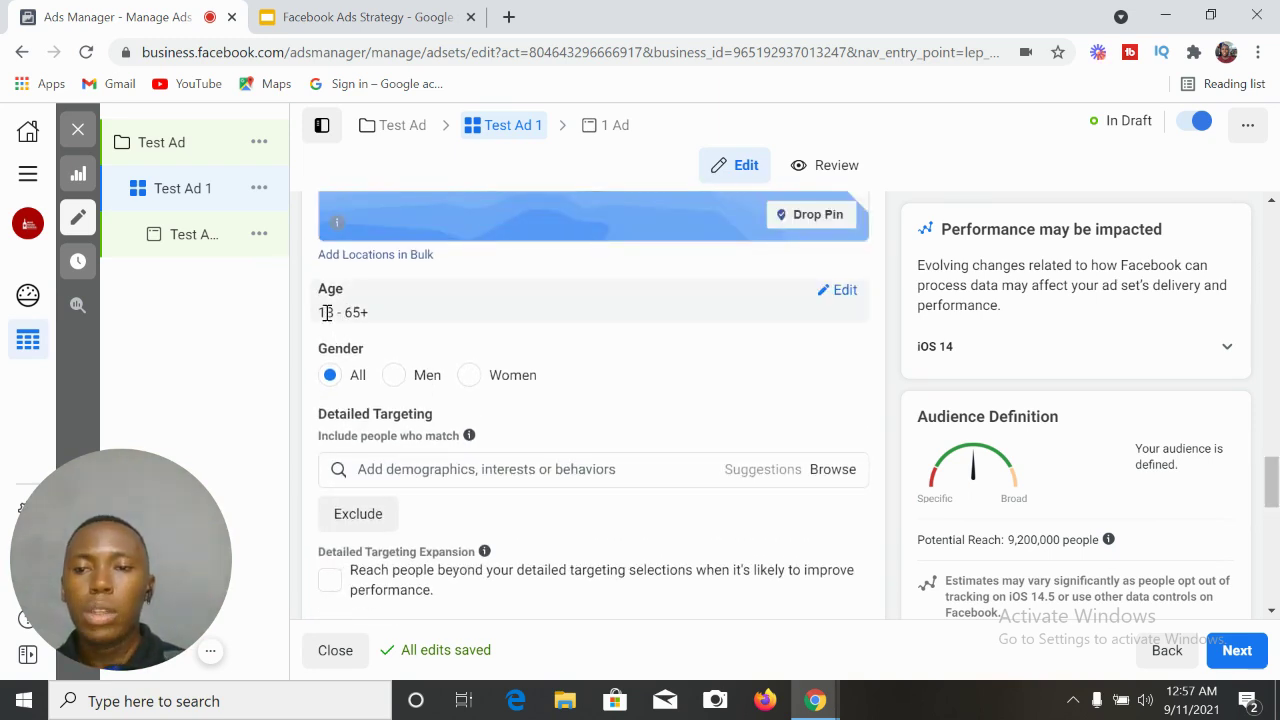
left_click_drag(1275, 480, 1276, 489)
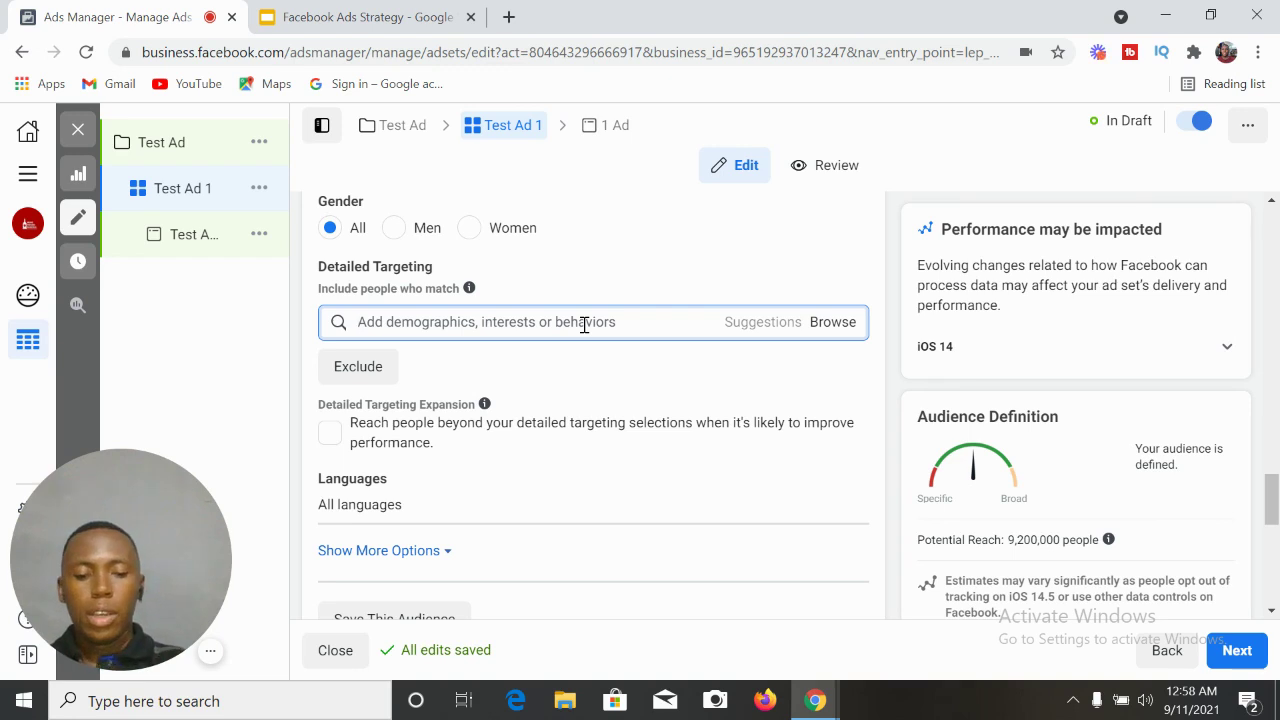
type("fitness")
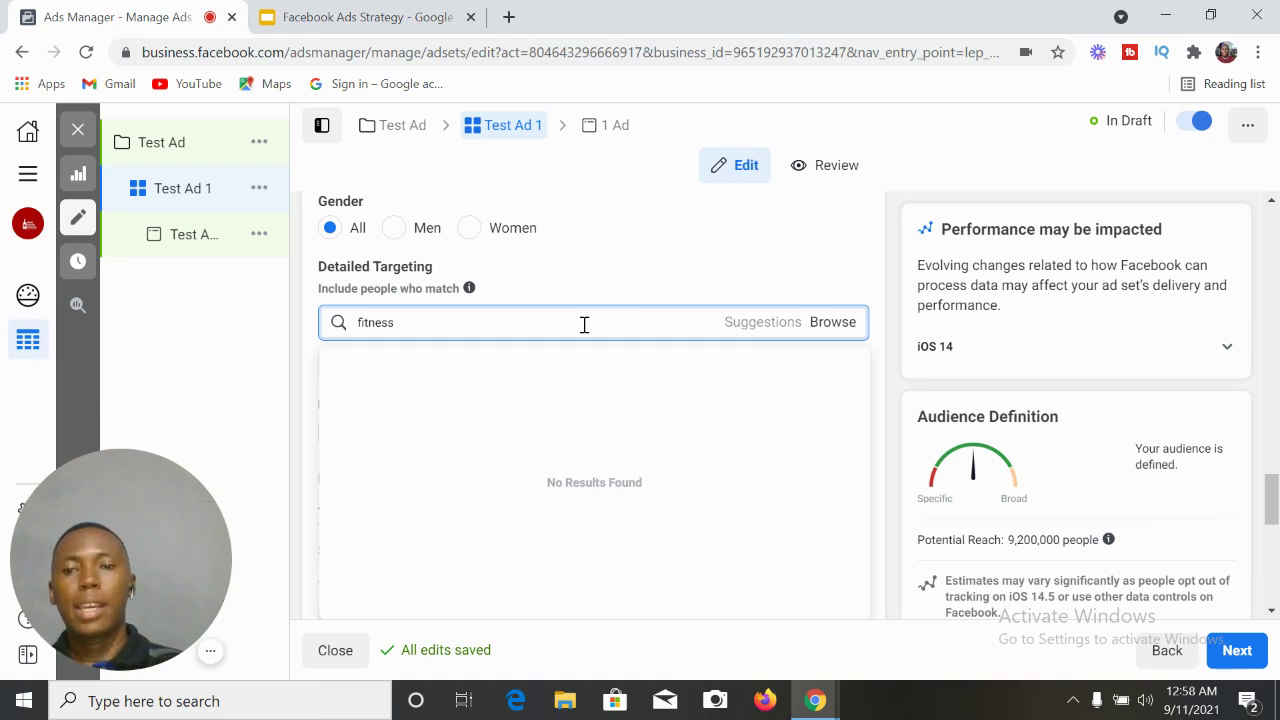
key("BackSpace")
key("BackSpace")
key("BackSpace")
key("BackSpace")
key("BackSpace")
key("BackSpace")
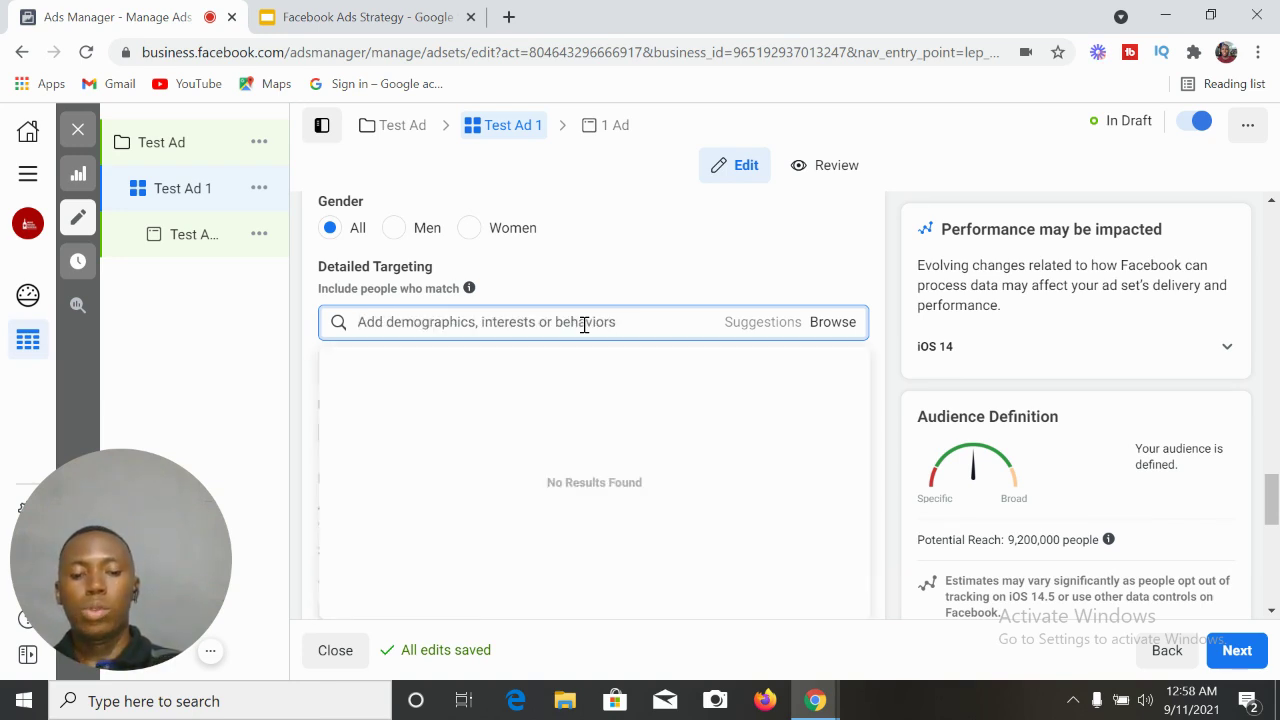
type("physic")
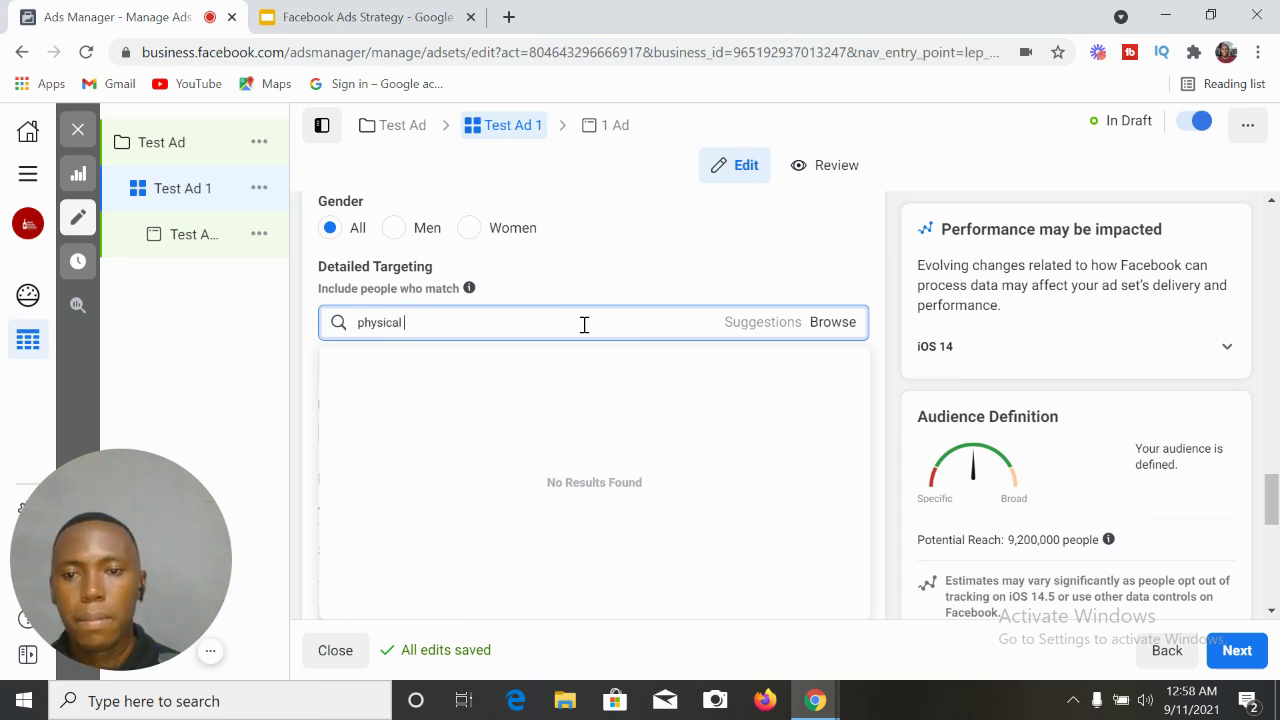
type("al")
key("BackSpace")
key("BackSpace")
key("BackSpace")
key("BackSpace")
key("BackSpace")
key("BackSpace")
key("BackSpace")
key("BackSpace")
Search detailed targeting for "exerci" and add the Physical exercise interest to the audience.
type("exerci")
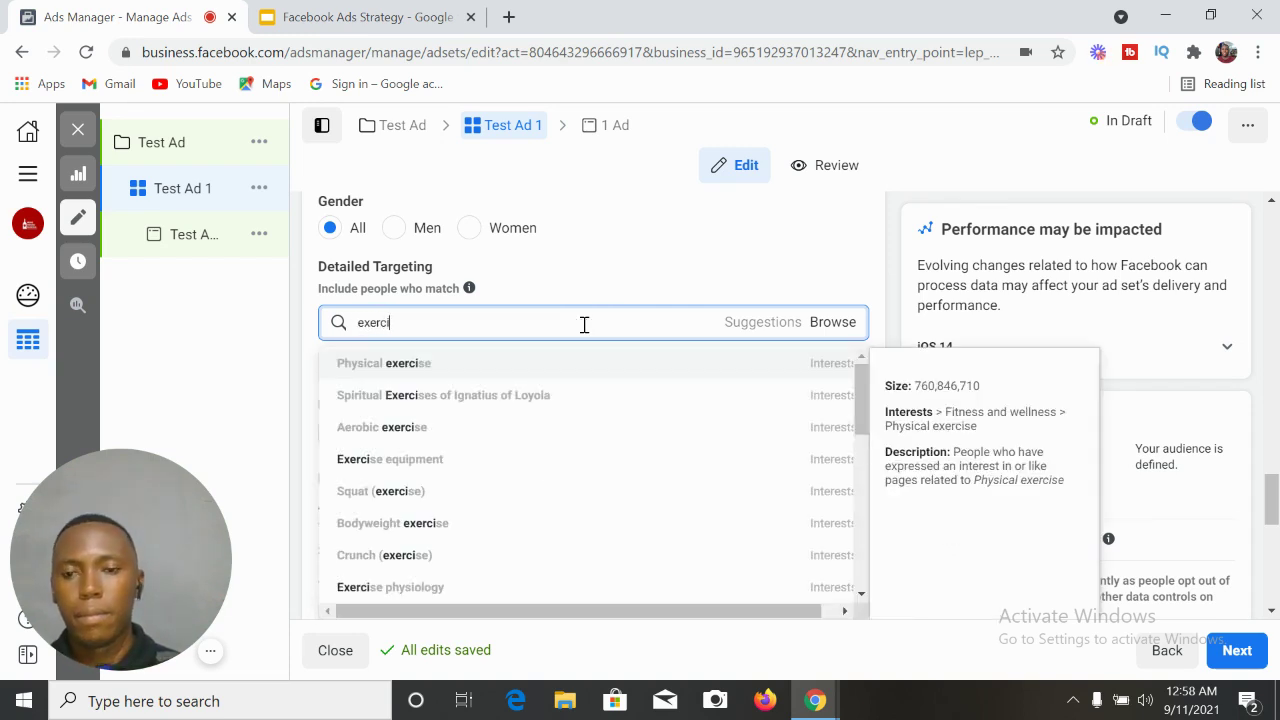
left_click(427, 368)
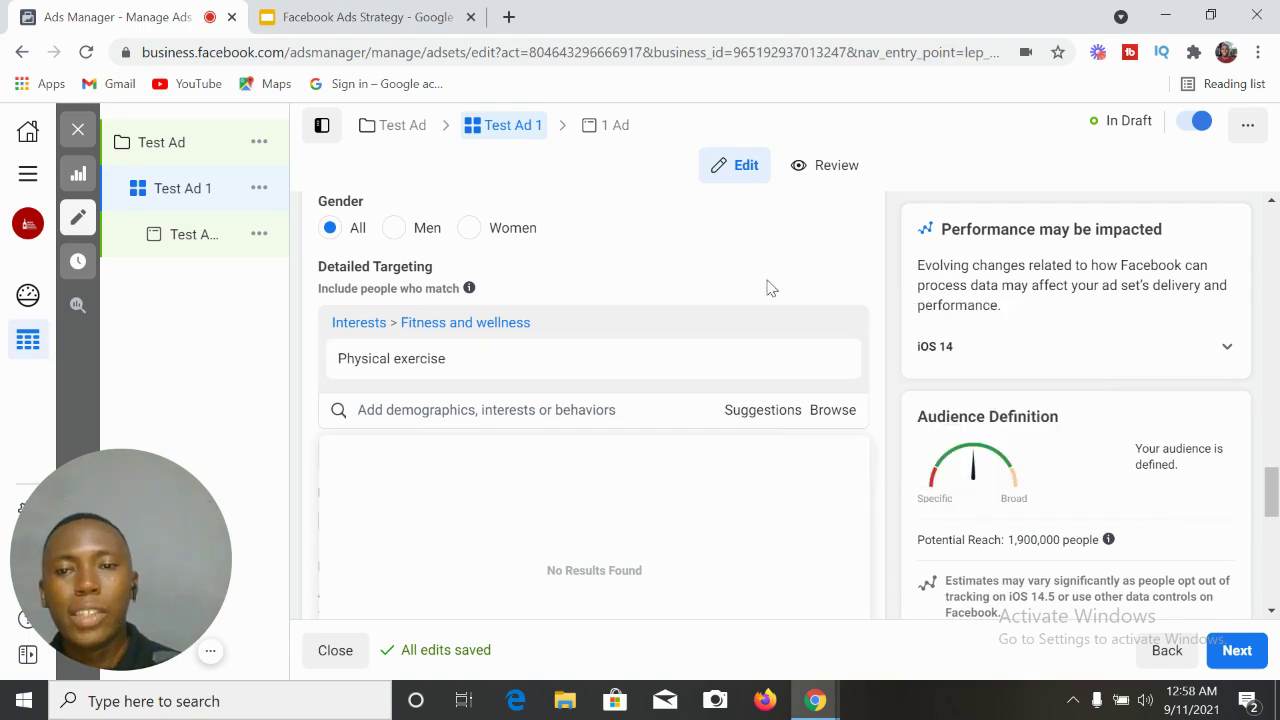
left_click_drag(1271, 494, 1270, 510)
left_click_drag(1268, 510, 1268, 470)
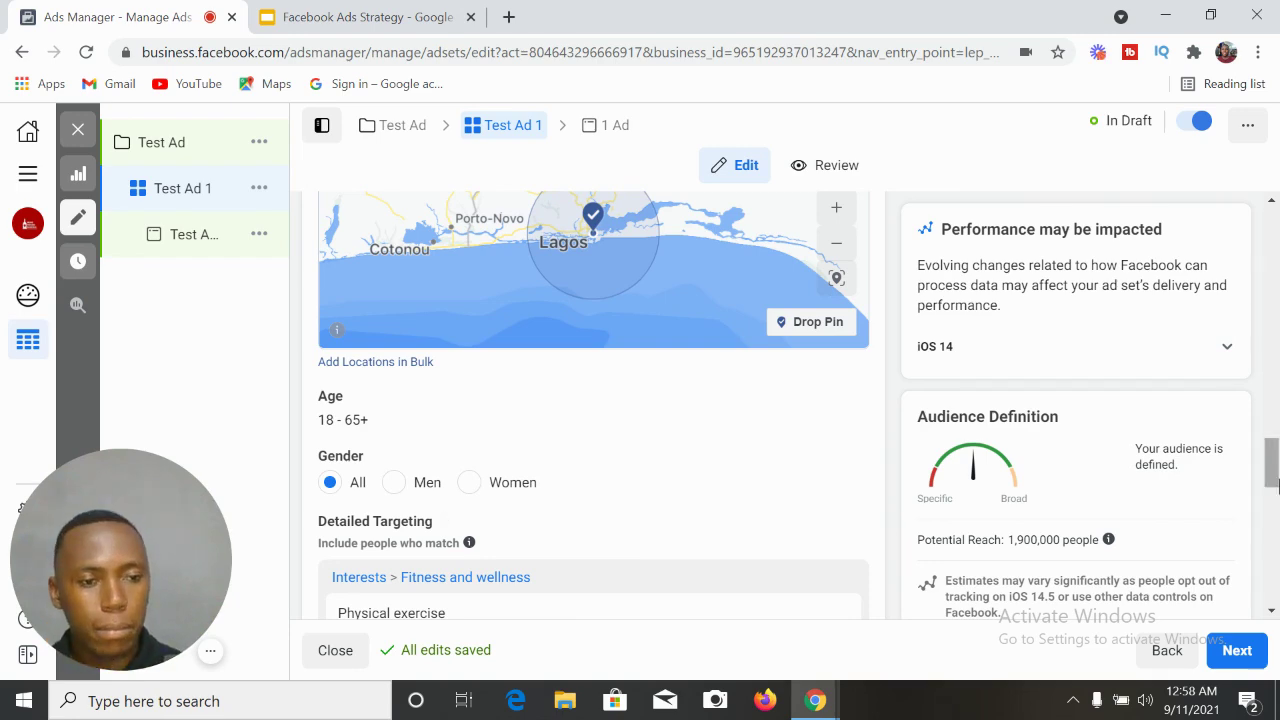
Switch the ad set from automatic to Manual Placements and open its device setting for editing.
scroll(1275, 471, "down", 4)
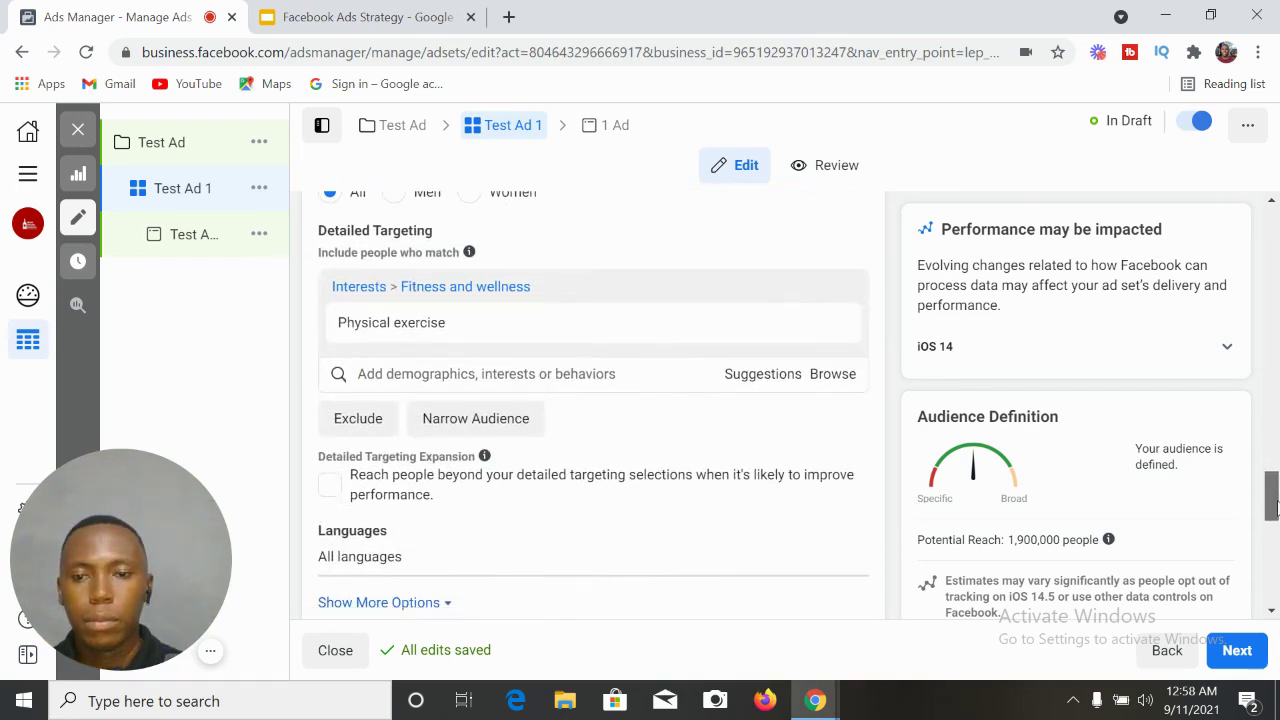
scroll(1272, 520, "down", 3)
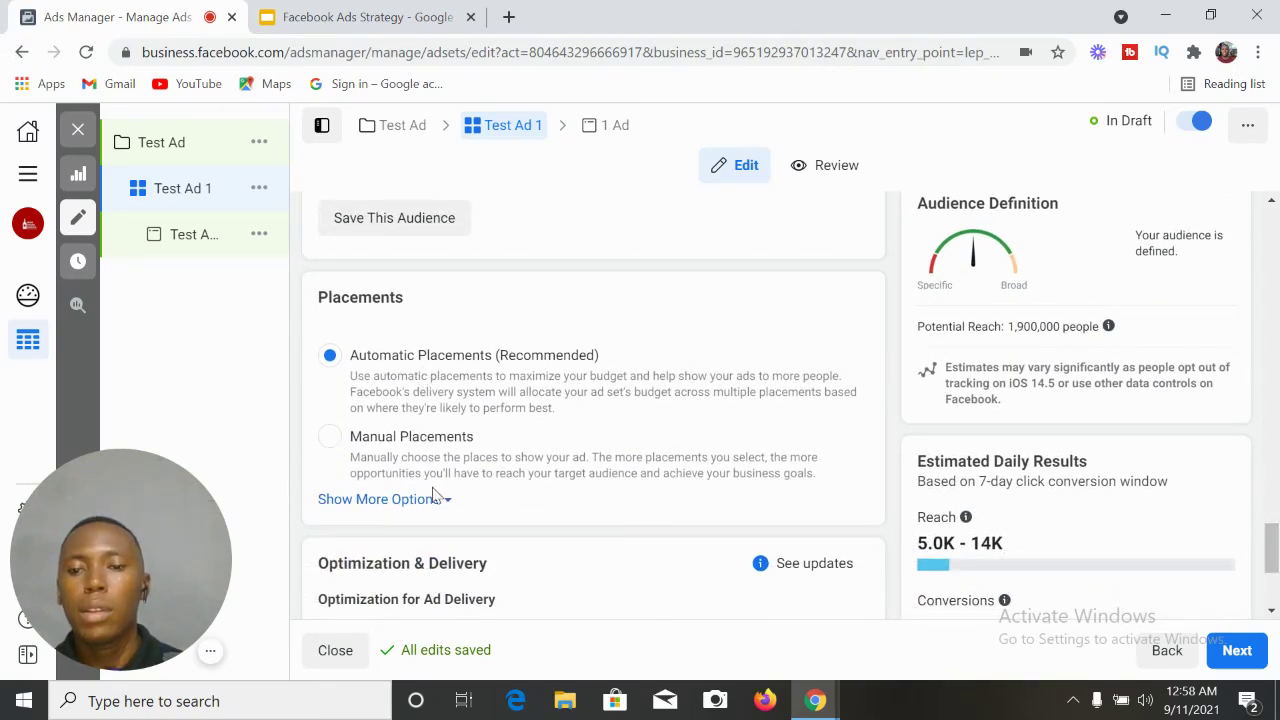
left_click(333, 442)
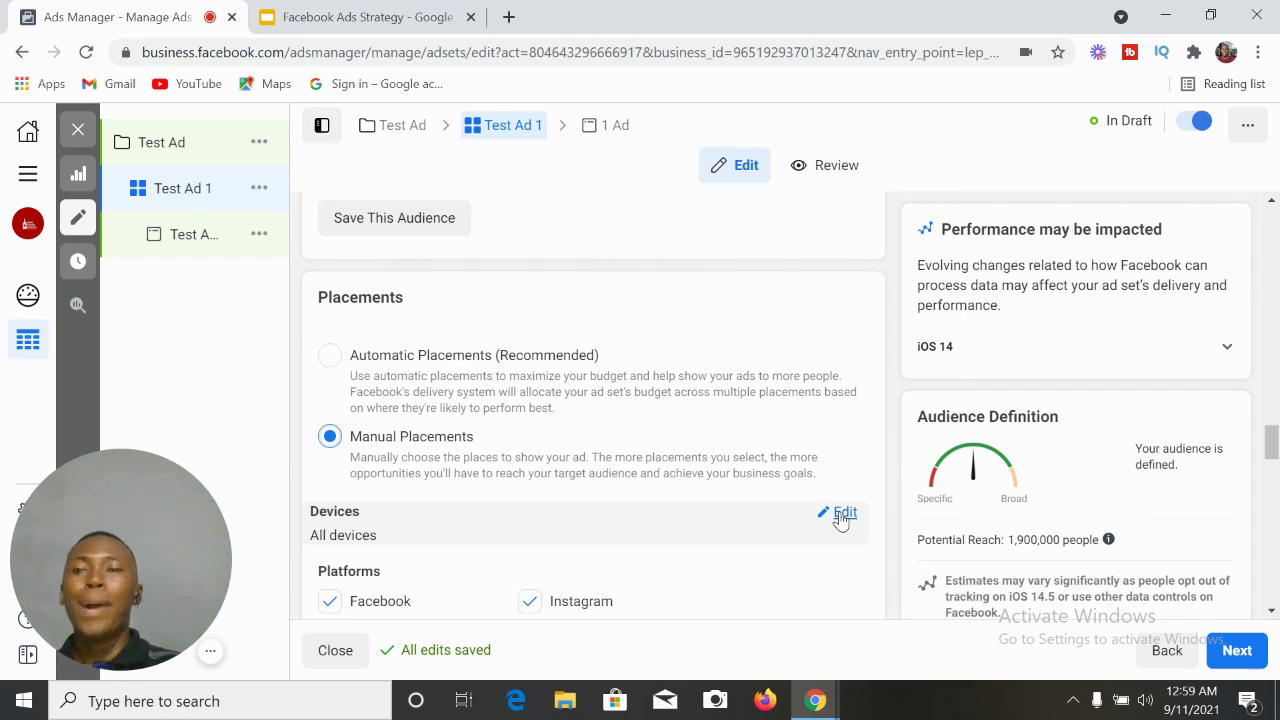
left_click(840, 515)
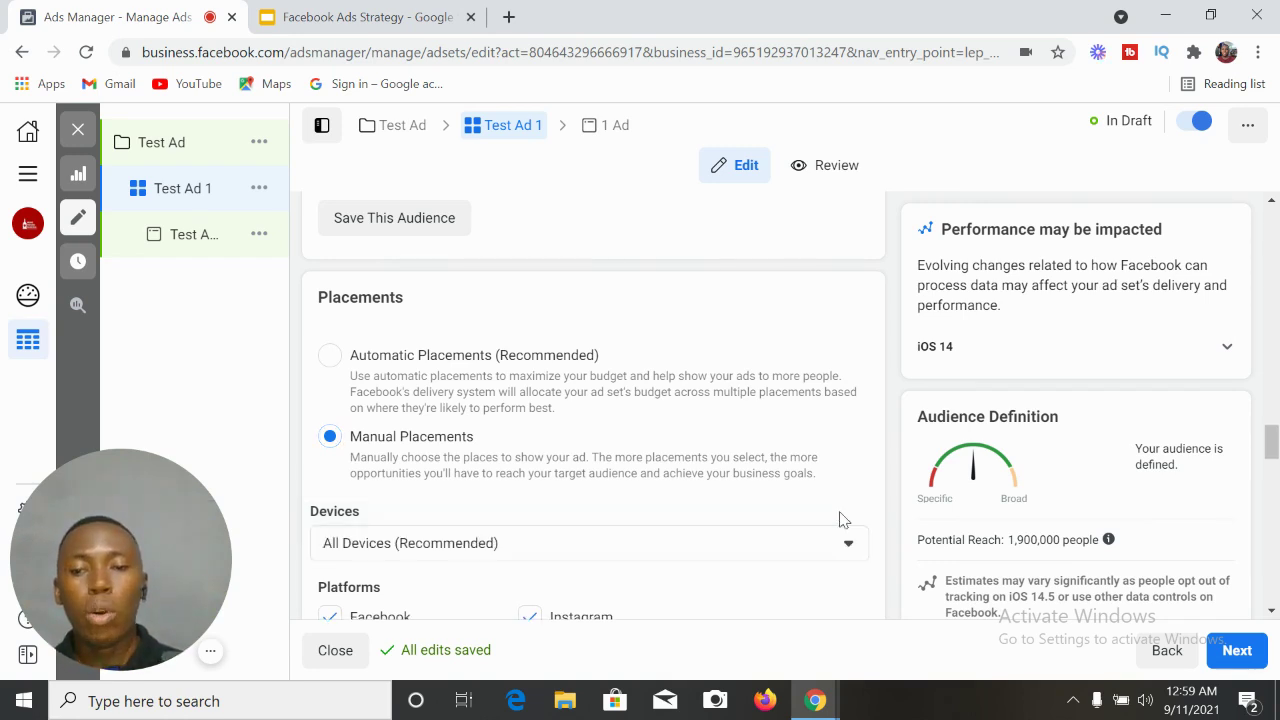
Examine the available devices, platforms and feed placements under Manual Placements.
left_click_drag(1271, 447, 1273, 465)
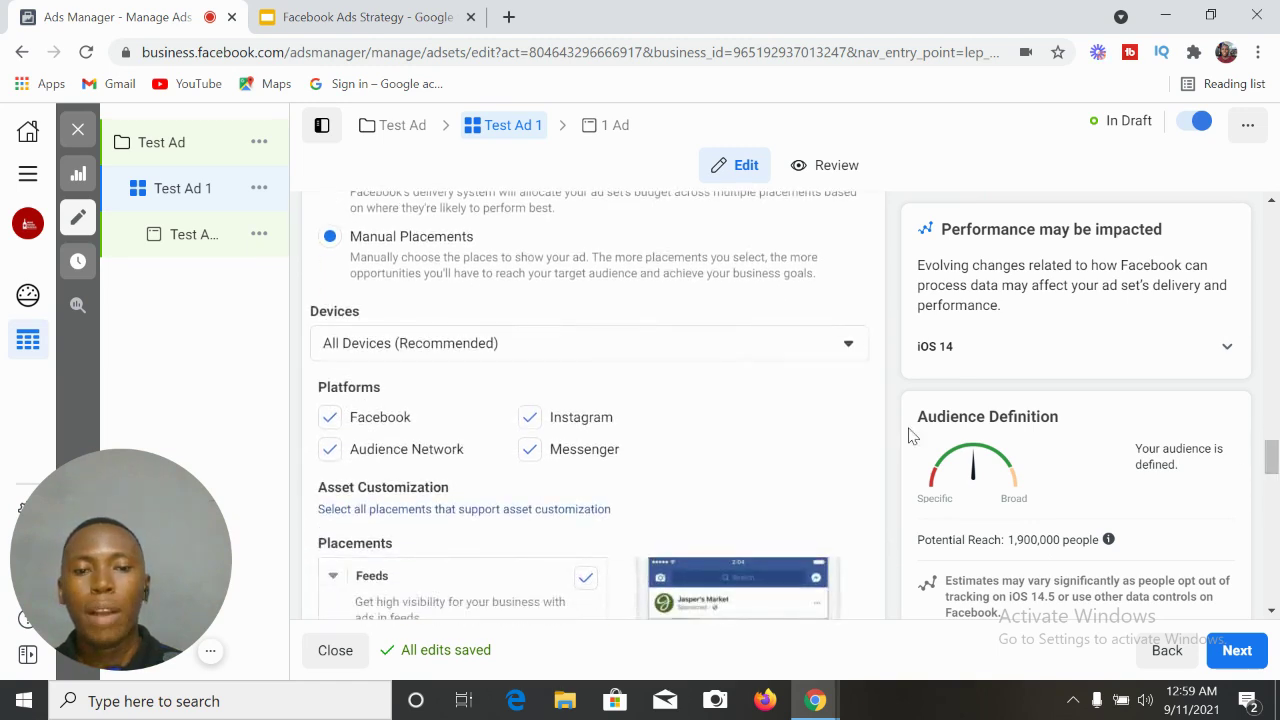
left_click(850, 345)
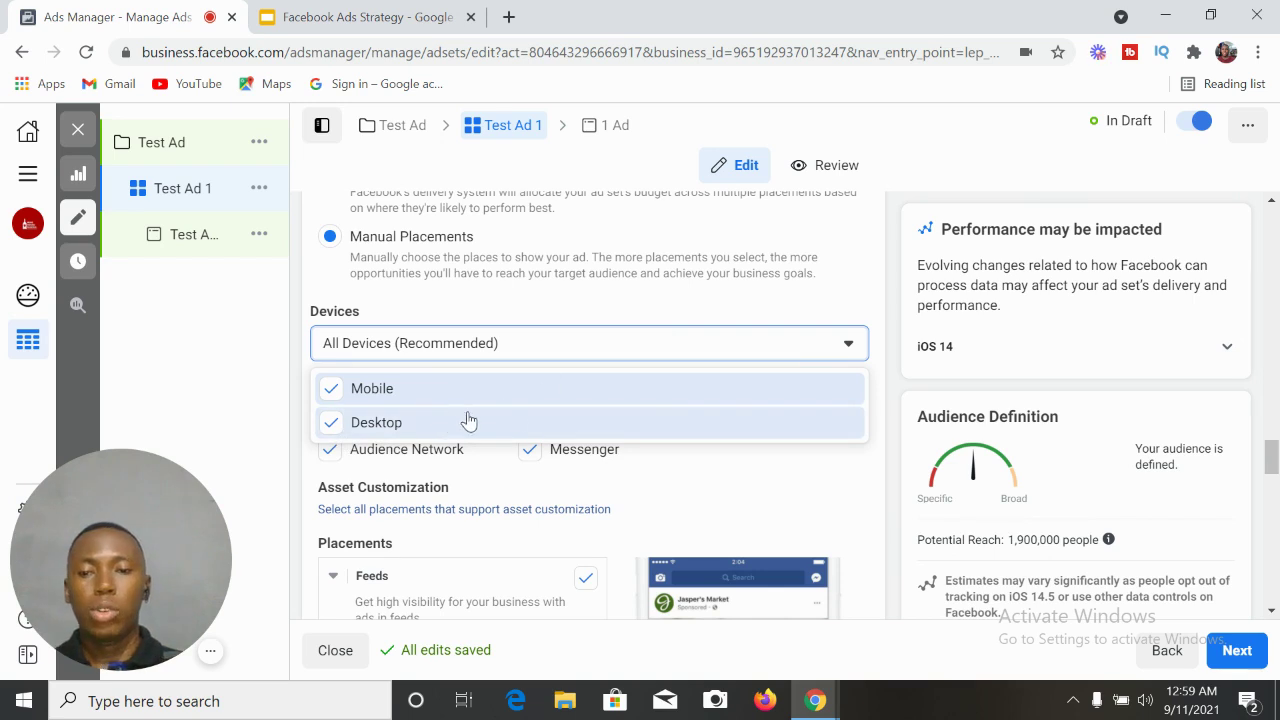
left_click(868, 302)
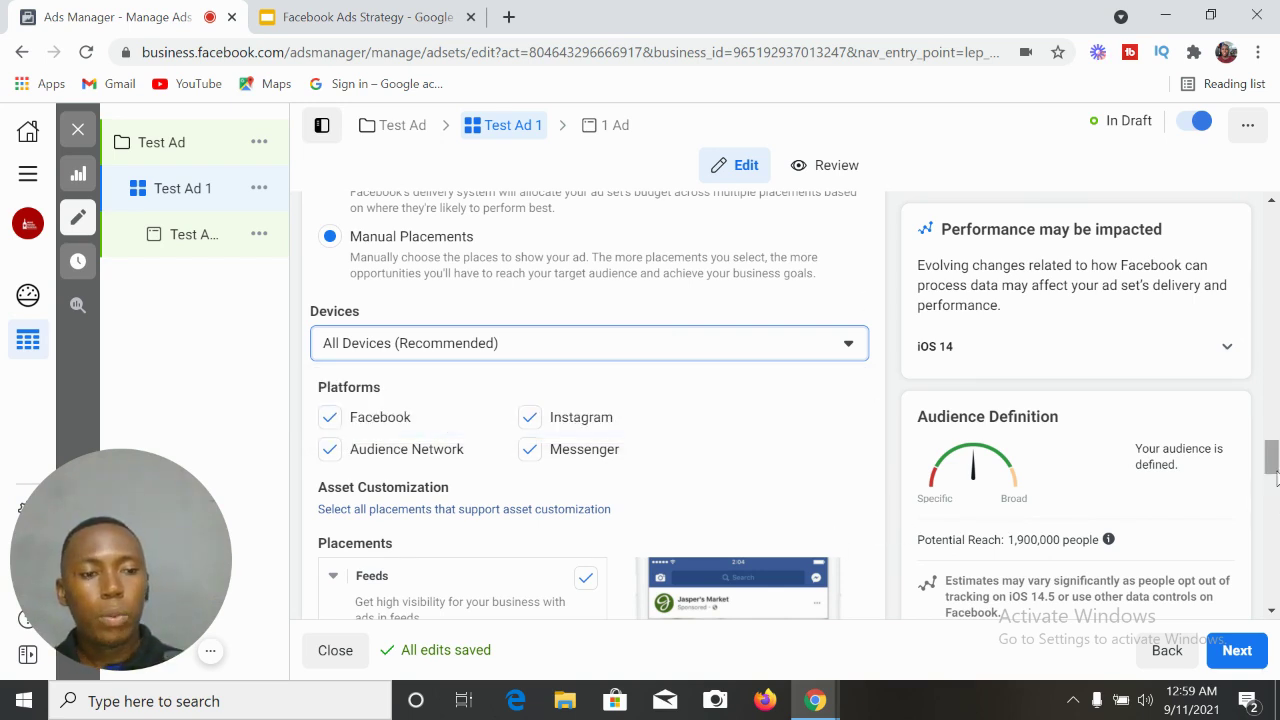
scroll(1274, 478, "down", 1)
scroll(1273, 470, "down", 1)
scroll(1271, 466, "up", 1)
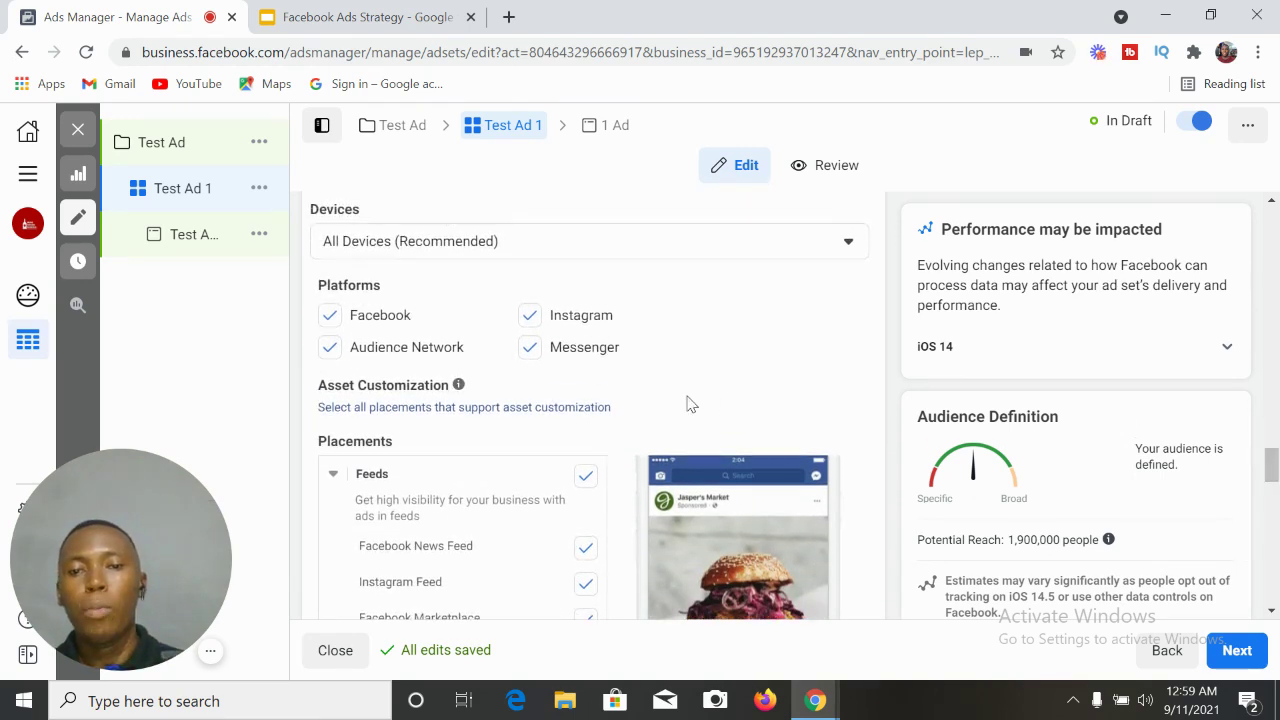
Limit the ad set's platforms to Facebook by excluding Messenger, Instagram and Audience Network.
left_click(531, 347)
left_click(531, 318)
left_click(331, 348)
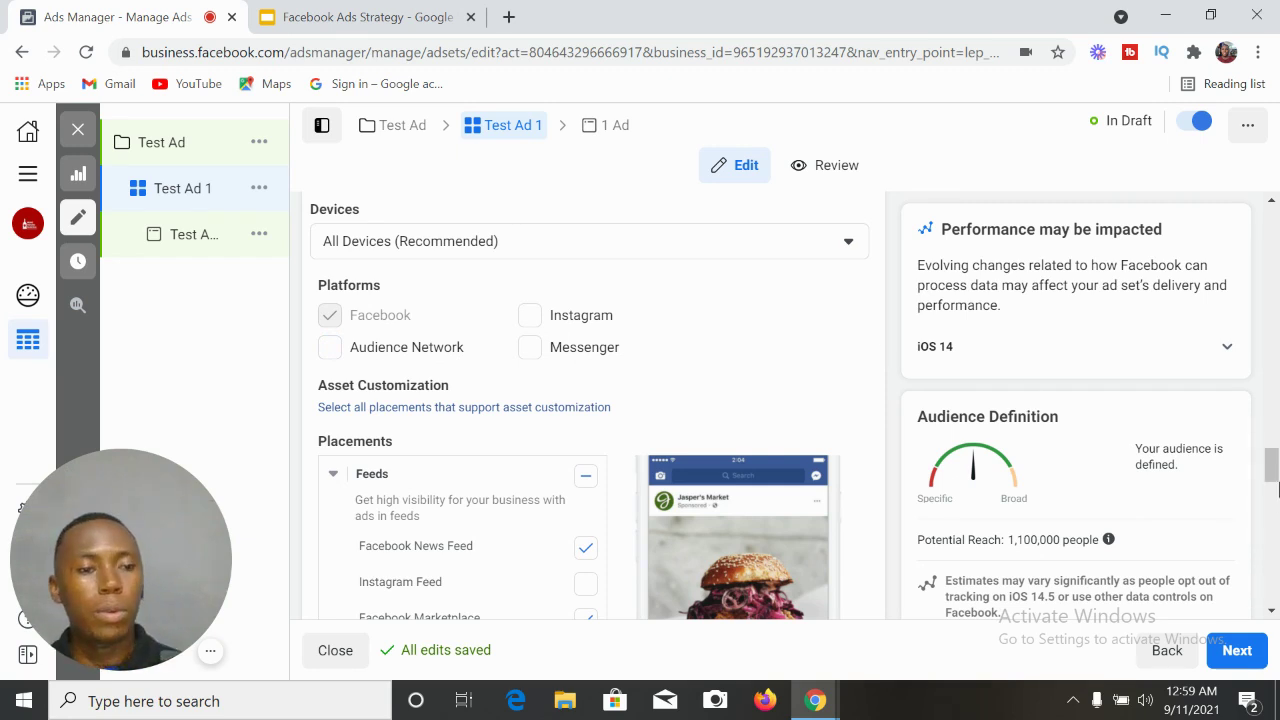
Open the ad Test Ad 1 under the ad set and change its Facebook Page to the page bearing the advertiser's personal name.
left_click_drag(1272, 466, 1273, 597)
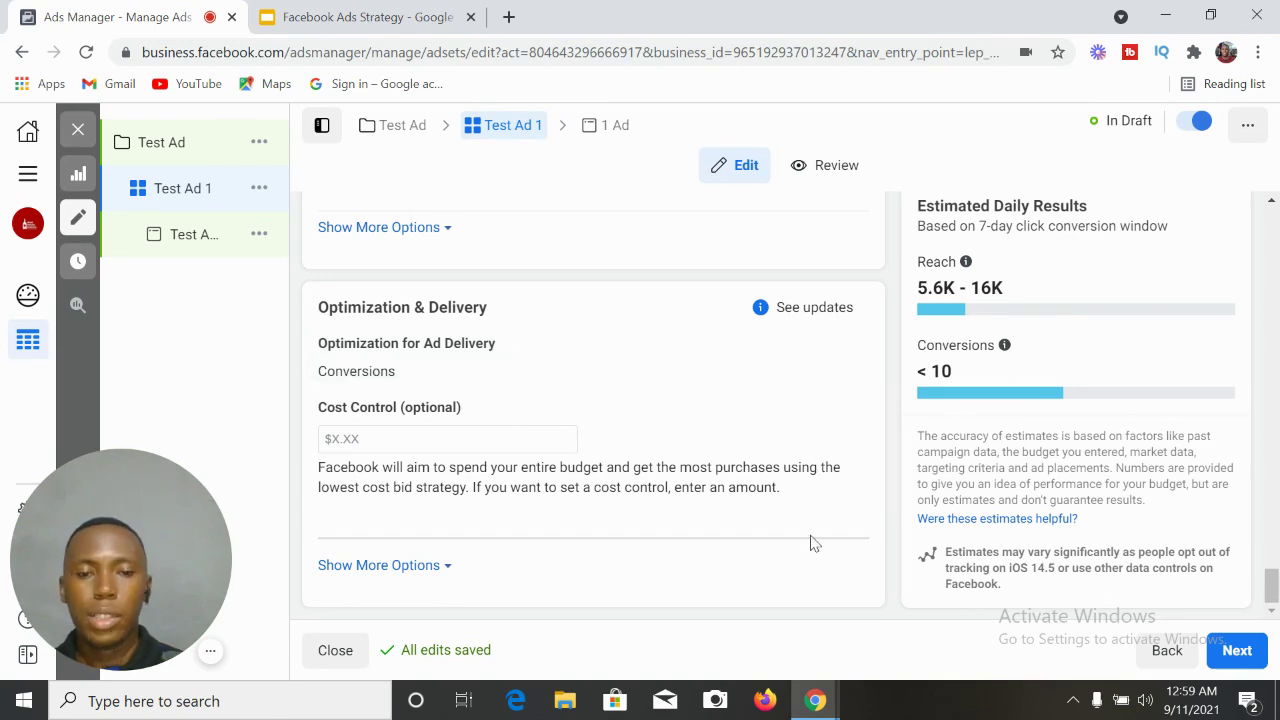
left_click_drag(1272, 585, 1272, 226)
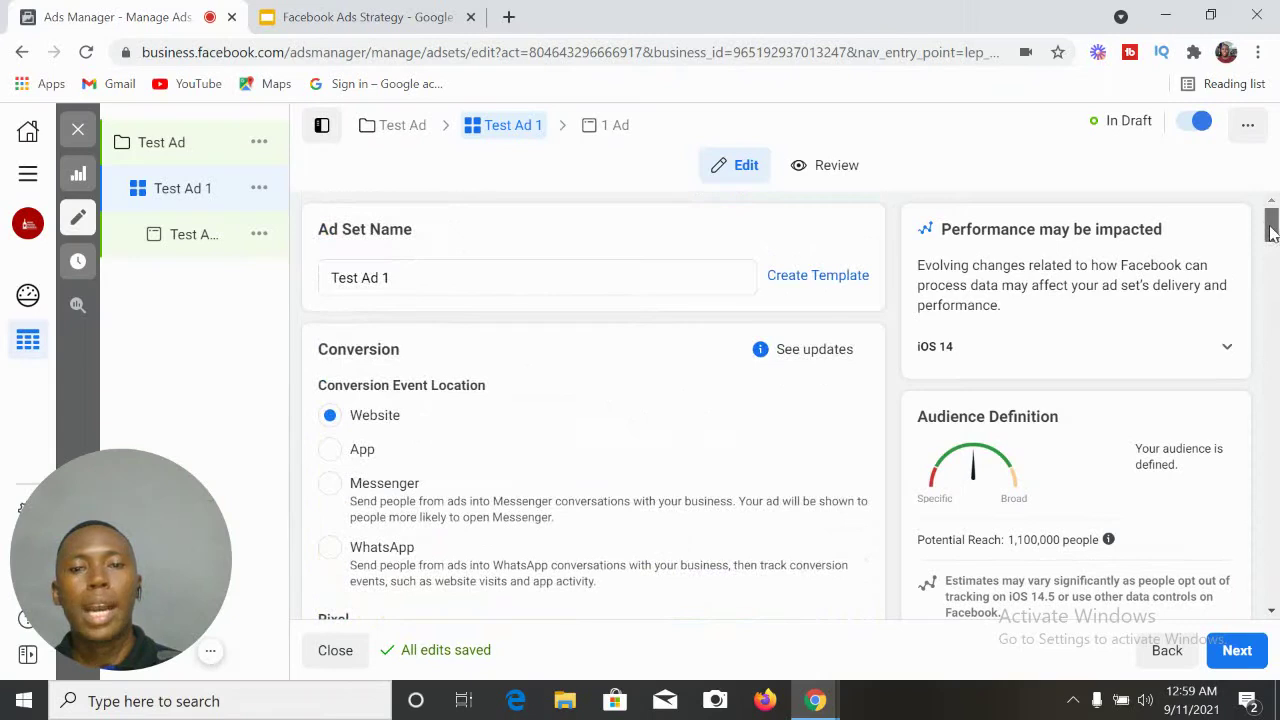
left_click(189, 238)
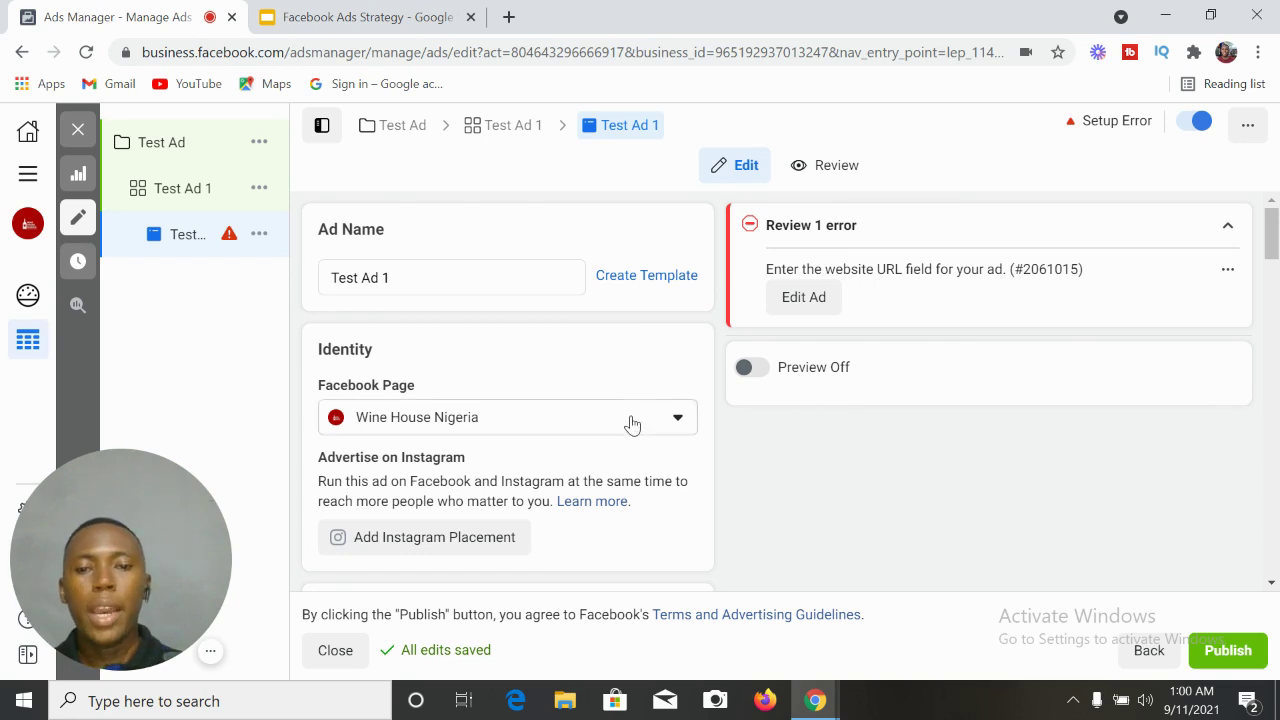
left_click(679, 423)
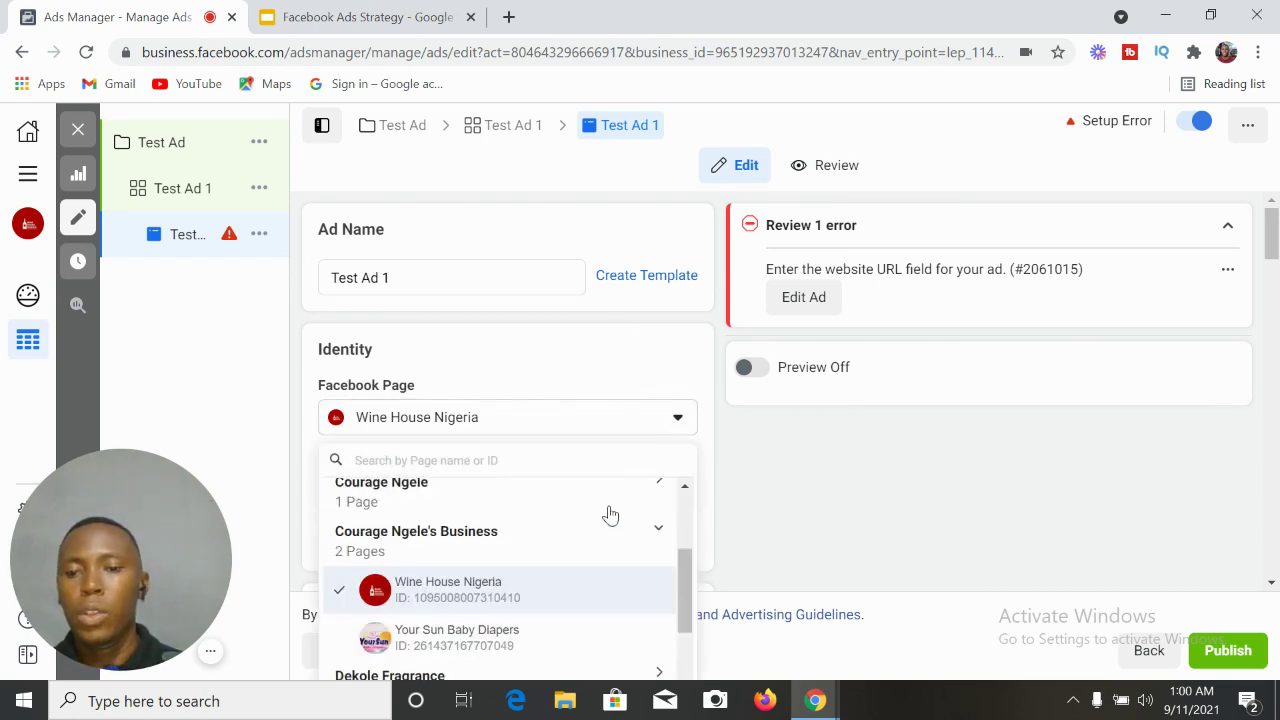
left_click(662, 533)
left_click(598, 490)
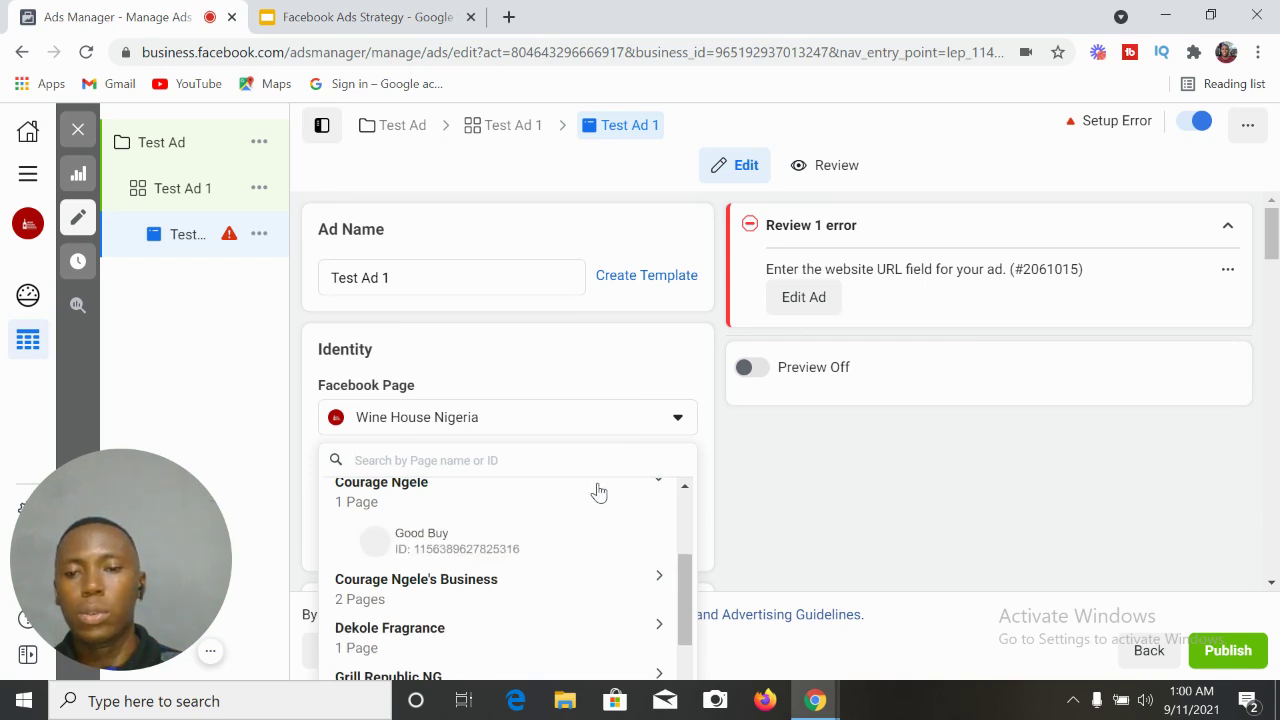
scroll(686, 560, "up", 2)
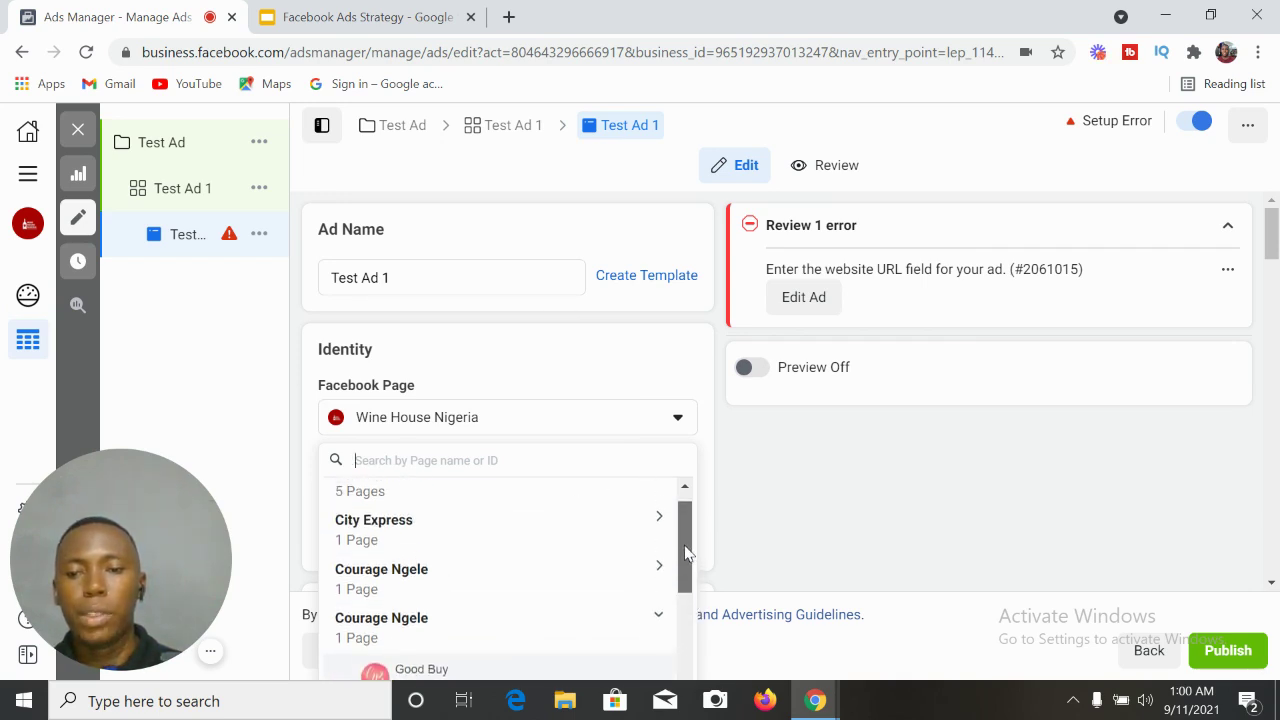
left_click(568, 592)
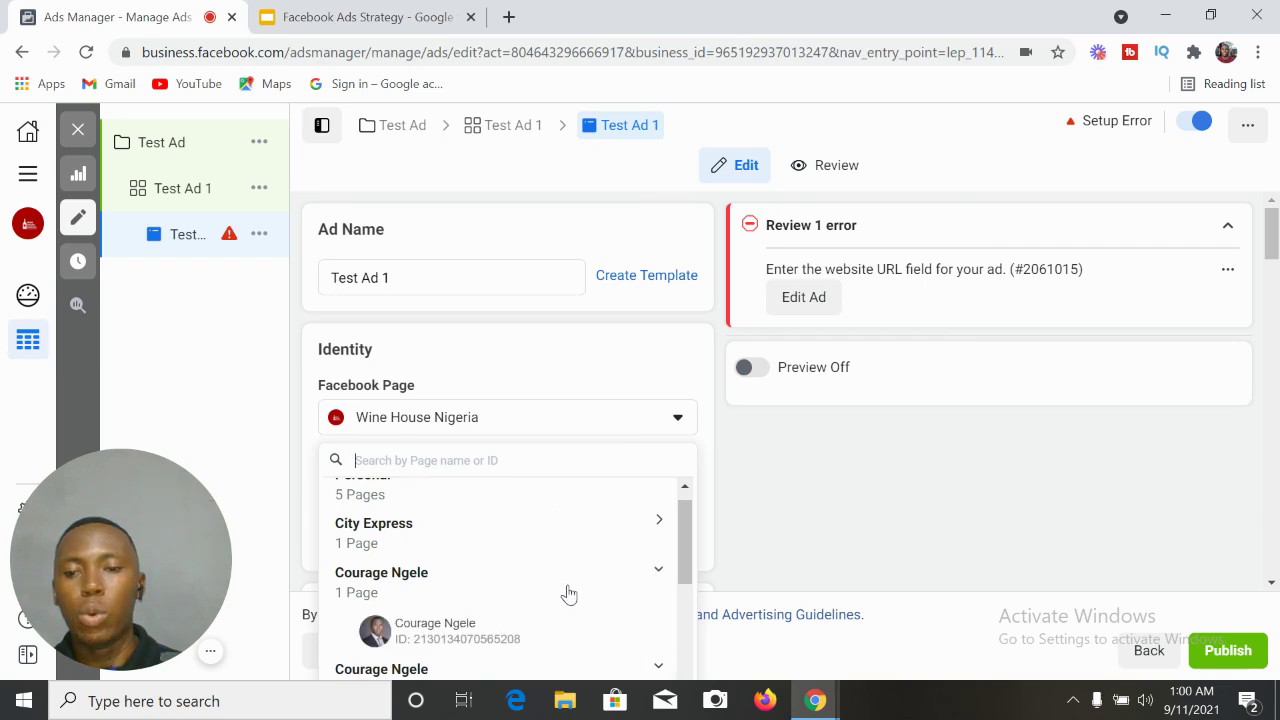
left_click(498, 637)
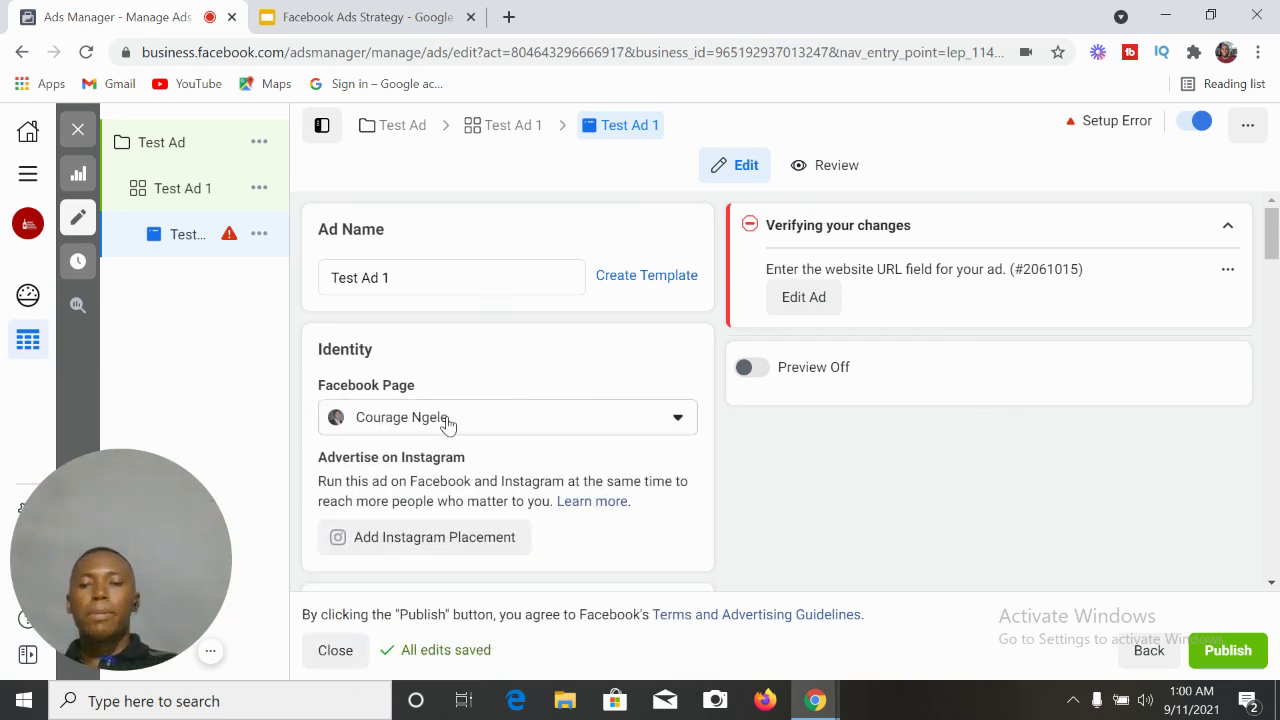
Keep the ad setup on Create Ad with the Single Image or Video format and dismiss the Instant Experience notice.
left_click_drag(1275, 245, 1275, 289)
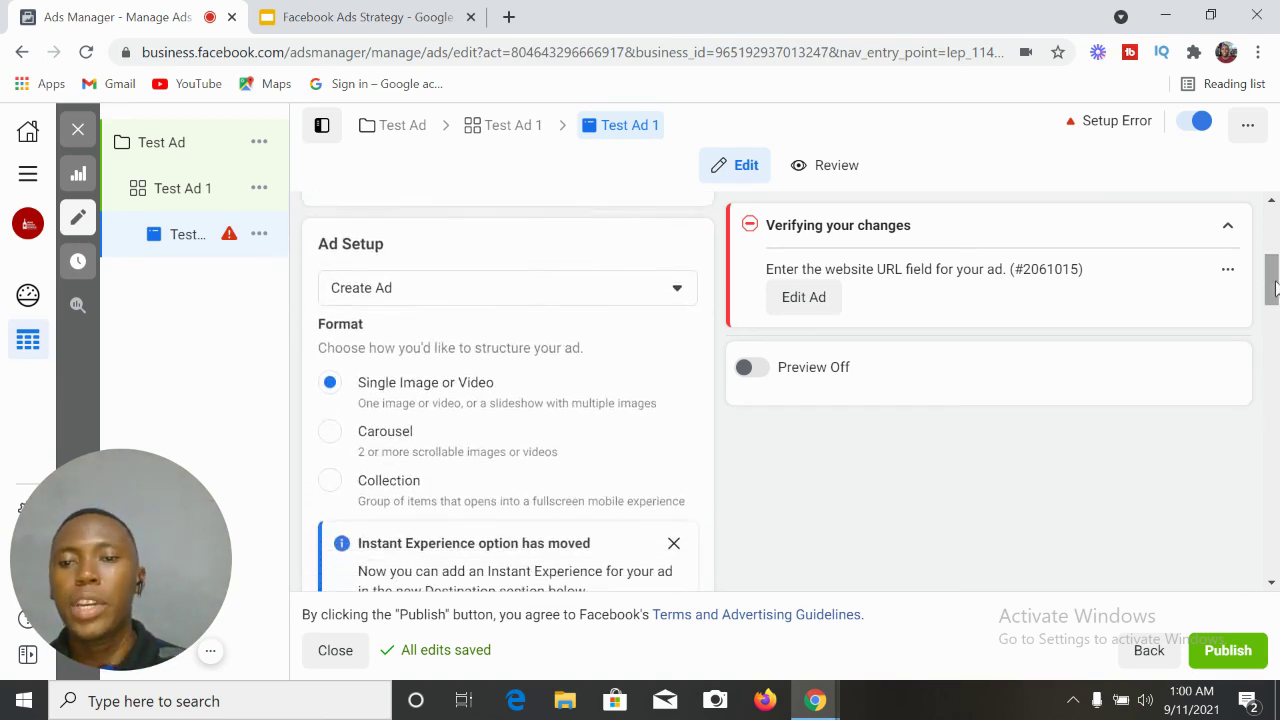
left_click(677, 290)
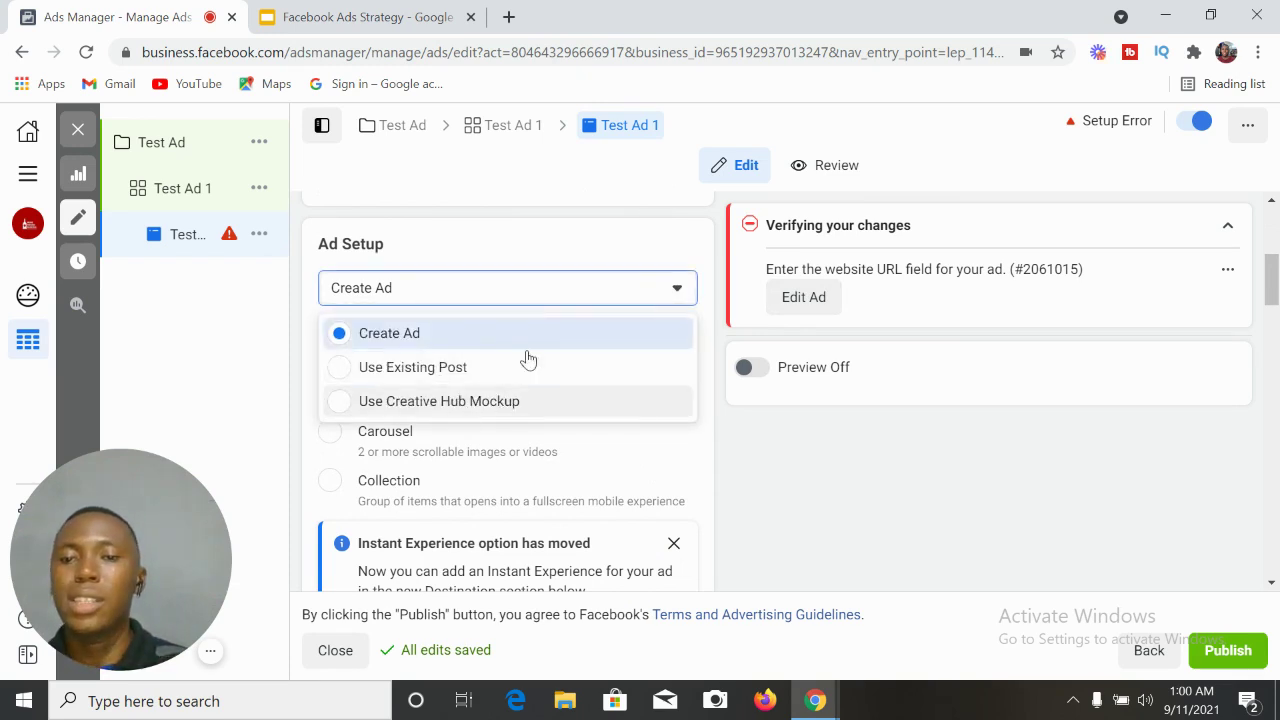
left_click(590, 333)
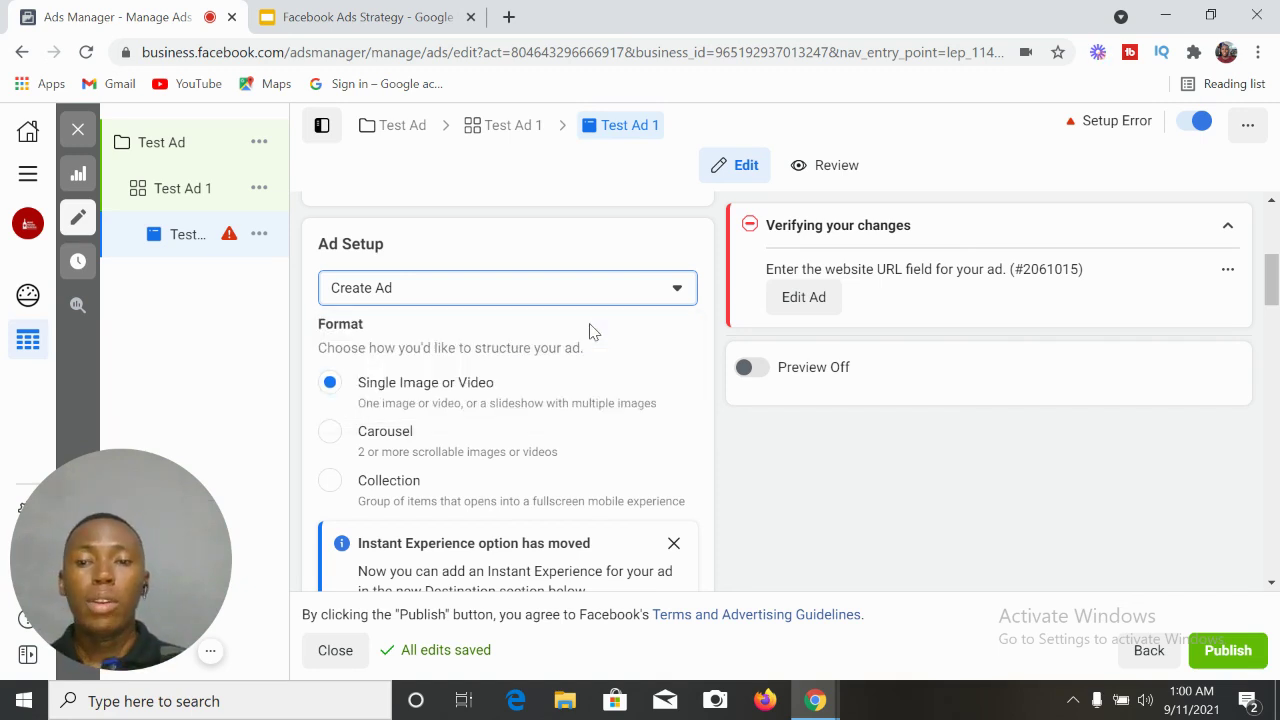
left_click(701, 381)
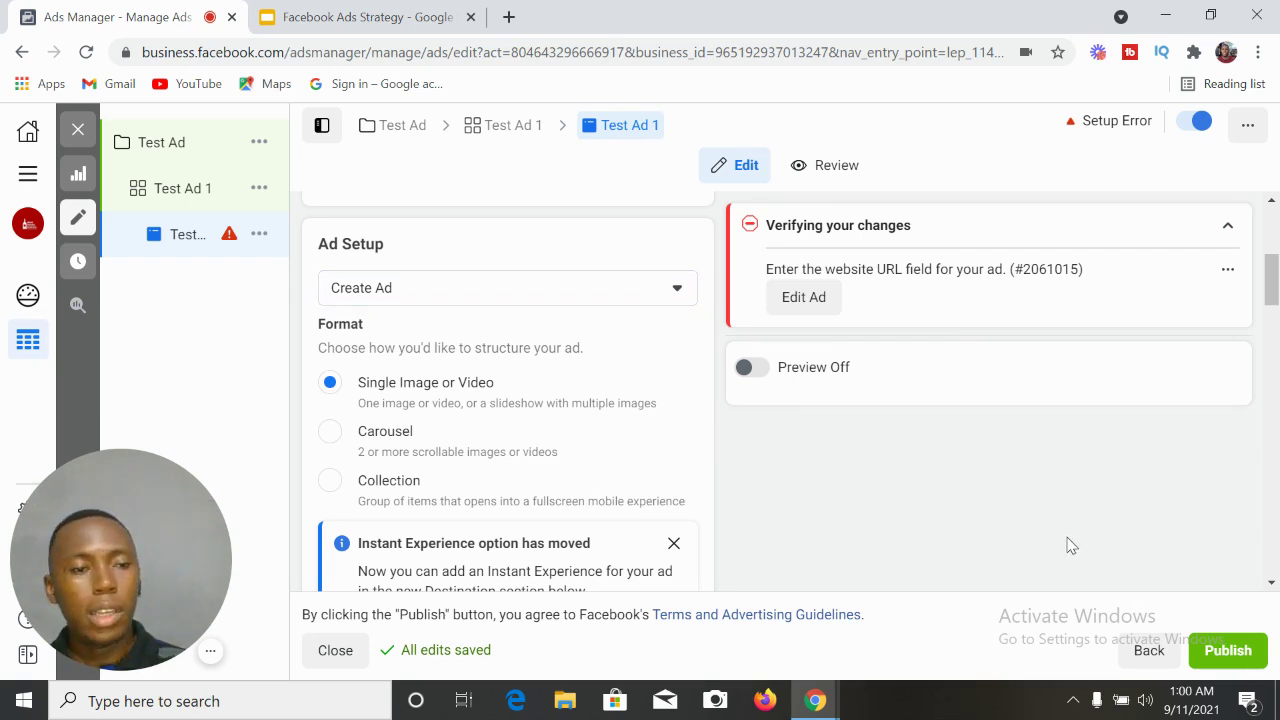
left_click_drag(1272, 297, 1272, 306)
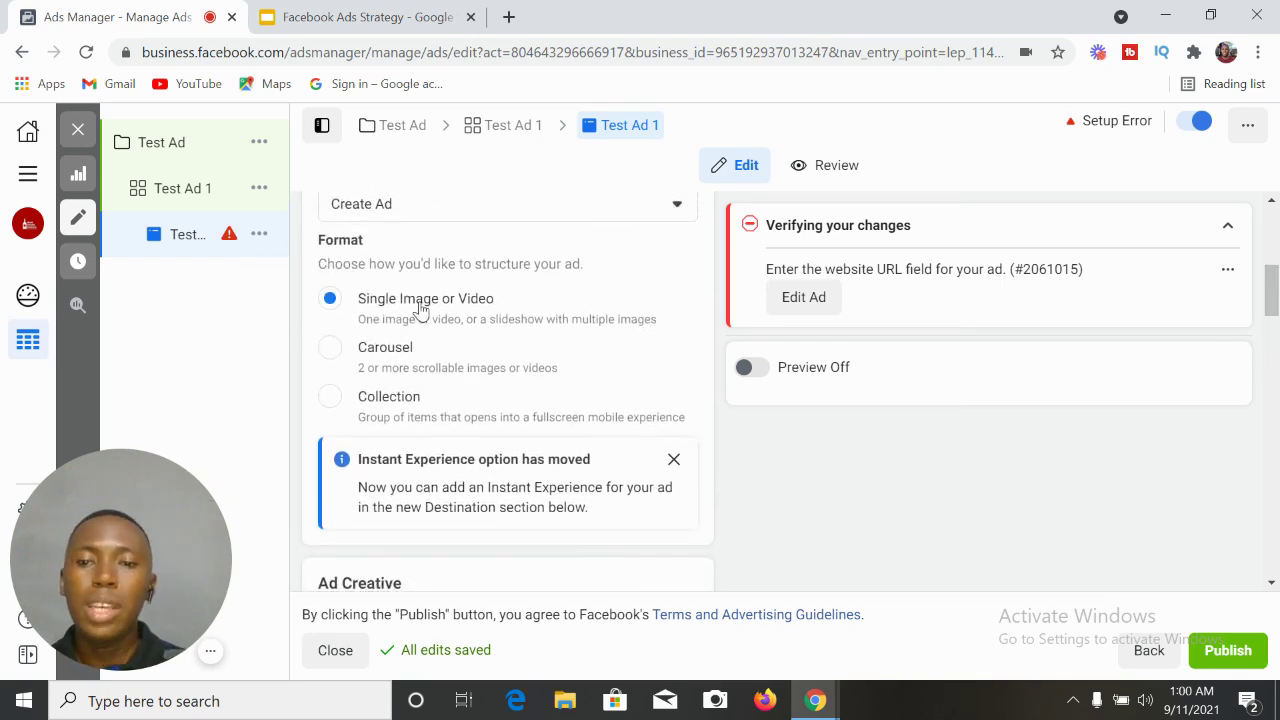
left_click(674, 462)
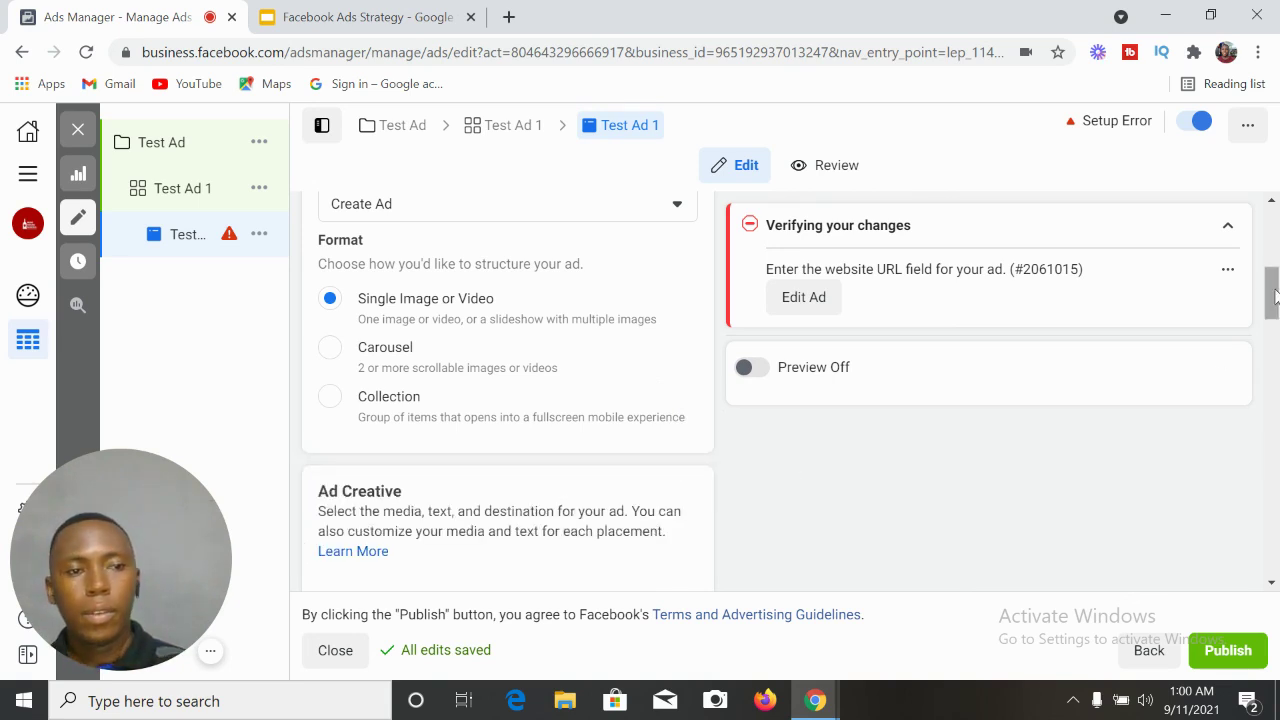
Add the account's existing 720 × 720 video VID_78210115_031040_282.mp4 as the ad's media, keeping the original crop for all placements.
scroll(1275, 293, "down", 3)
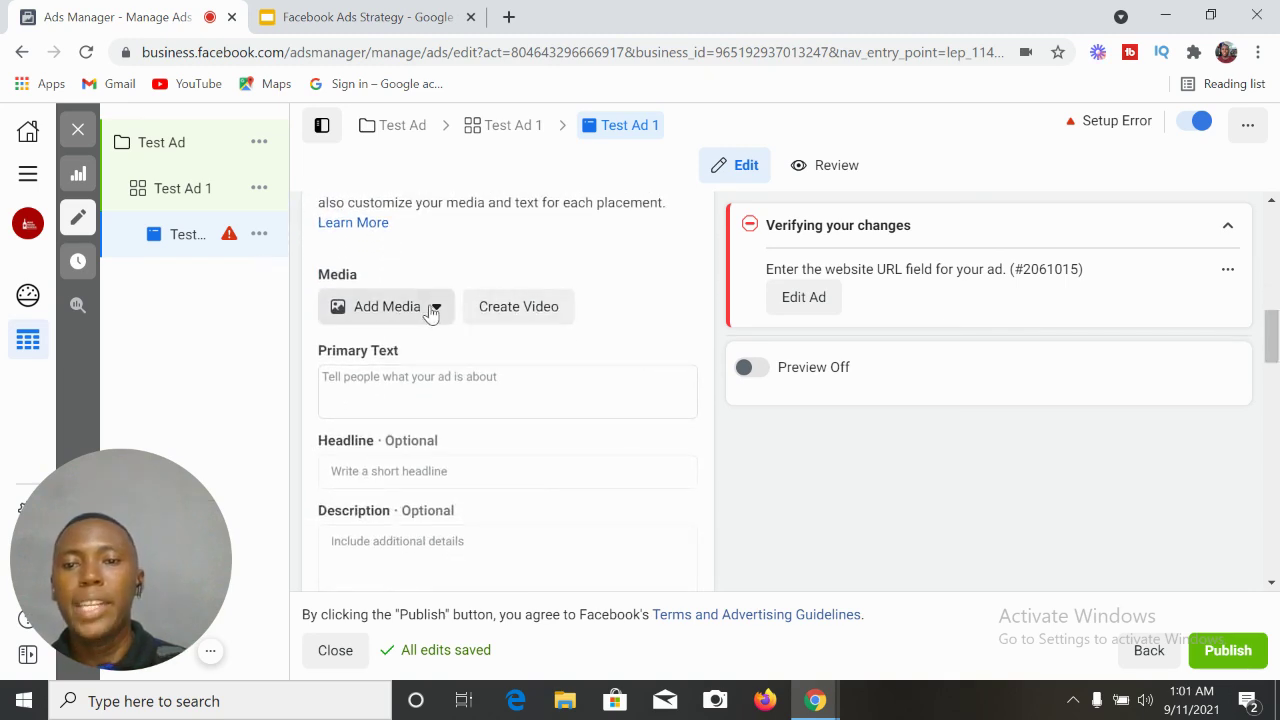
left_click(436, 309)
left_click(437, 309)
left_click(437, 309)
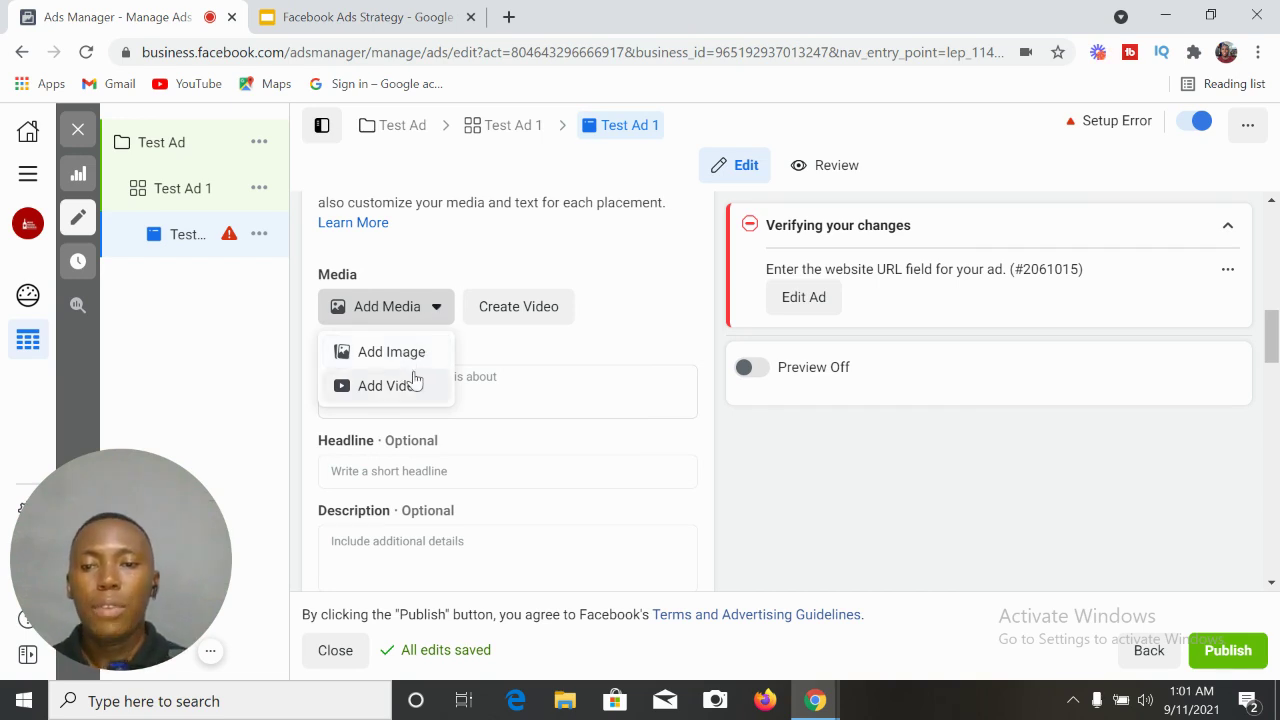
left_click(390, 390)
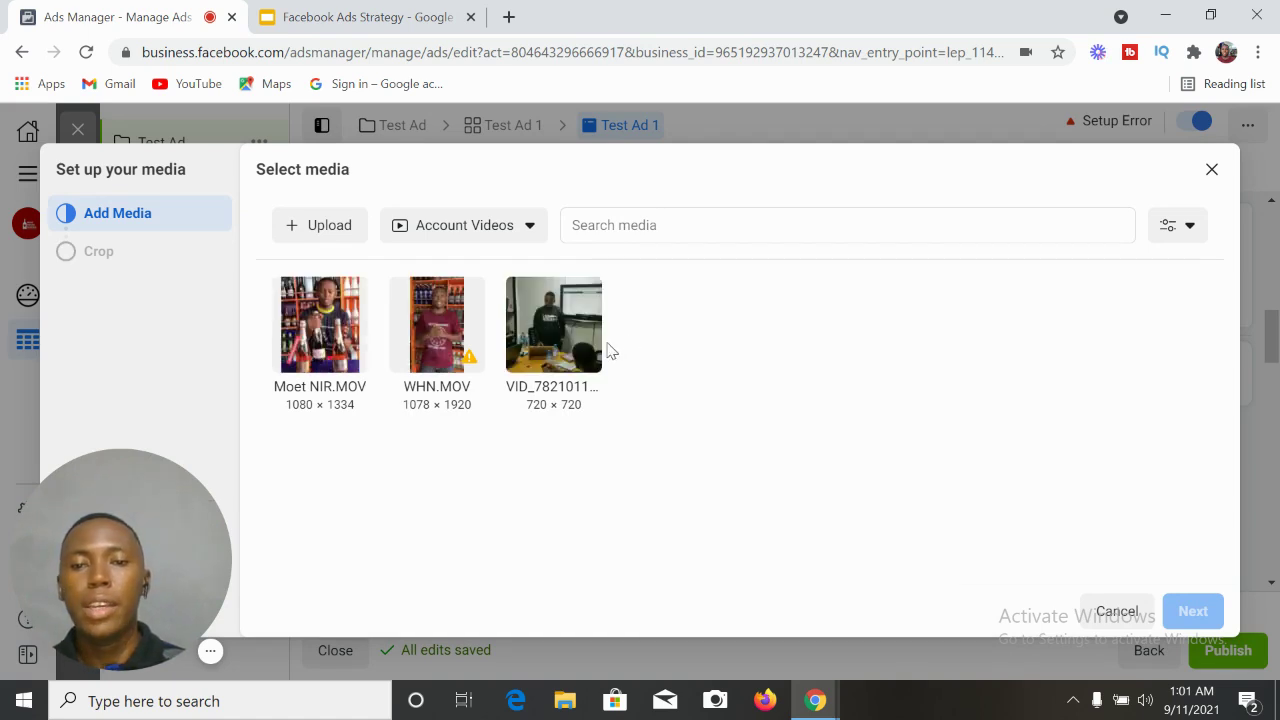
left_click(316, 229)
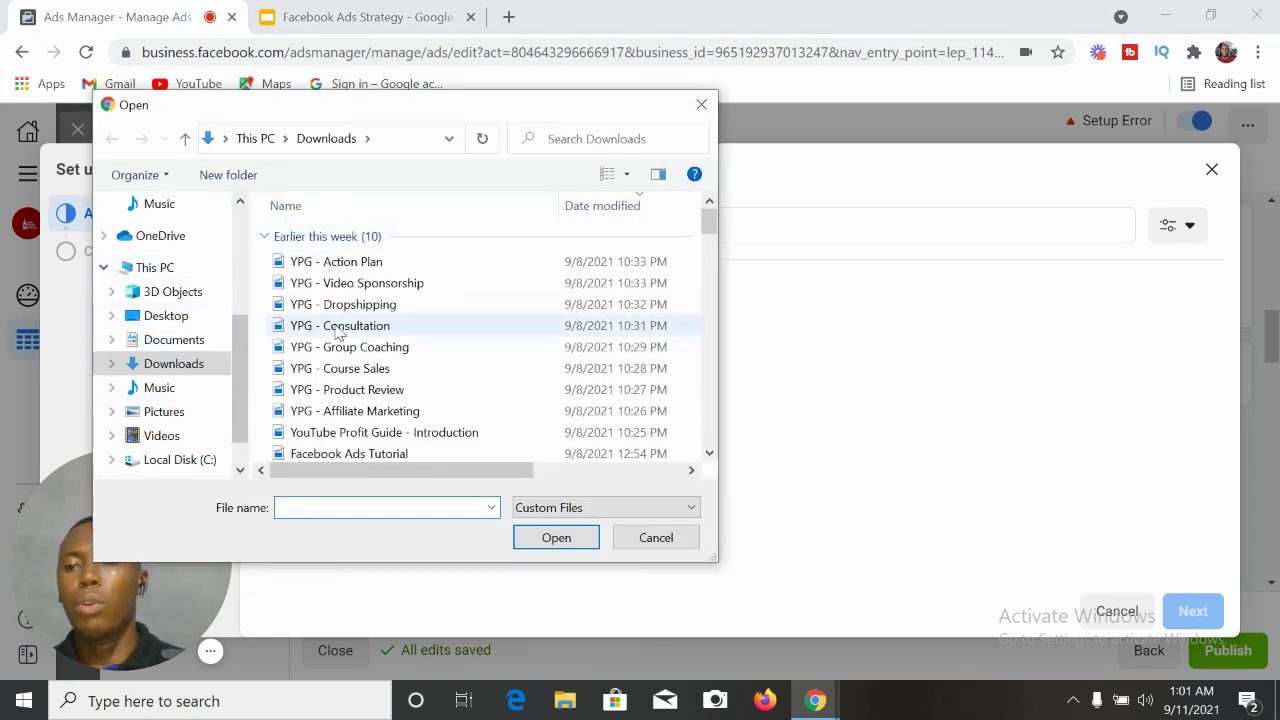
left_click(656, 538)
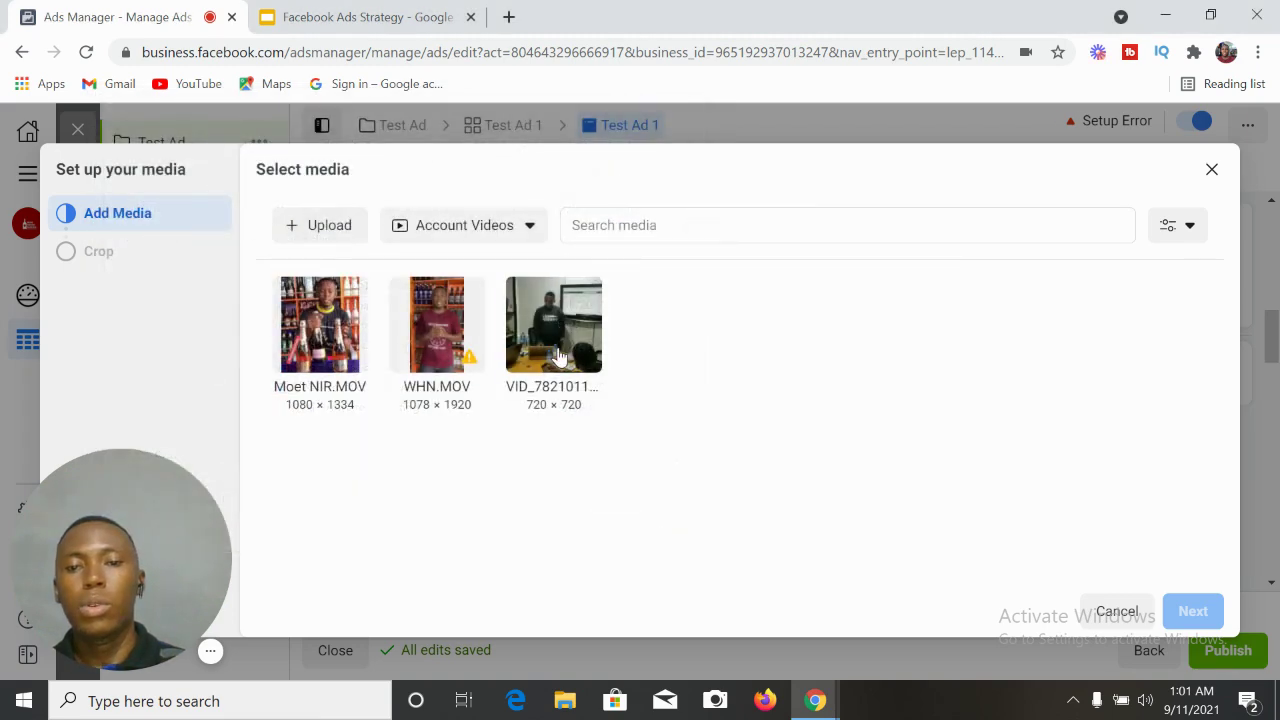
left_click(560, 358)
left_click(1192, 610)
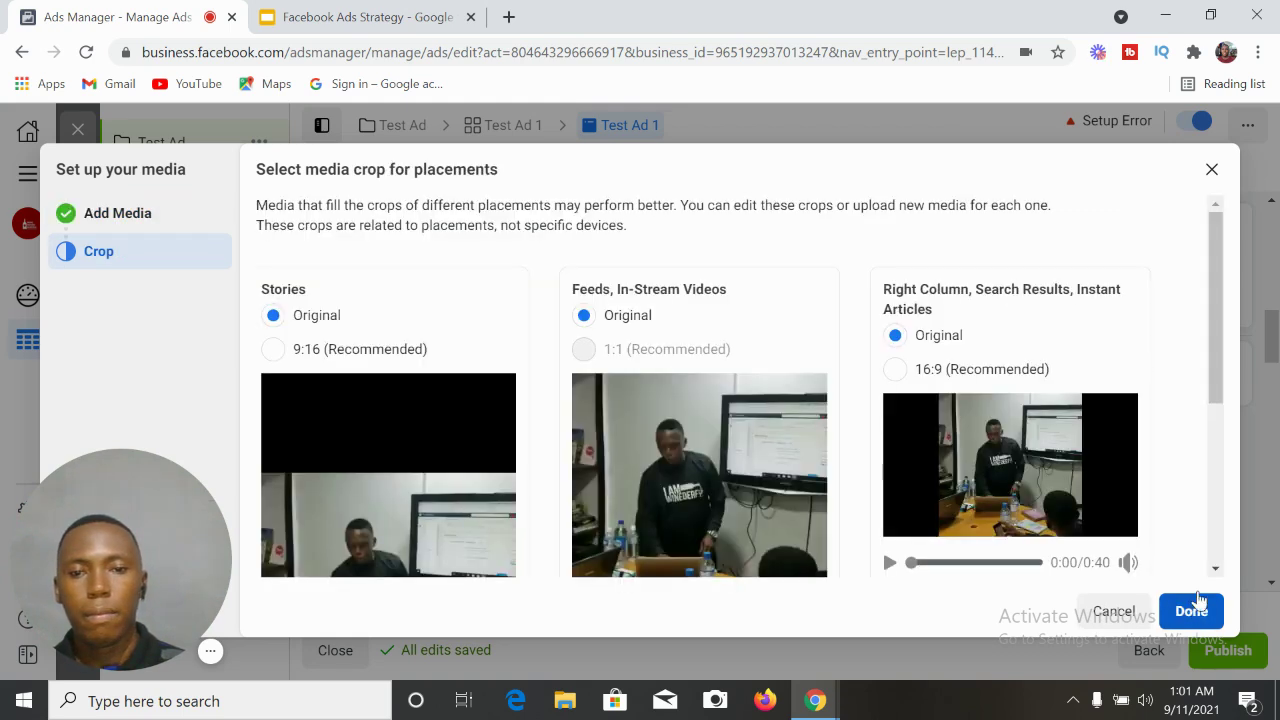
mouse_move(1215, 390)
left_mouse_down()
mouse_move(1213, 490)
mouse_move(1220, 378)
left_mouse_up()
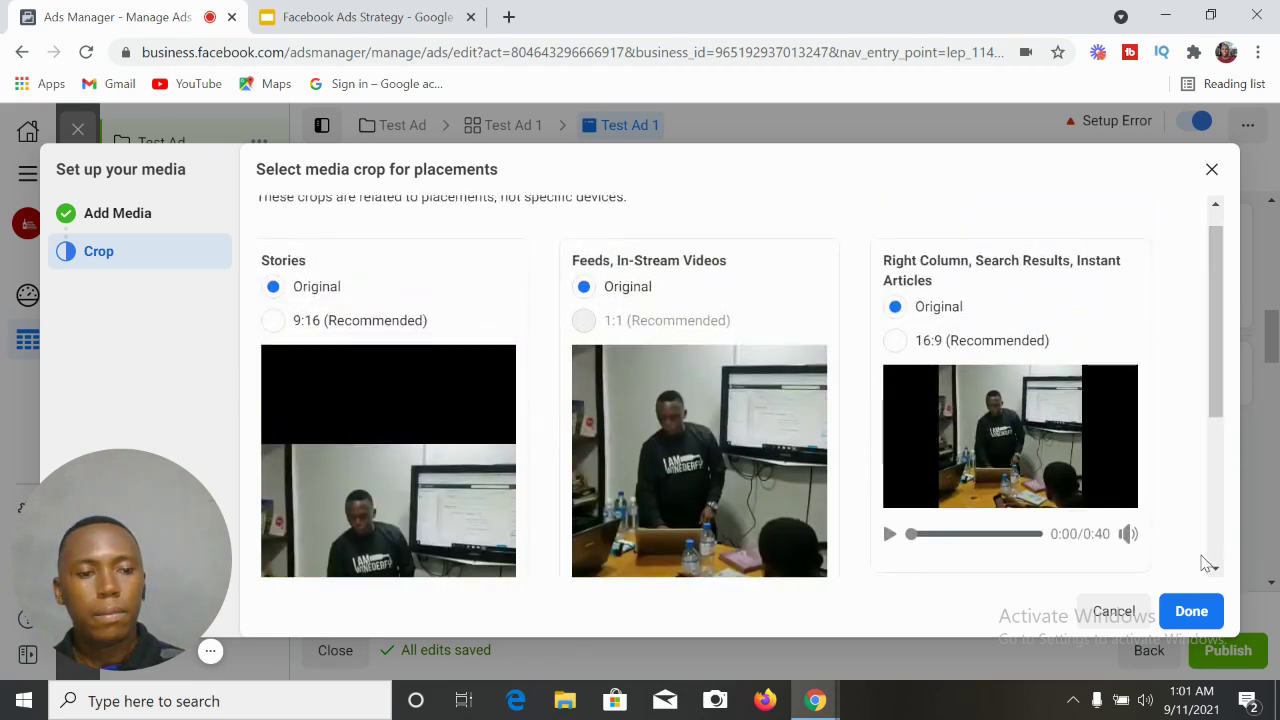
left_click(1190, 612)
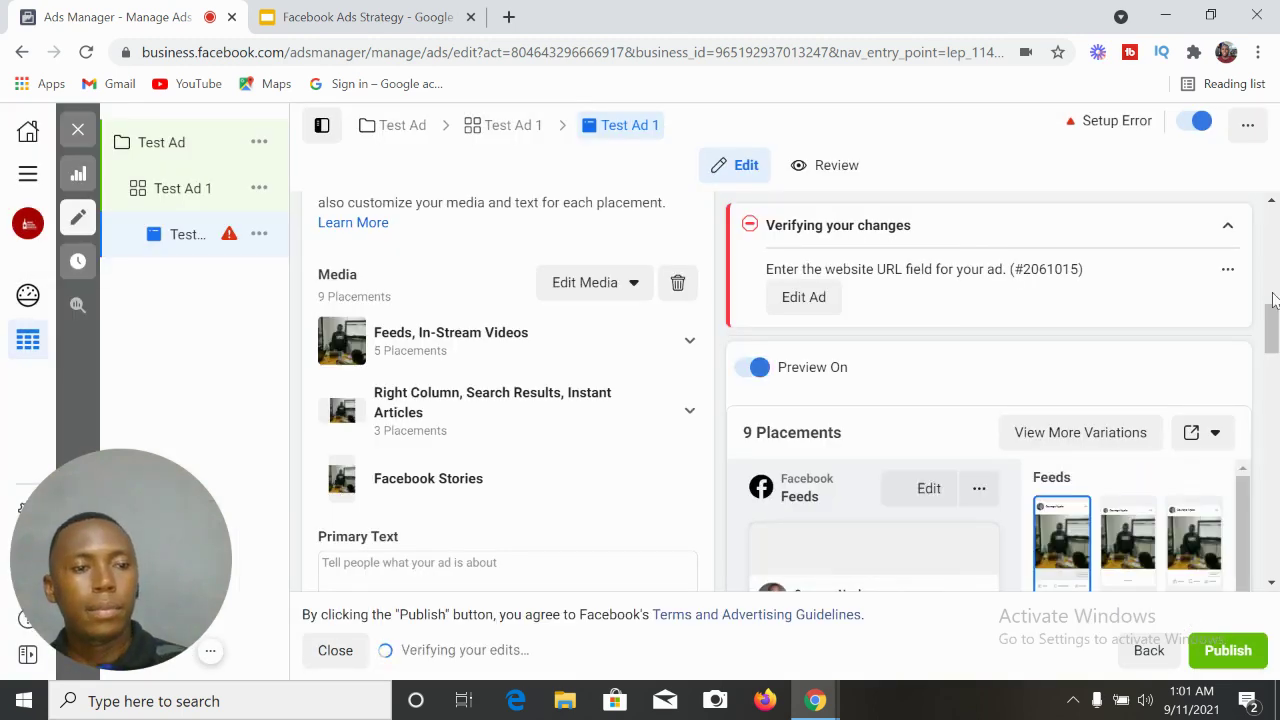
Examine the ad's feed, stories and in-stream placement previews alongside its languages and tracking settings.
left_click_drag(1273, 333, 1273, 548)
left_click_drag(1238, 291, 1238, 323)
scroll(1240, 290, "up", 1)
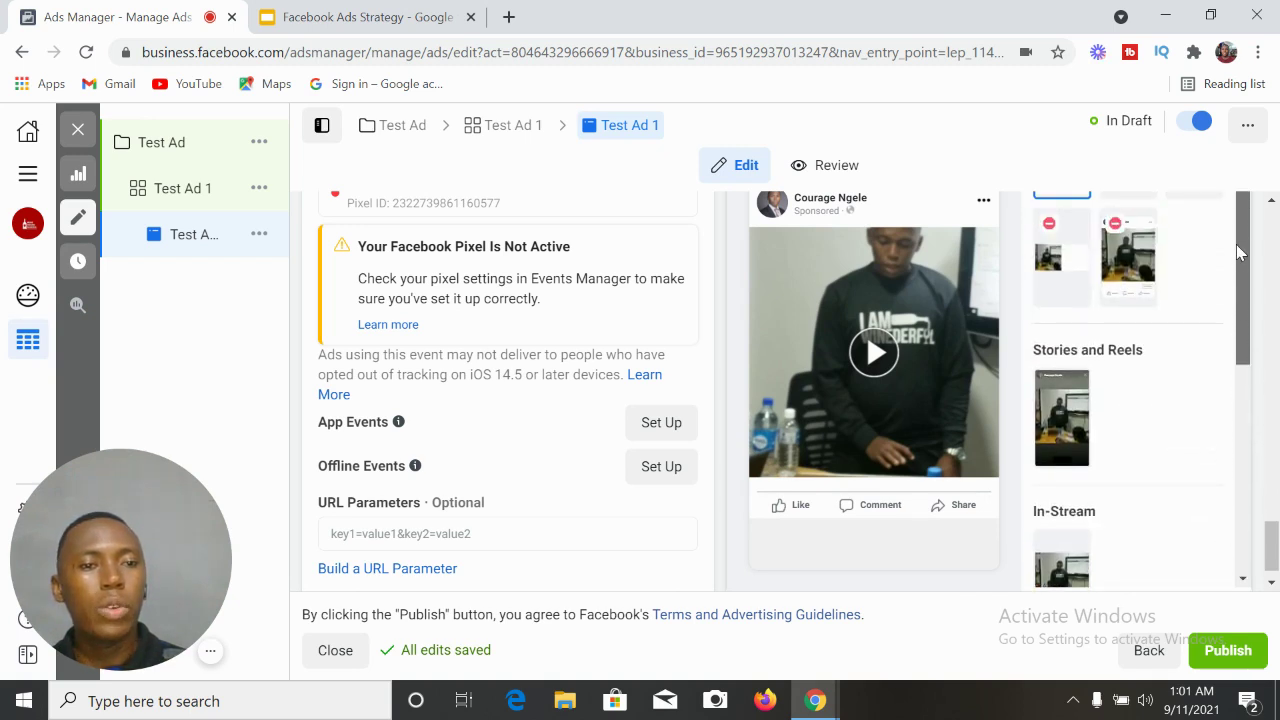
left_click_drag(1273, 572, 1260, 493)
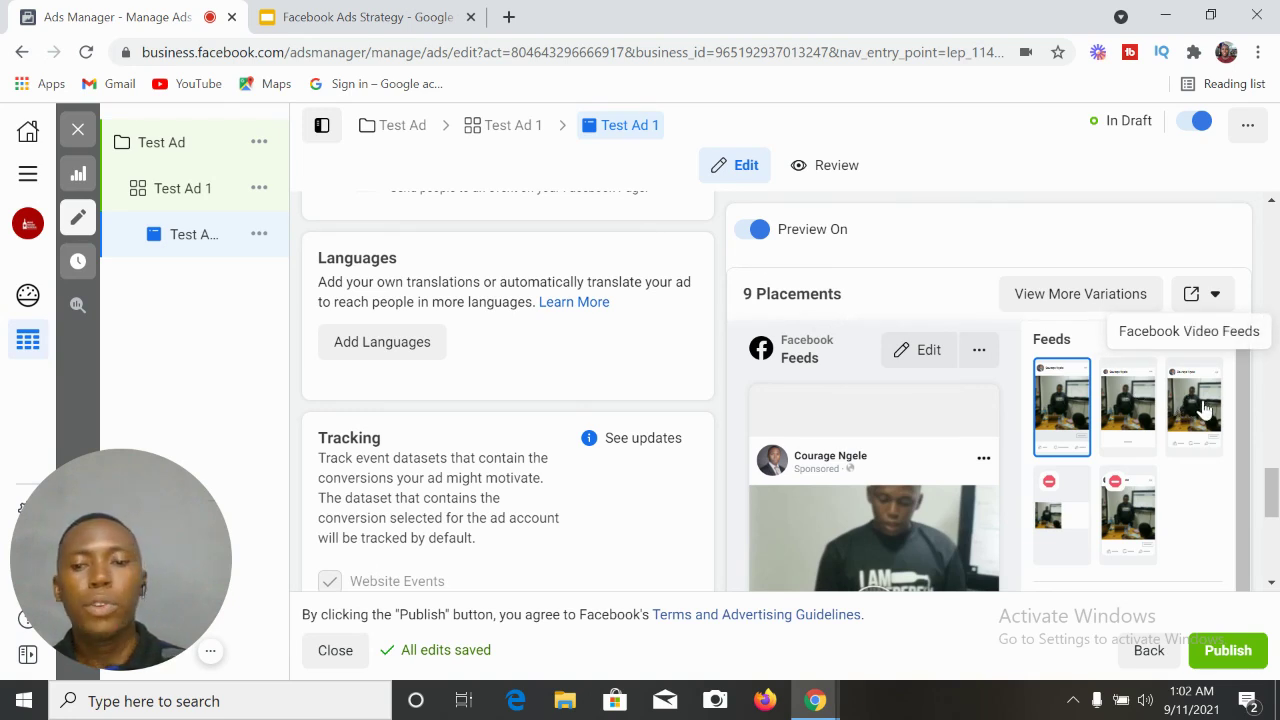
left_click_drag(1272, 492, 1270, 326)
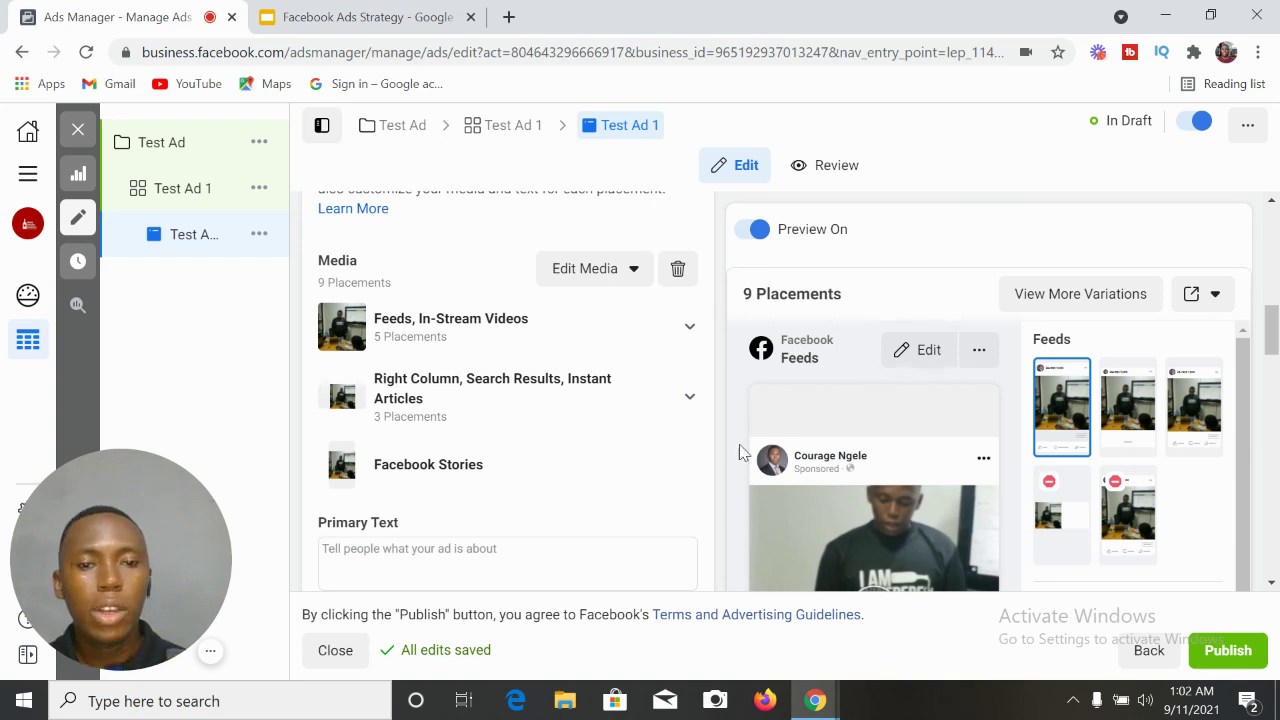
Edit the ad video's thumbnail, switching it to Manual and choosing the frame of the standing presenter gesturing with a raised hand.
scroll(1270, 395, "up", 2)
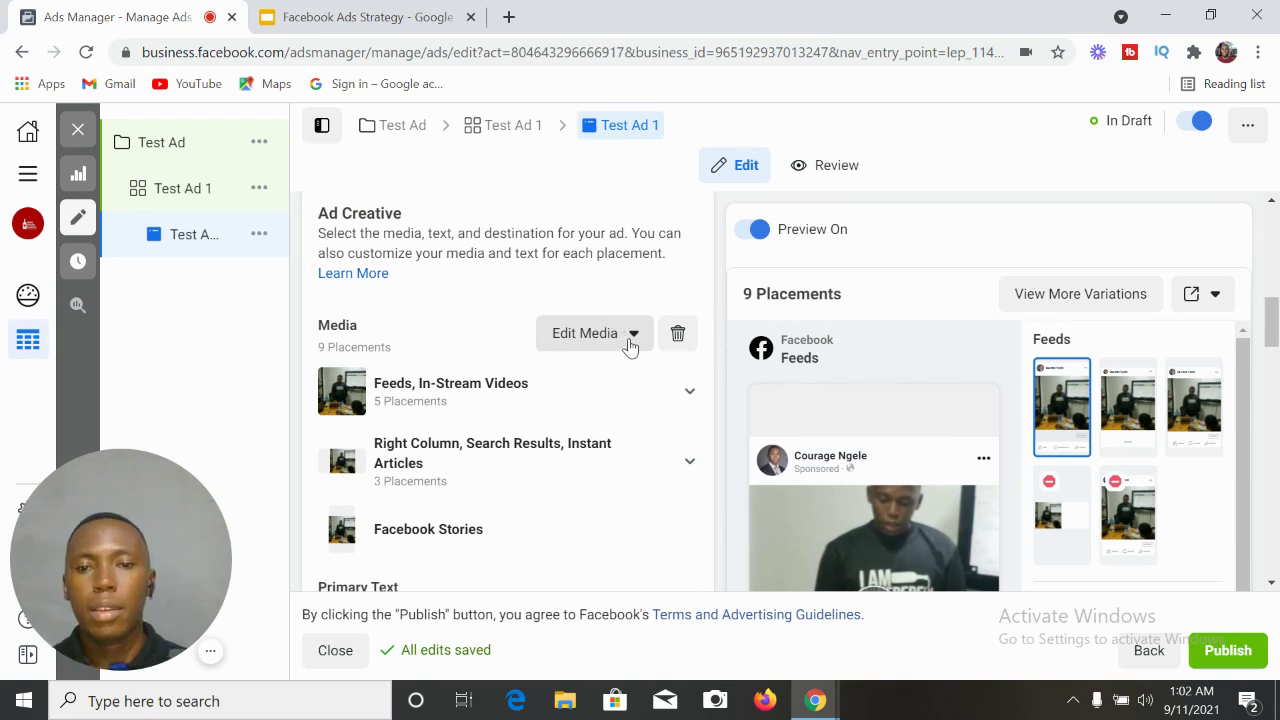
left_click(633, 340)
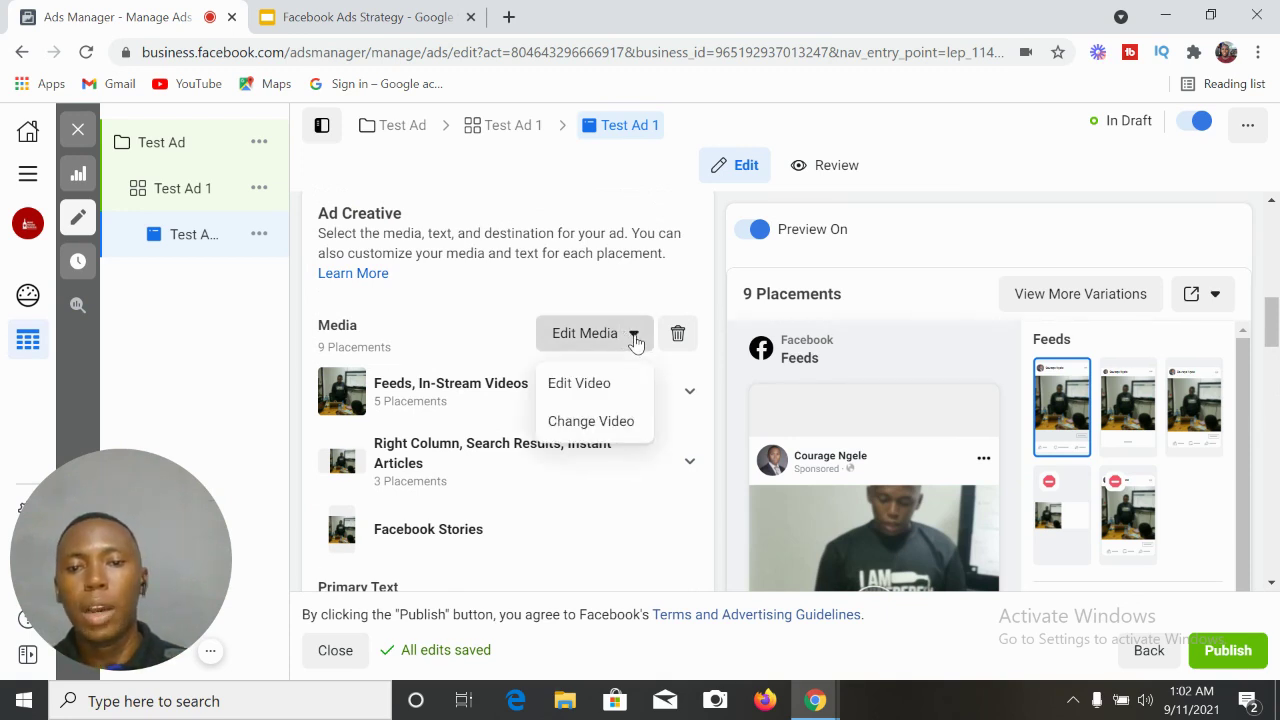
left_click(594, 386)
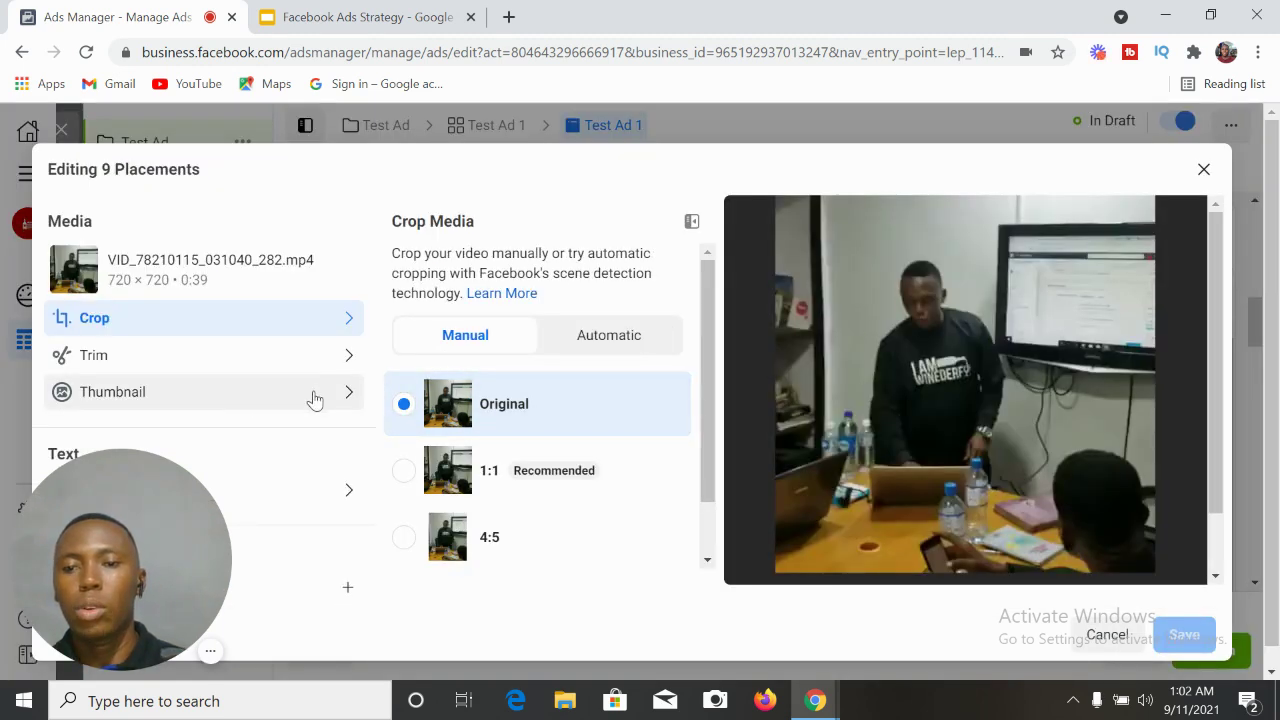
left_click(314, 400)
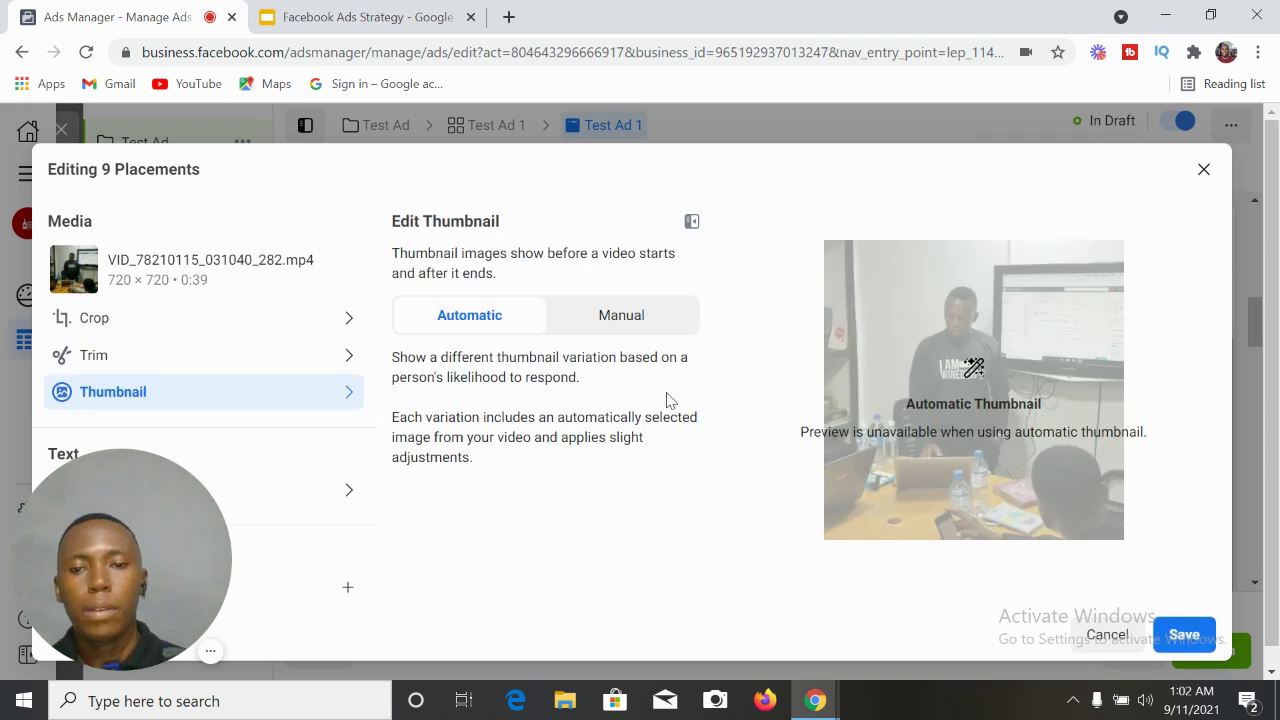
left_click(616, 320)
left_click_drag(713, 414, 704, 454)
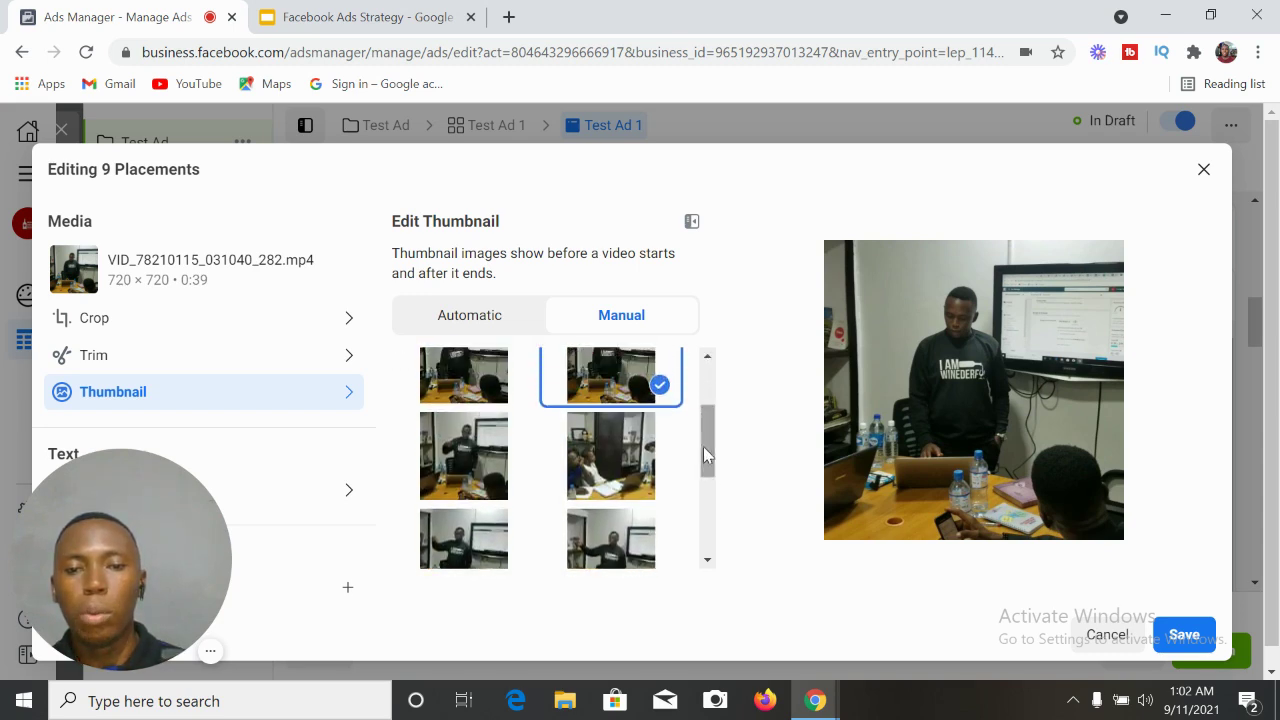
left_click(603, 465)
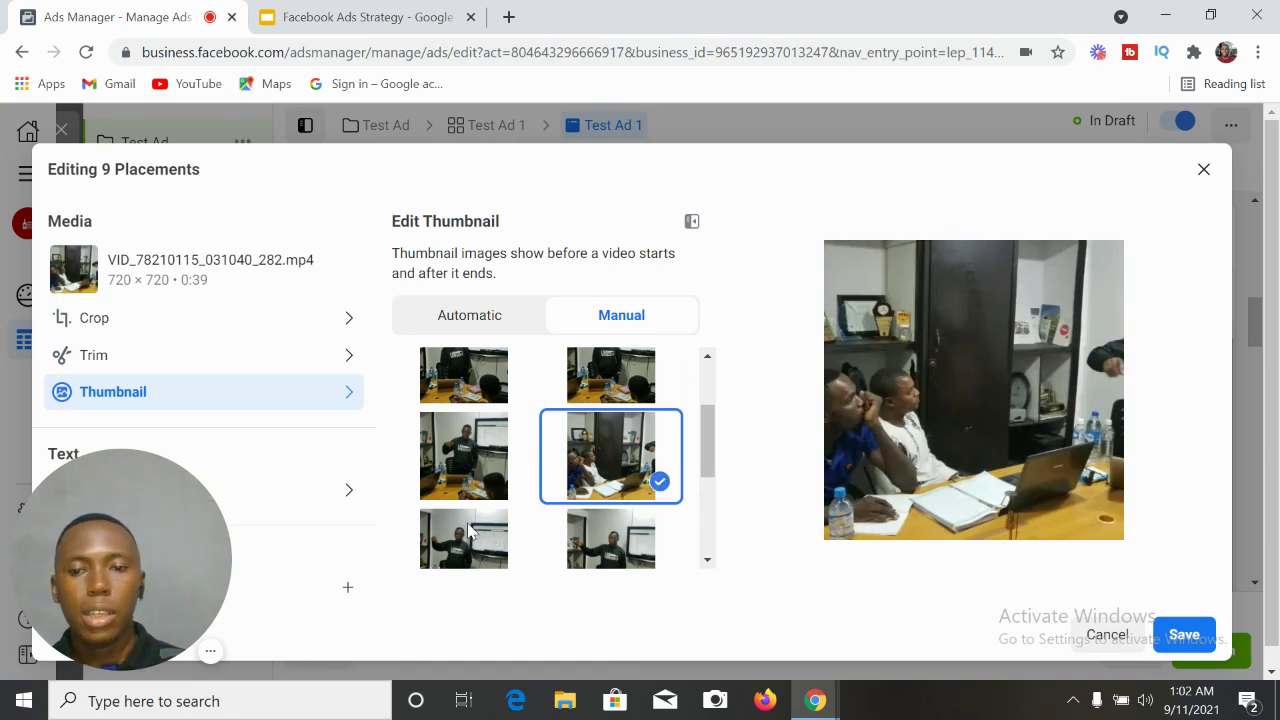
left_click(492, 469)
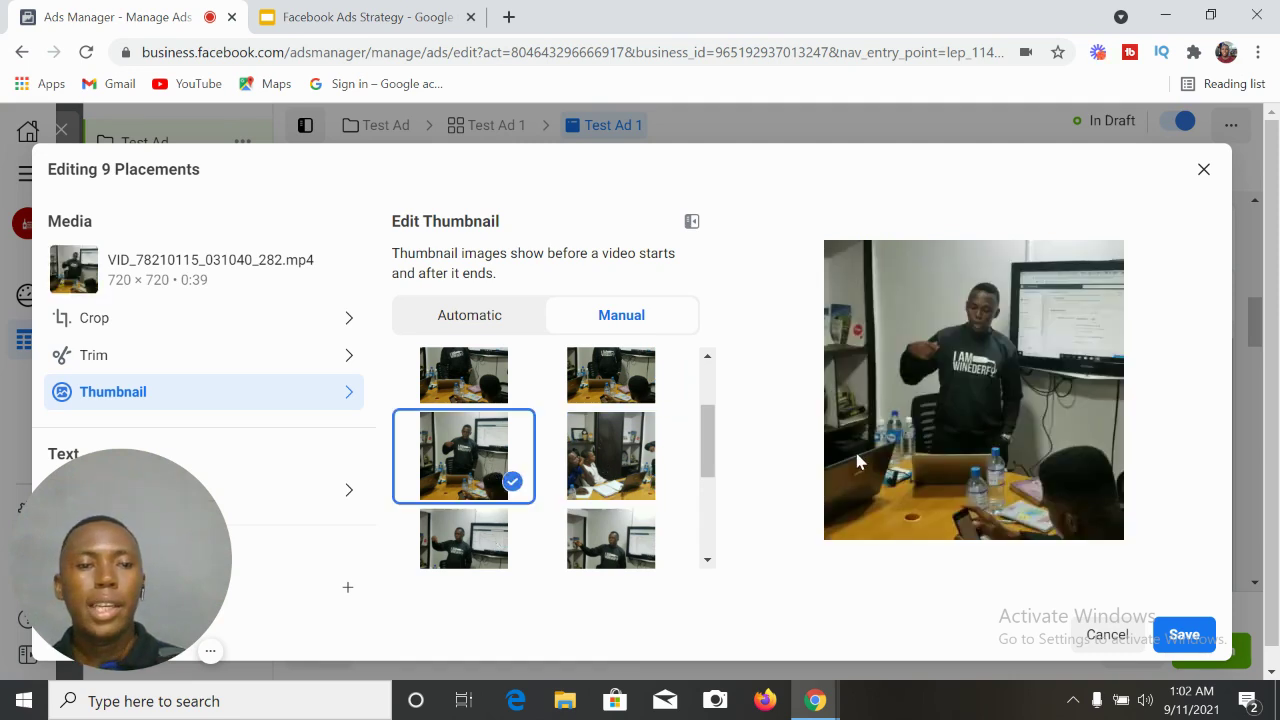
Replace the video's thumbnail with the account's 2048 × 2048 "Complete Instagram Ads Tutorial" image and save the placement edits.
left_click_drag(705, 452, 705, 380)
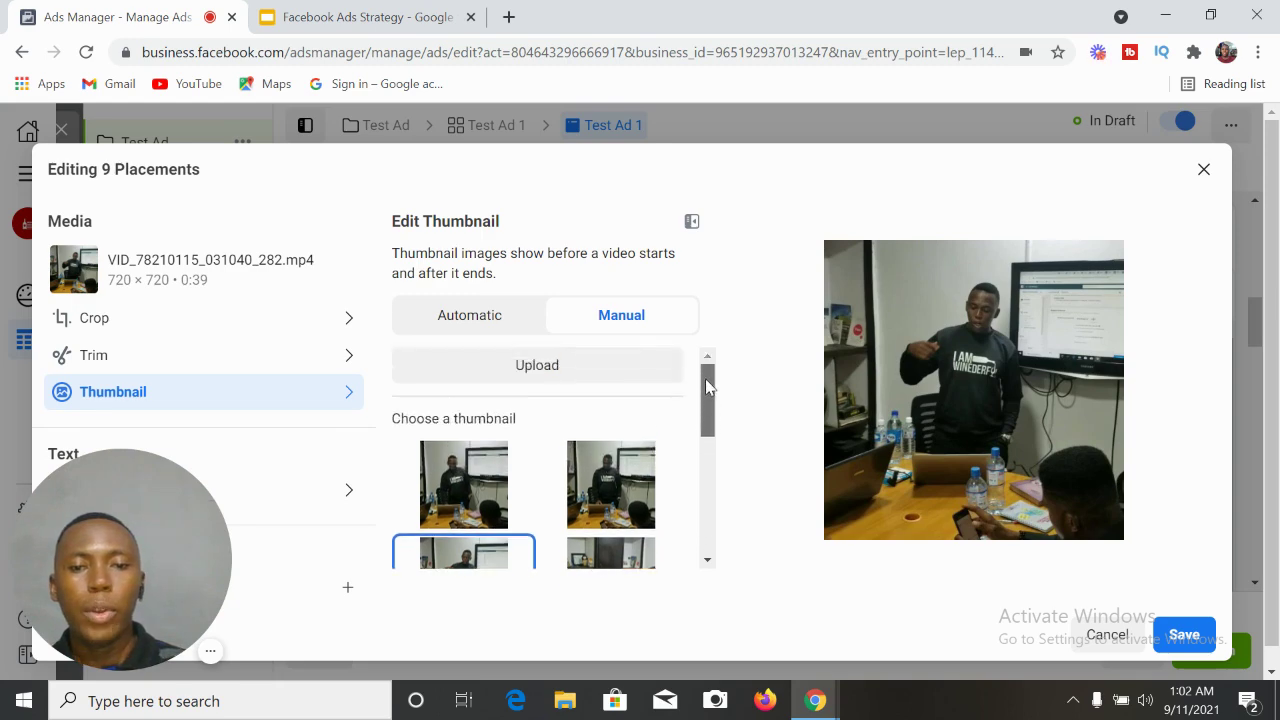
left_click(540, 366)
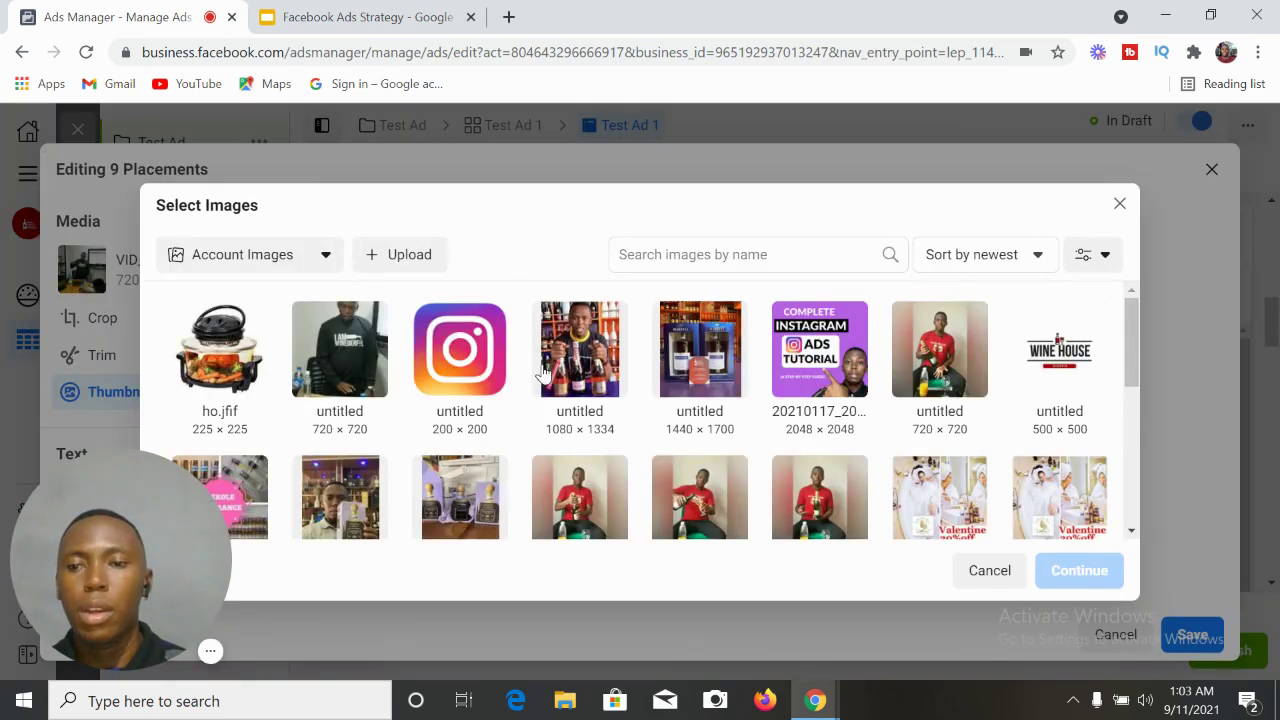
left_click(815, 362)
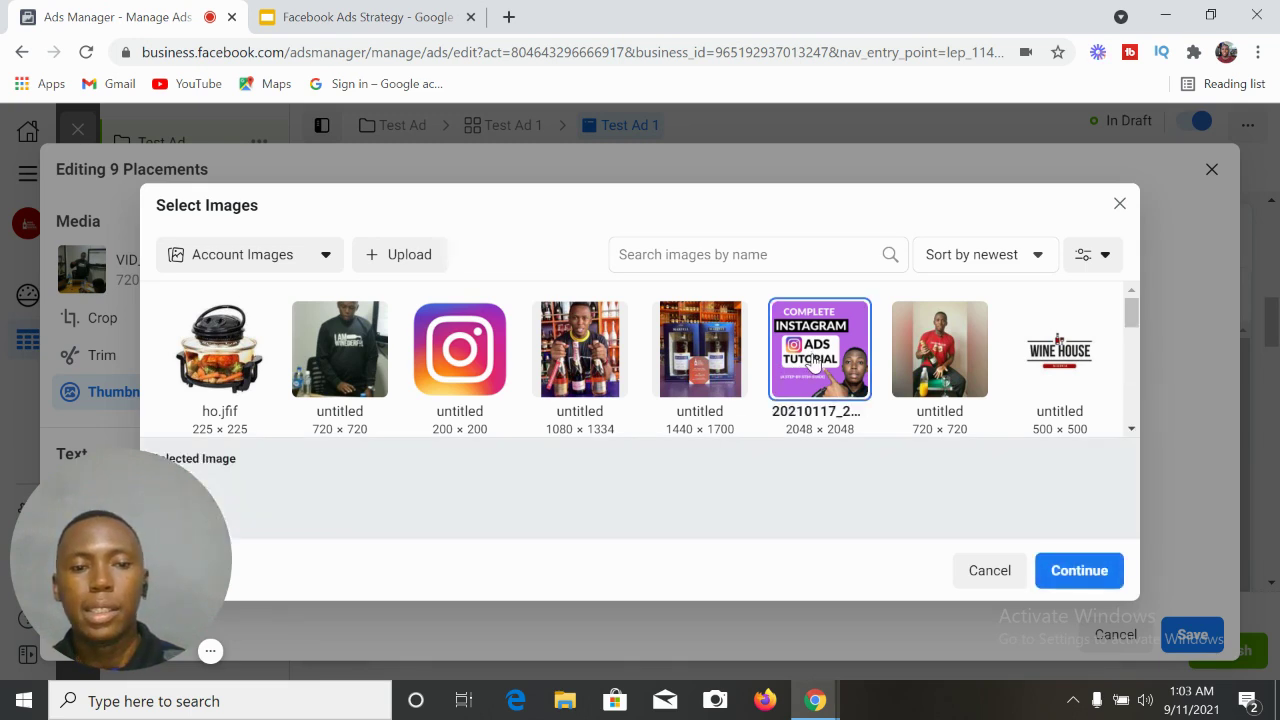
left_click(1062, 572)
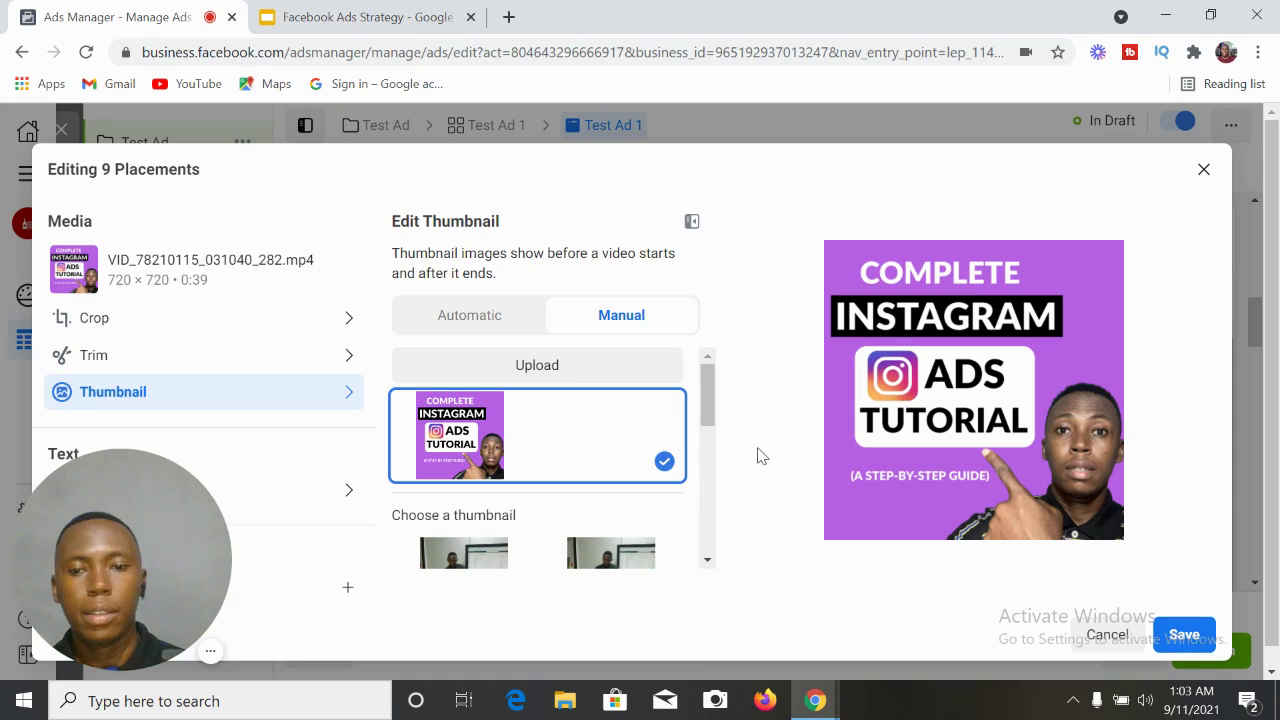
left_click(1183, 635)
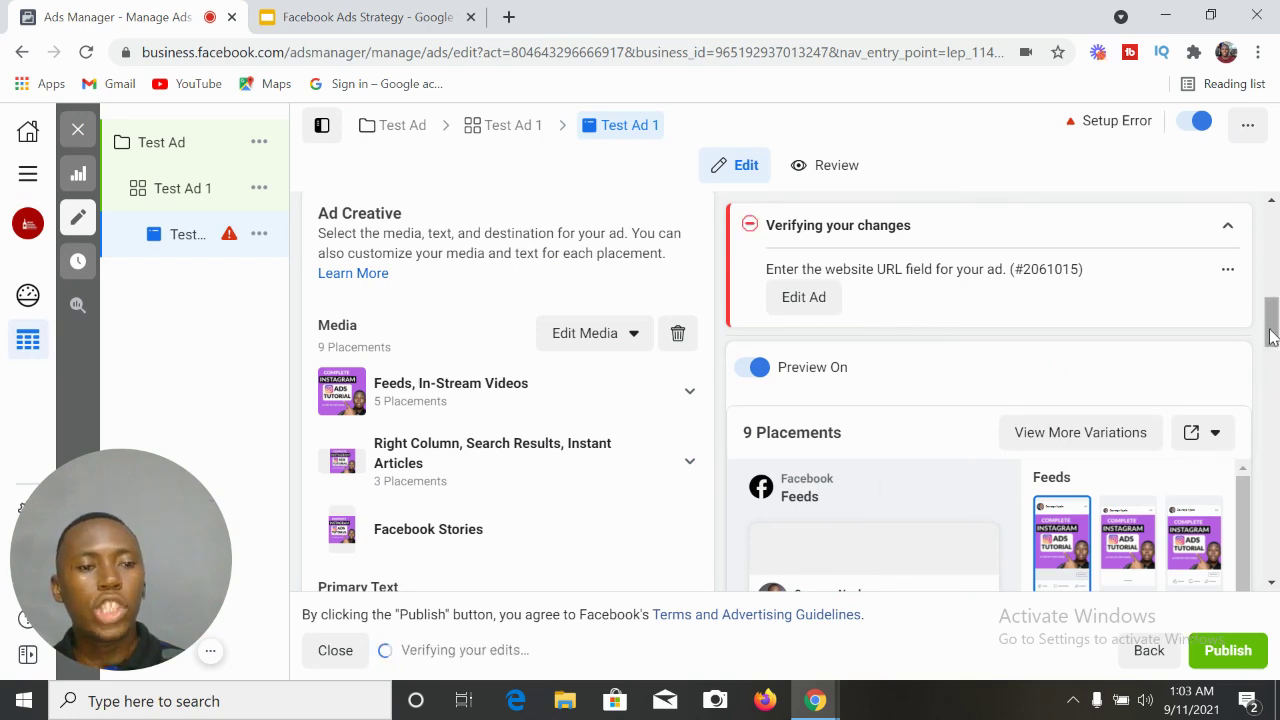
Examine how the new thumbnail appears in the ad's feed, stories, in-stream and search placement previews.
left_click(1274, 398)
left_click_drag(1274, 398, 1274, 540)
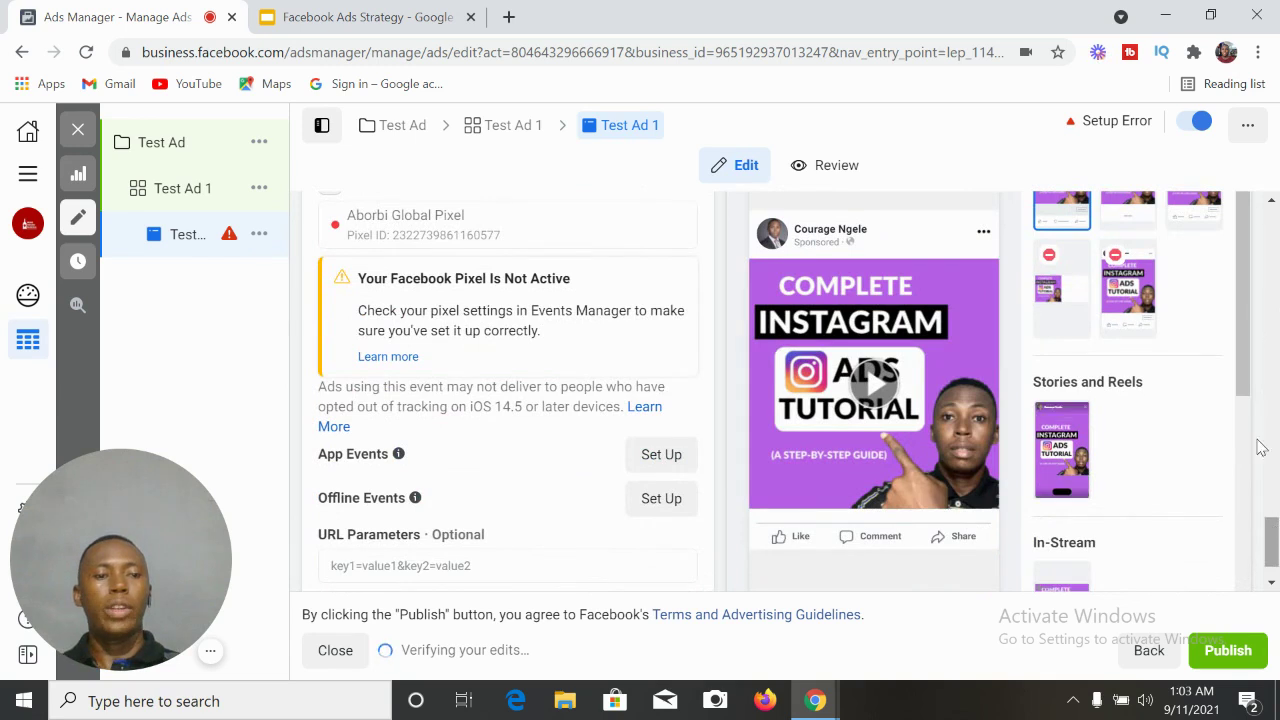
mouse_move(1244, 357)
left_mouse_down()
mouse_move(1248, 528)
mouse_move(1244, 355)
left_mouse_up()
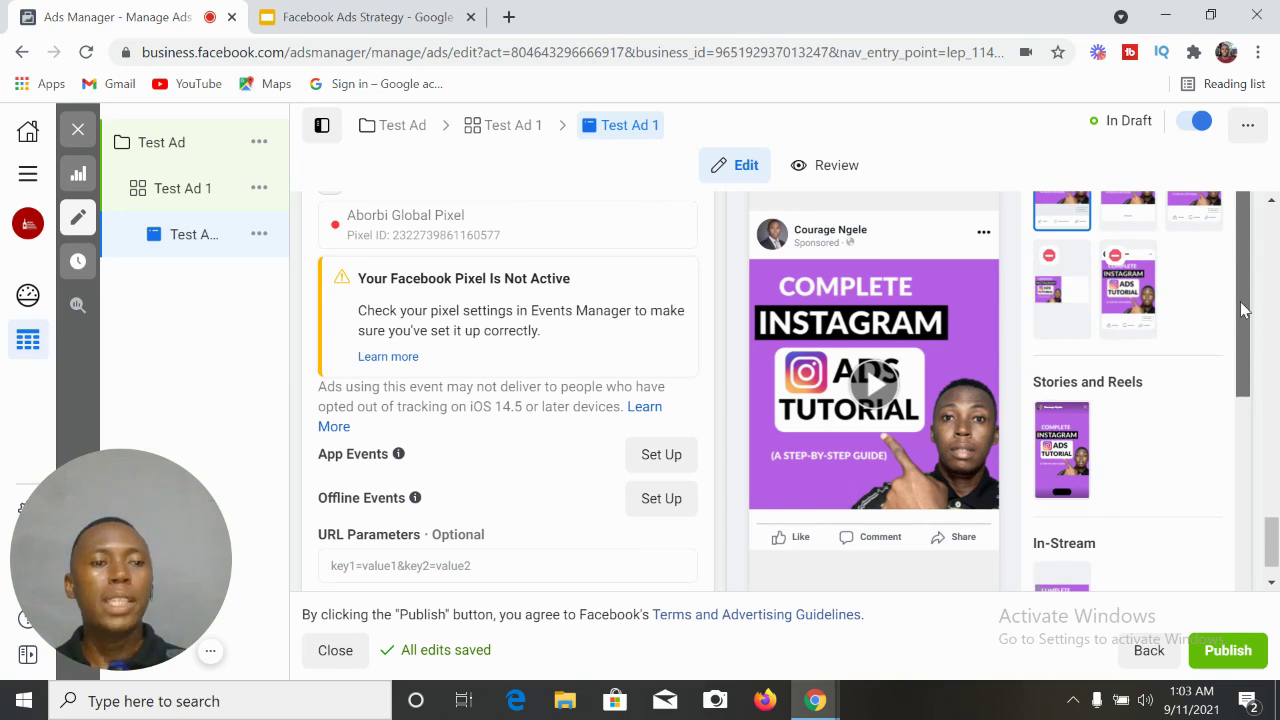
mouse_move(1272, 551)
left_mouse_down()
mouse_move(1273, 520)
mouse_move(1273, 550)
left_mouse_up()
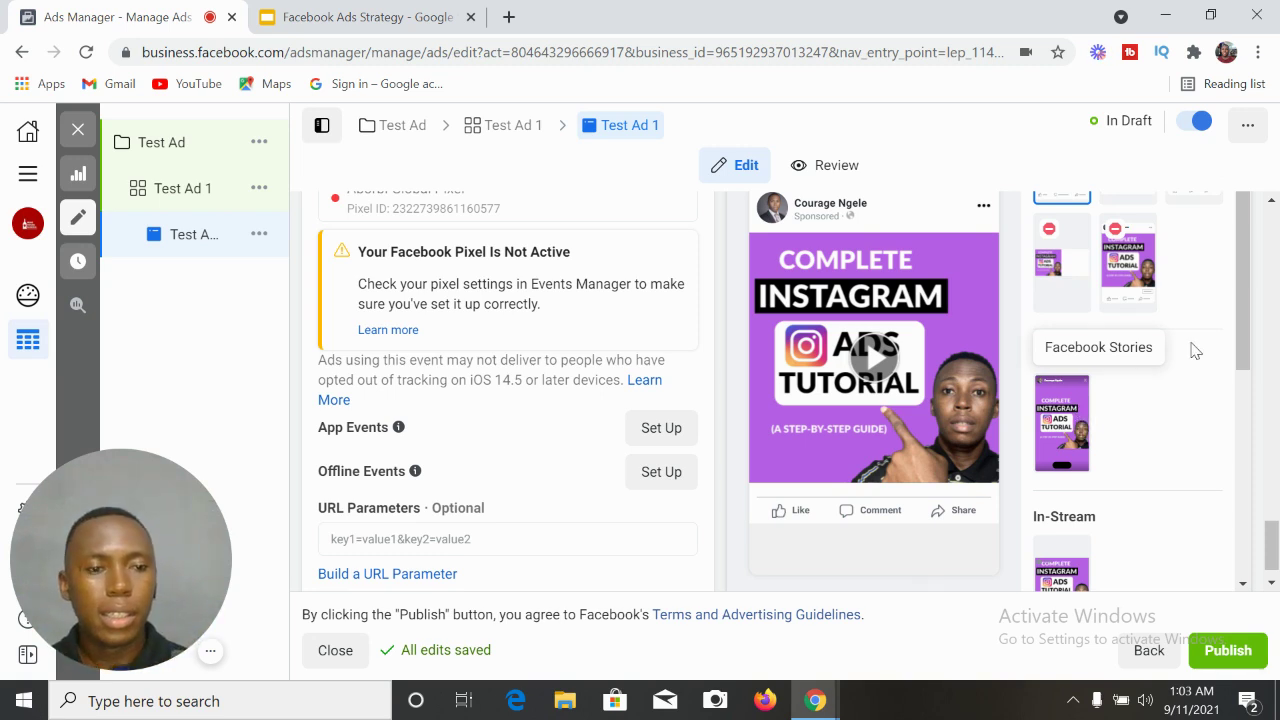
scroll(1245, 400, "down", 1)
scroll(1245, 400, "down", 3)
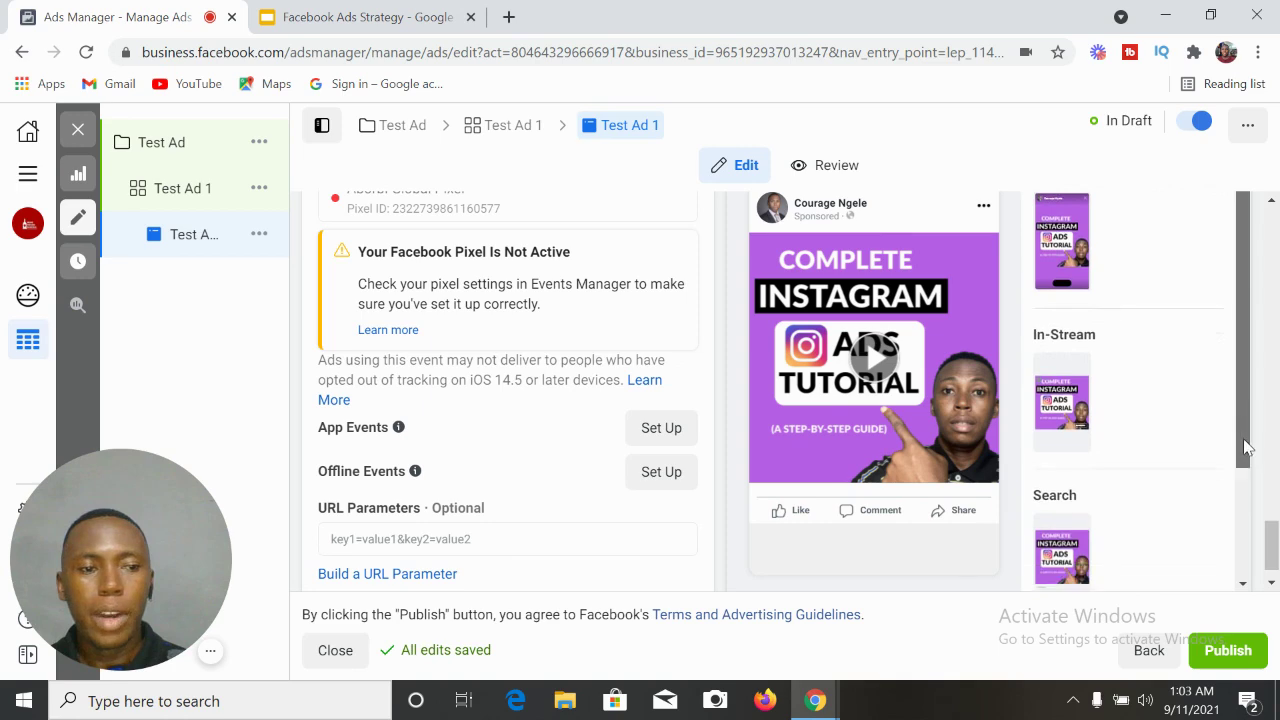
scroll(1246, 480, "up", 3)
left_click_drag(1272, 512, 1272, 548)
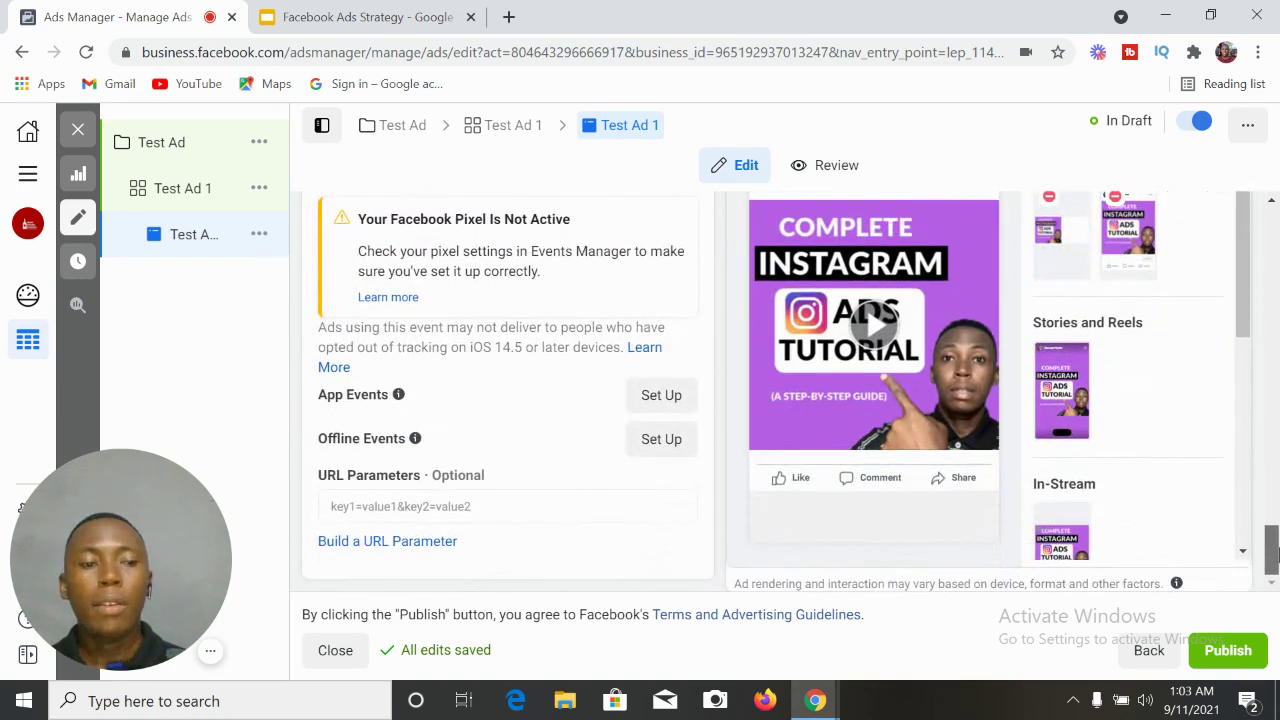
scroll(1249, 320, "down", 3)
scroll(1250, 340, "up", 2)
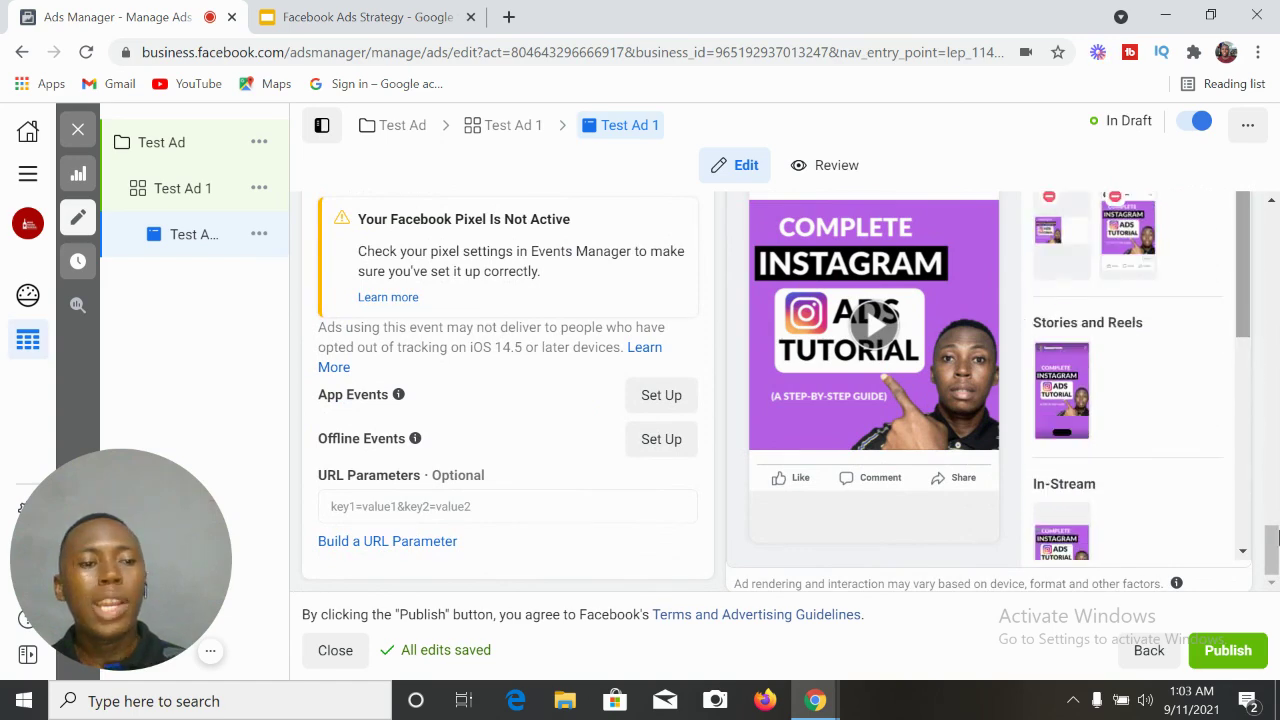
left_click_drag(1272, 555, 1271, 527)
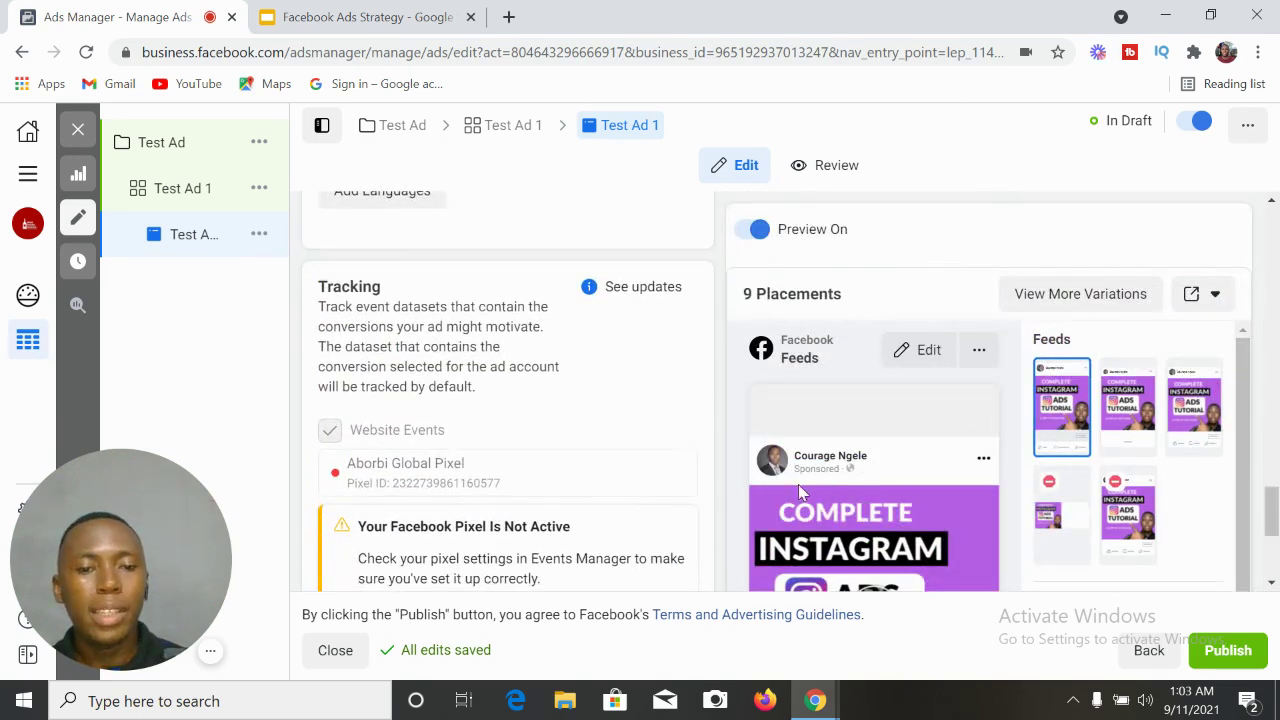
Enter "Learn How To Create Instagram Sponsored Ads And Generate More Sales For Your Business" as the ad's primary text.
left_click_drag(1272, 503, 1266, 357)
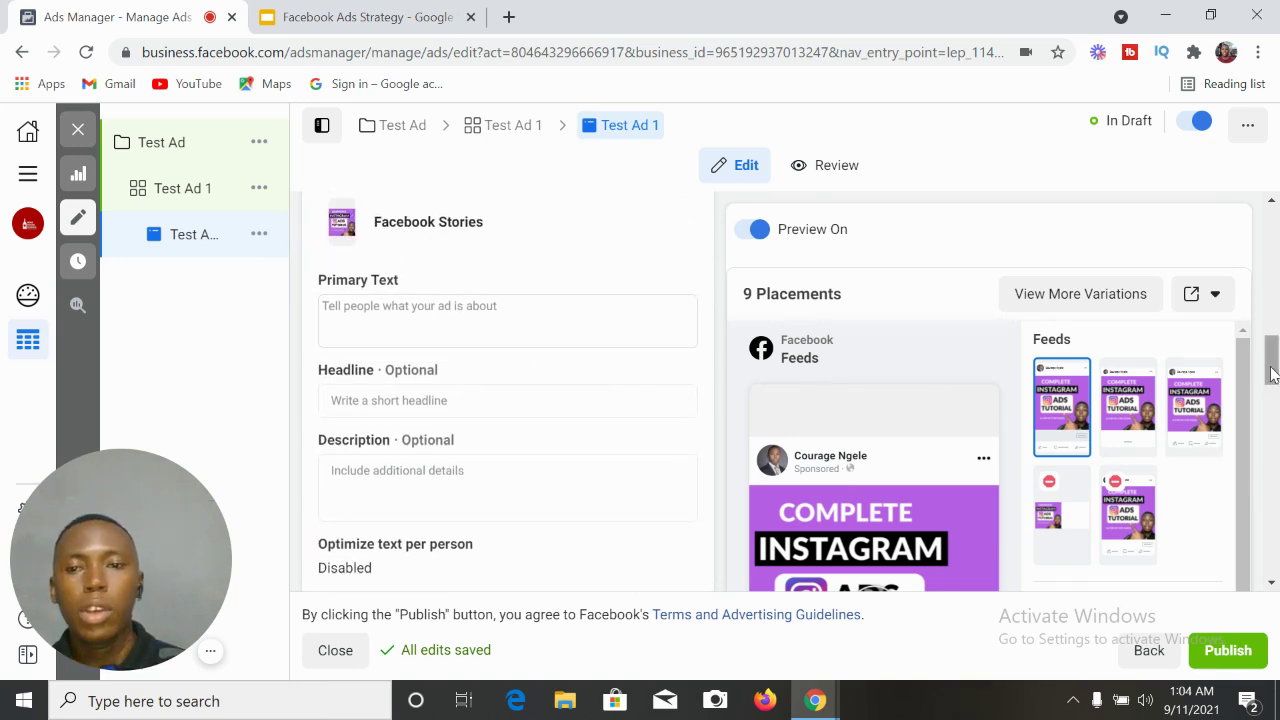
left_click(480, 318)
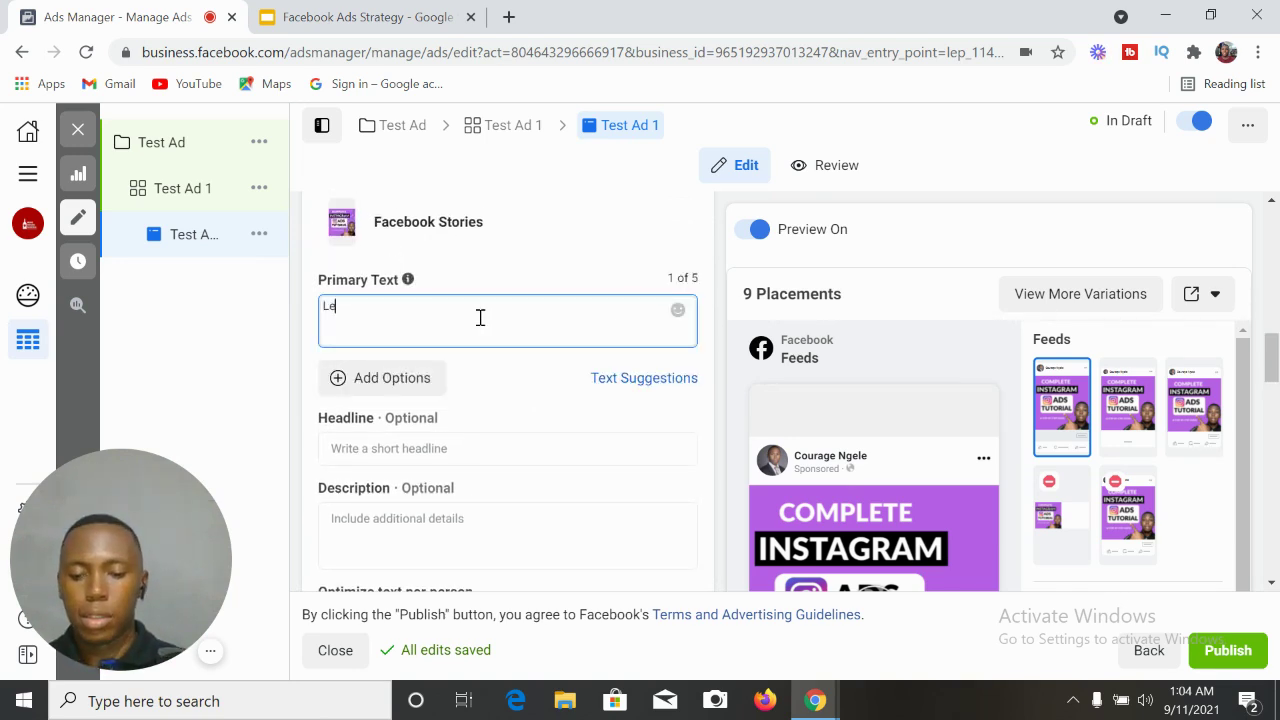
type("Learn ")
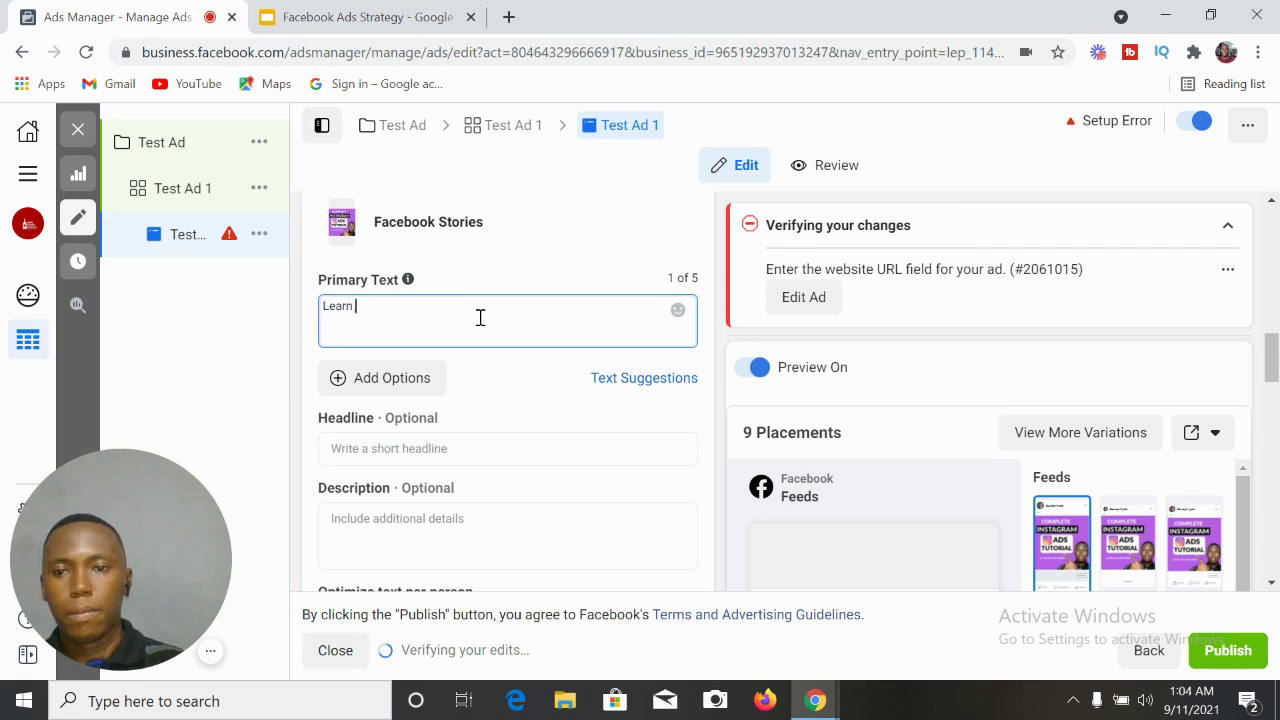
type("how Ho")
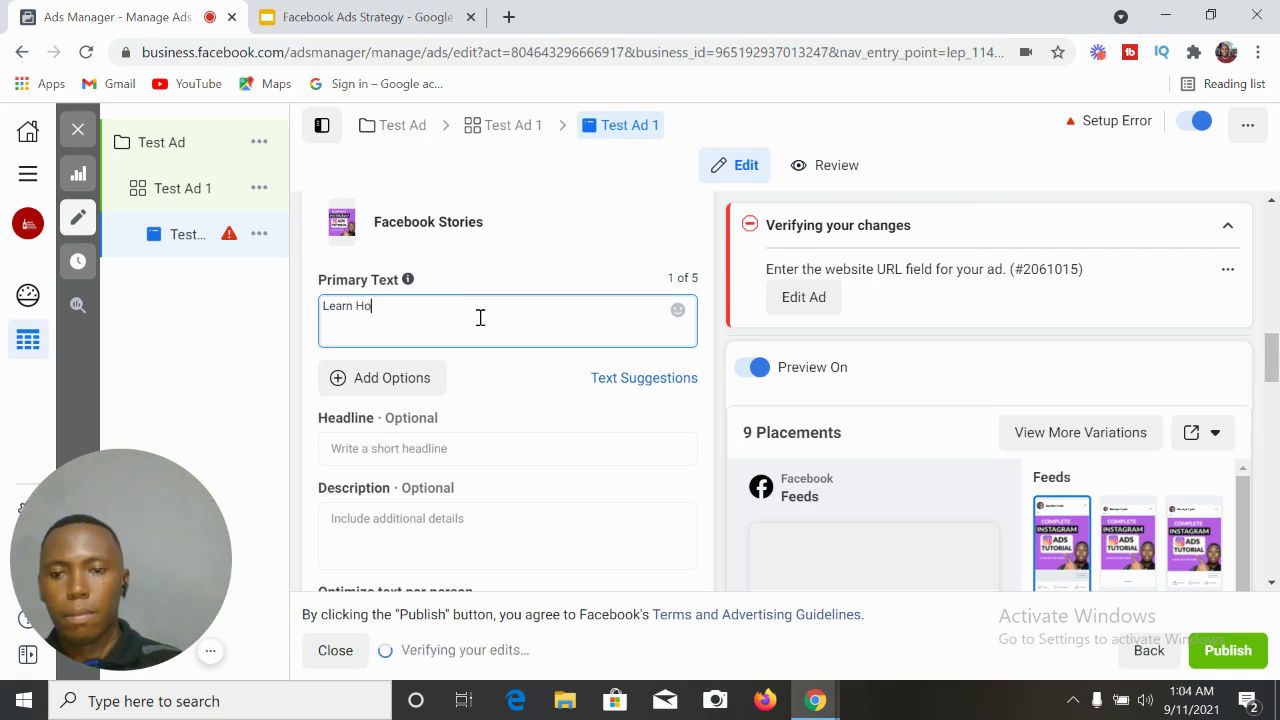
type("w ")
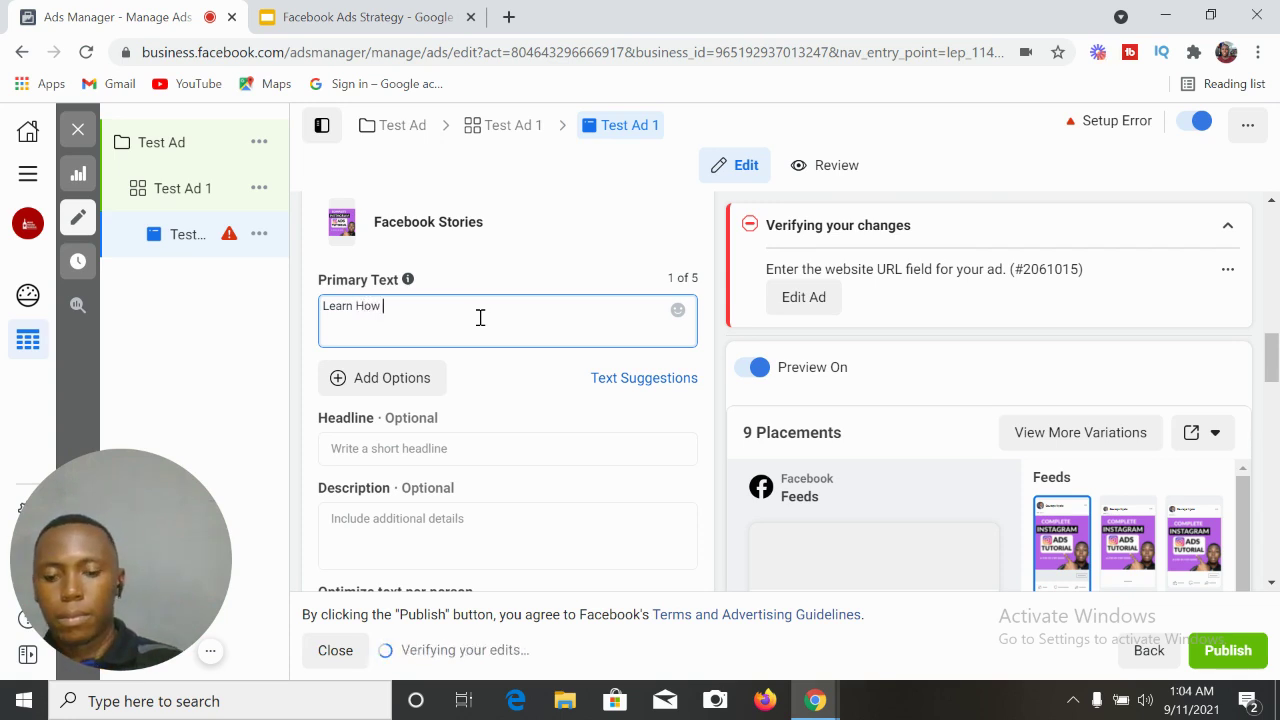
type("To O")
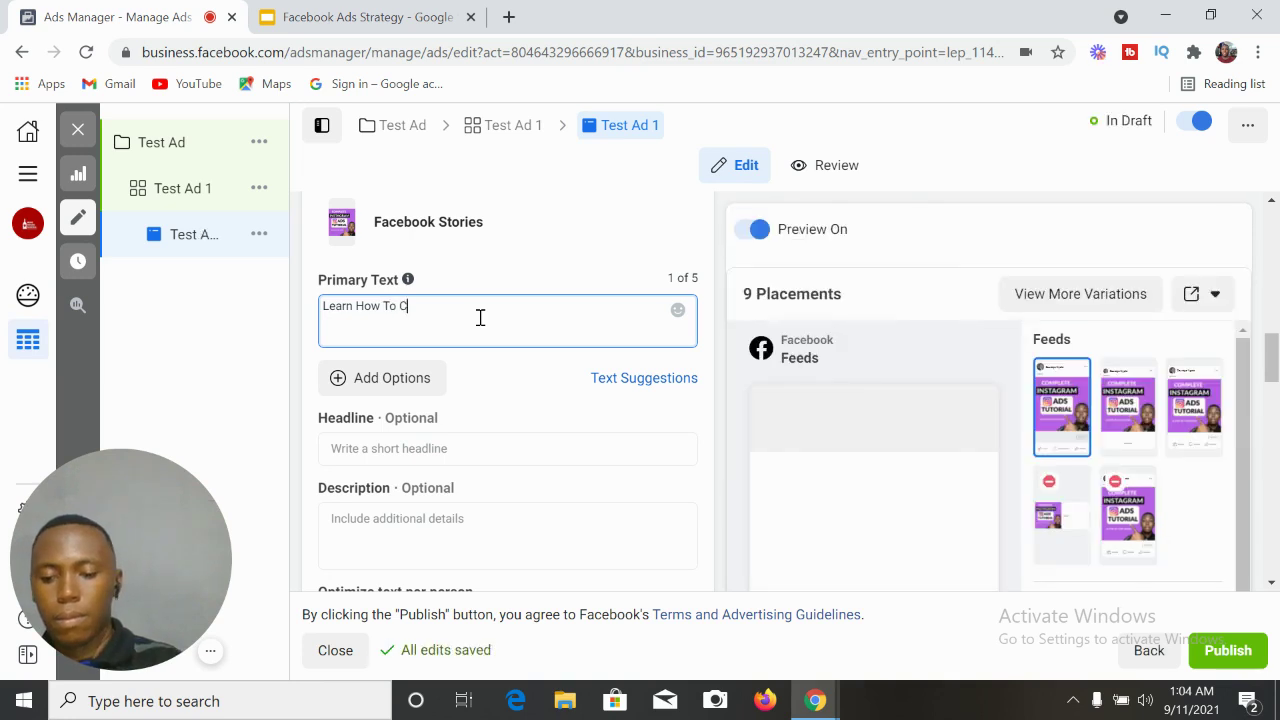
type("reate")
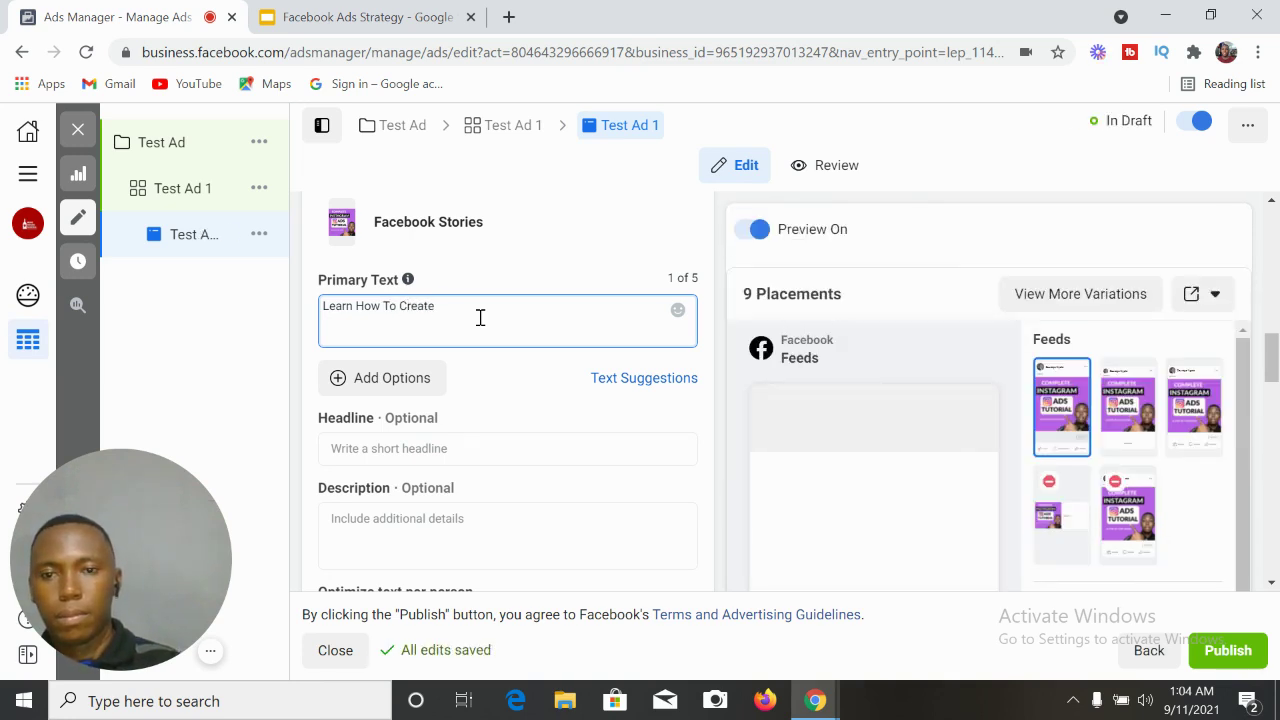
type(" Instagram Spon")
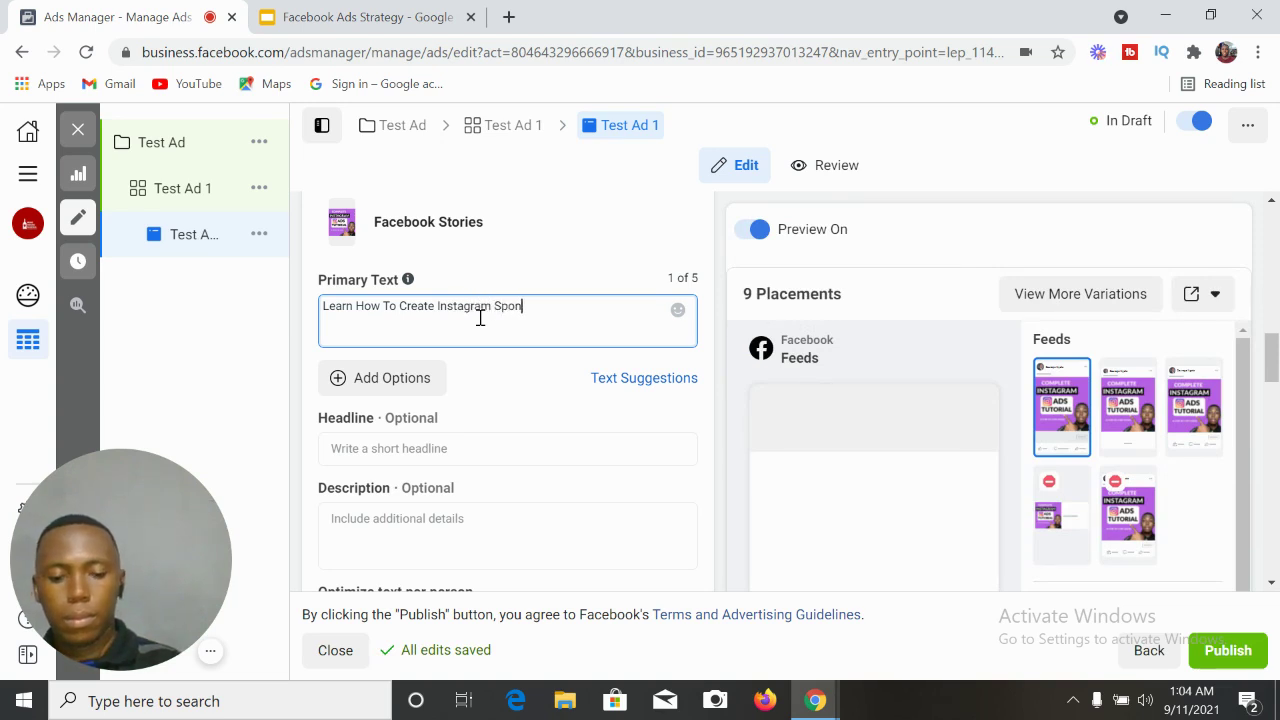
type("sored Ads")
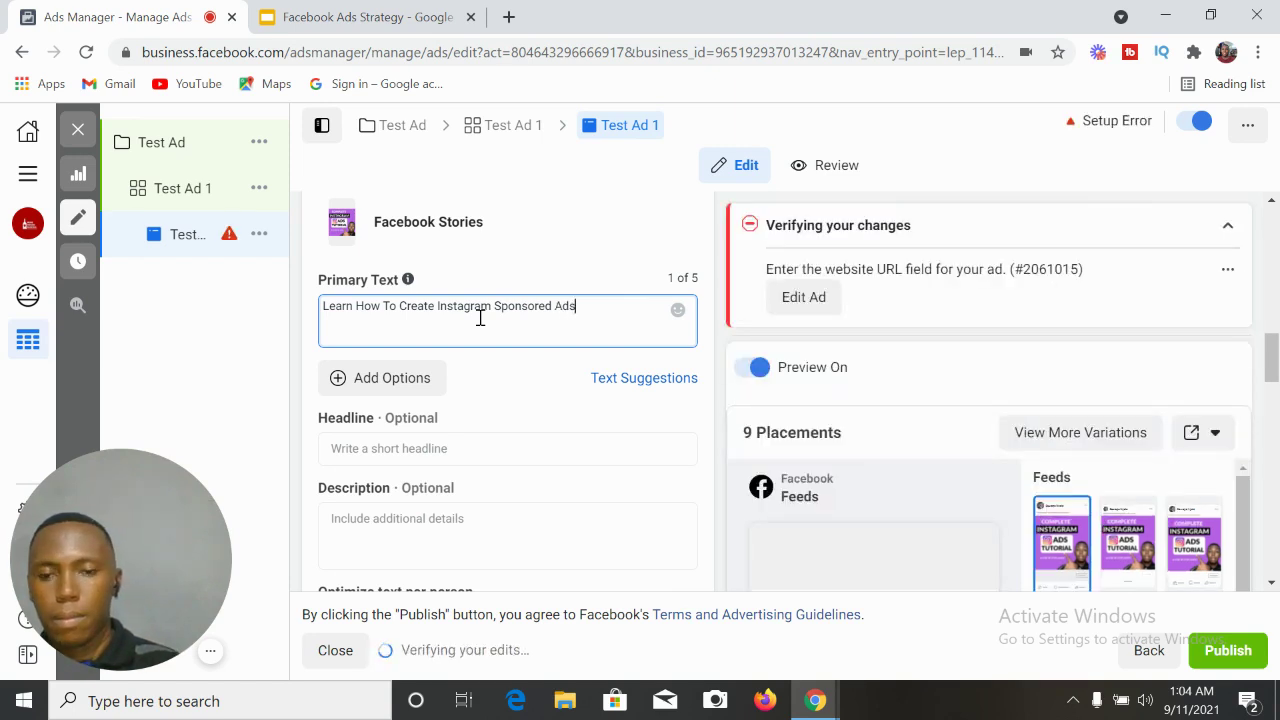
type(" A")
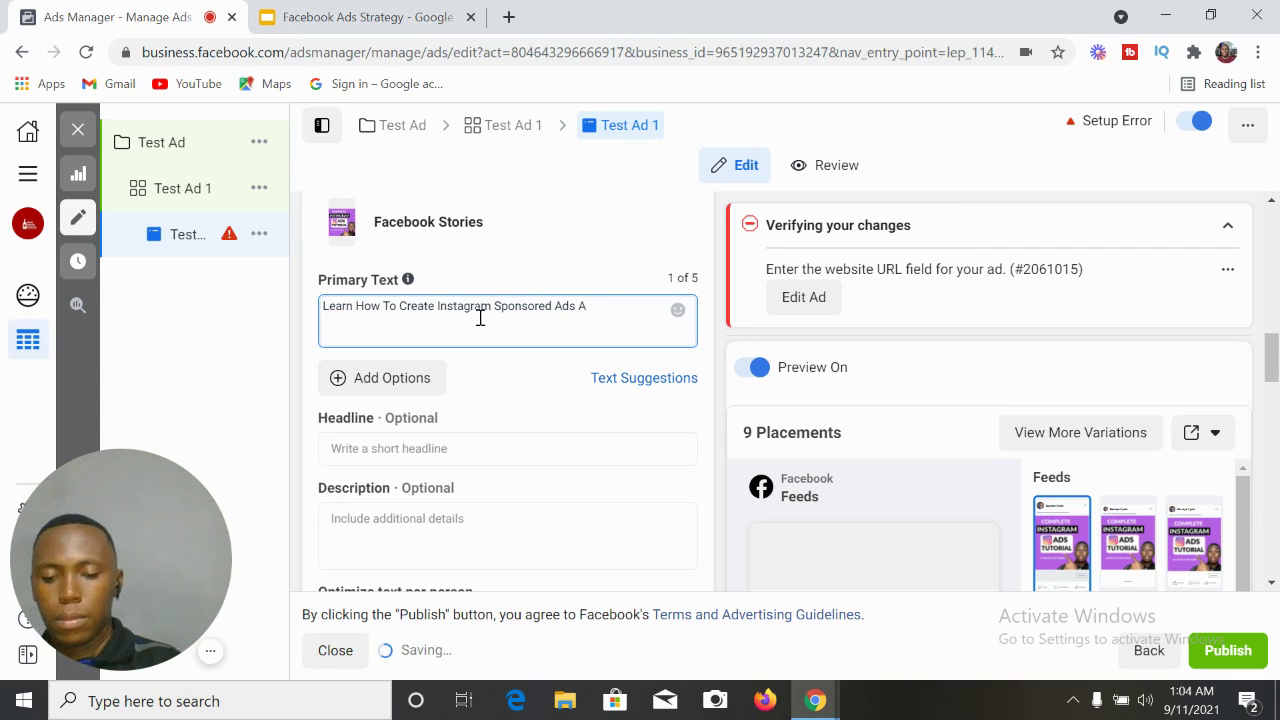
type("nd Generate")
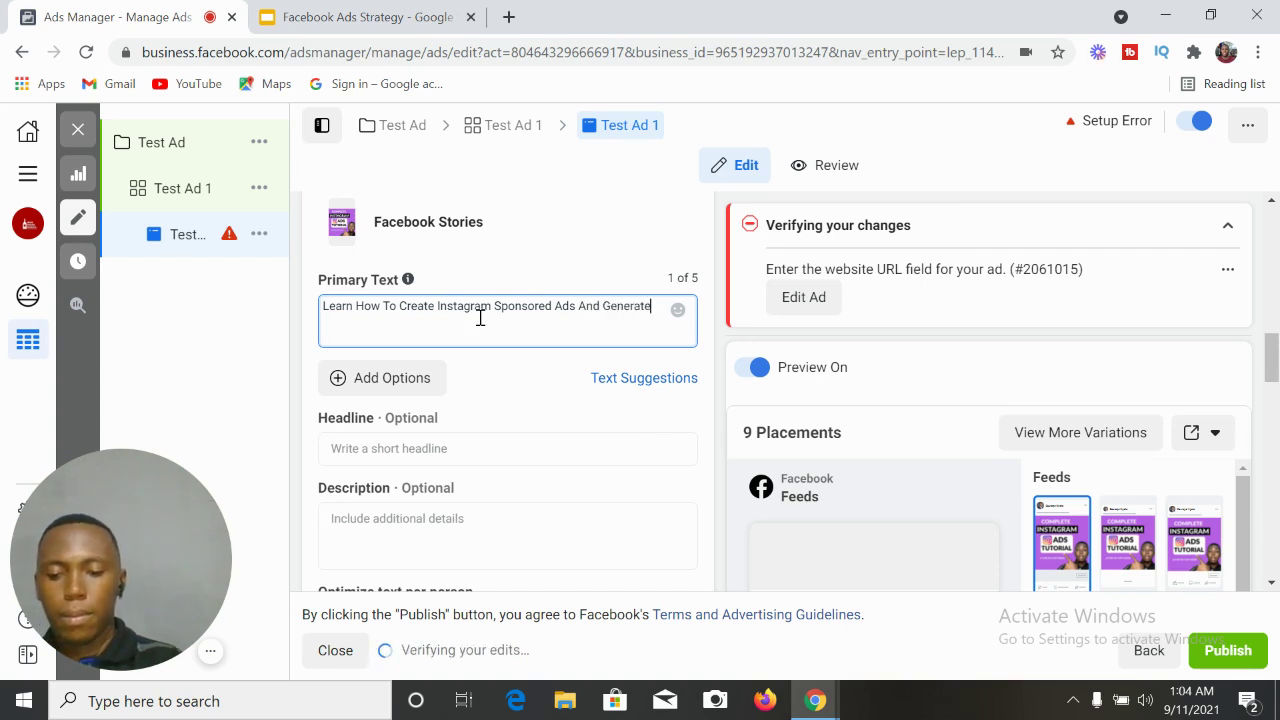
type(" More S")
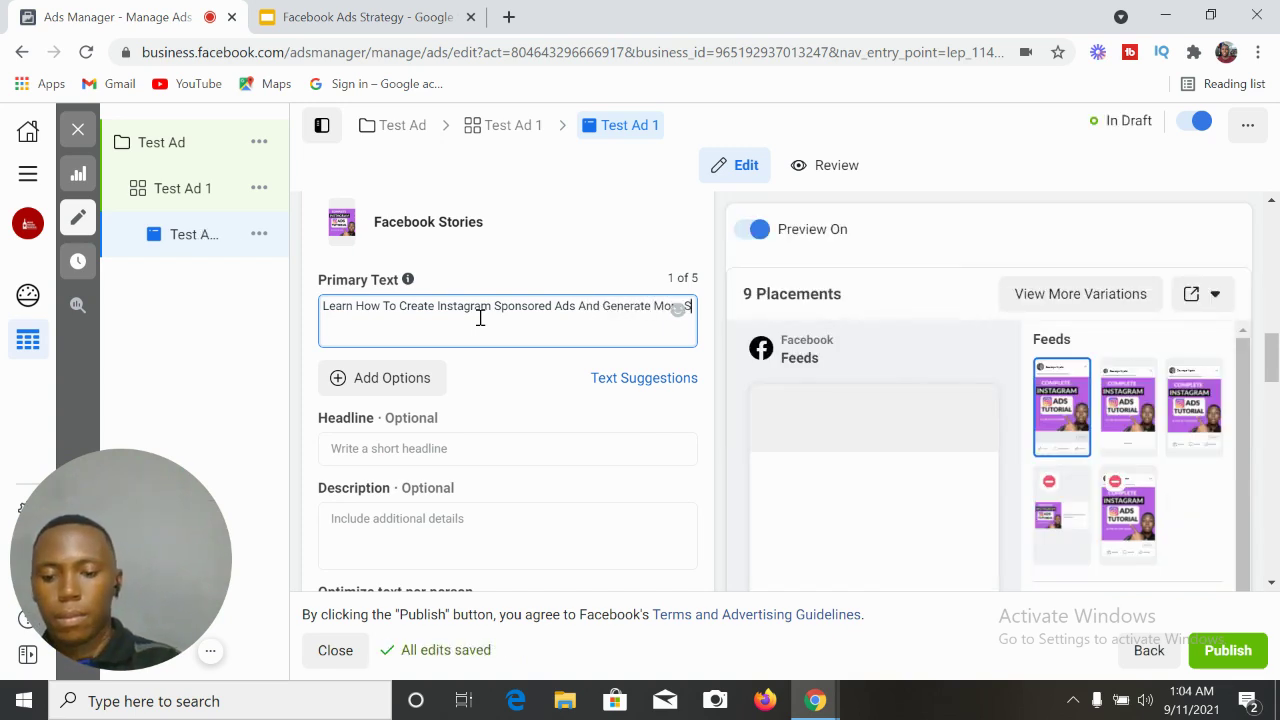
type("ales For")
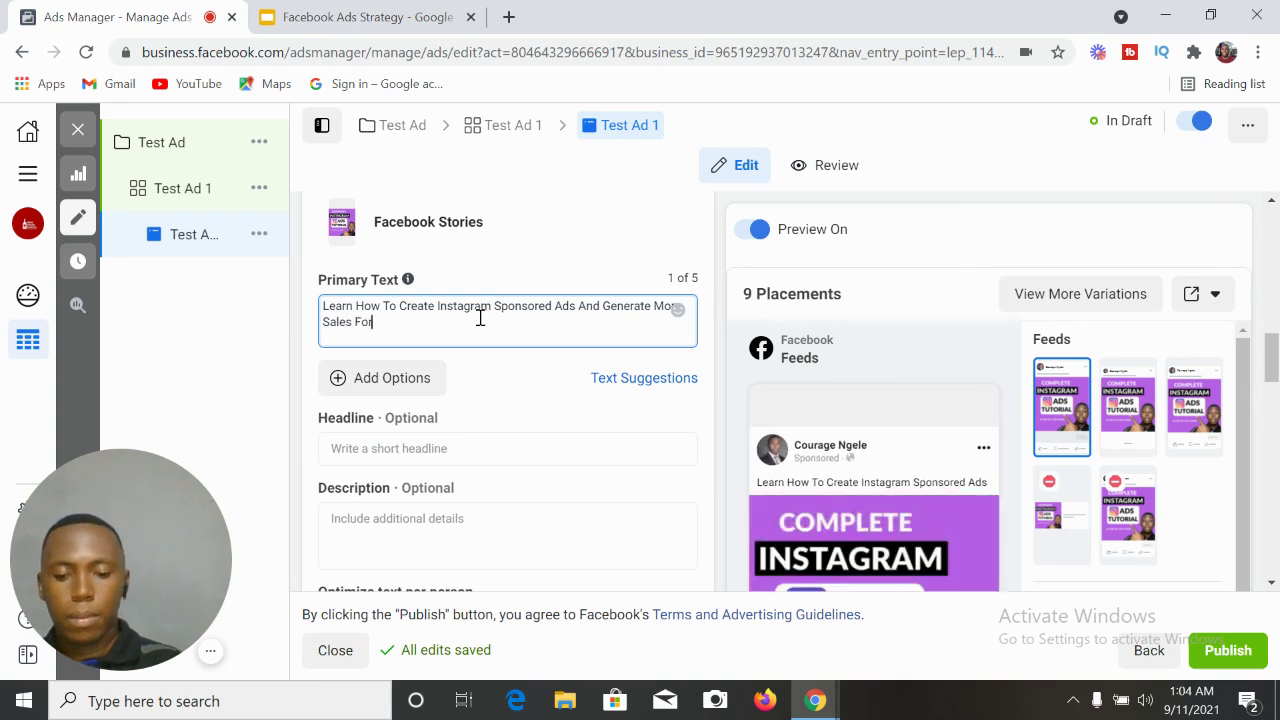
type(" You")
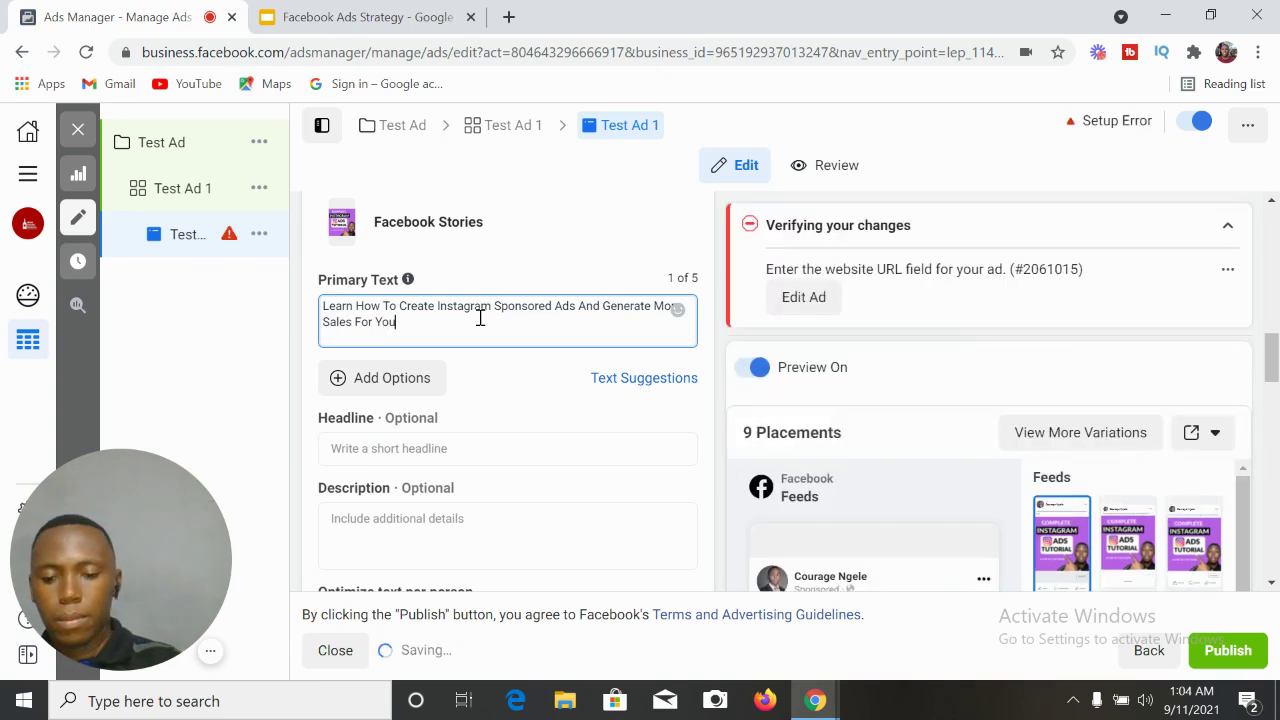
type("r Business")
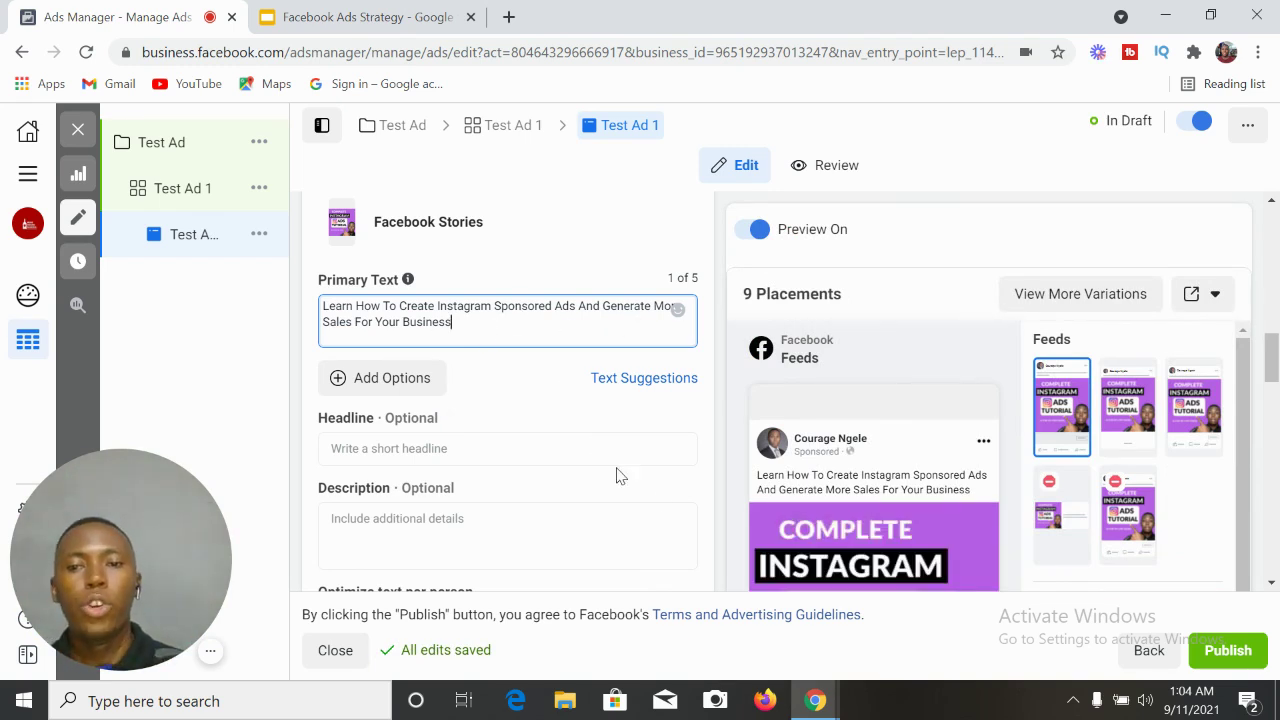
Check the primary text in the feed preview and set the ad's headline to "Gain Access To The Course NOW!".
left_click_drag(1272, 370, 1272, 395)
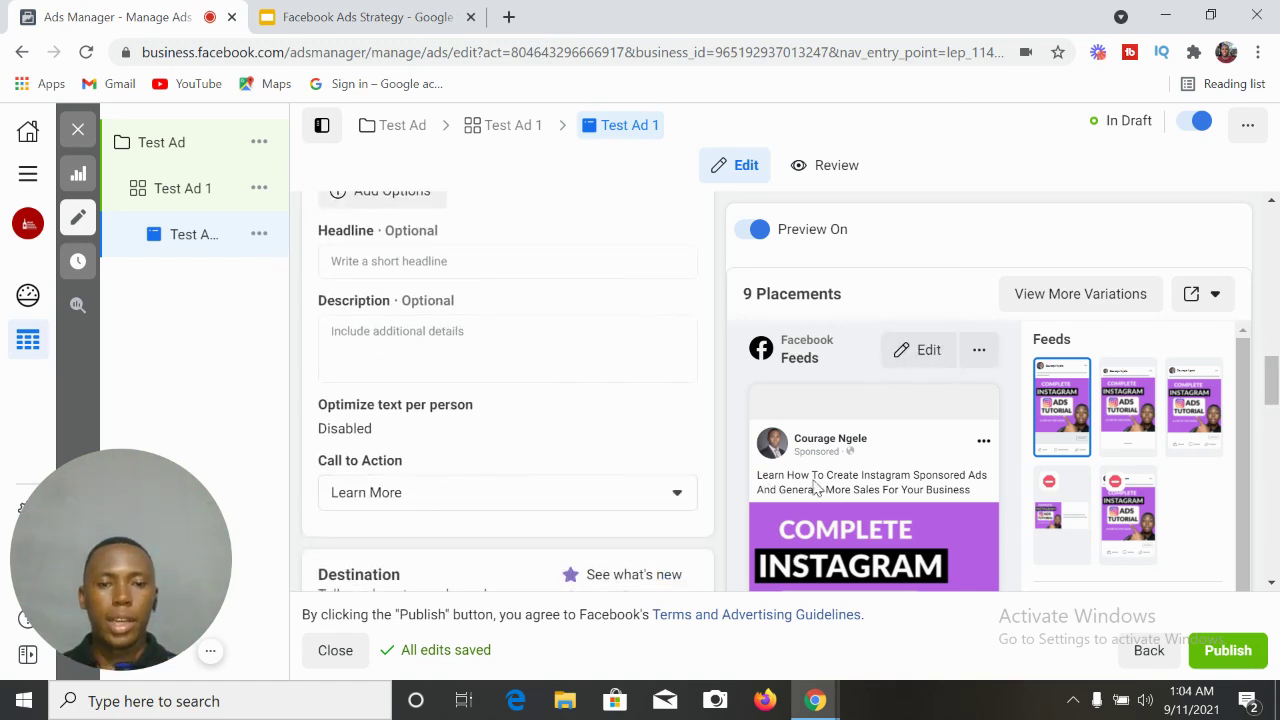
left_click_drag(1272, 408, 1274, 579)
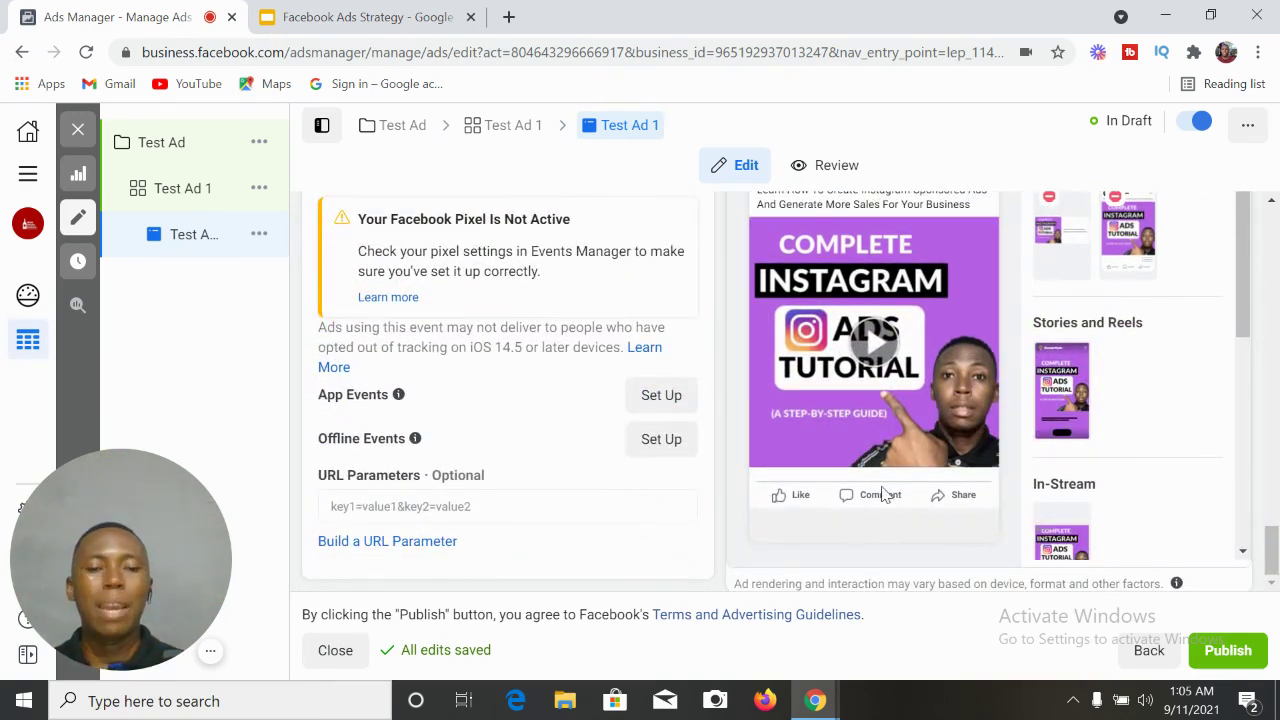
left_click_drag(1272, 548, 1275, 378)
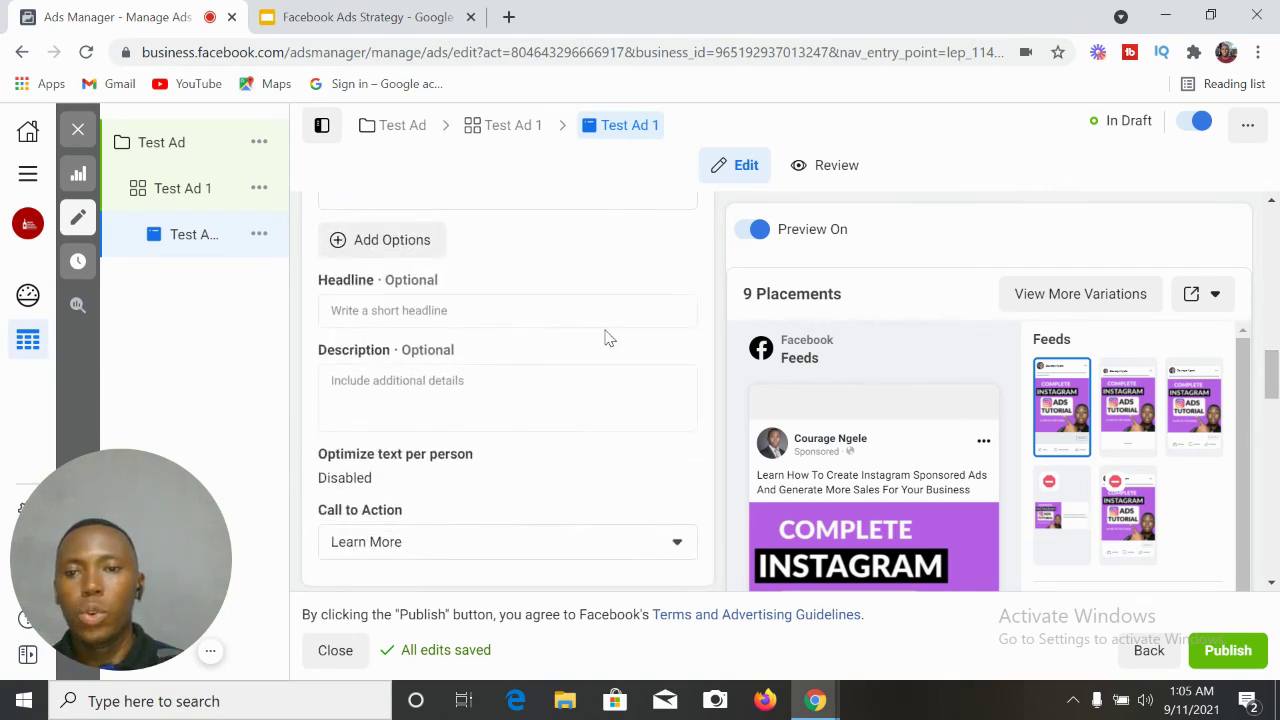
left_click(446, 311)
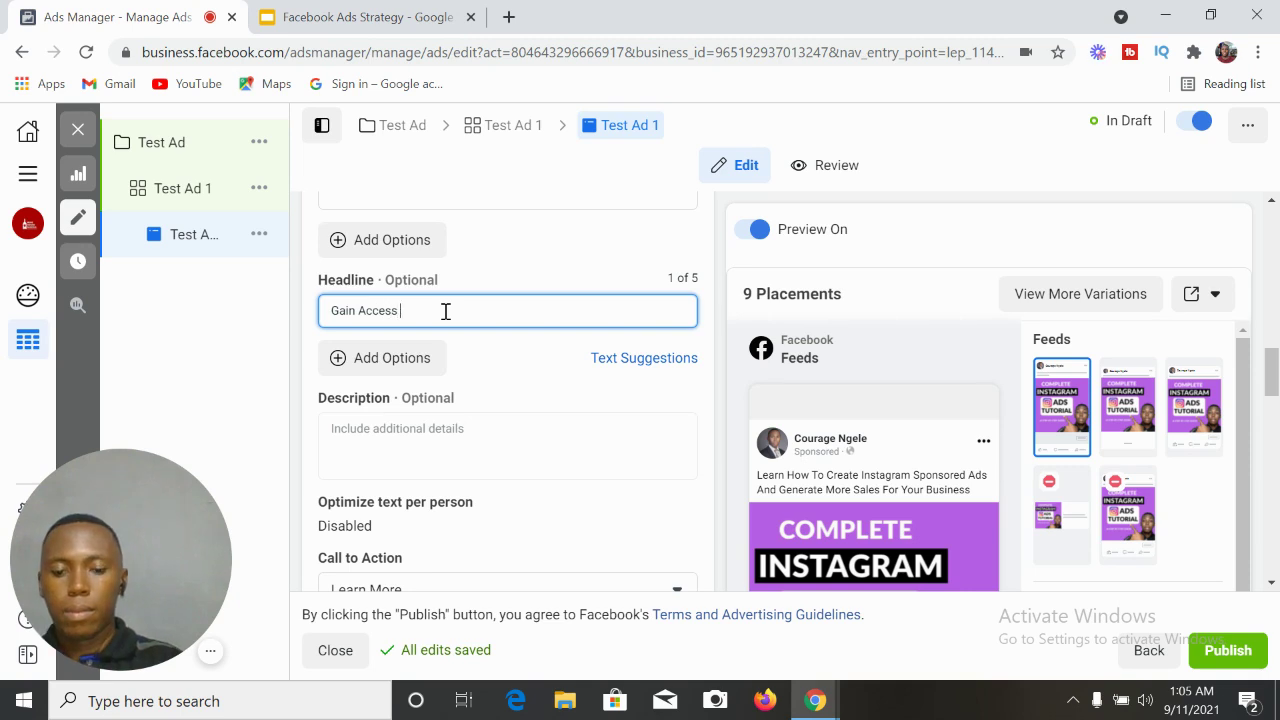
type("he Video")
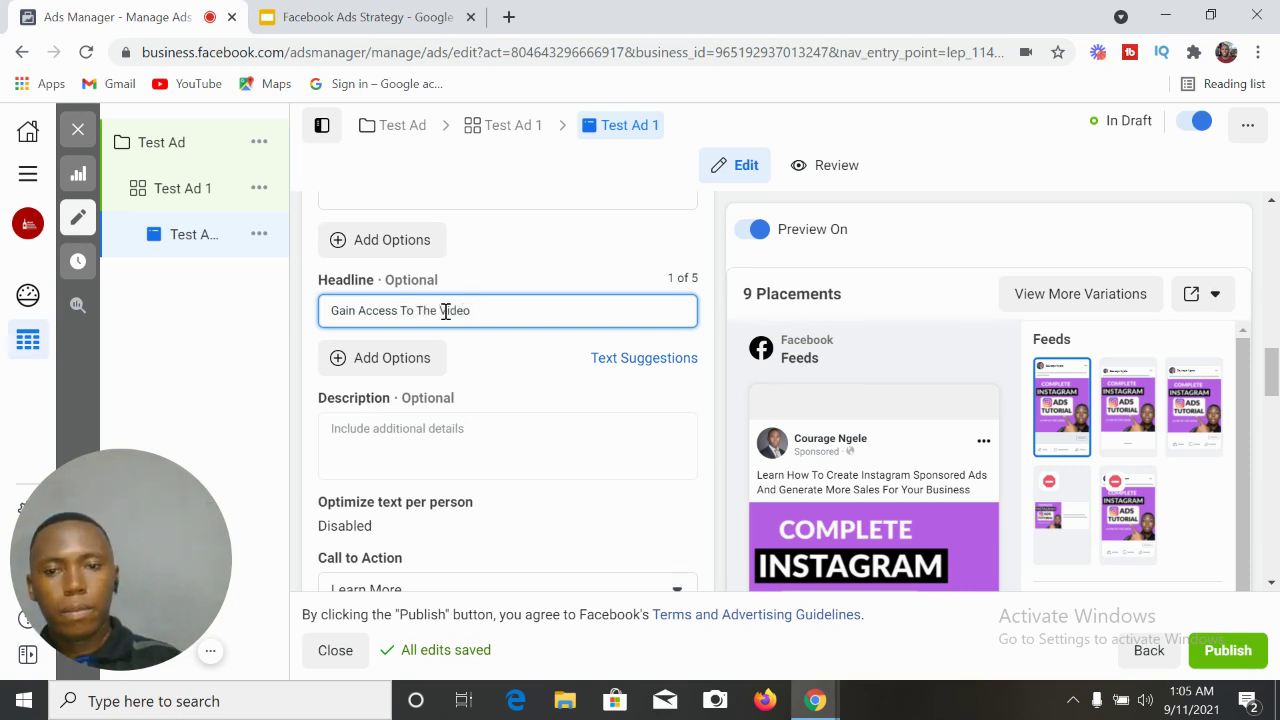
key("BackSpace")
key("BackSpace")
key("BackSpace")
key("BackSpace")
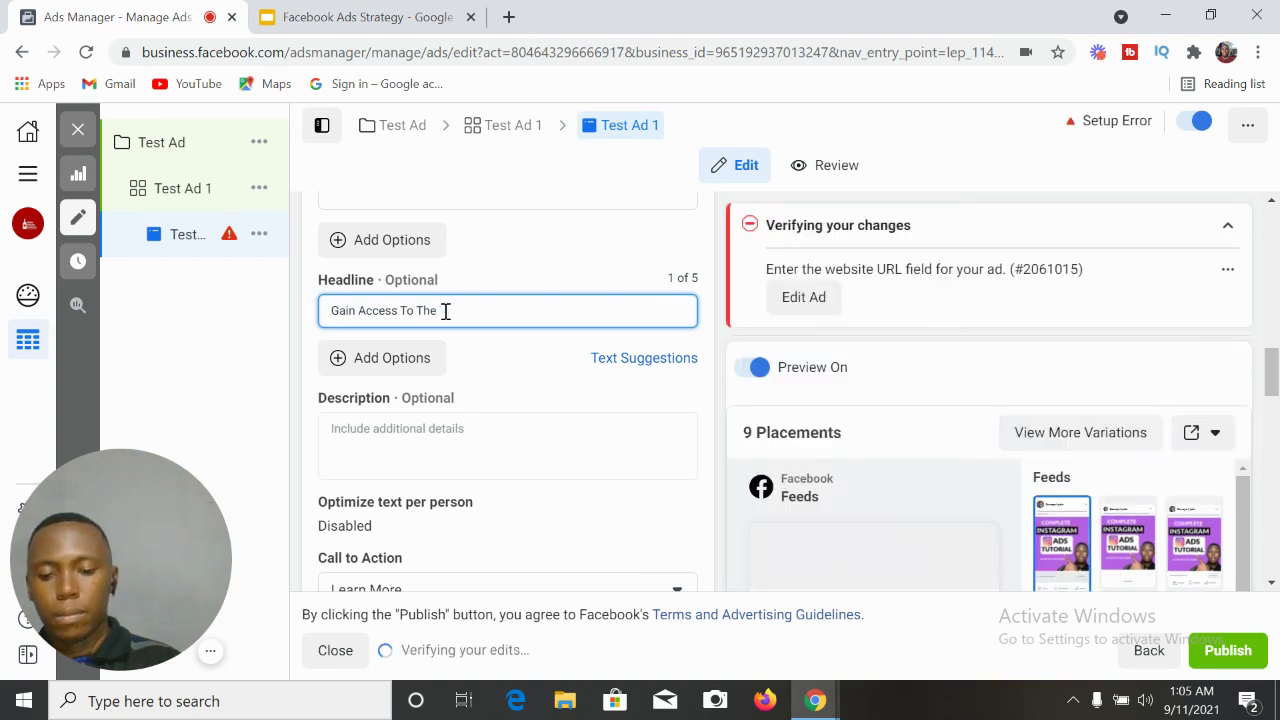
type("Course NOW")
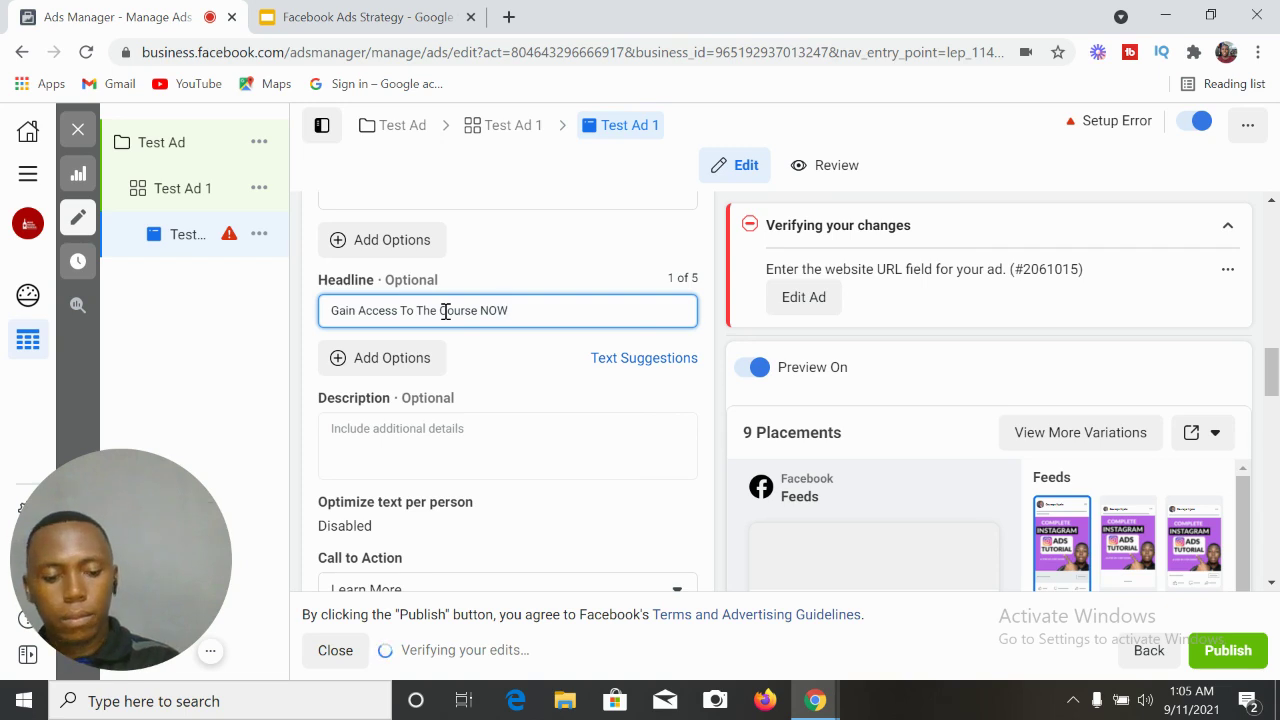
type("!")
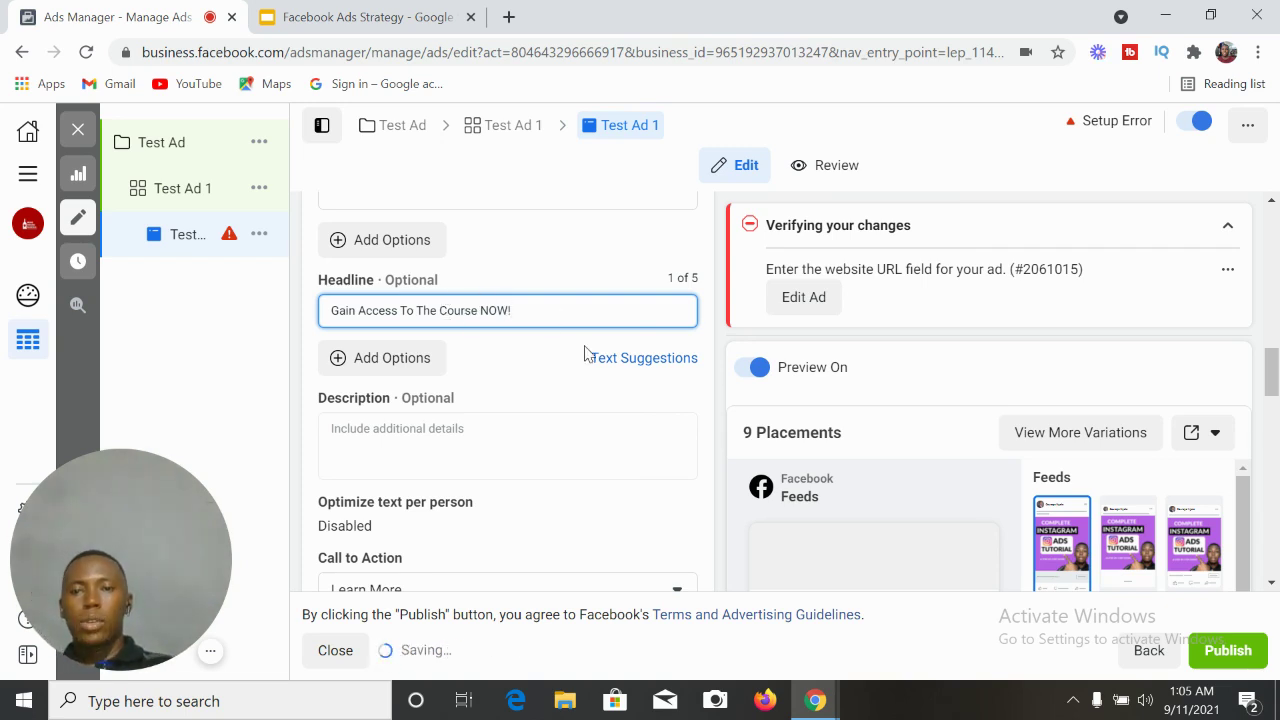
Set the ad's destination website URL to winehousenigeria.com.
left_click(533, 362)
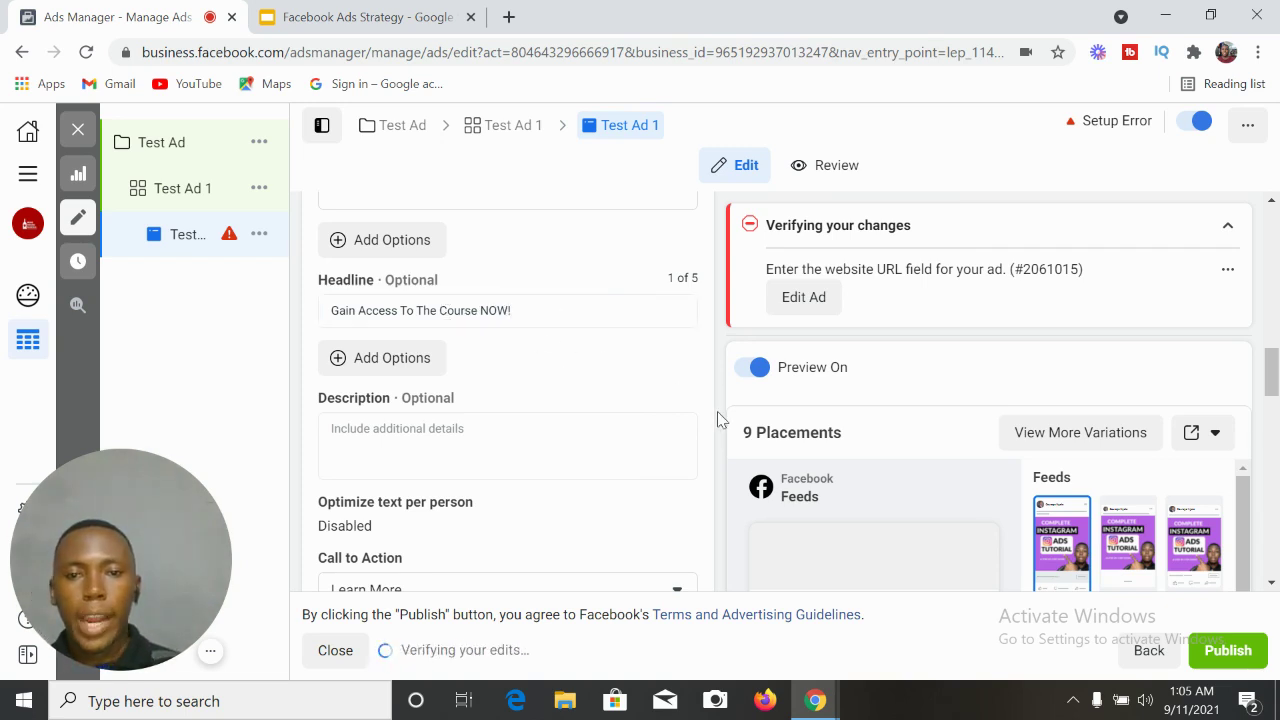
scroll(1270, 440, "down", 3)
left_click_drag(1276, 440, 1276, 550)
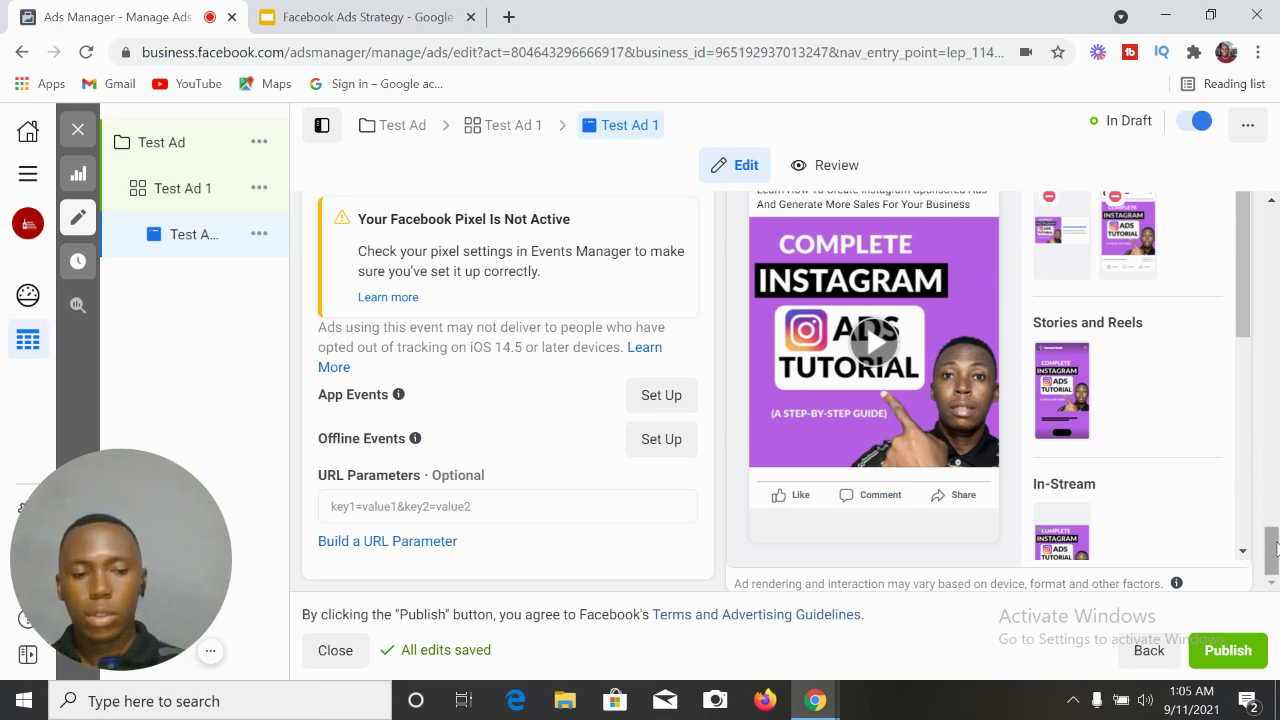
left_click_drag(1276, 553, 1276, 428)
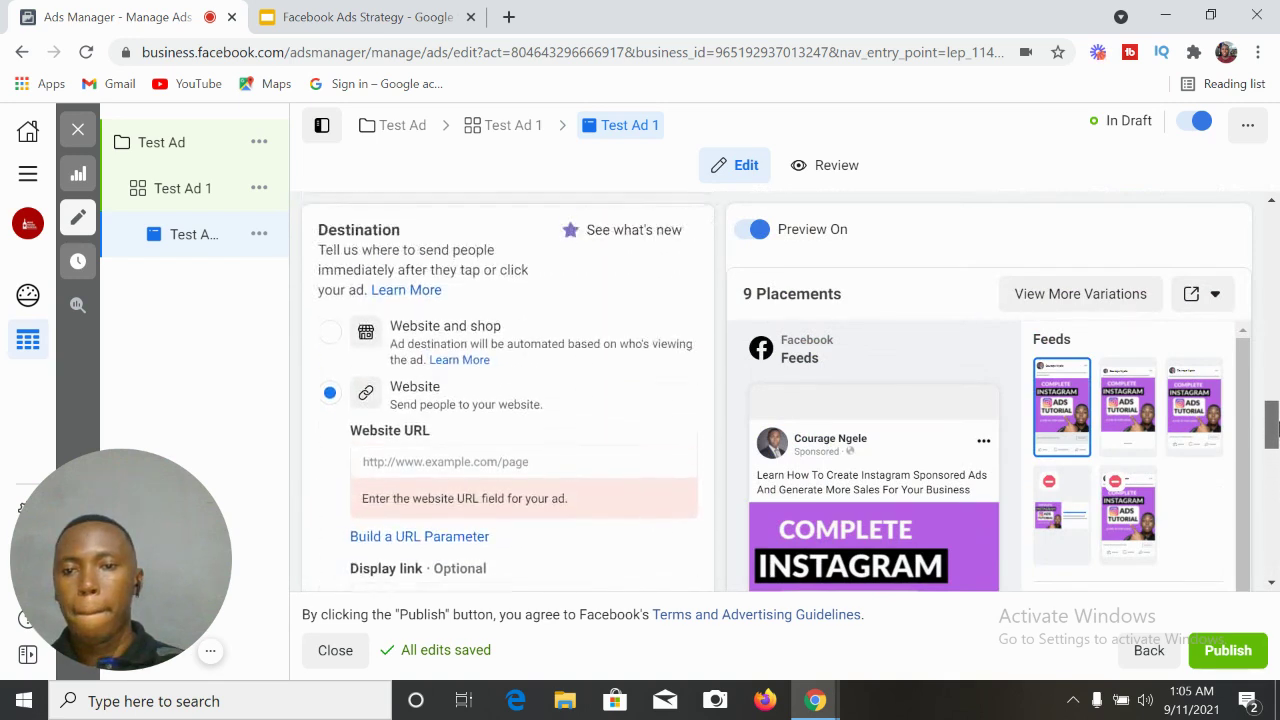
left_click(527, 457)
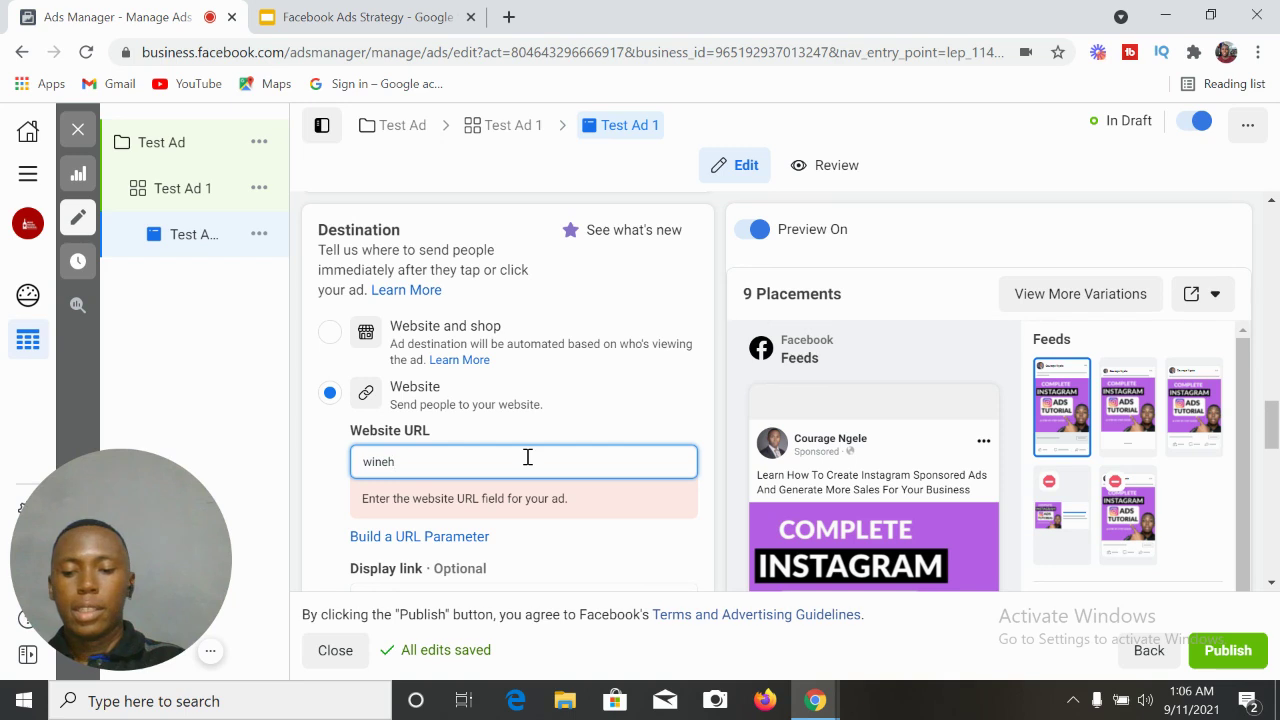
type("winehousenige")
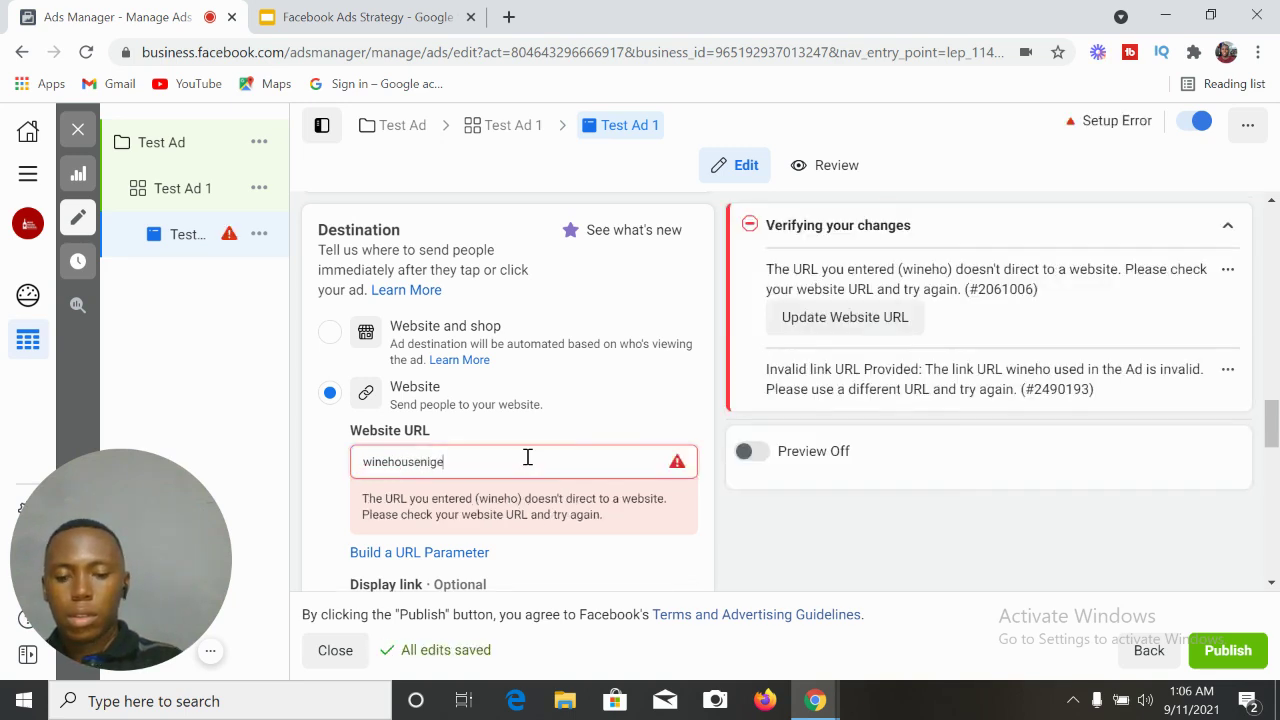
type("ria.com")
left_click(654, 428)
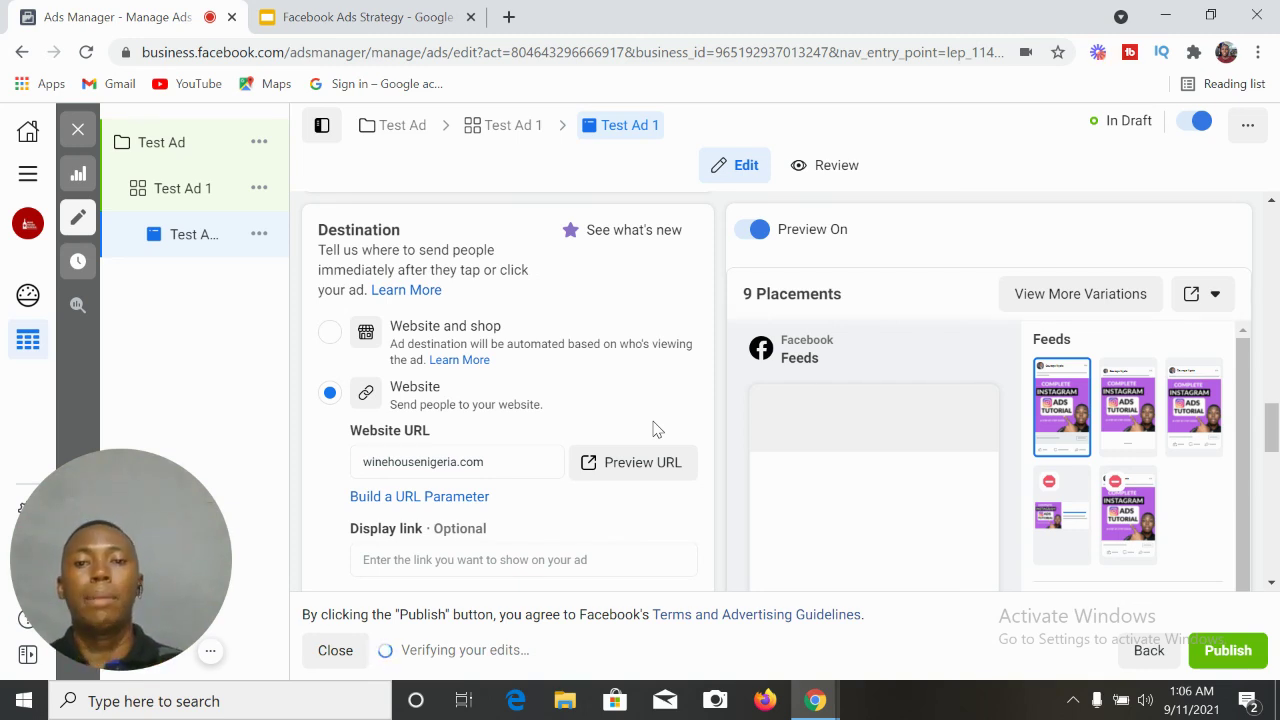
Examine the finished ad's feed preview, its other placement previews and the website events tracking section.
left_click_drag(1272, 445, 1272, 568)
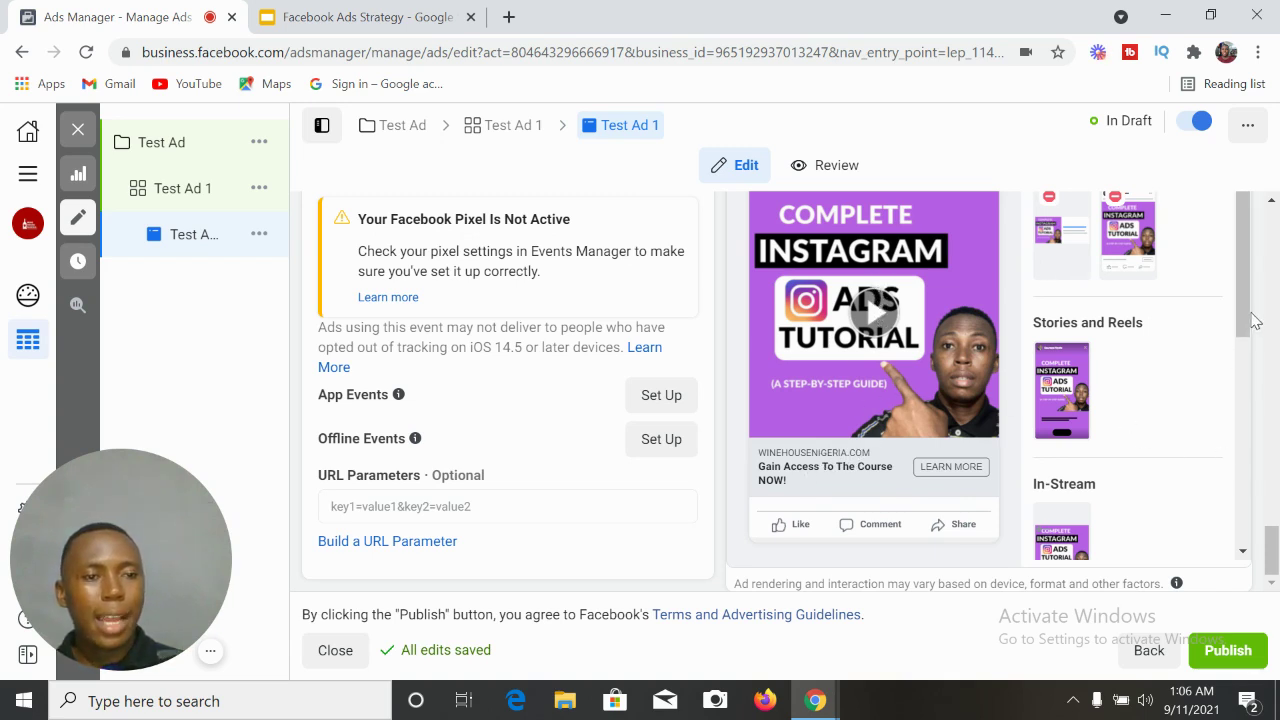
mouse_move(1247, 317)
left_mouse_down()
mouse_move(1250, 542)
mouse_move(1238, 311)
left_mouse_up()
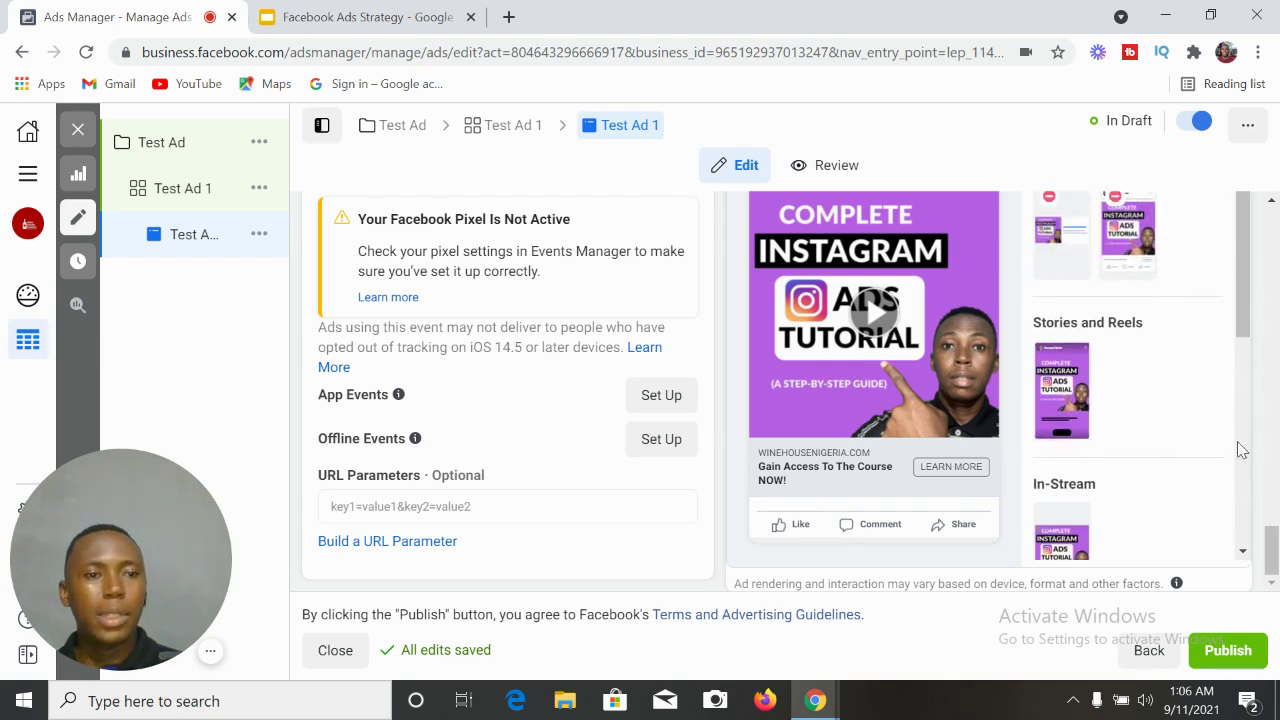
left_click_drag(1272, 520, 1273, 548)
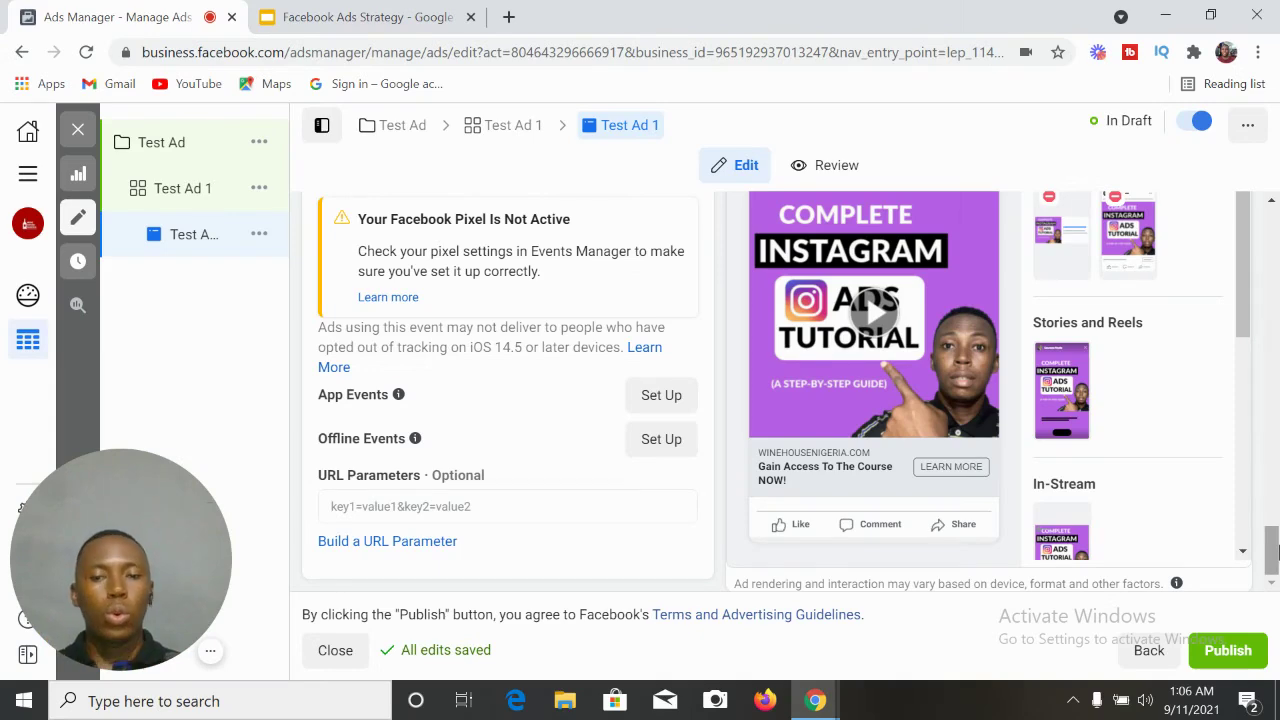
scroll(1248, 407, "down", 2)
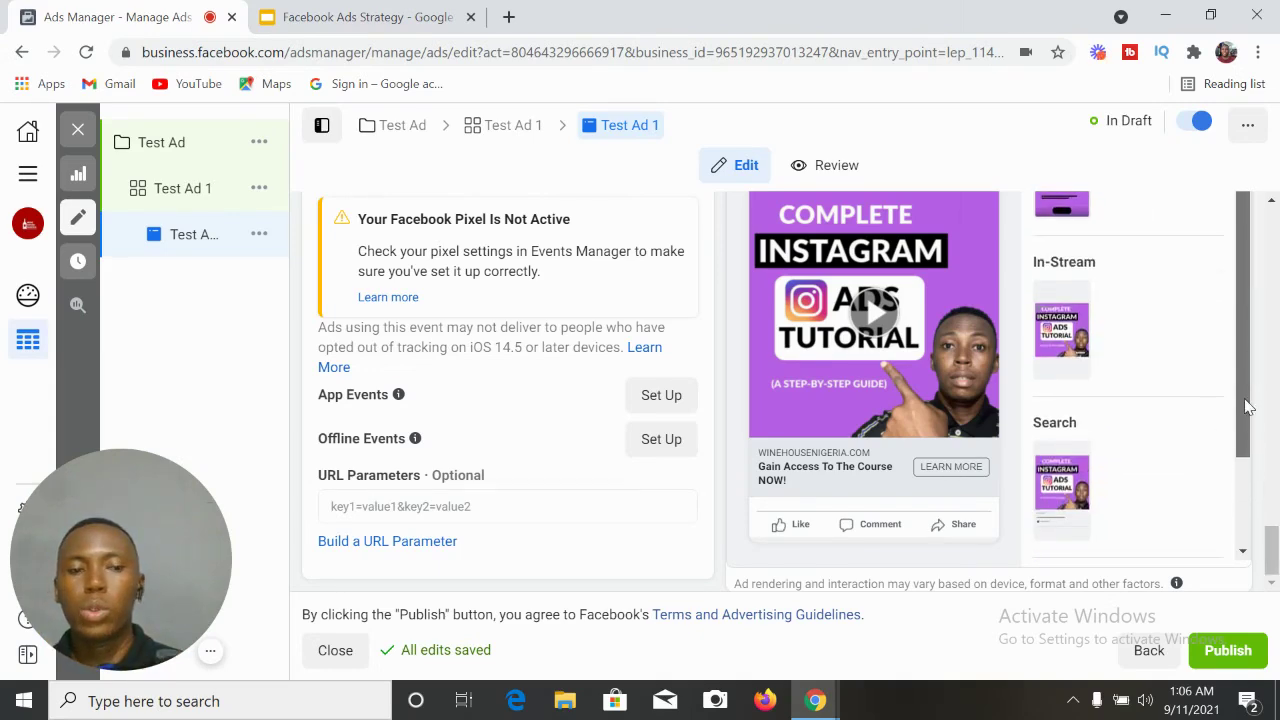
left_click_drag(1272, 548, 1268, 516)
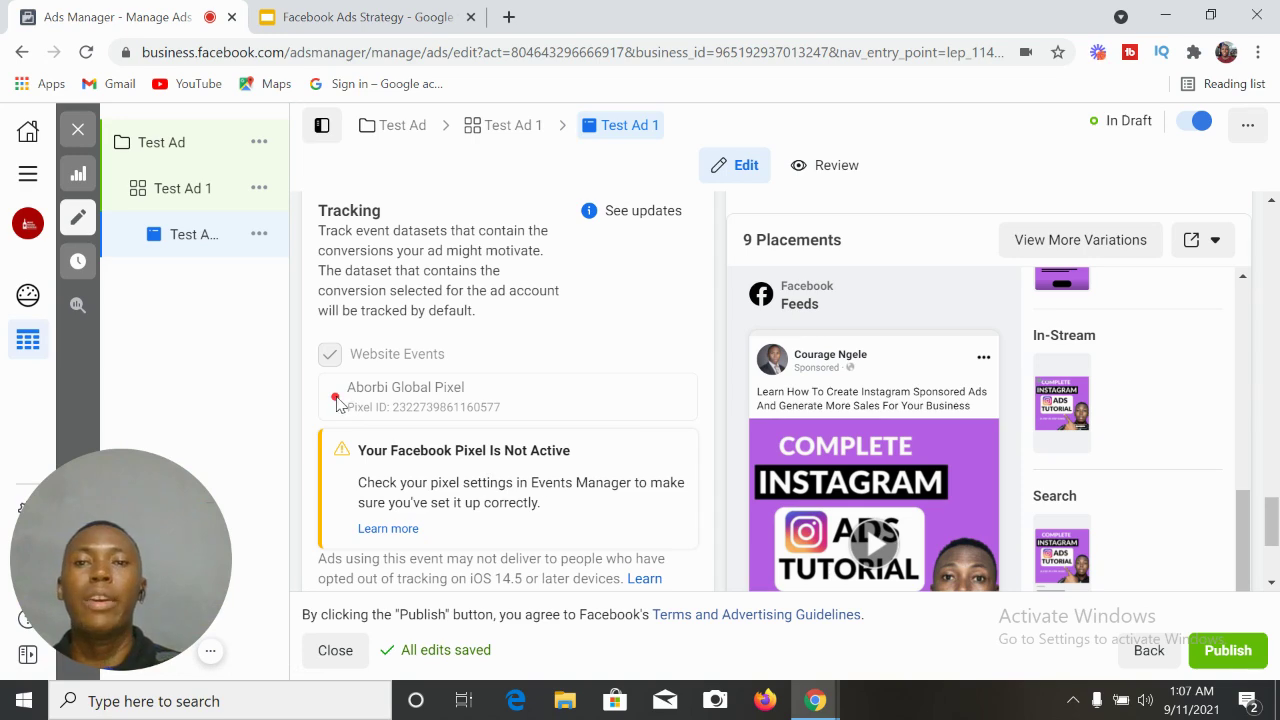
scroll(1248, 472, "up", 2)
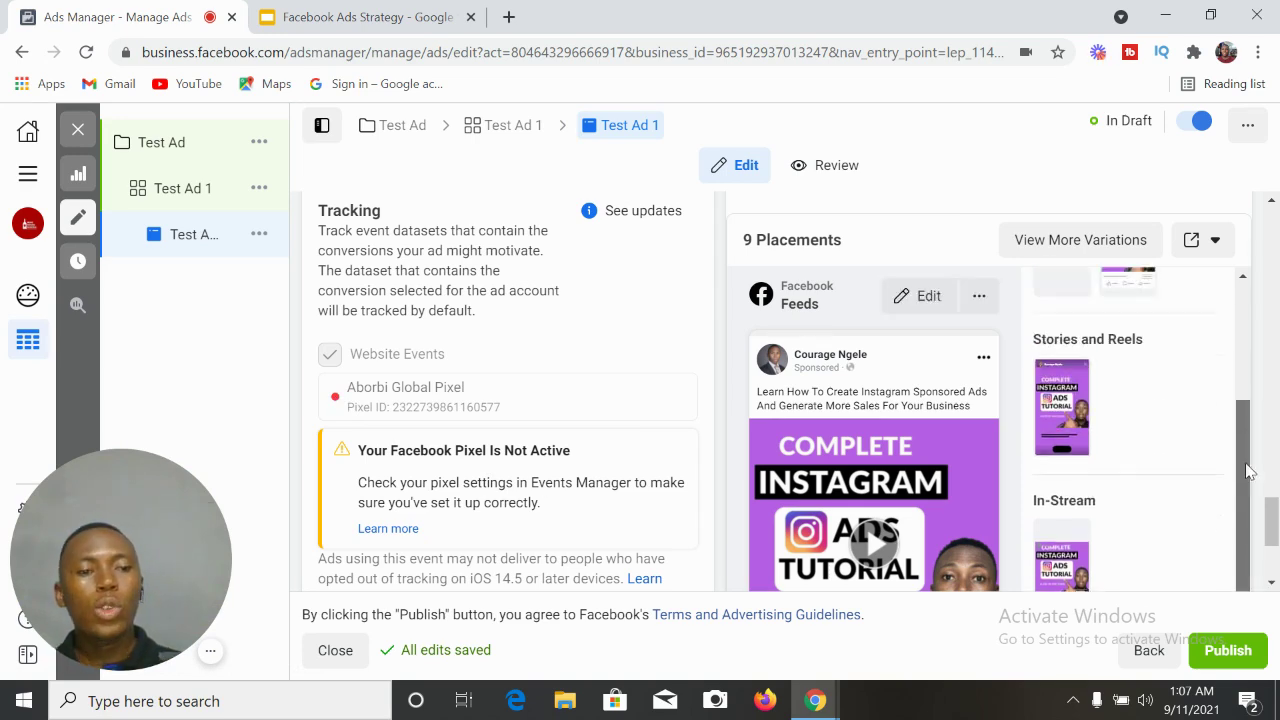
scroll(1248, 472, "down", 1)
Quickly duplicate the ad Test Ad 1 within its ad set.
left_click_drag(1272, 520, 1272, 214)
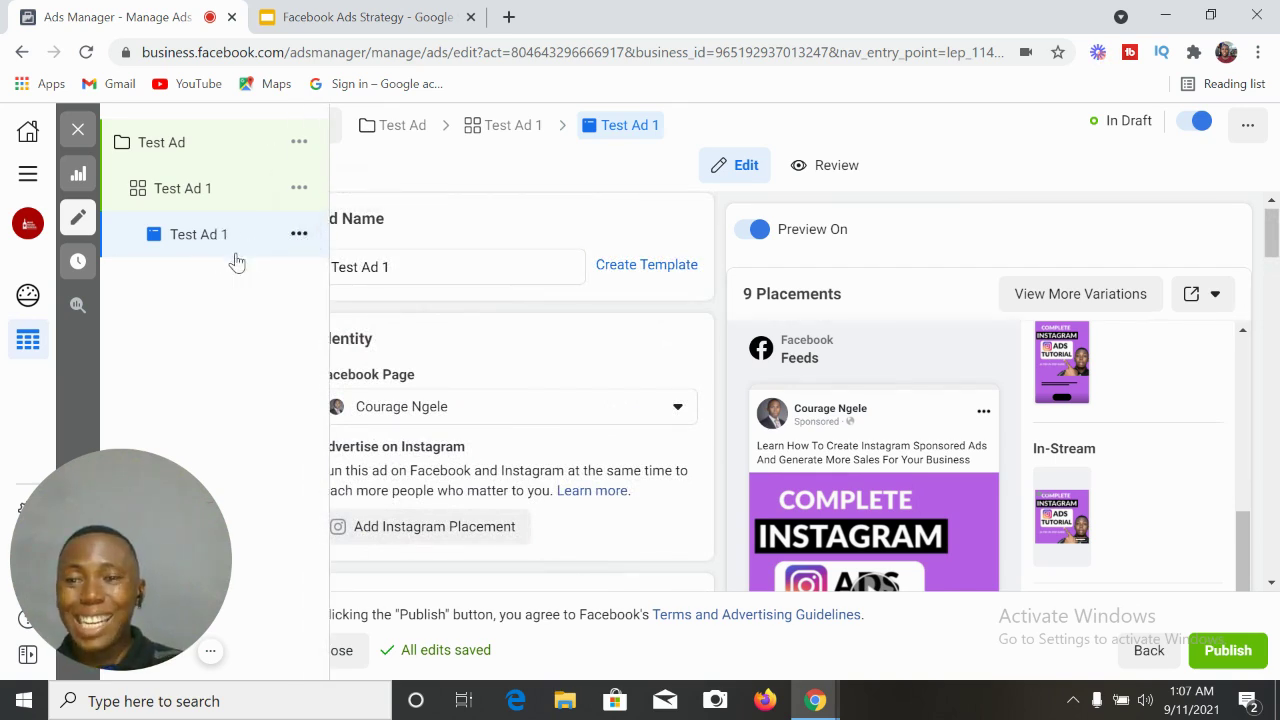
left_click(301, 237)
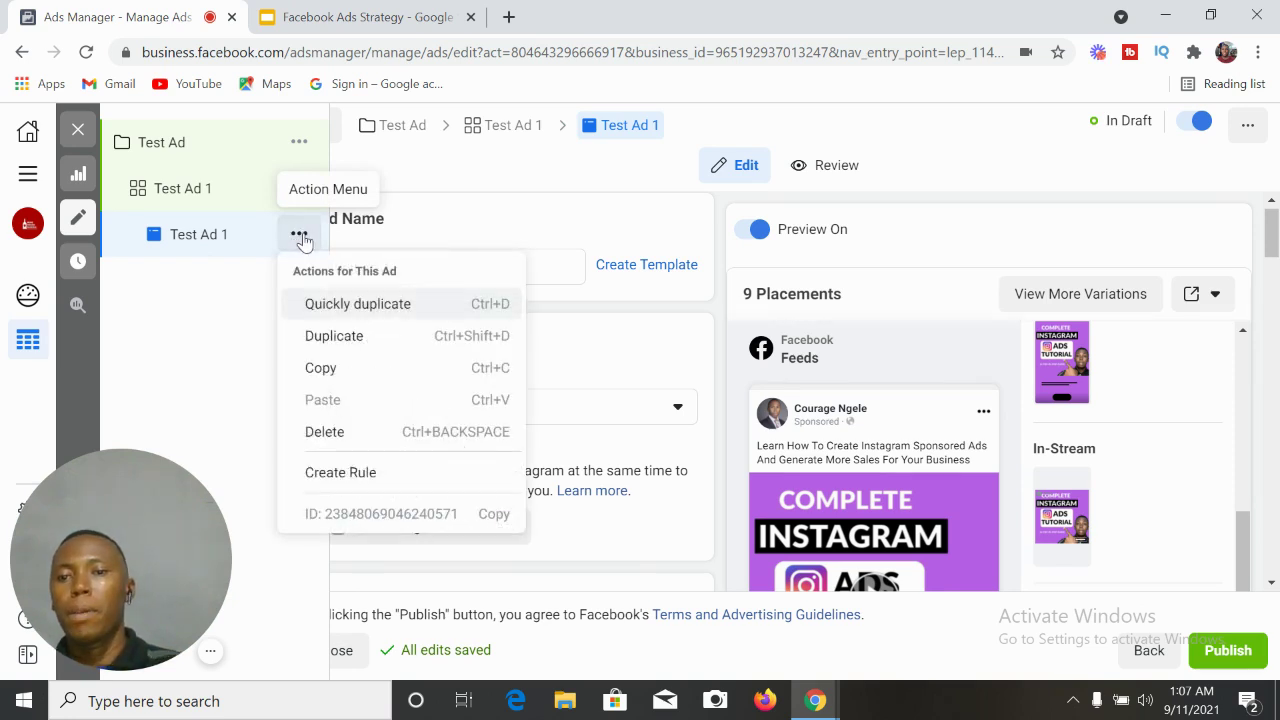
left_click(361, 313)
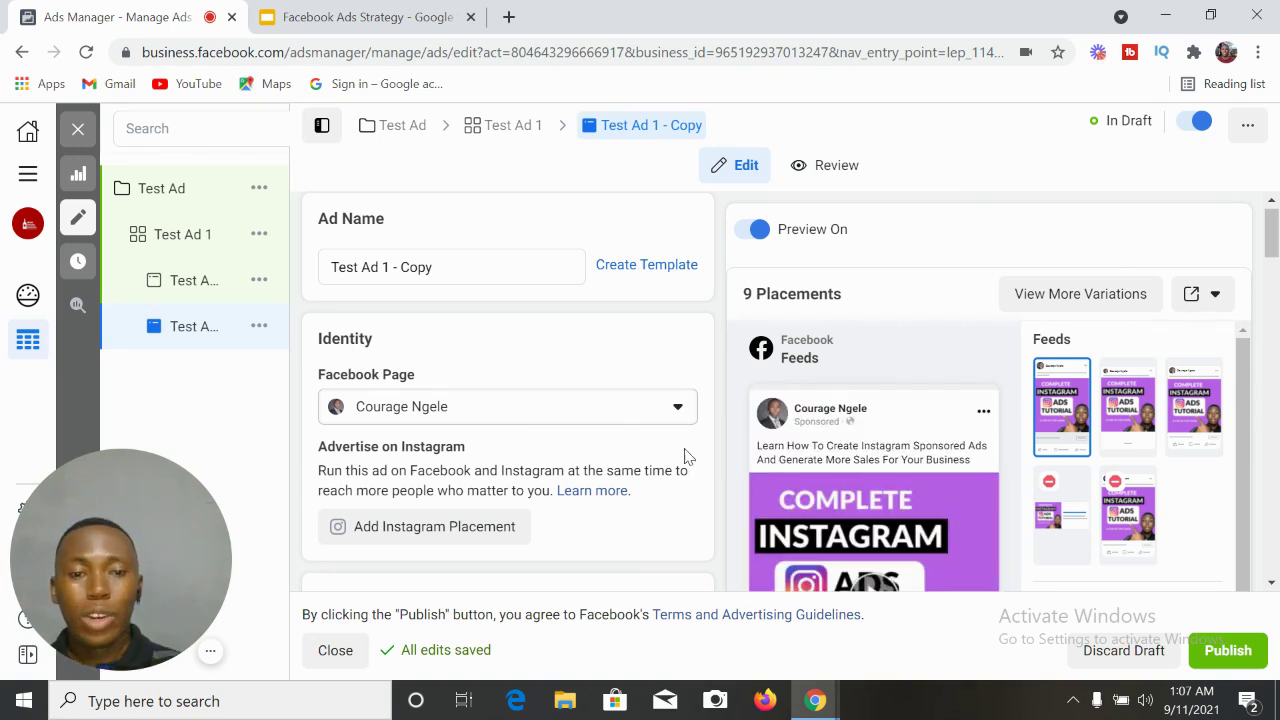
Review the duplicated ad's tracking settings and placement previews.
left_click_drag(1275, 243, 1273, 543)
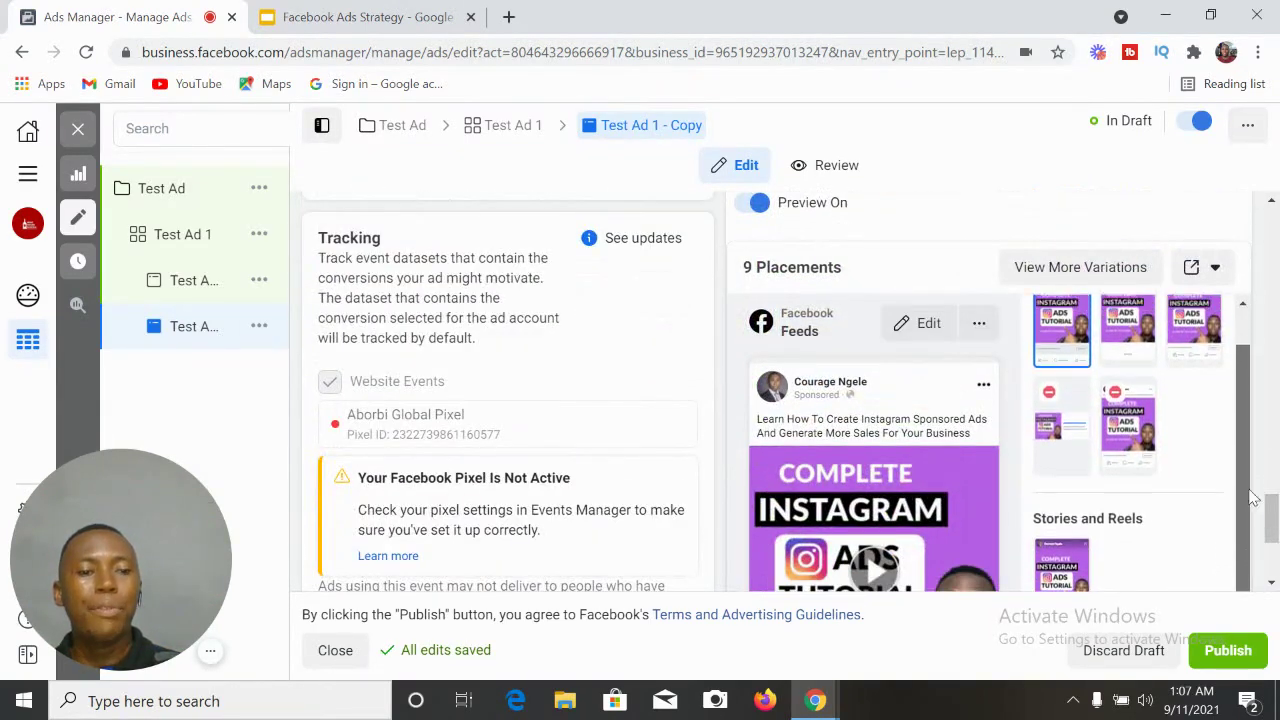
left_click_drag(1274, 512, 1275, 543)
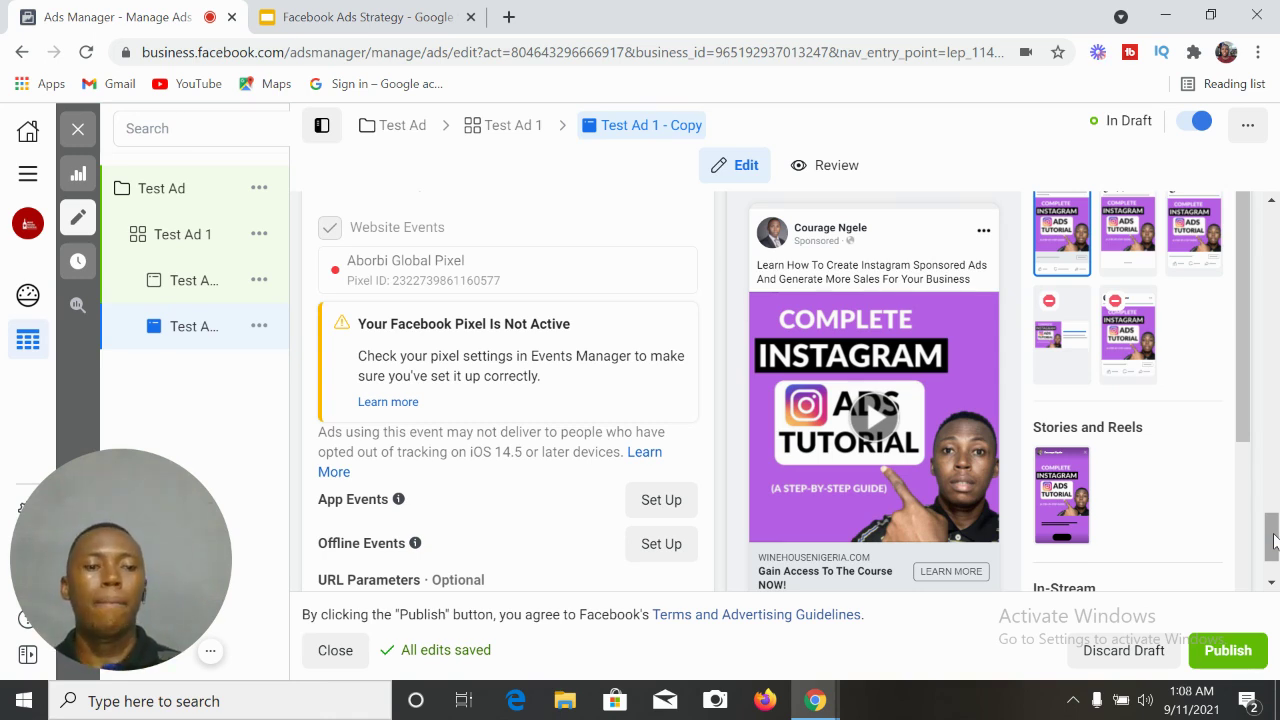
left_click_drag(1236, 420, 1244, 453)
scroll(1244, 453, "up", 2)
scroll(1272, 507, "up", 4)
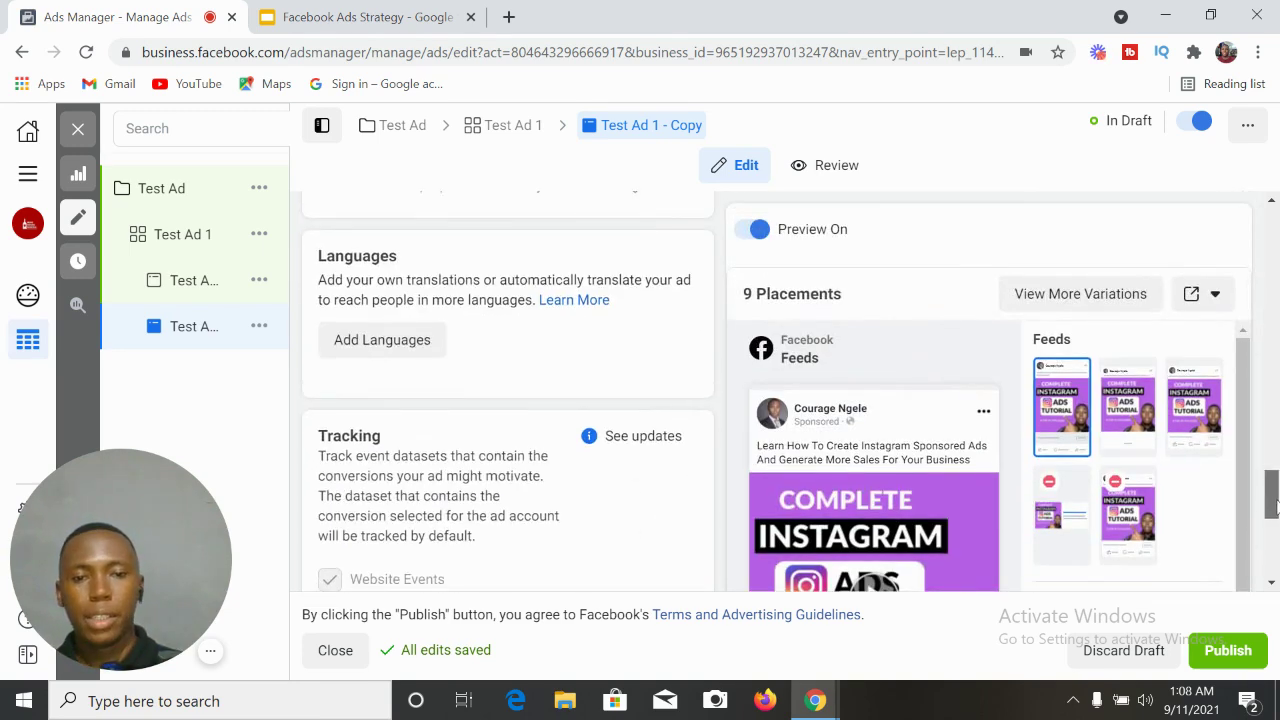
Change the duplicated ad's video to Moet NIR.MOV from the account videos, keeping the original crop for every placement.
left_click_drag(1274, 505, 1274, 281)
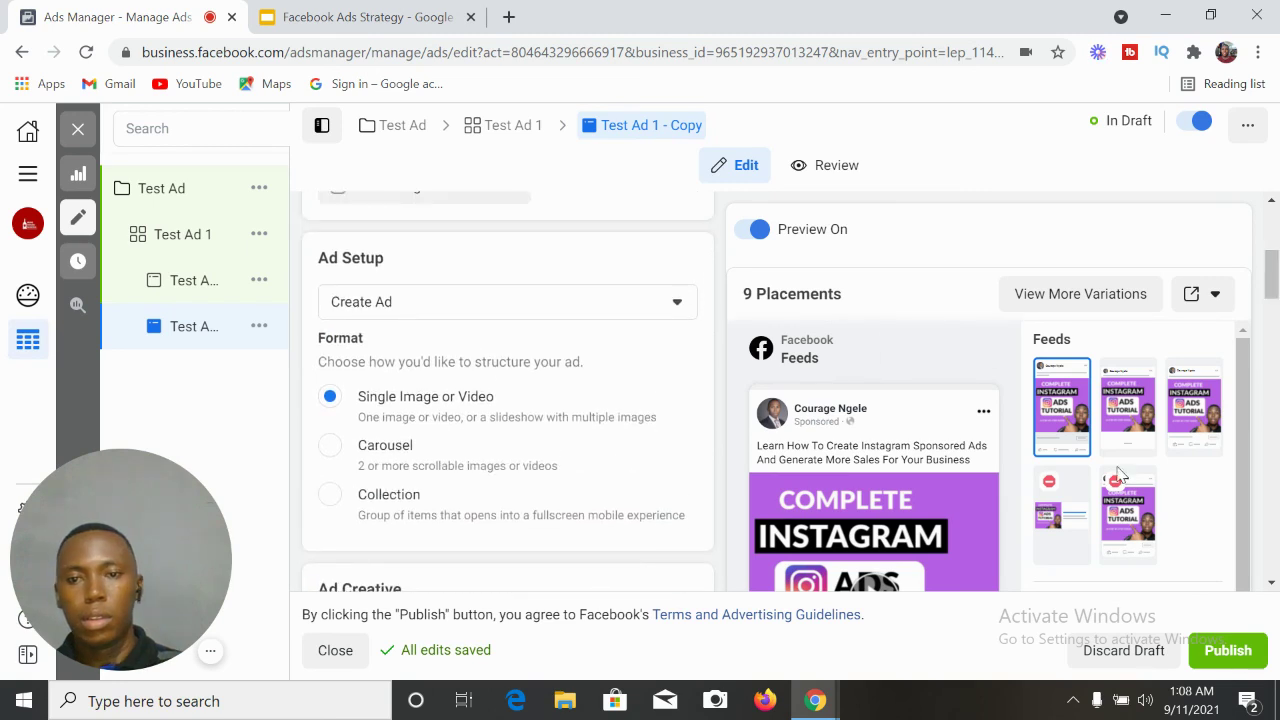
scroll(1274, 325, "down", 3)
scroll(1274, 318, "down", 2)
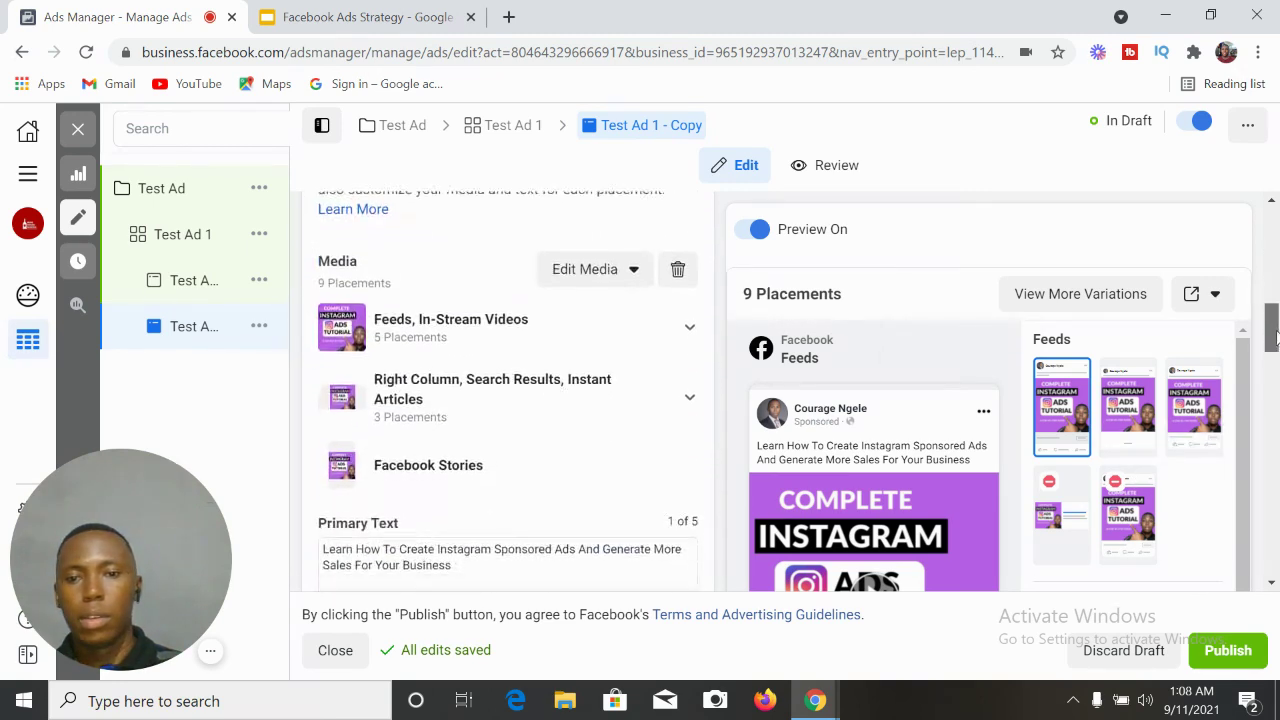
left_click(632, 270)
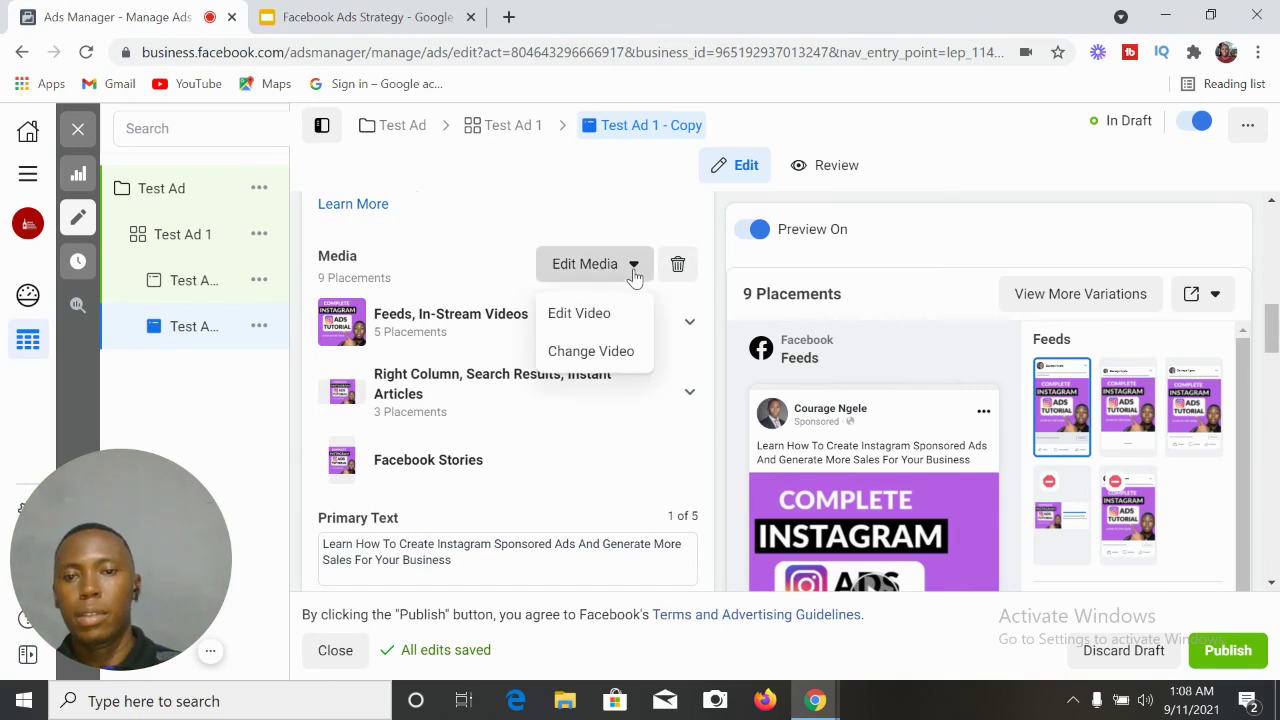
left_click(599, 348)
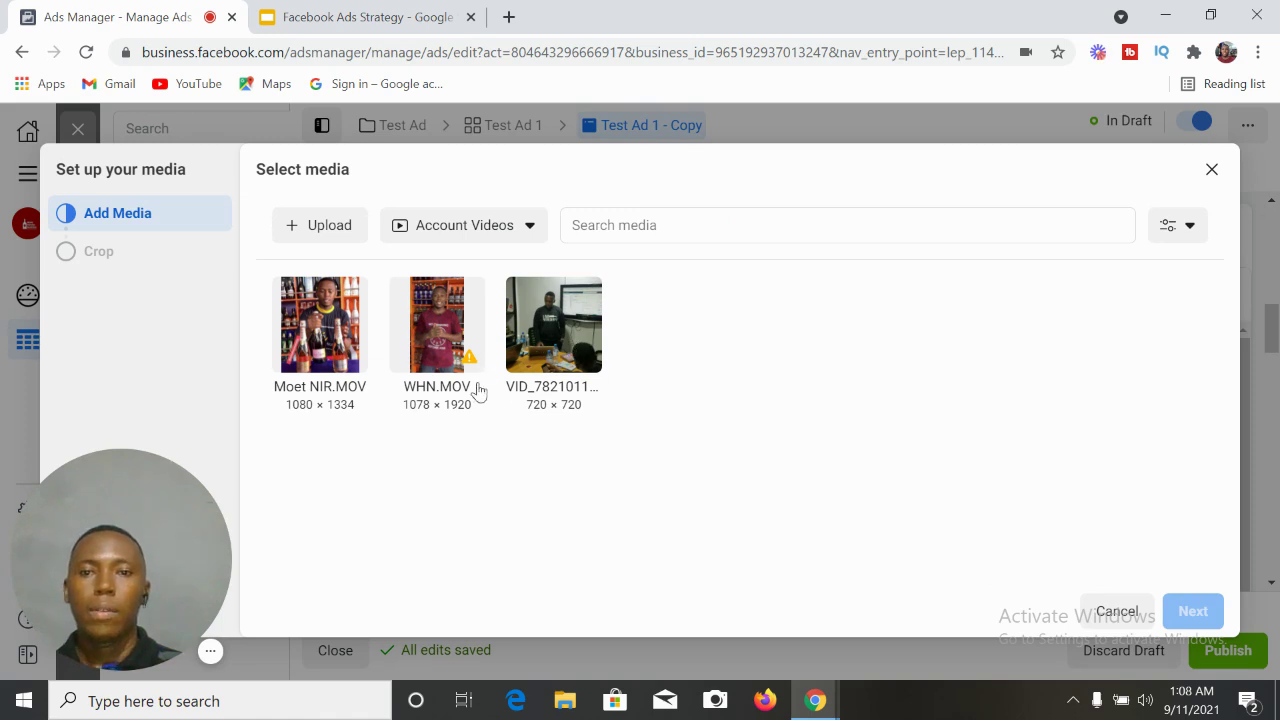
mouse_move(468, 352)
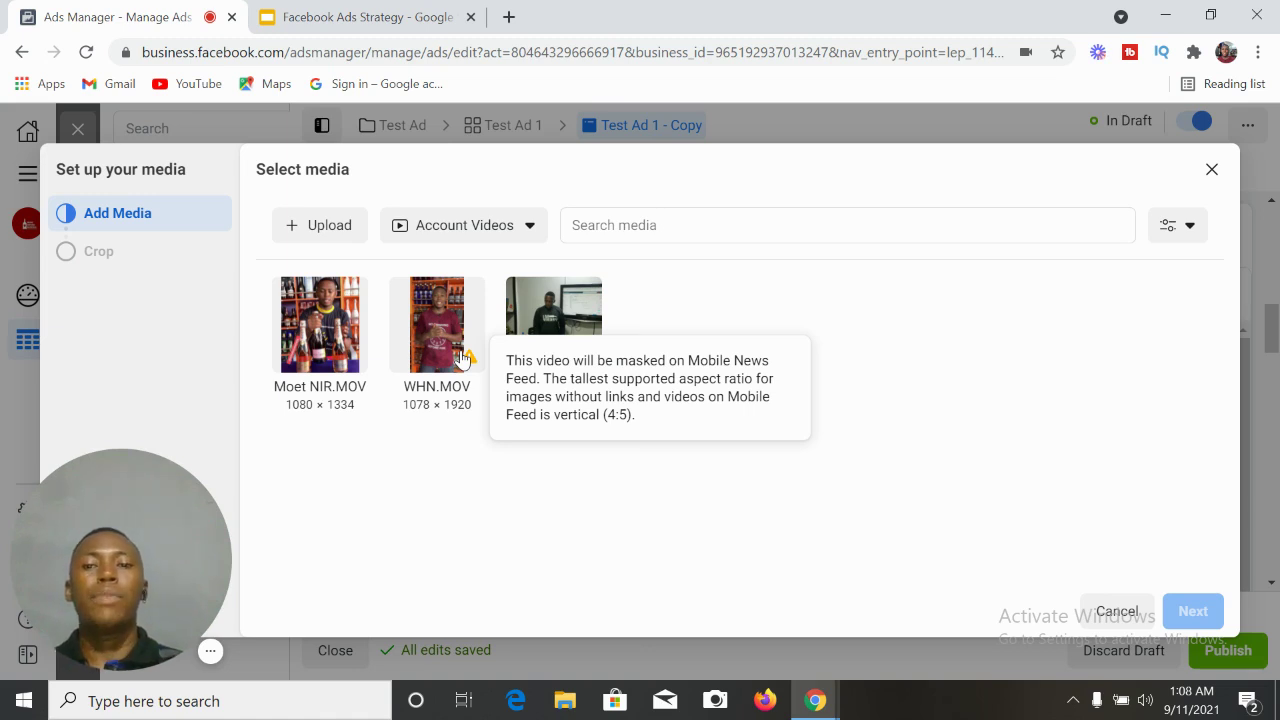
left_click(325, 342)
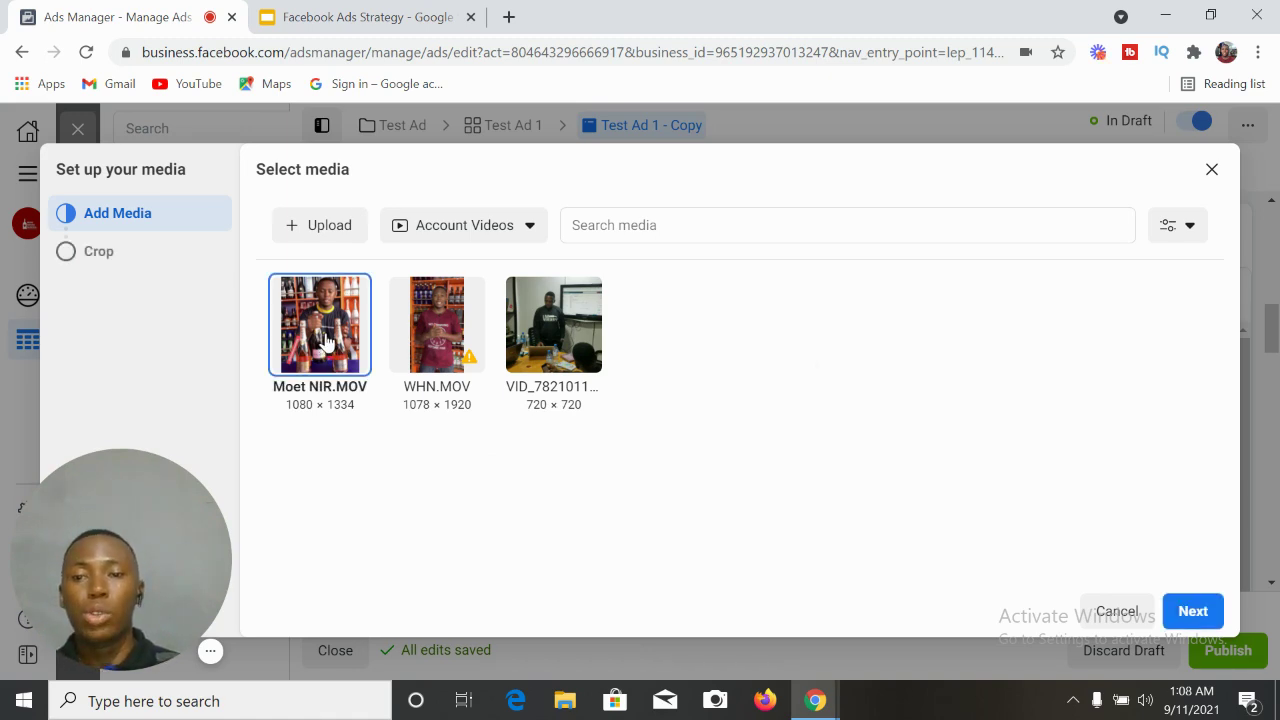
left_click(1195, 610)
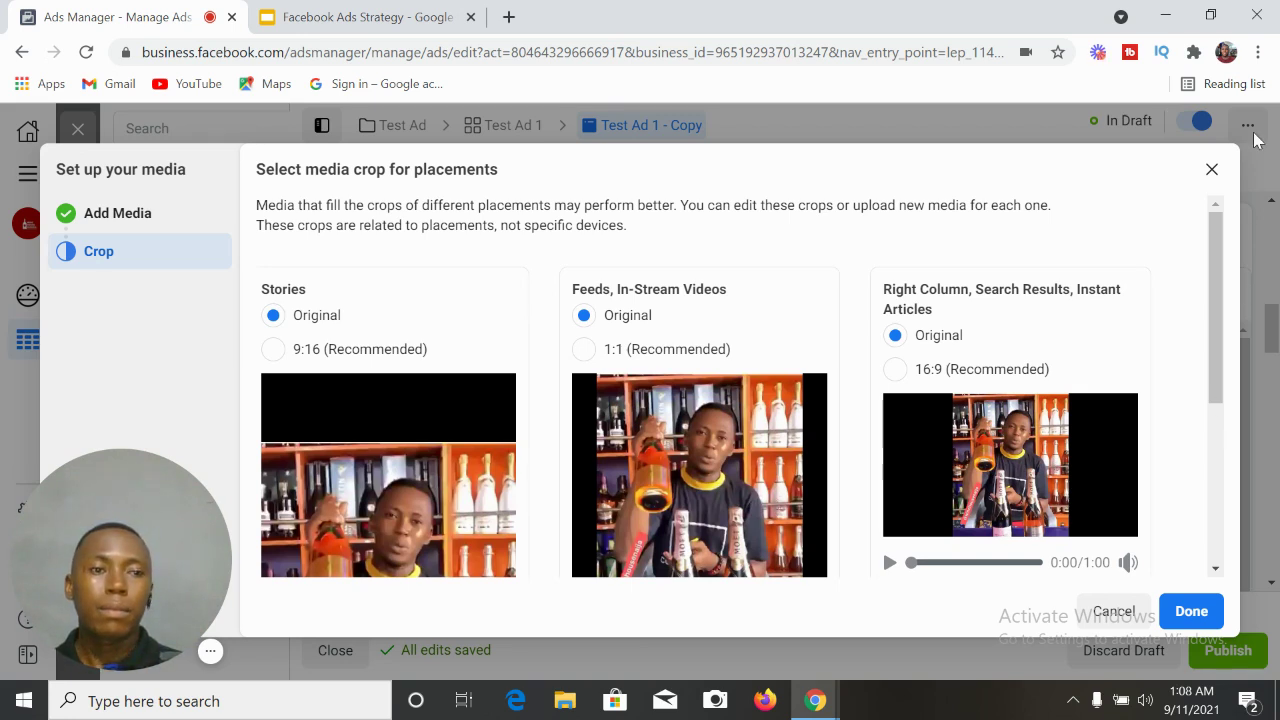
left_click(1114, 612)
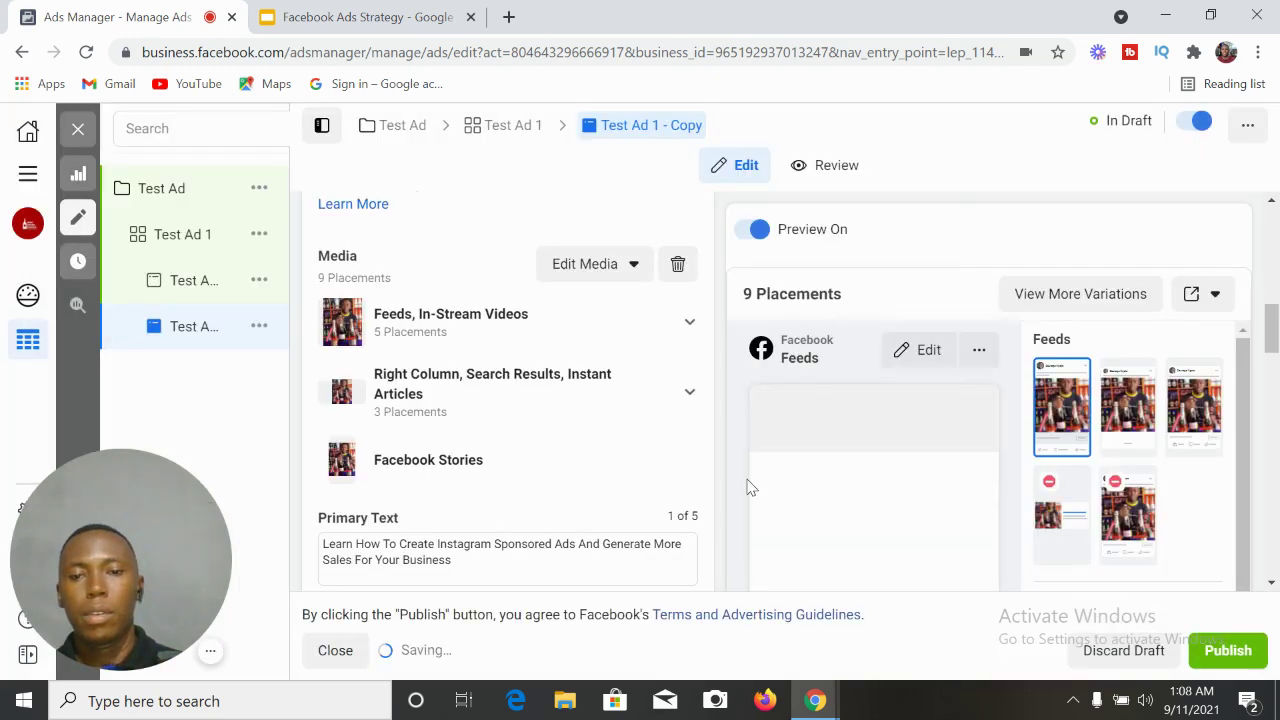
Remove the video from the duplicated ad and open the account's images to add one instead.
left_click(679, 266)
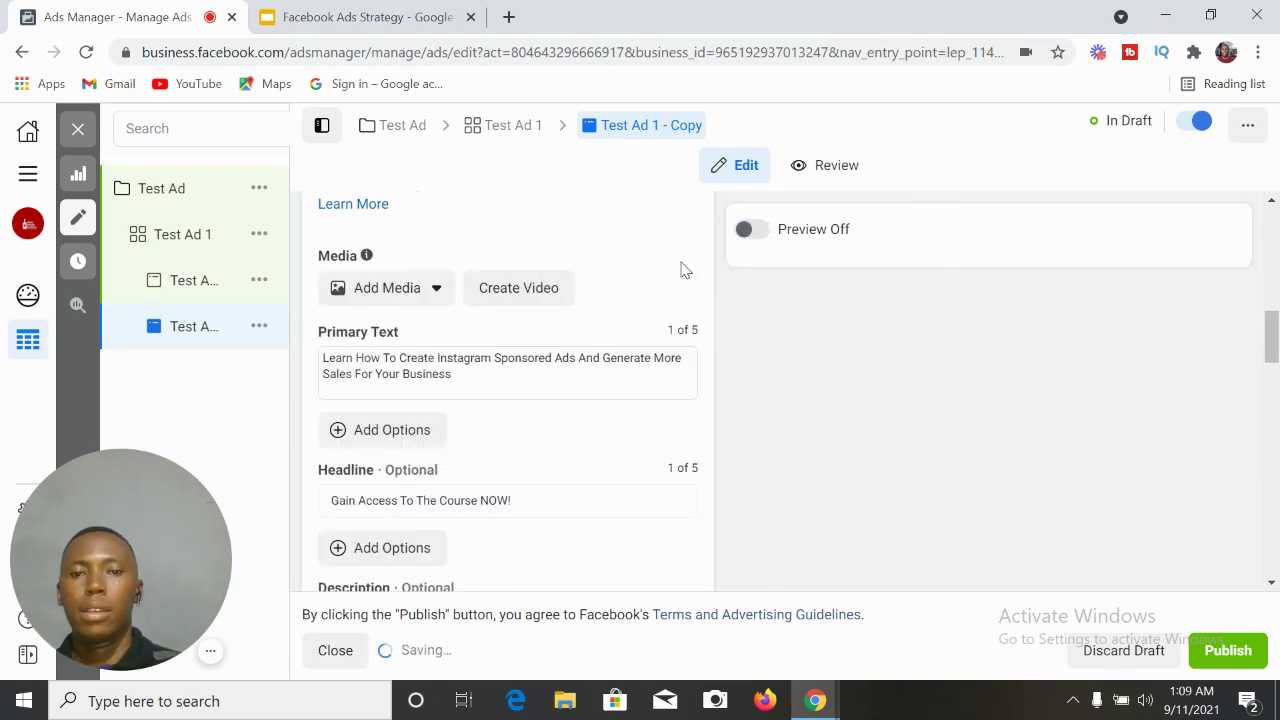
left_click(437, 292)
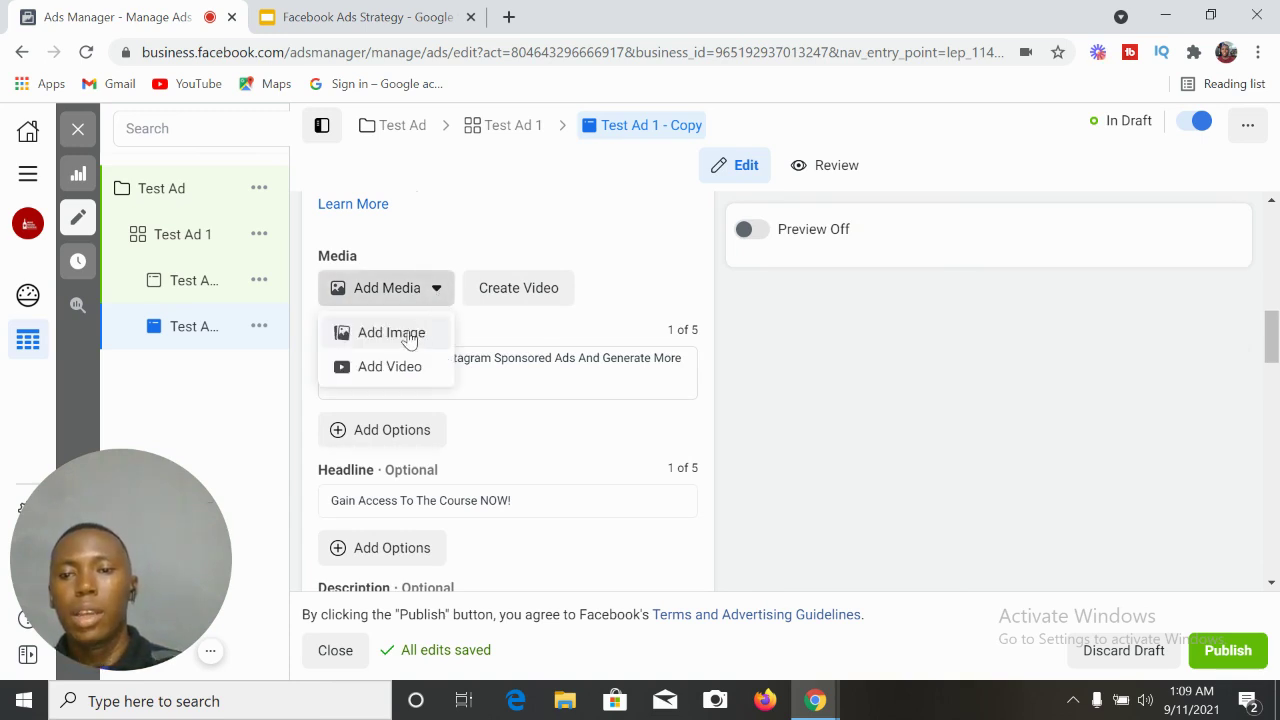
left_click(403, 339)
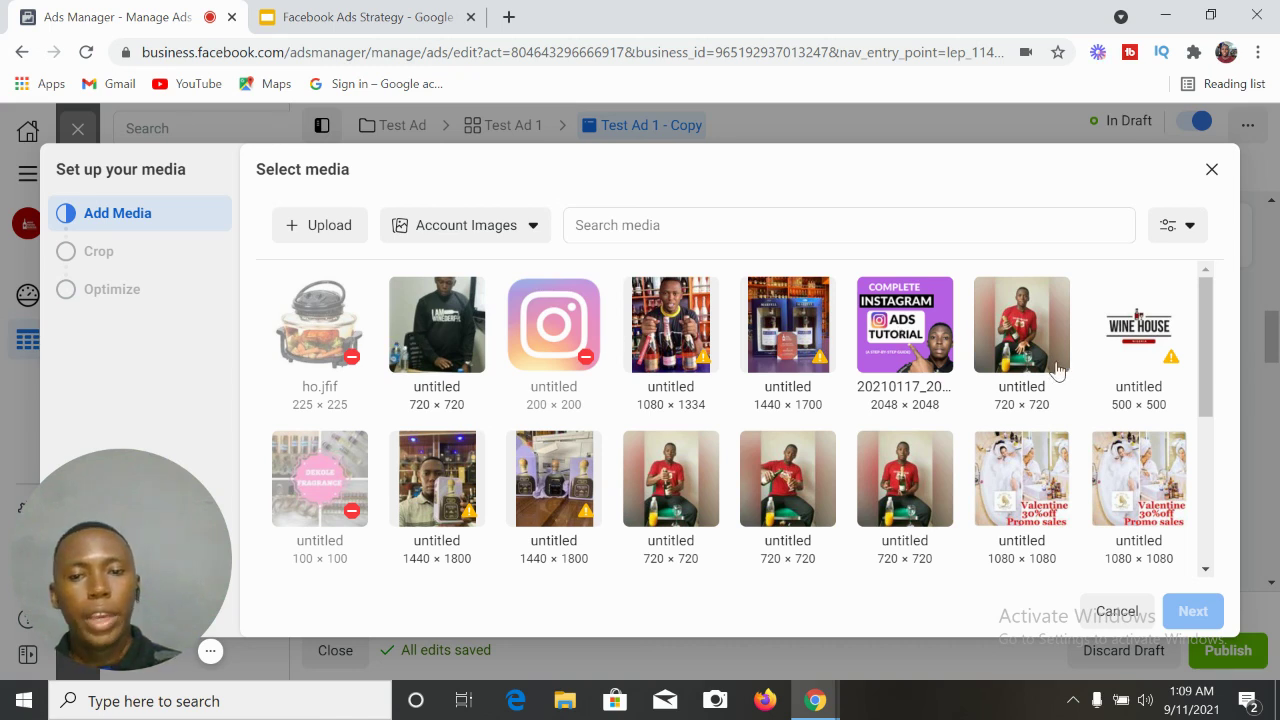
Upload the image "liquor business in Nigeria" from the Documents folder to the account's images.
left_click_drag(1206, 340, 1208, 295)
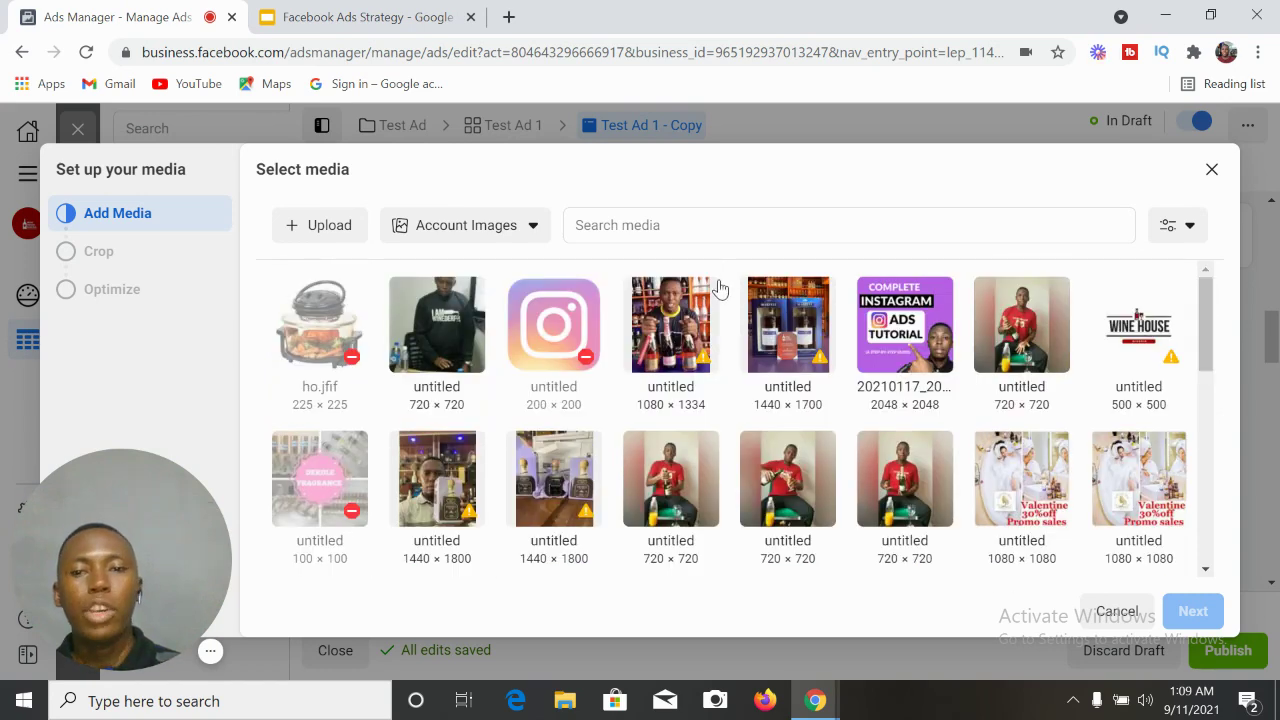
left_click(319, 232)
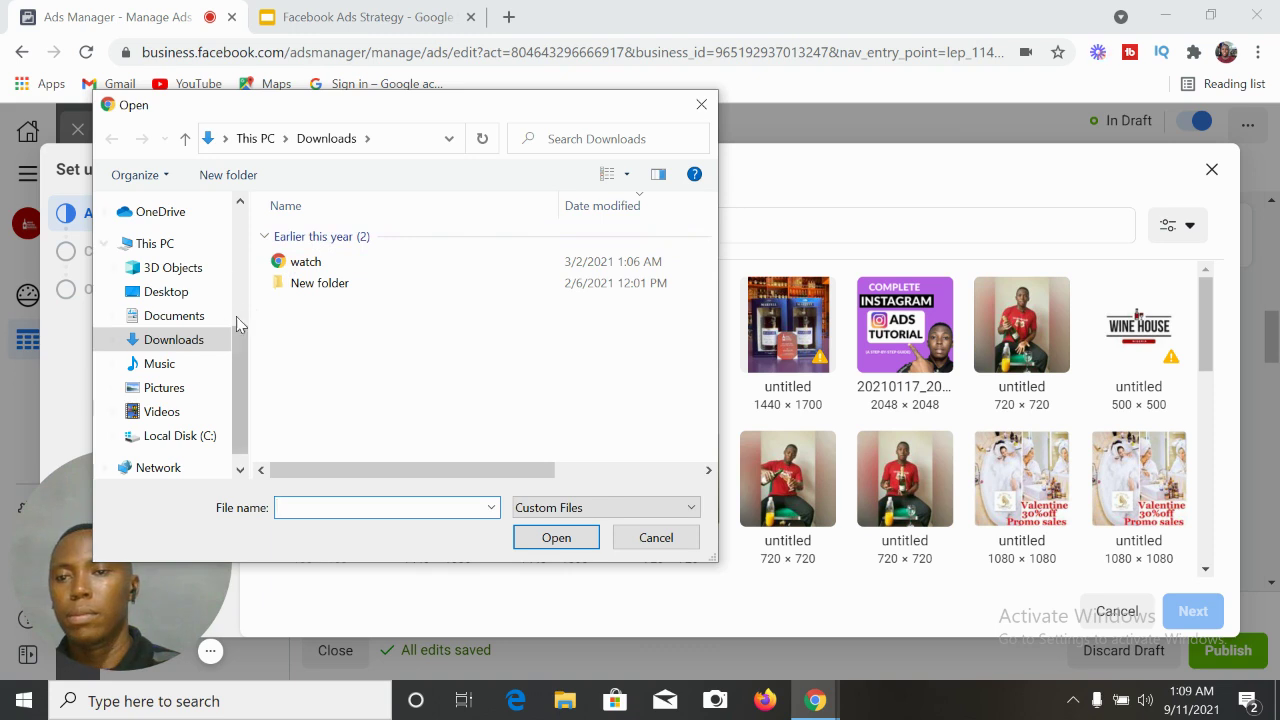
left_click(174, 316)
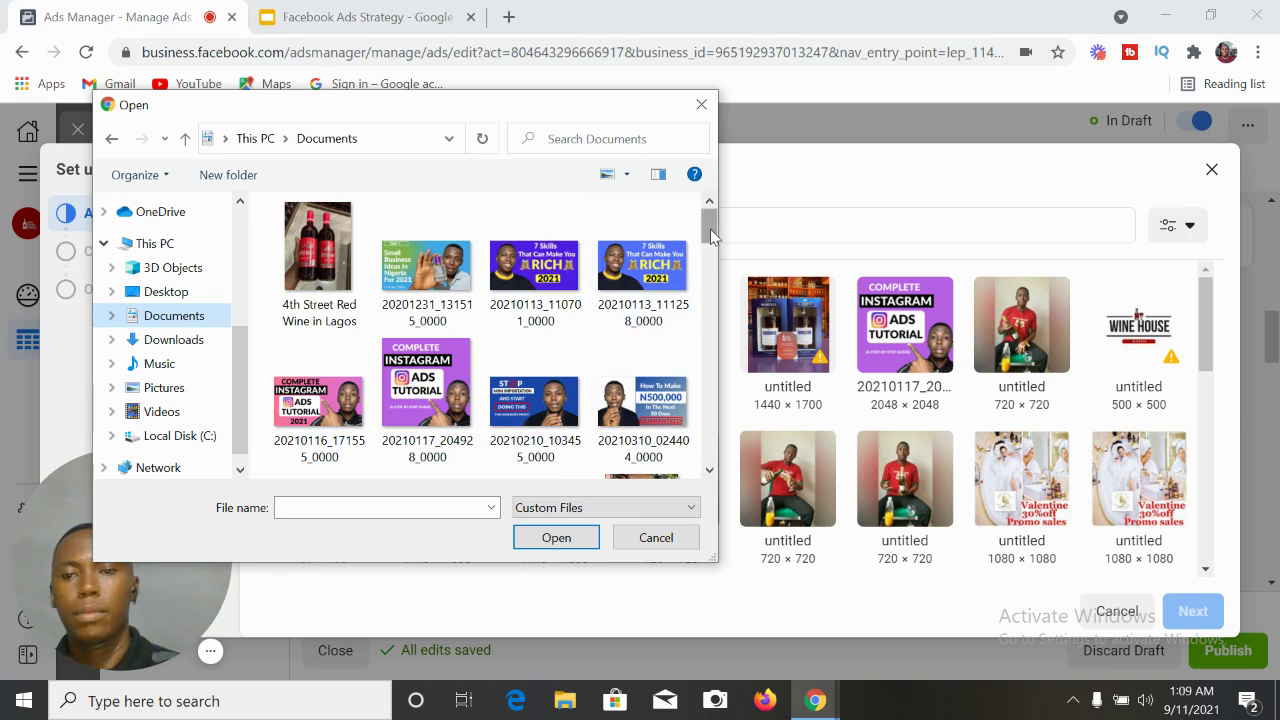
left_click_drag(711, 233, 706, 375)
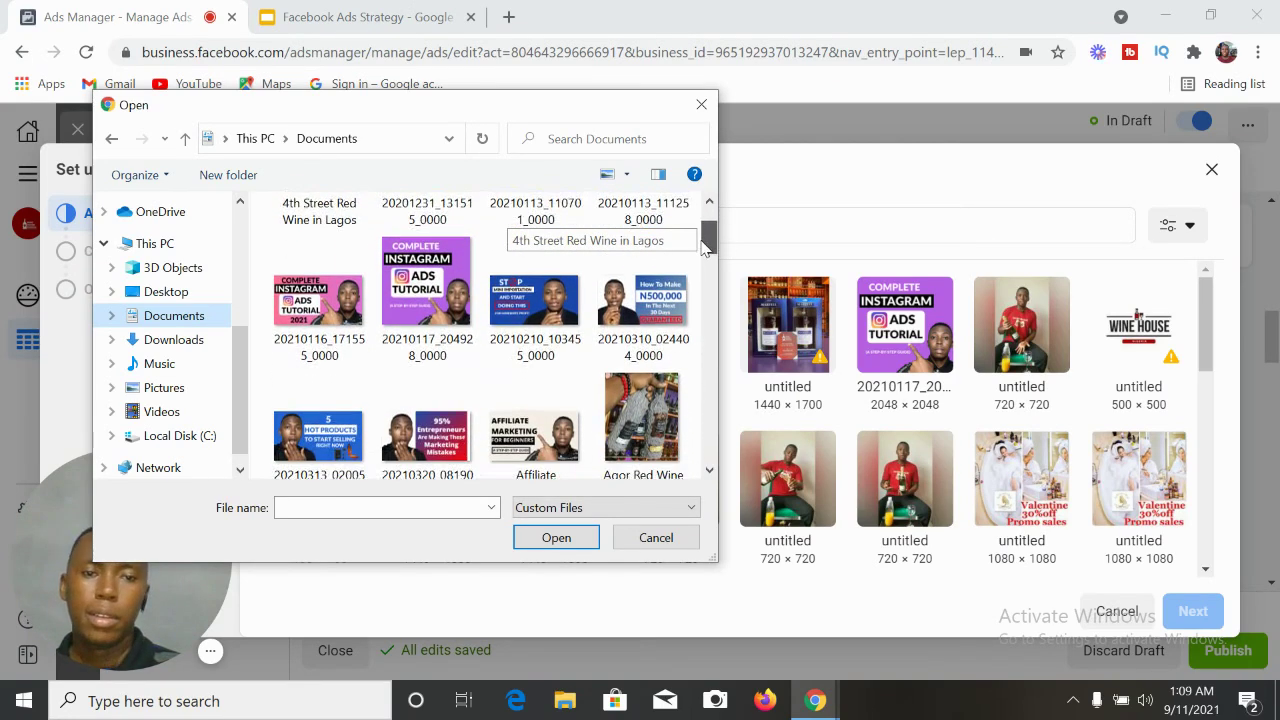
left_click_drag(703, 257, 703, 406)
left_click(643, 343)
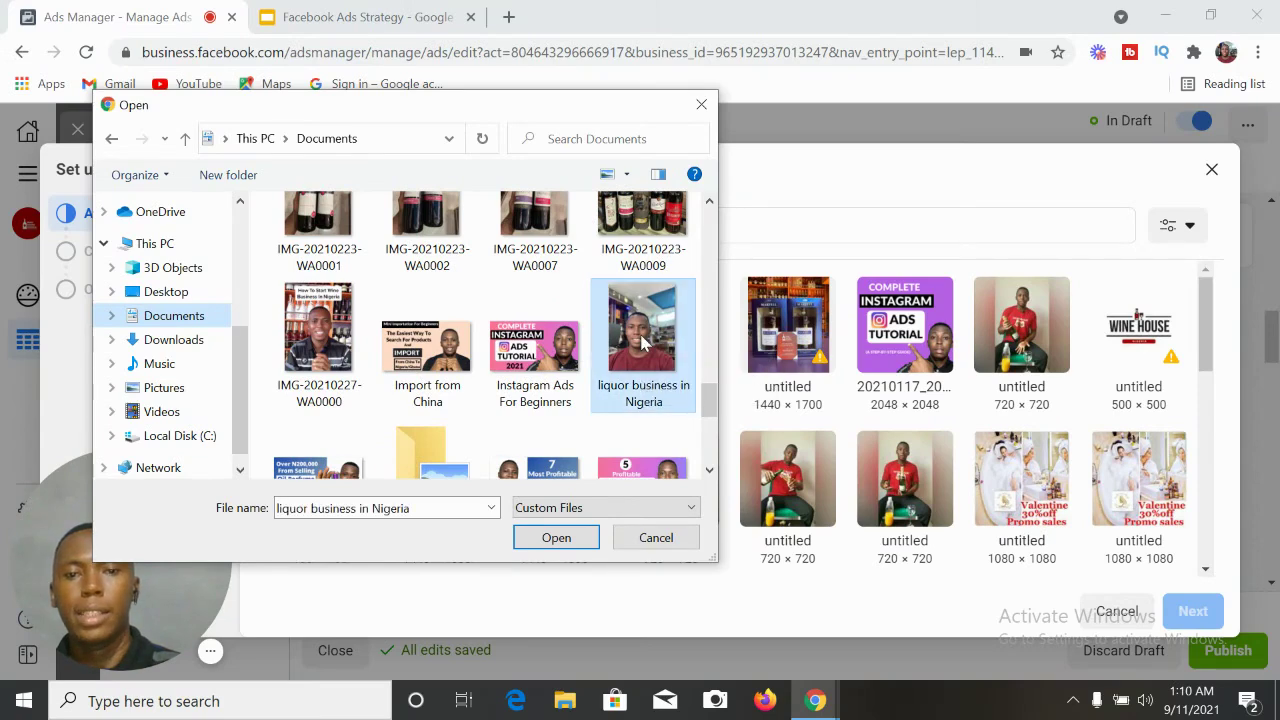
left_click(556, 540)
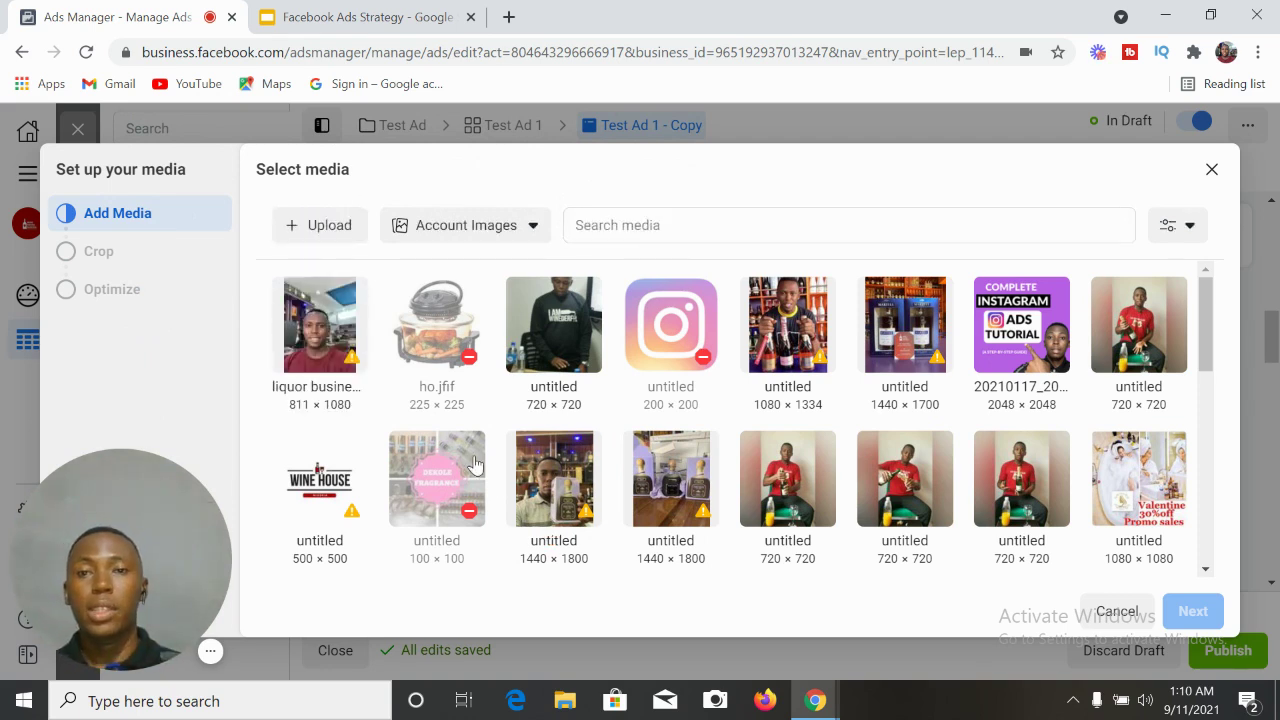
Add the uploaded "liquor business in Nigeria" image to the duplicated ad with the recommended placement crops and media enhancements allowed.
left_click(320, 335)
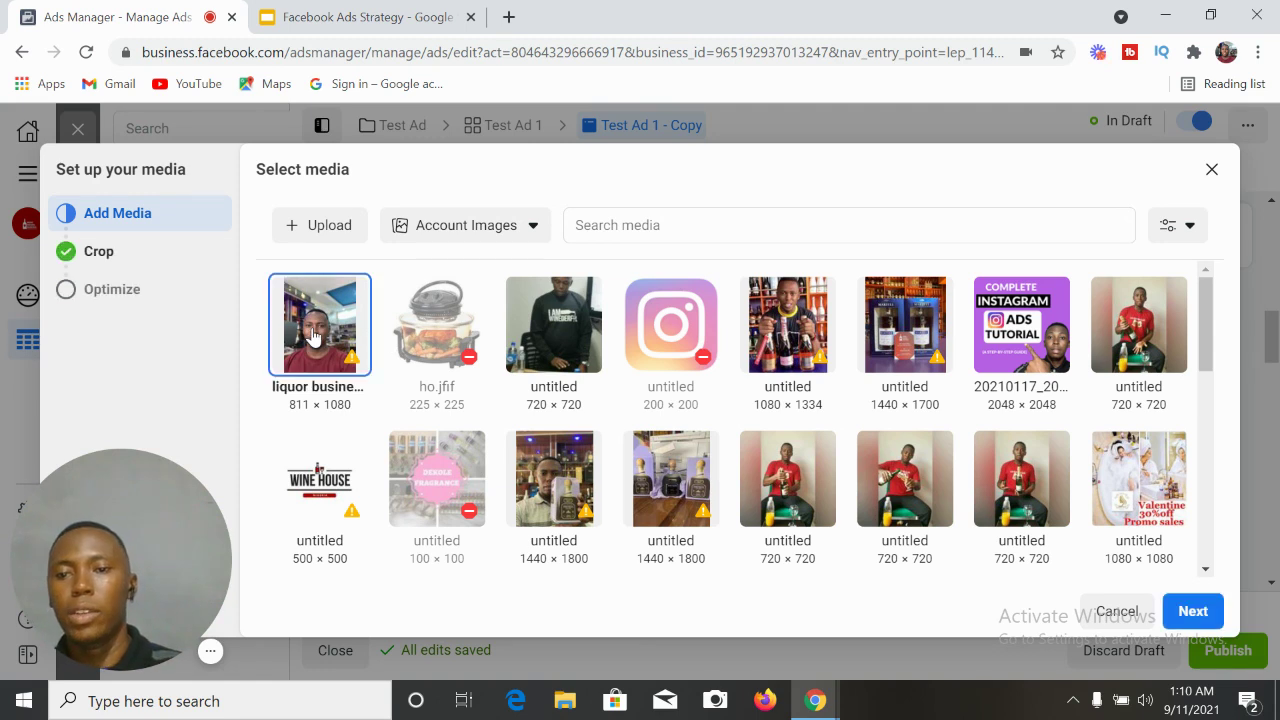
left_click(1193, 610)
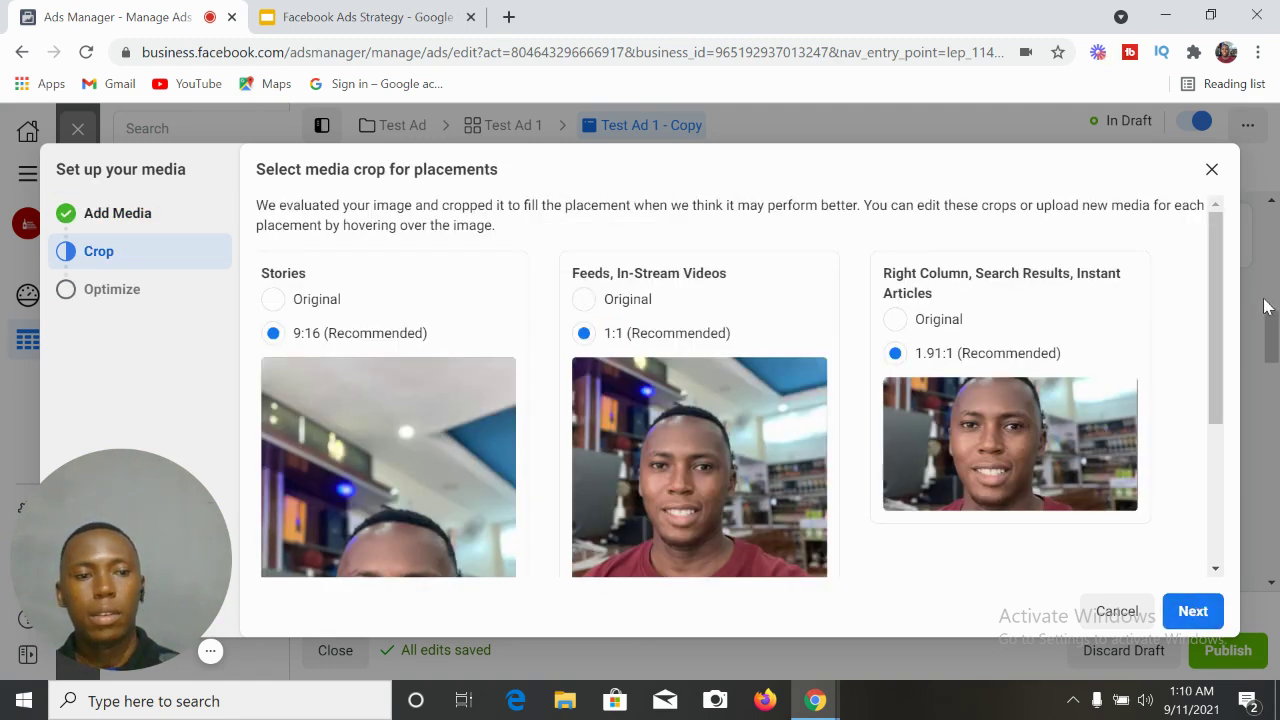
left_click_drag(1213, 330, 1207, 590)
left_click(1193, 611)
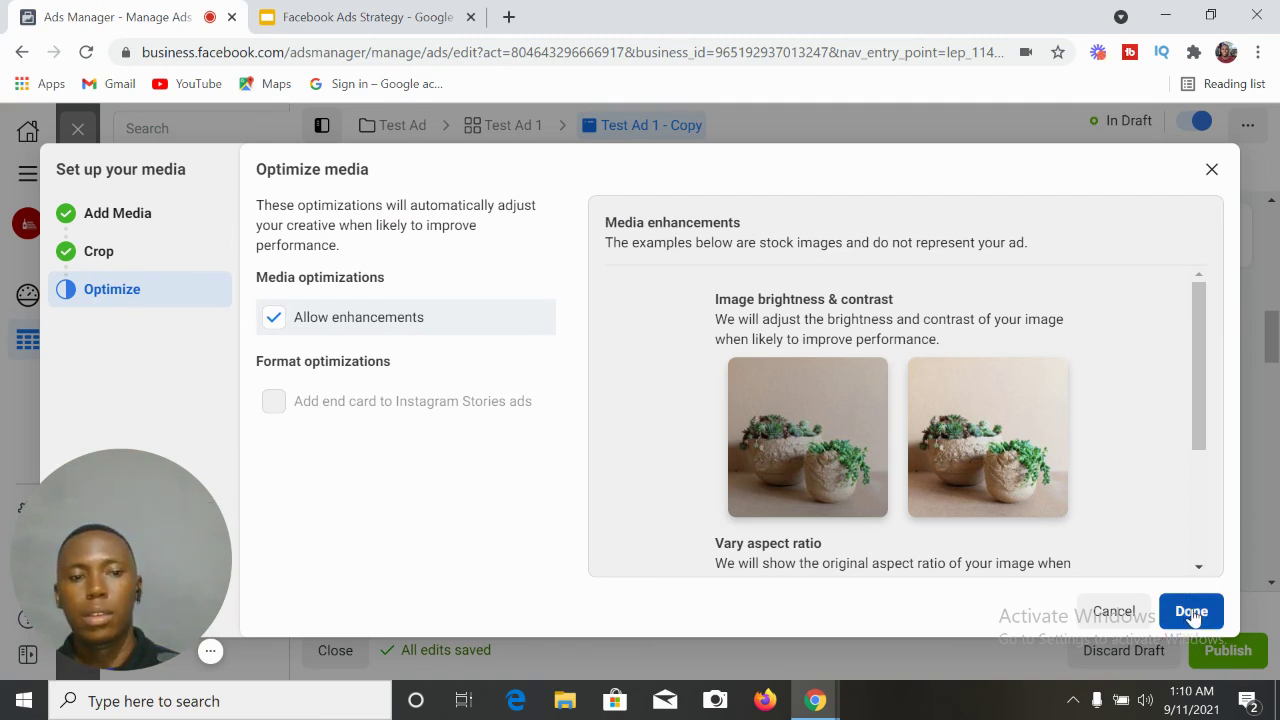
left_click(1193, 611)
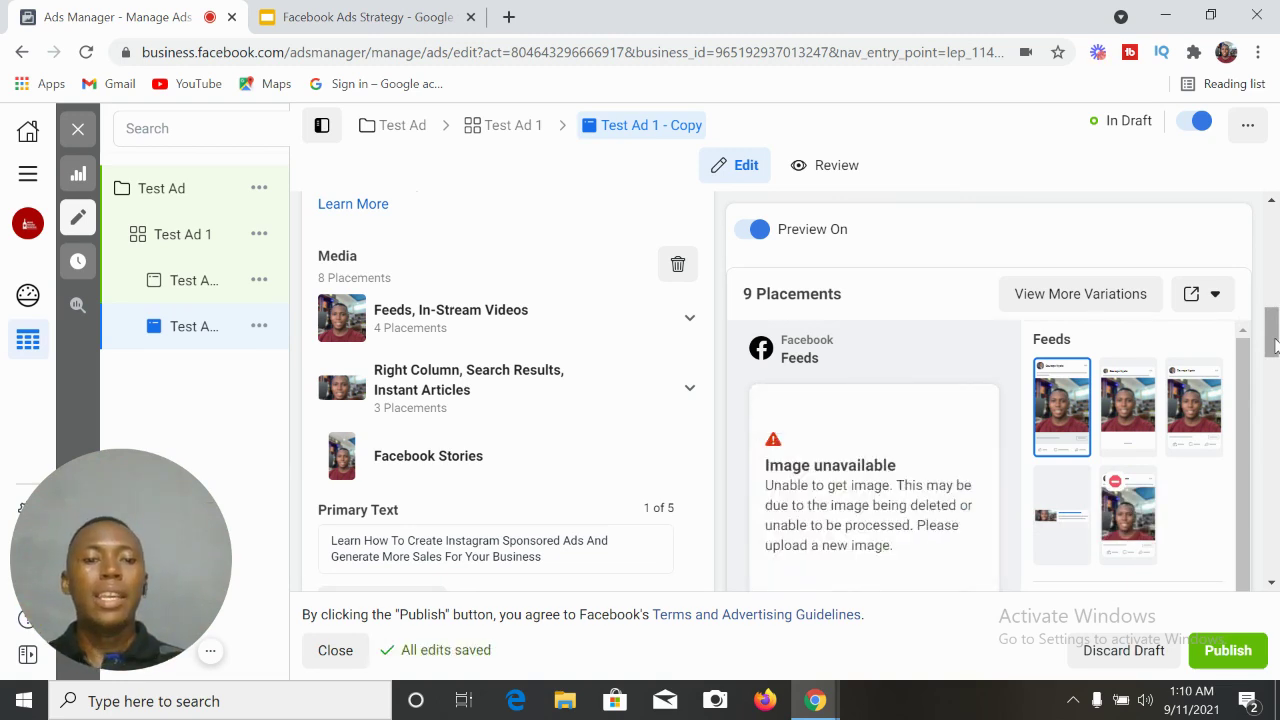
Review the duplicated ad's image previews across placements, and consult the campaign structure slide in the Facebook Ads Strategy presentation.
left_click(1118, 422)
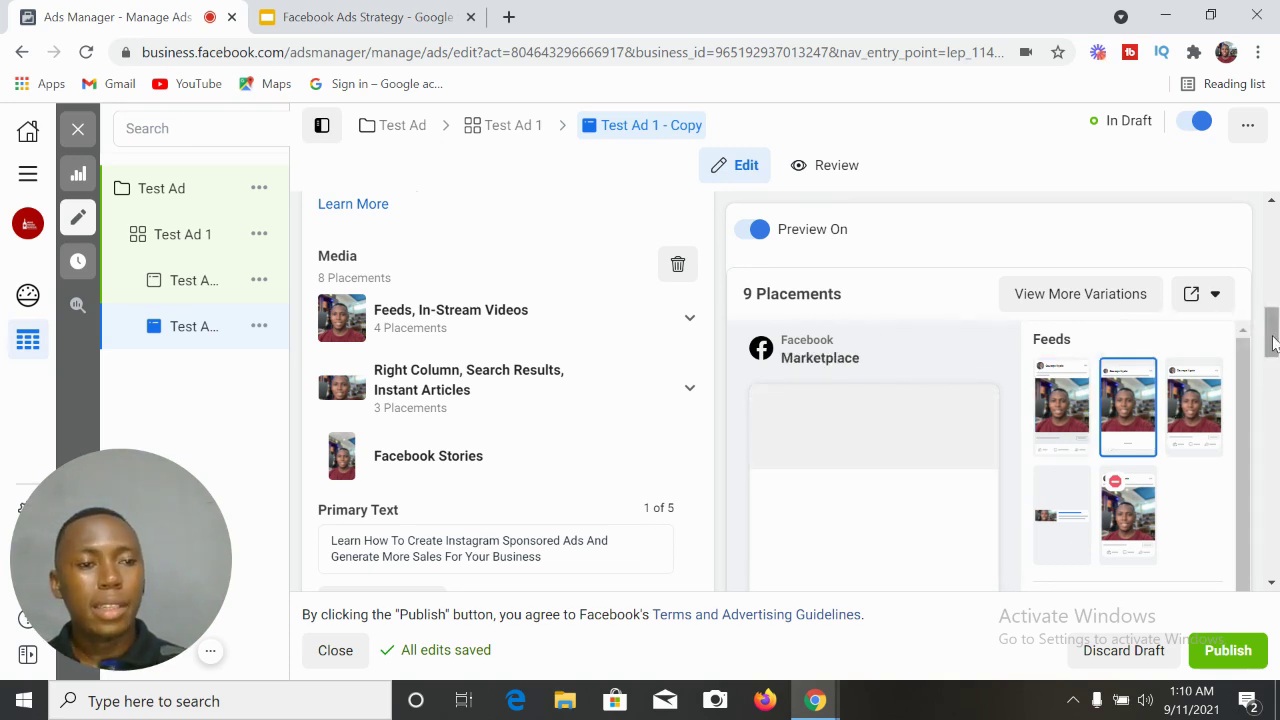
left_click_drag(1272, 343, 1274, 447)
scroll(1274, 447, "down", 8)
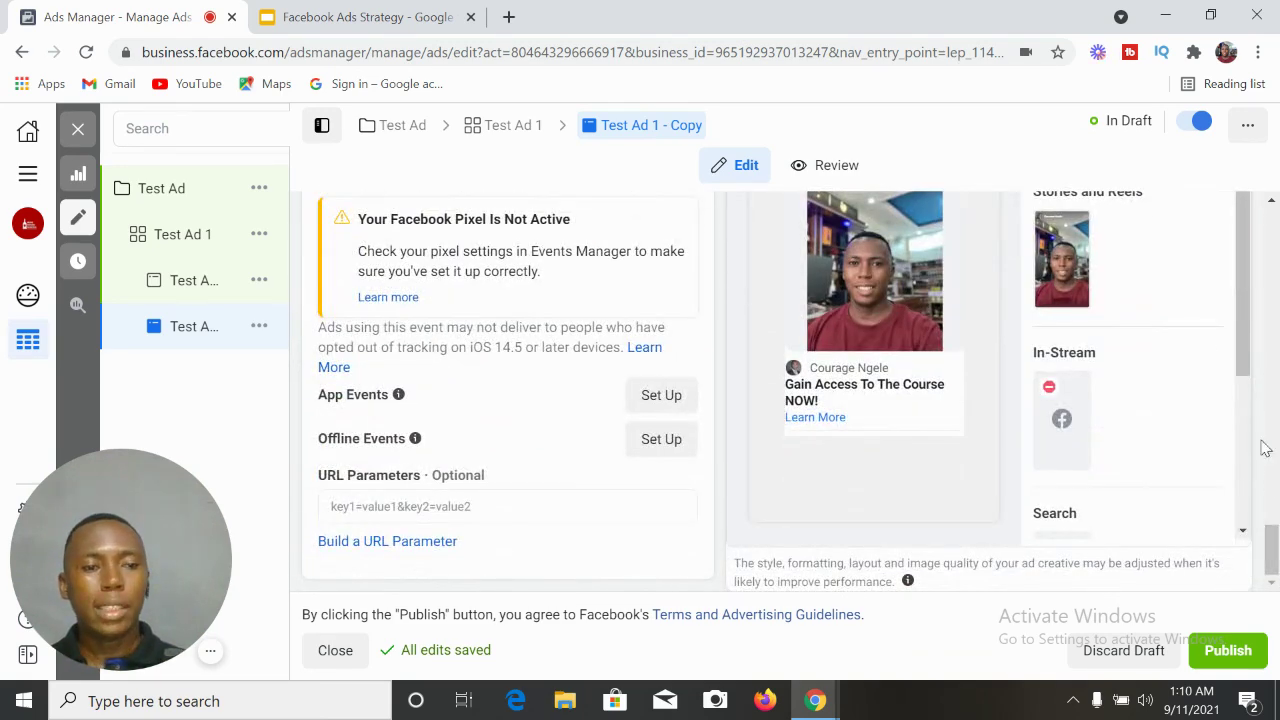
left_click_drag(1237, 363, 1238, 266)
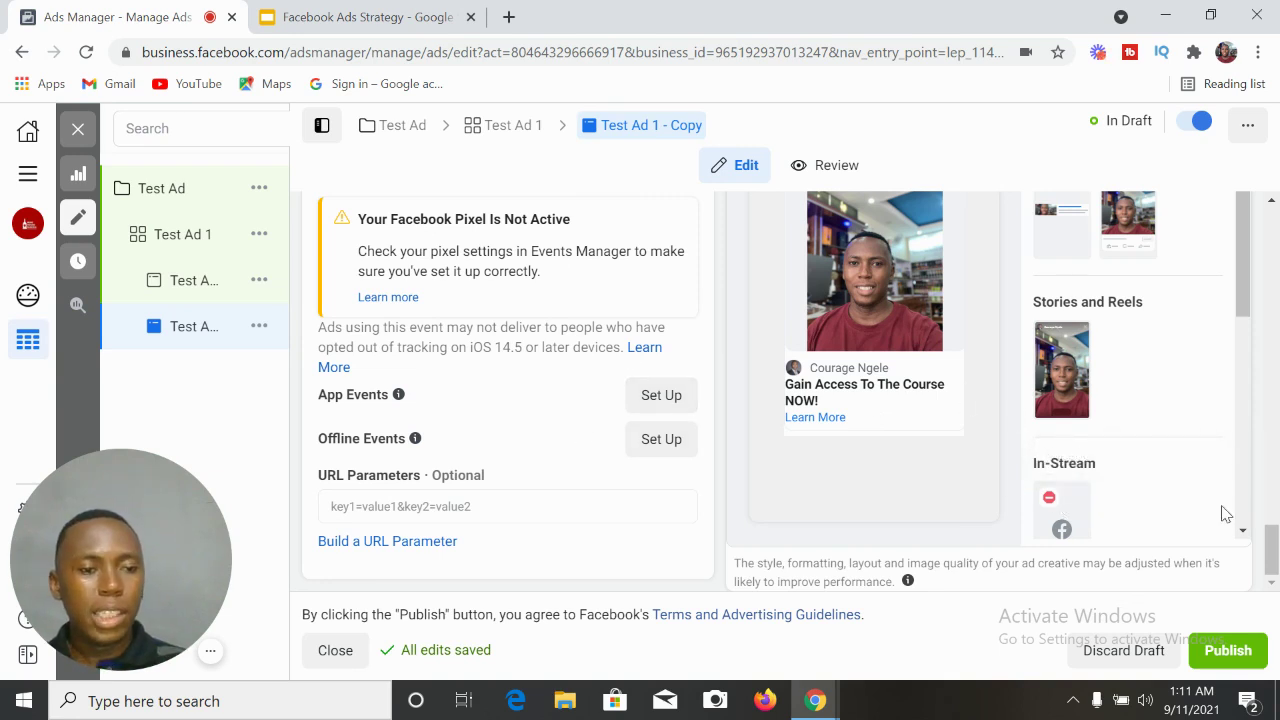
mouse_move(1246, 260)
left_mouse_down()
mouse_move(1250, 470)
mouse_move(1249, 249)
left_mouse_up()
left_click_drag(1272, 535, 1275, 445)
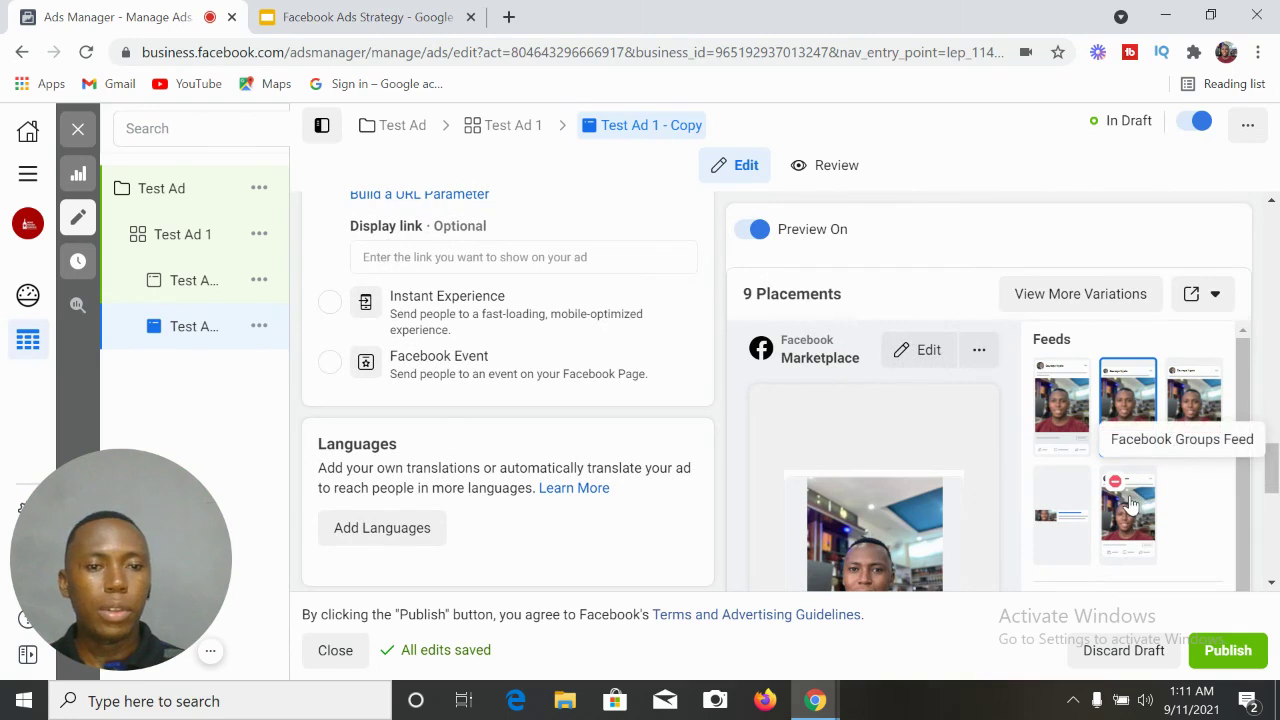
left_click_drag(1275, 490, 1273, 388)
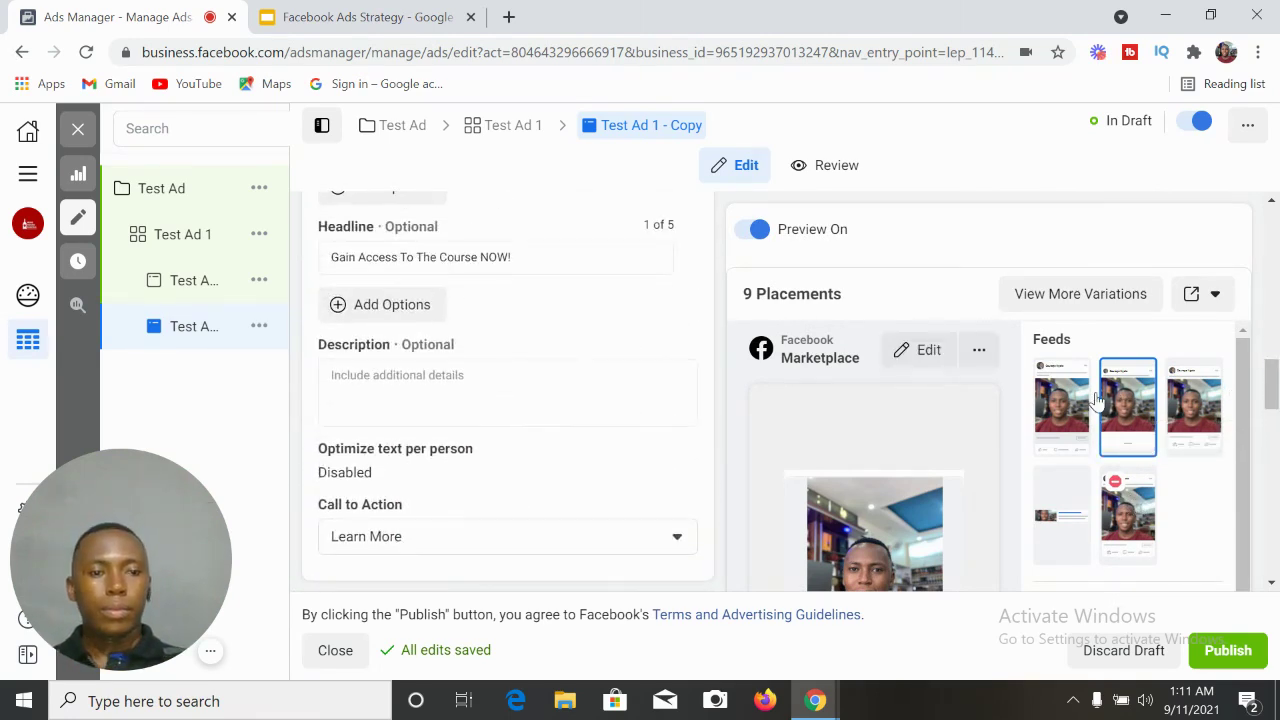
left_click(1065, 398)
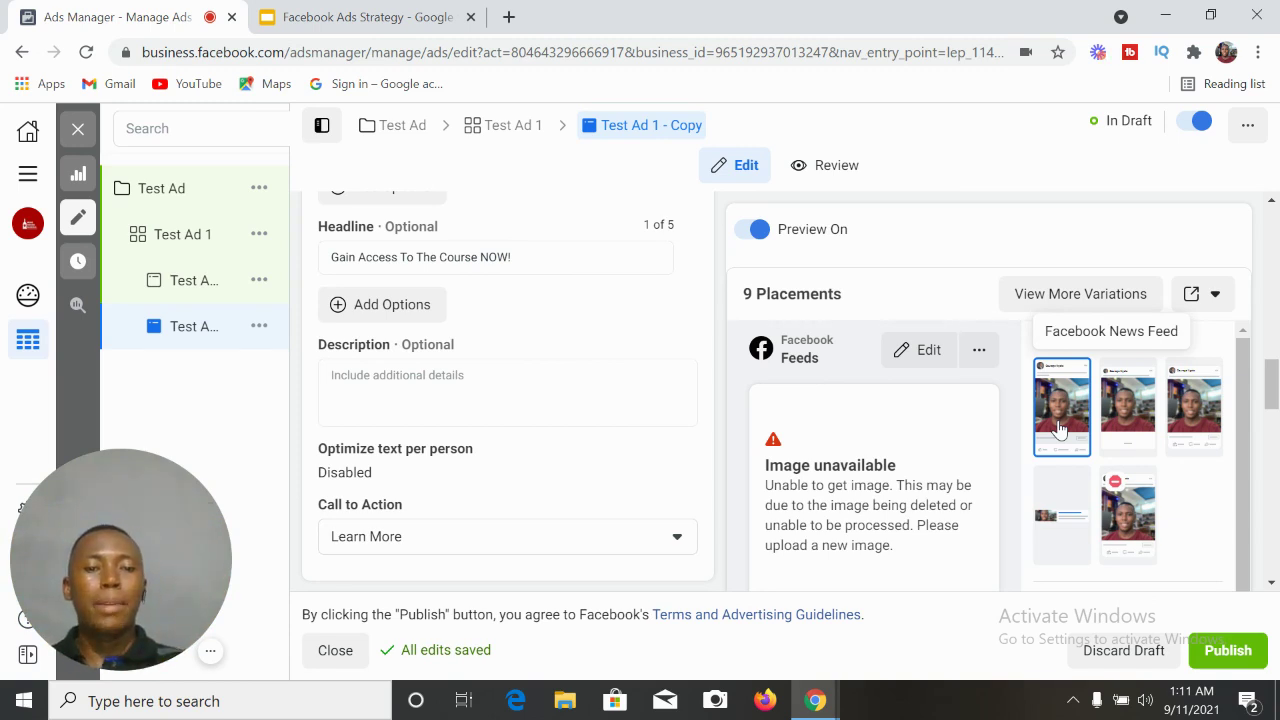
left_click(1121, 412)
left_click_drag(1268, 378, 1274, 352)
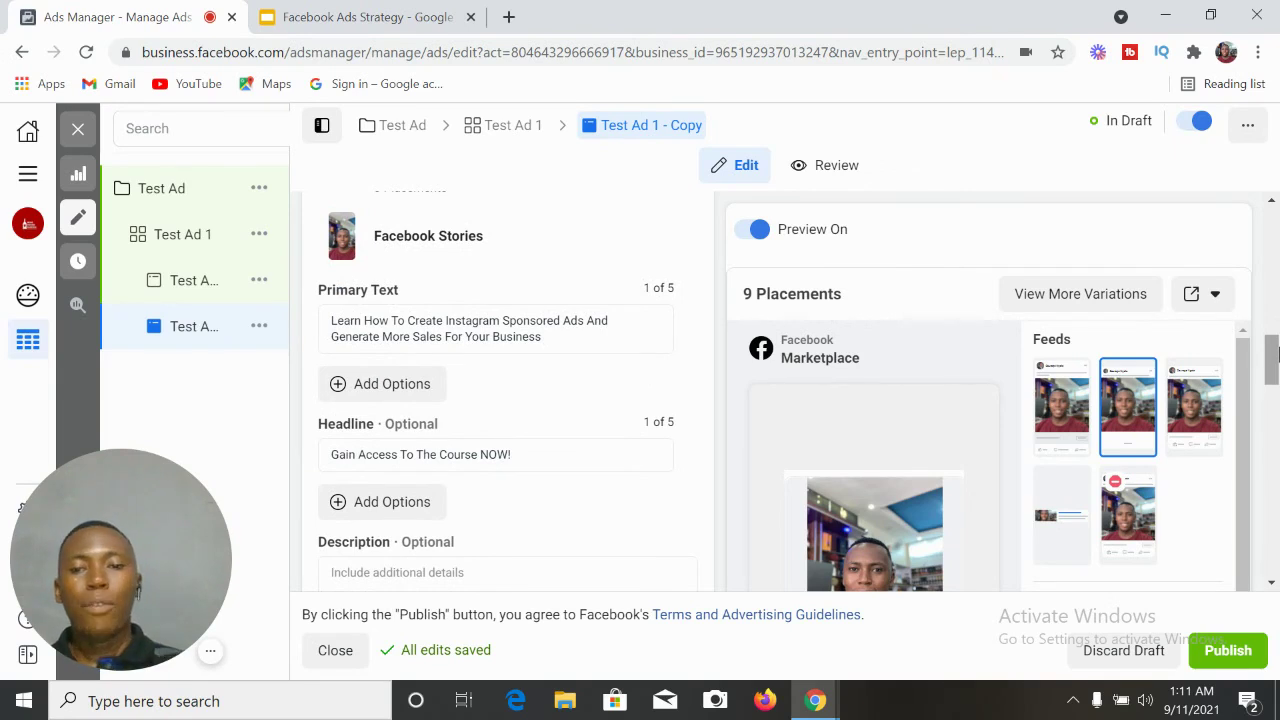
left_click(360, 17)
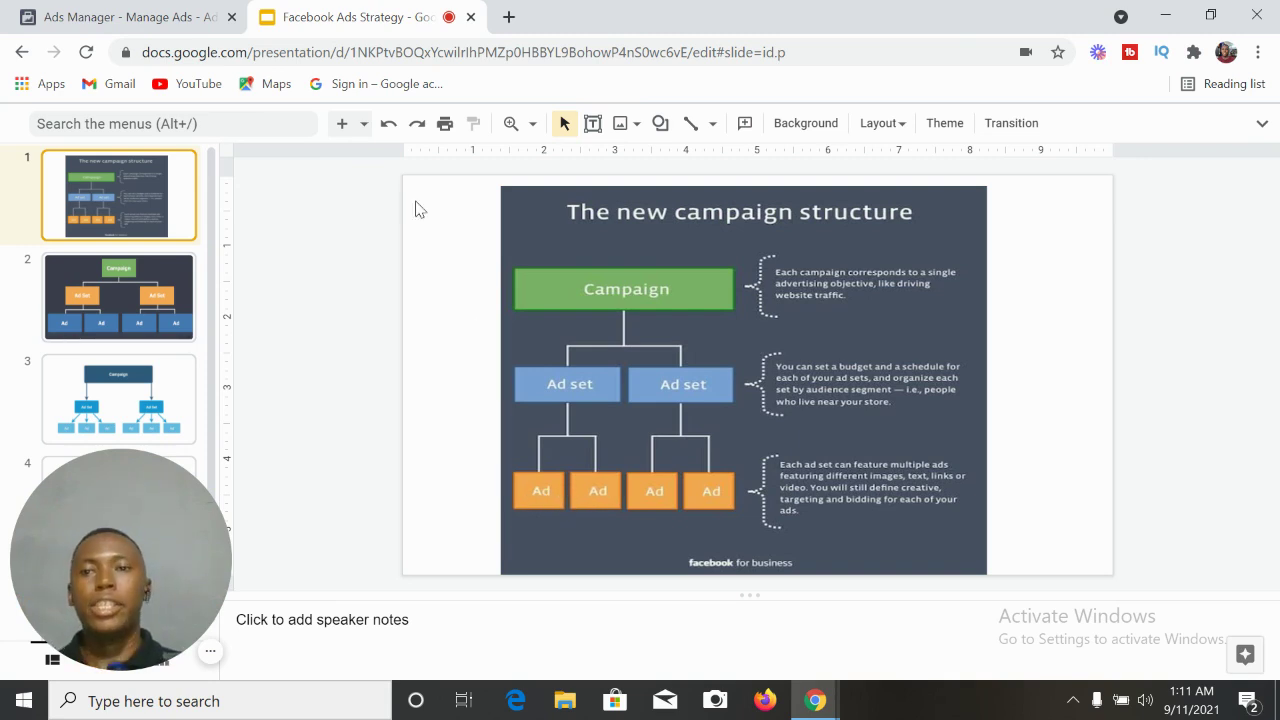
left_click(186, 26)
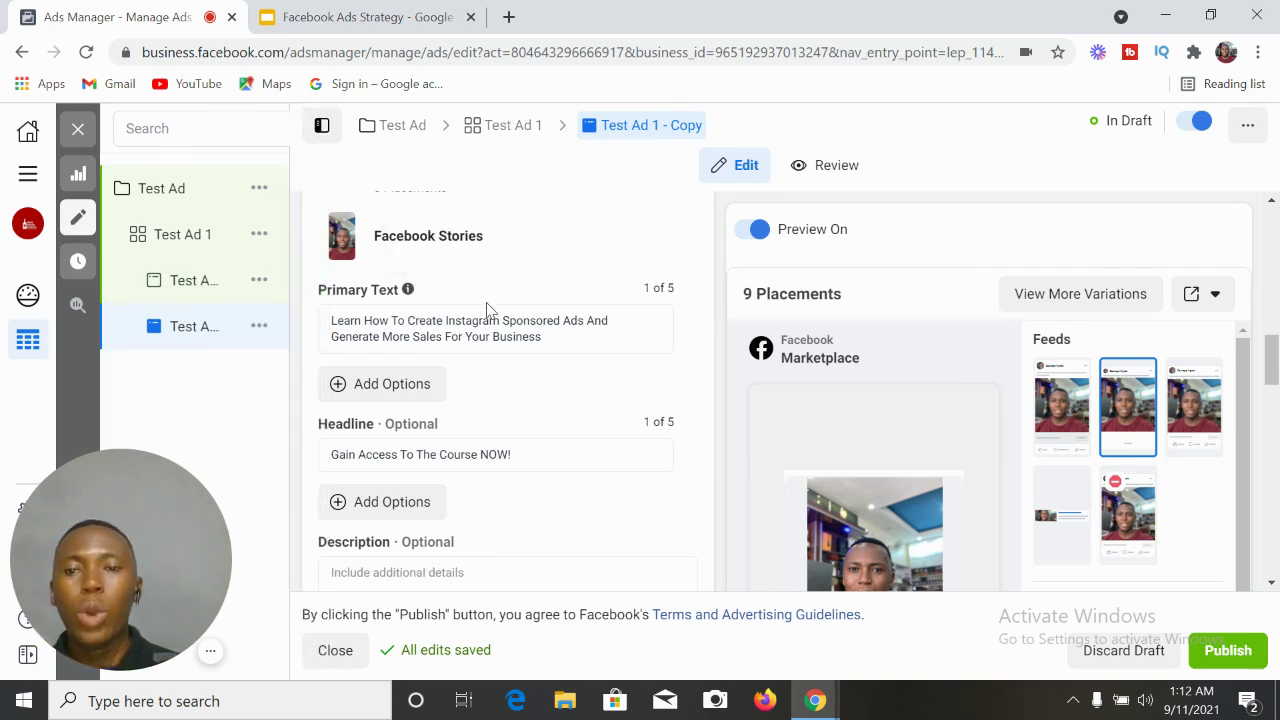
Rename the duplicated ad as "Test Ad 1 - Image".
scroll(604, 300, "up", 10)
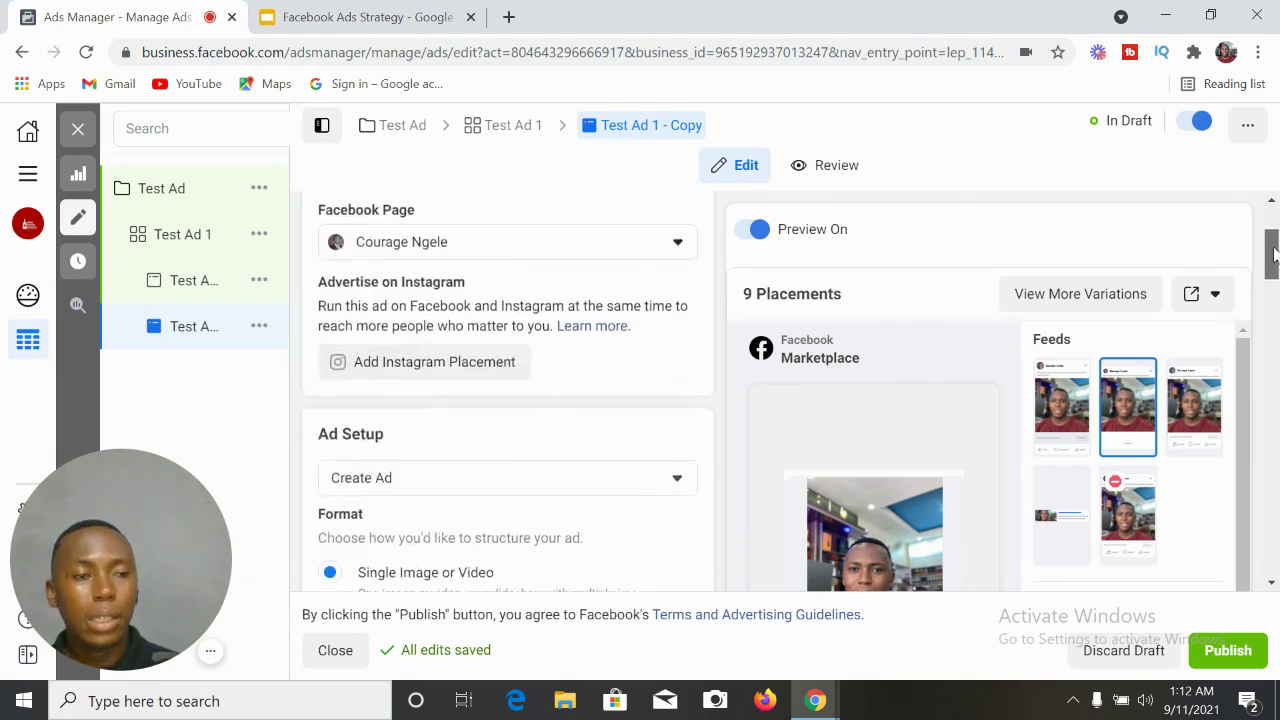
left_click(437, 281)
key("BackSpace")
key("BackSpace")
key("BackSpace")
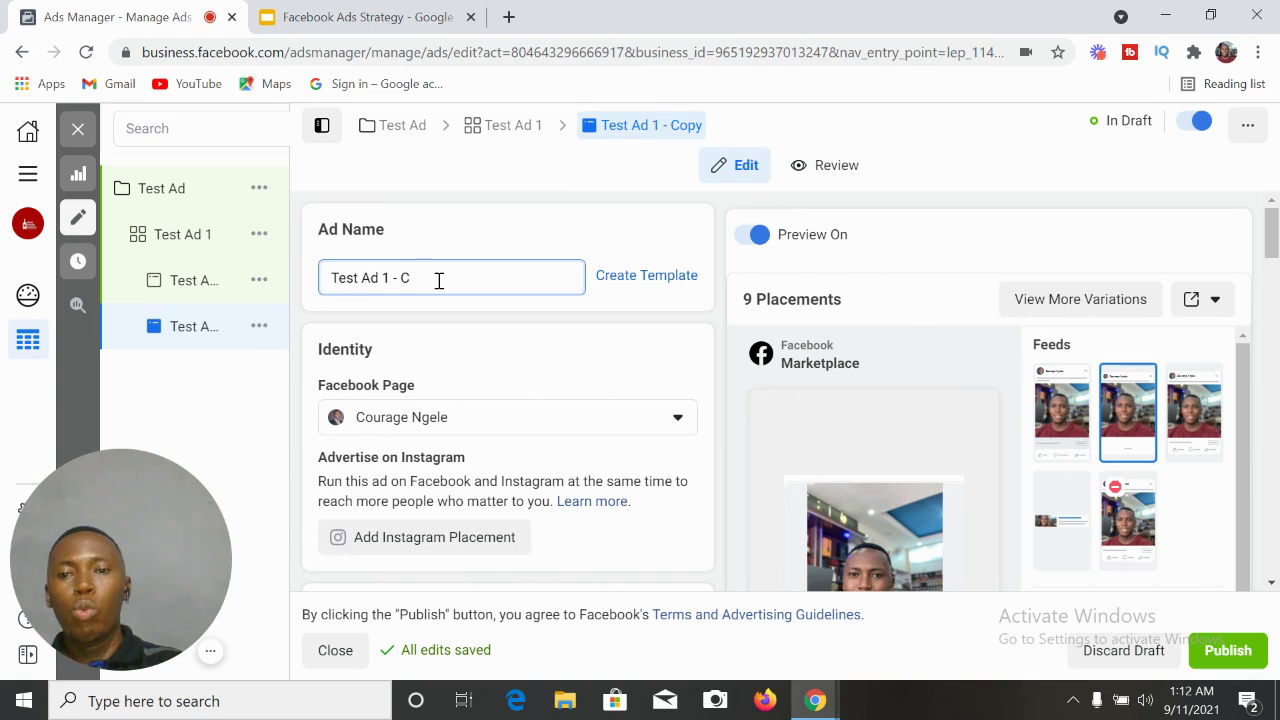
type("mage")
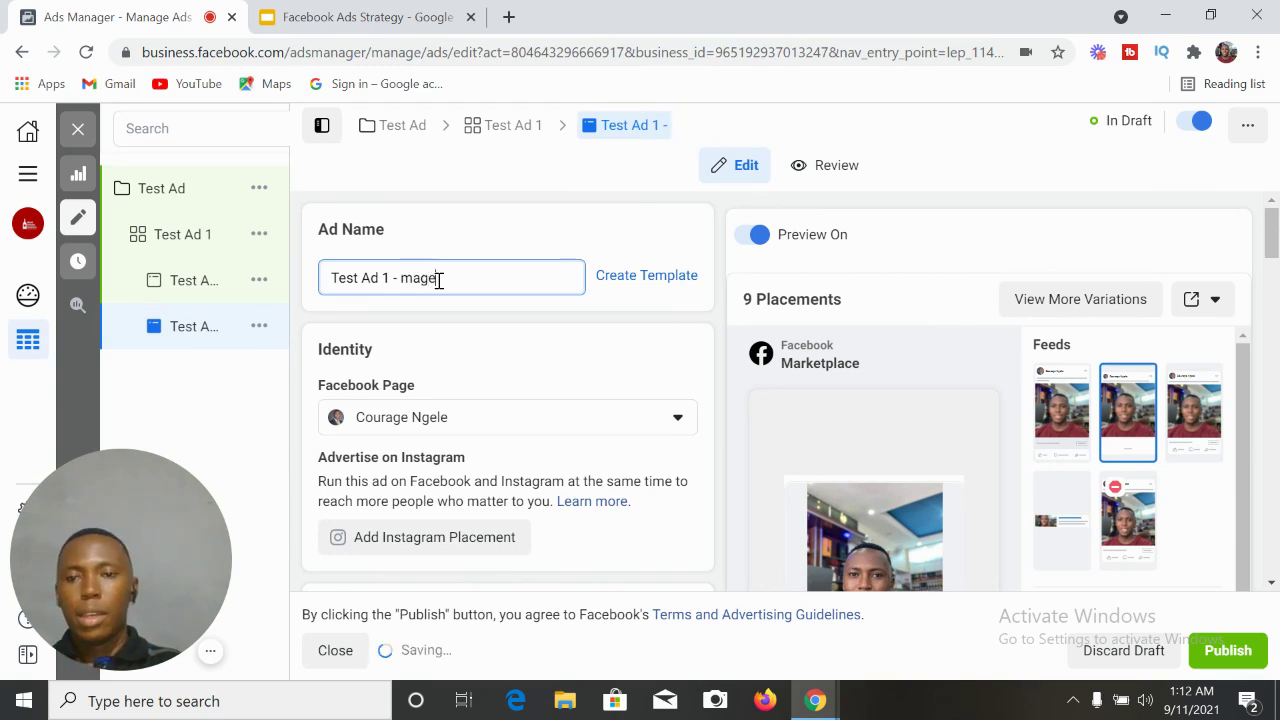
key("BackSpace")
key("BackSpace")
key("BackSpace")
key("BackSpace")
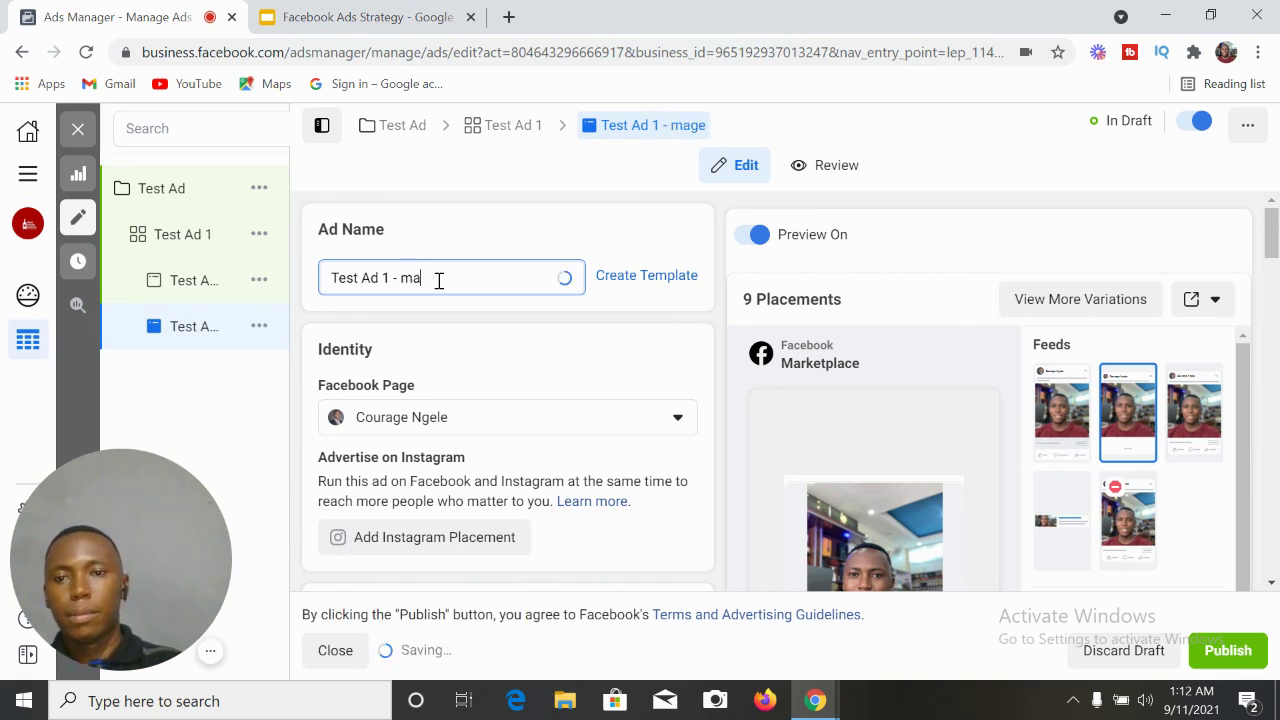
type("IImage")
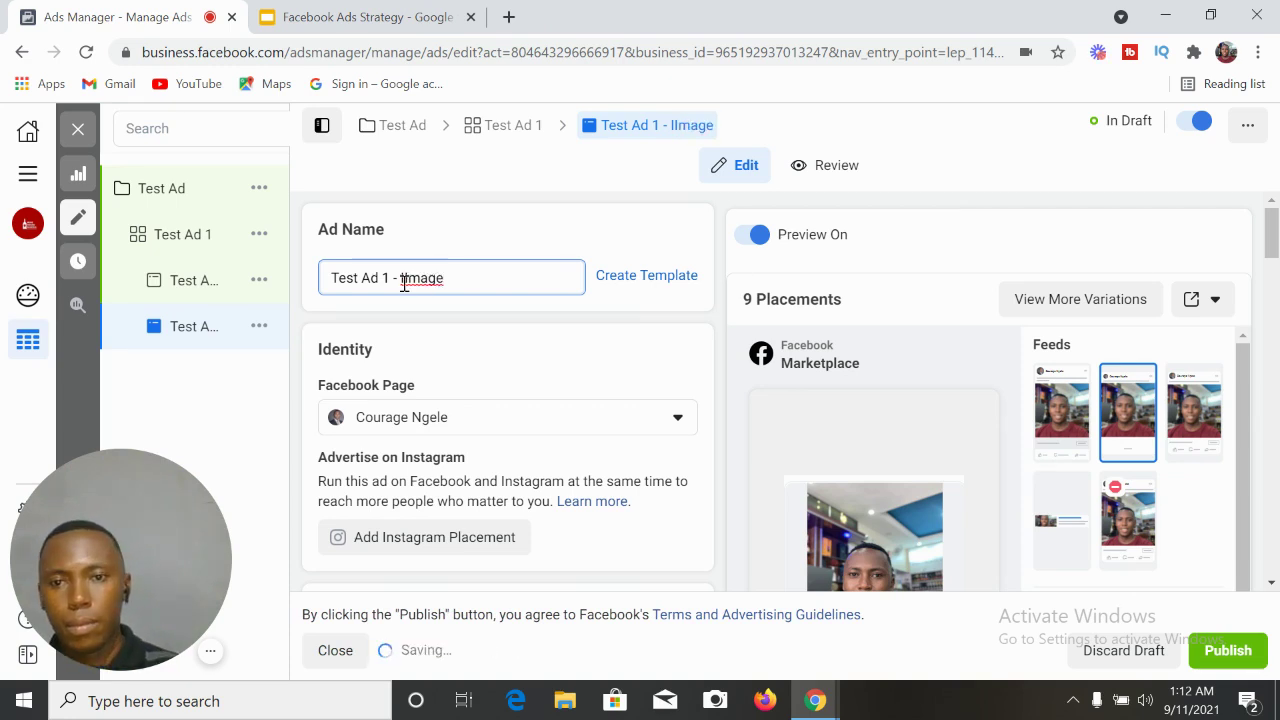
left_click(408, 277)
key("BackSpace")
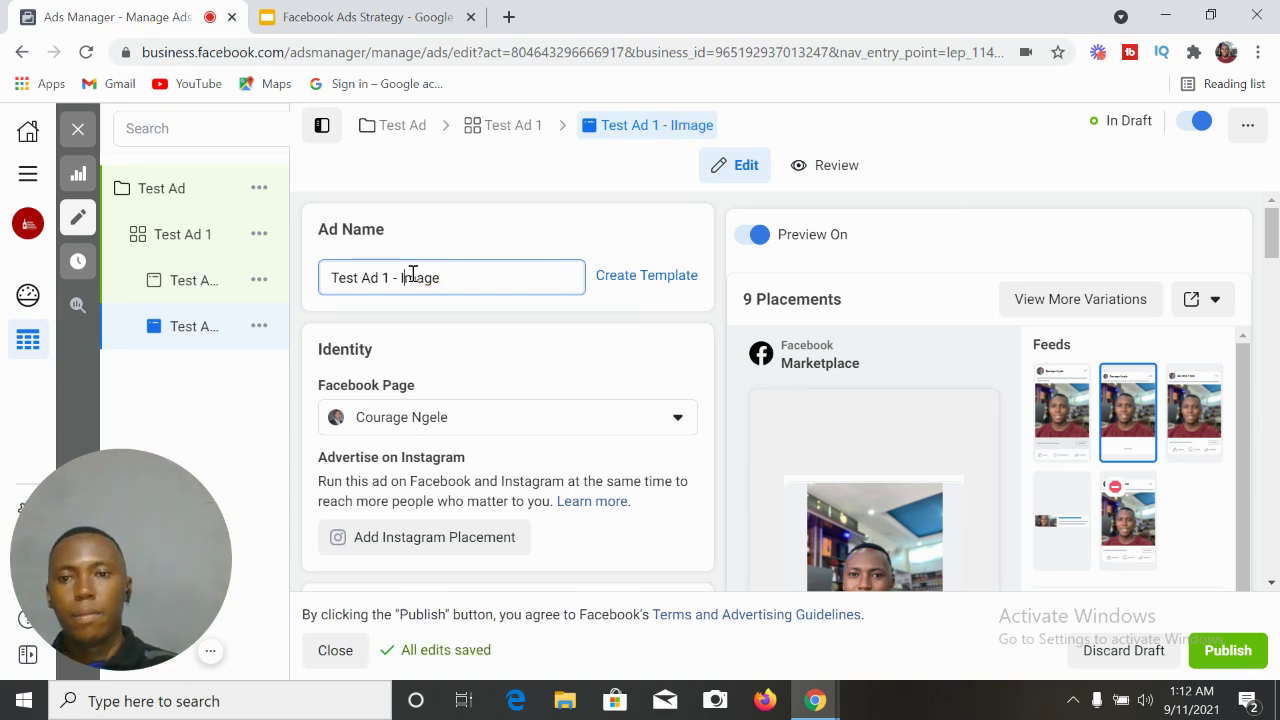
left_click(491, 275)
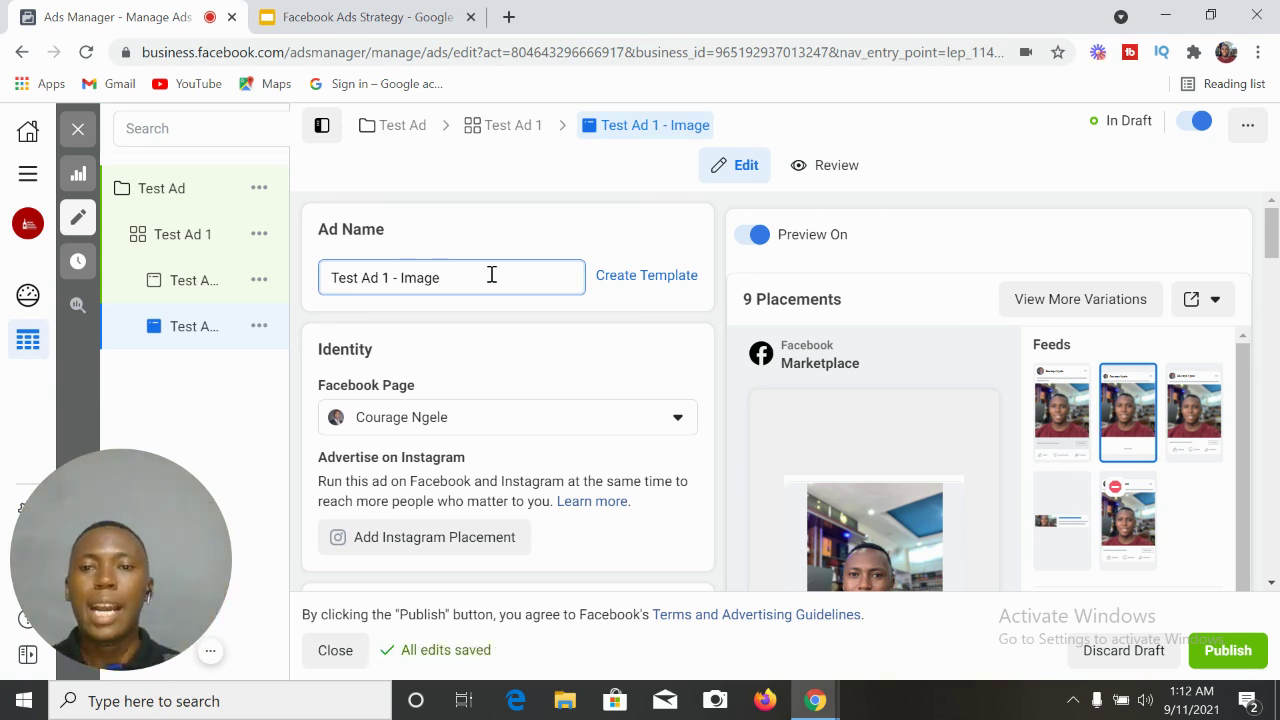
Open the original ad in the Test Ad 1 ad set and rename it as "Test Ad 1 - Video".
mouse_move(223, 286)
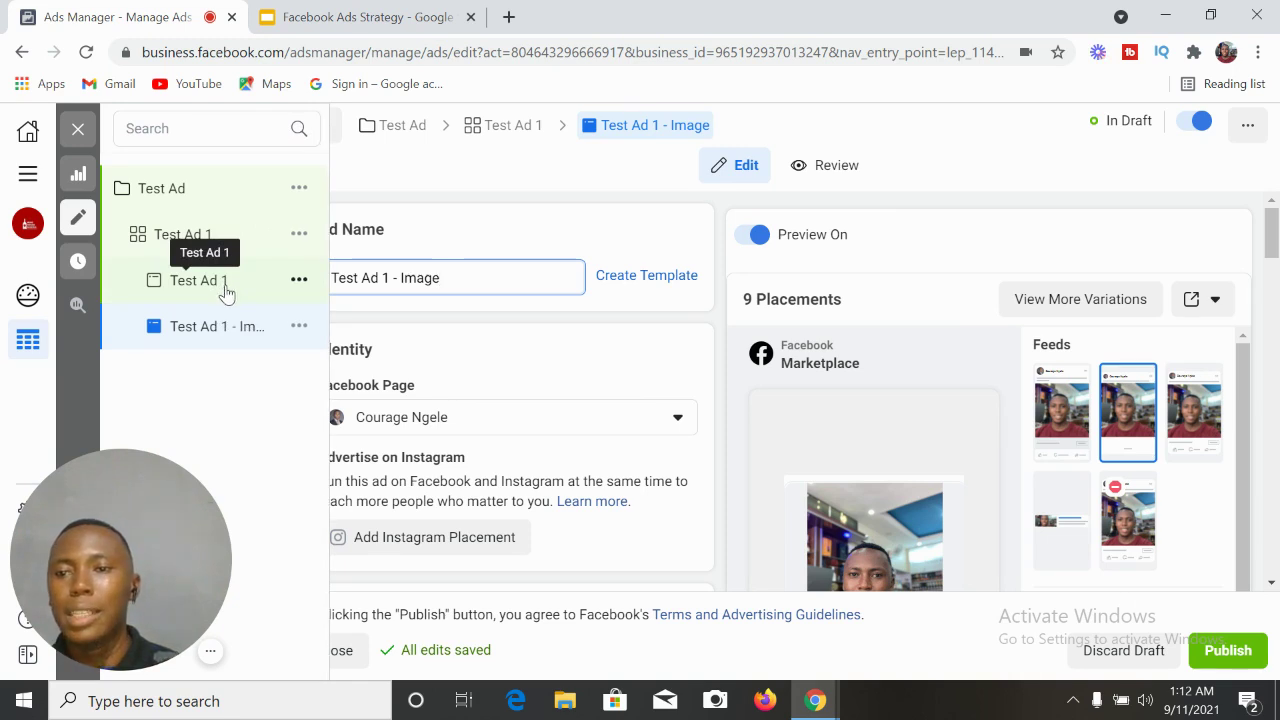
left_click(226, 290)
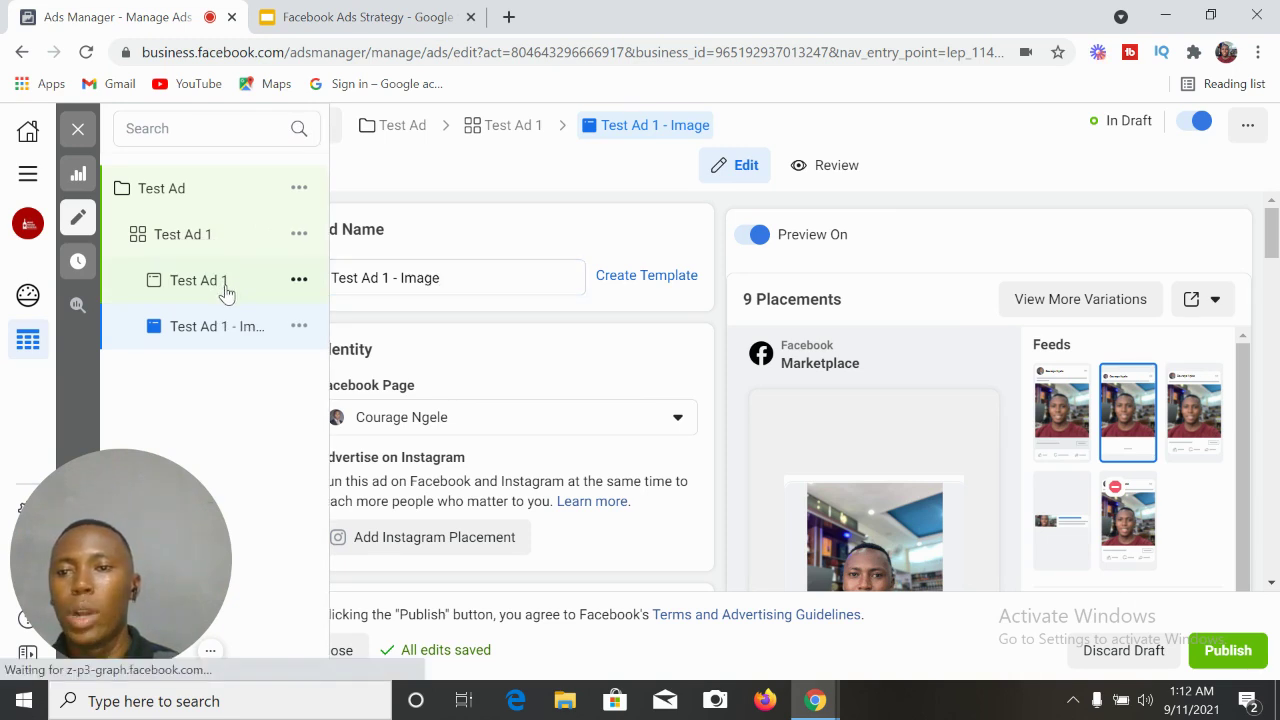
left_click(436, 279)
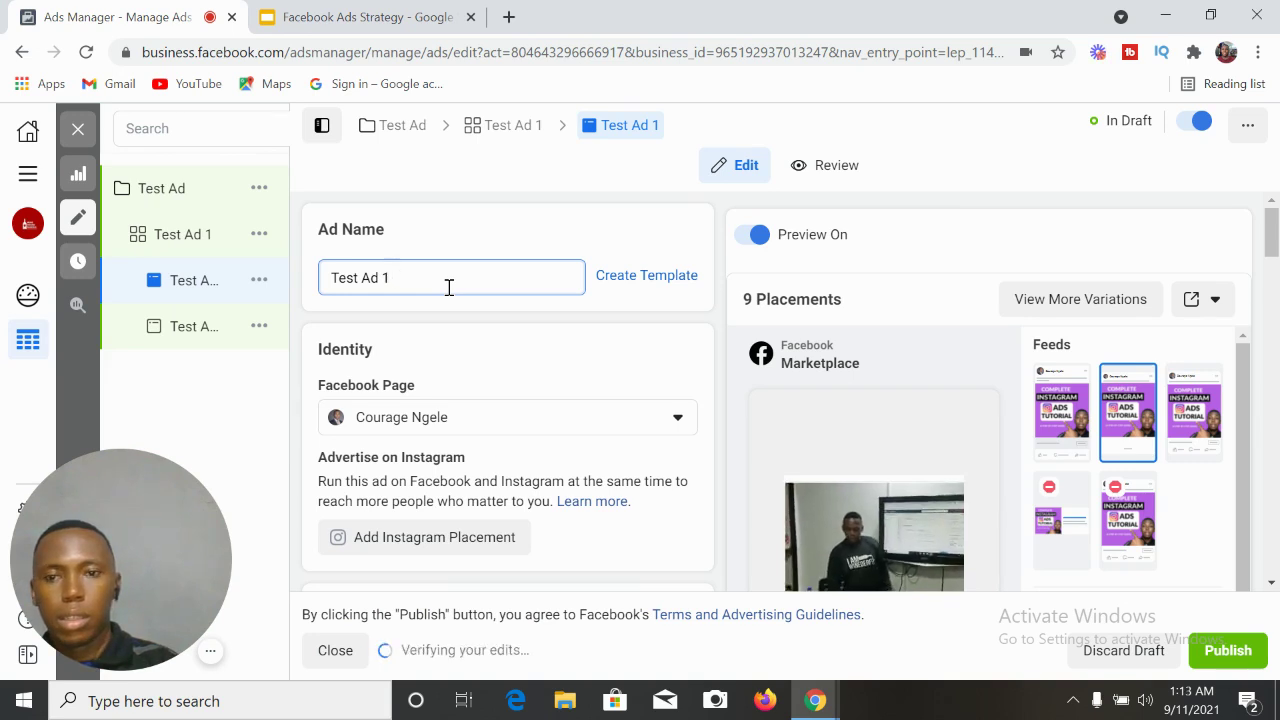
type("-")
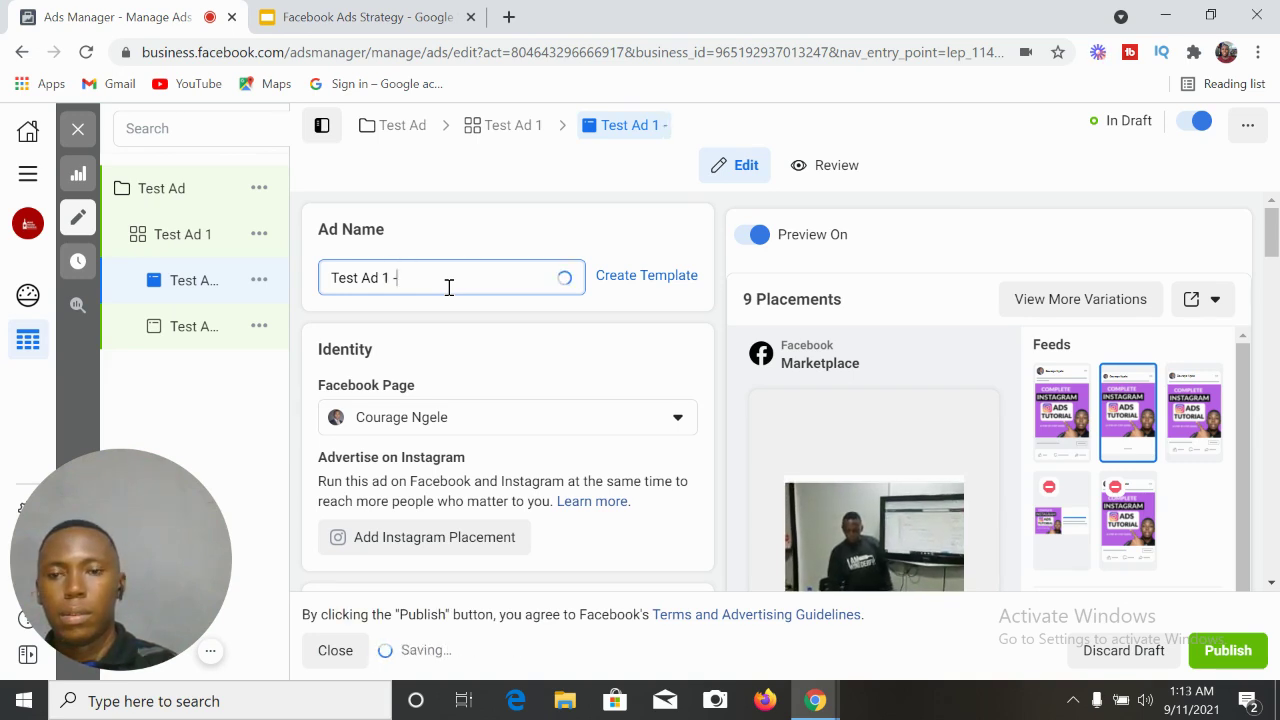
type(" V")
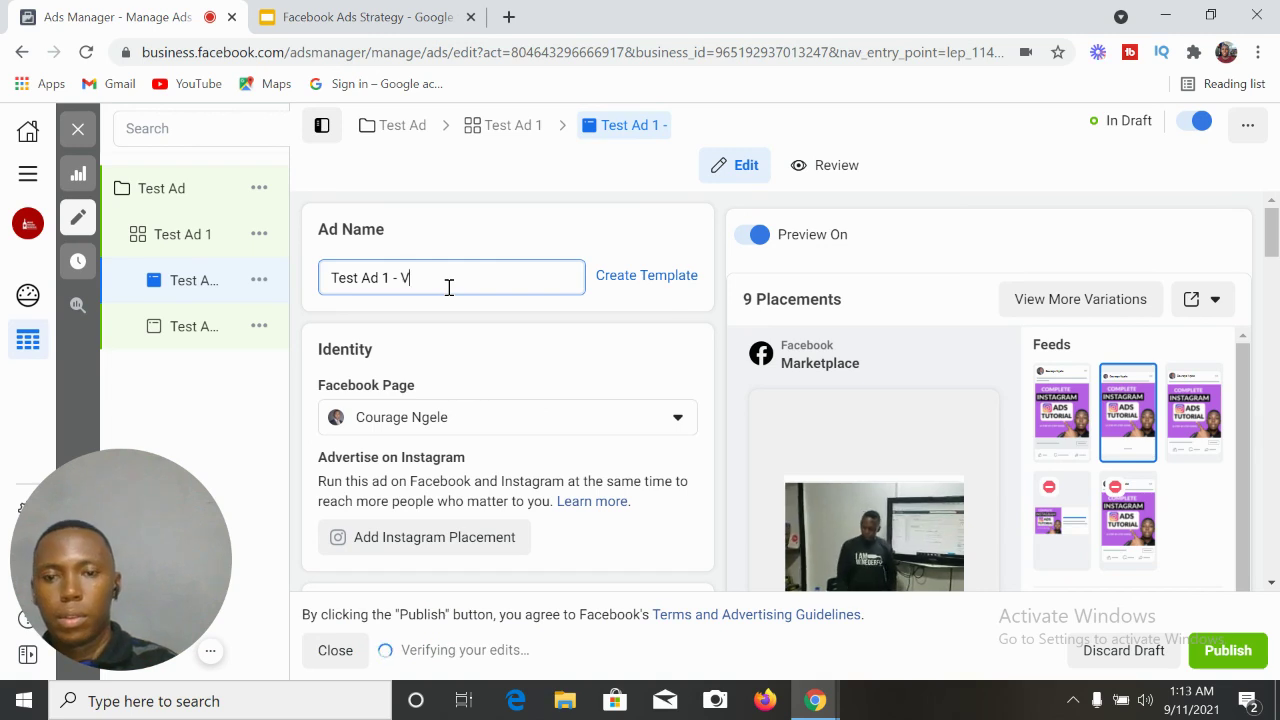
type("deo")
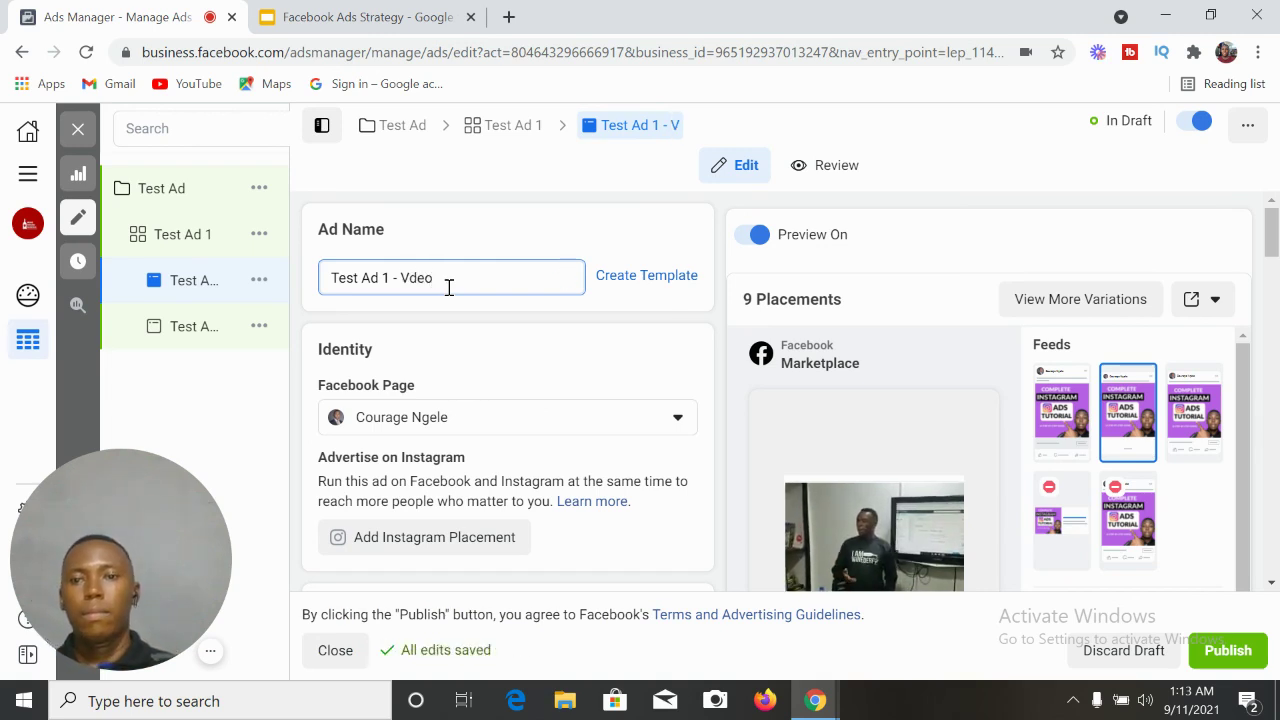
key("BackSpace")
key("BackSpace")
key("BackSpace")
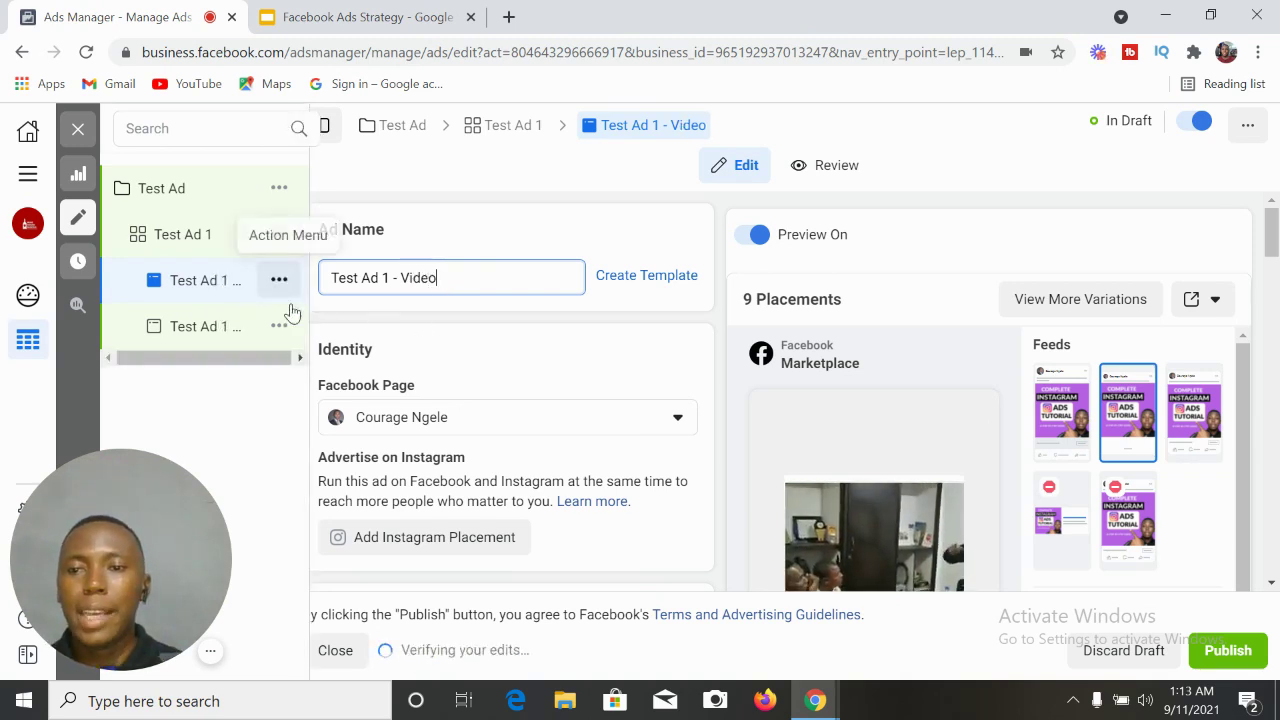
Compare the settings, media and placement previews of the video ad and the image ad.
scroll(589, 413, "down", 3)
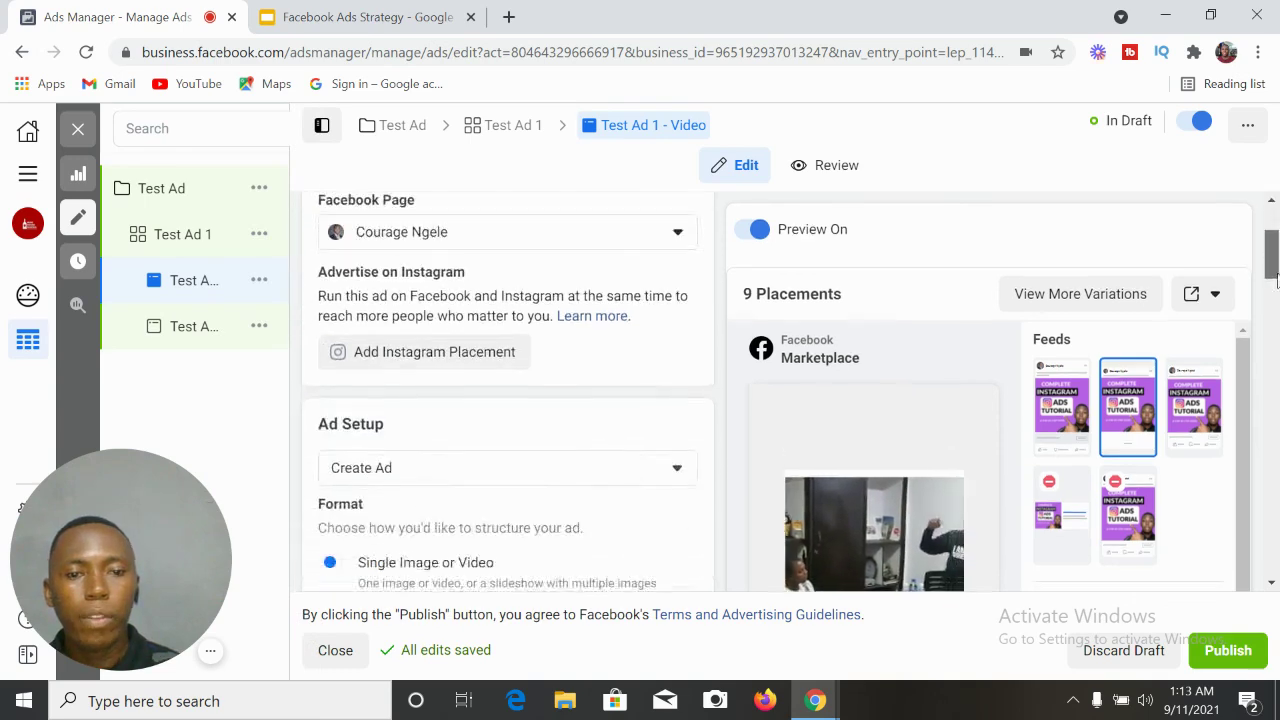
mouse_move(1245, 372)
left_mouse_down()
mouse_move(1245, 440)
mouse_move(1246, 397)
left_mouse_up()
left_click_drag(1268, 313, 1274, 485)
left_click_drag(1276, 553, 1274, 508)
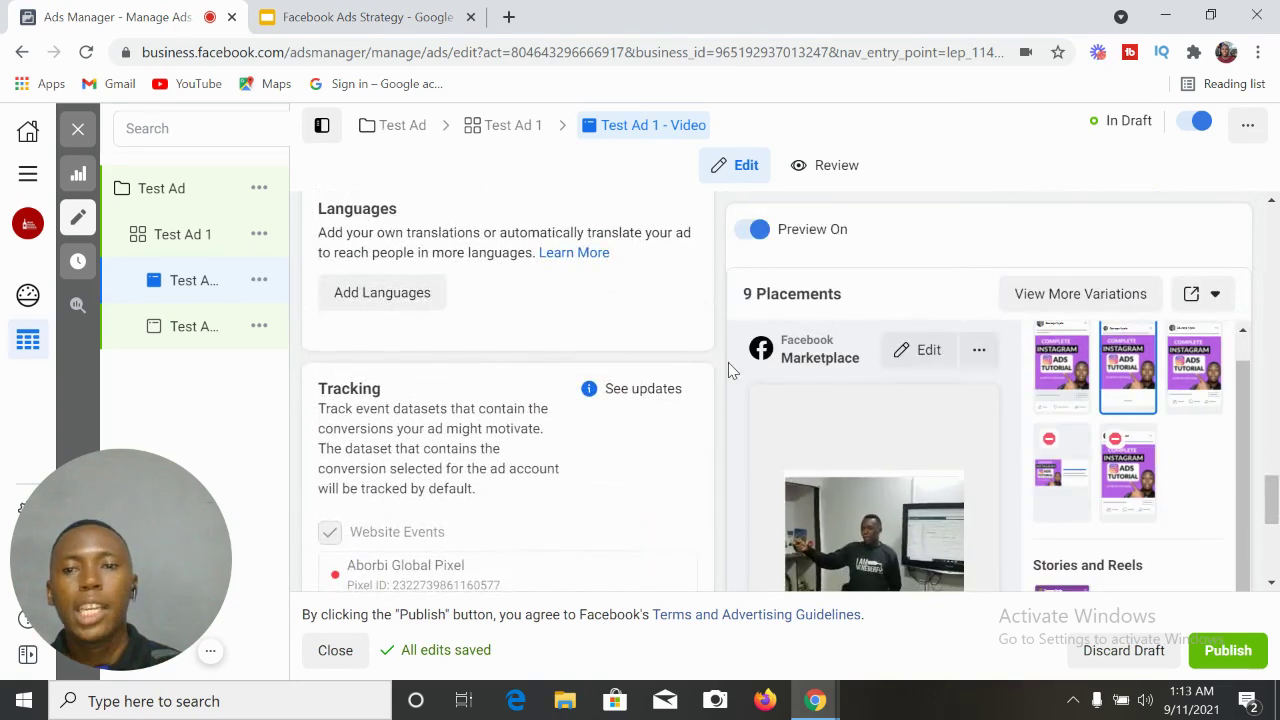
mouse_move(206, 334)
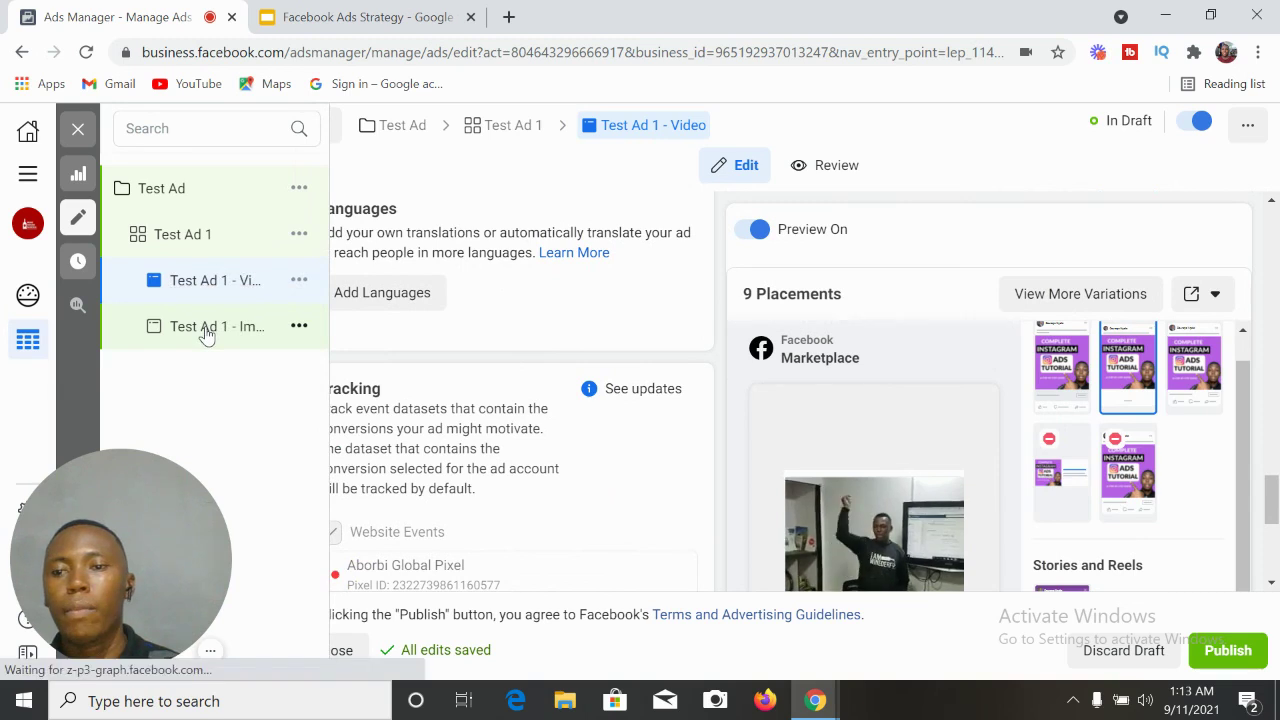
left_click(206, 330)
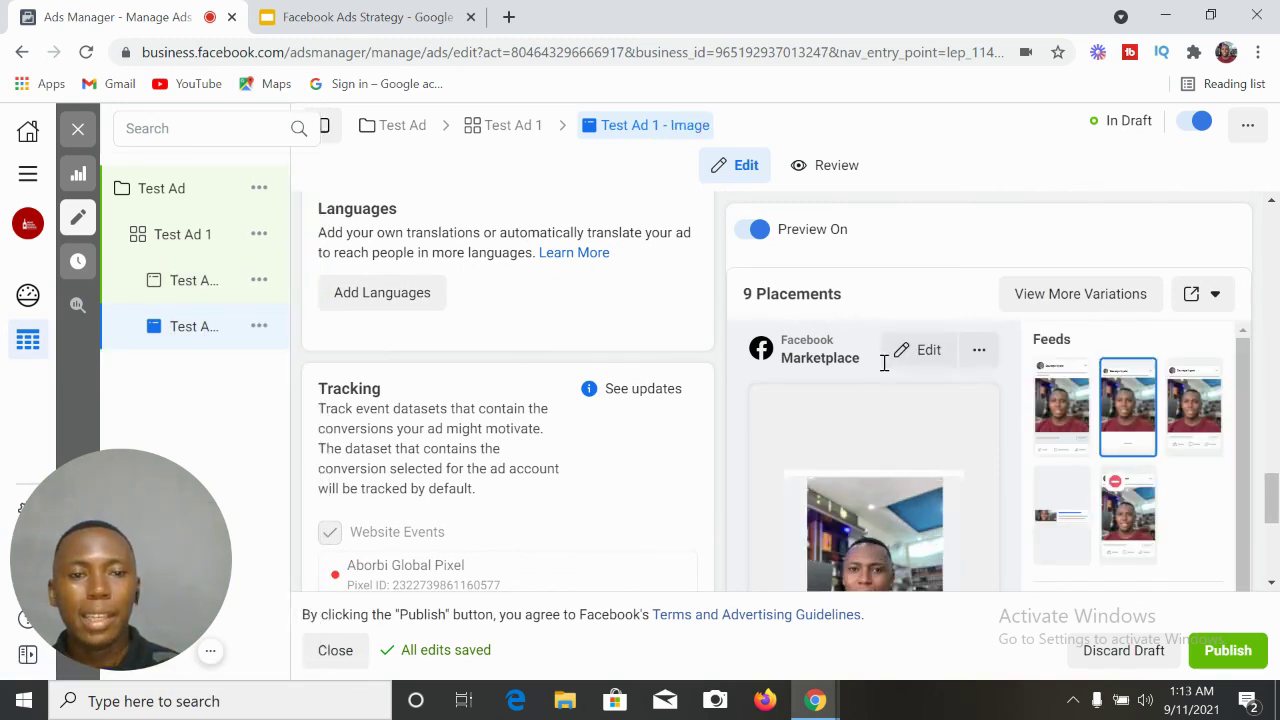
scroll(1250, 460, "down", 1)
left_click_drag(1272, 512, 1272, 340)
left_click_drag(1244, 457, 1248, 396)
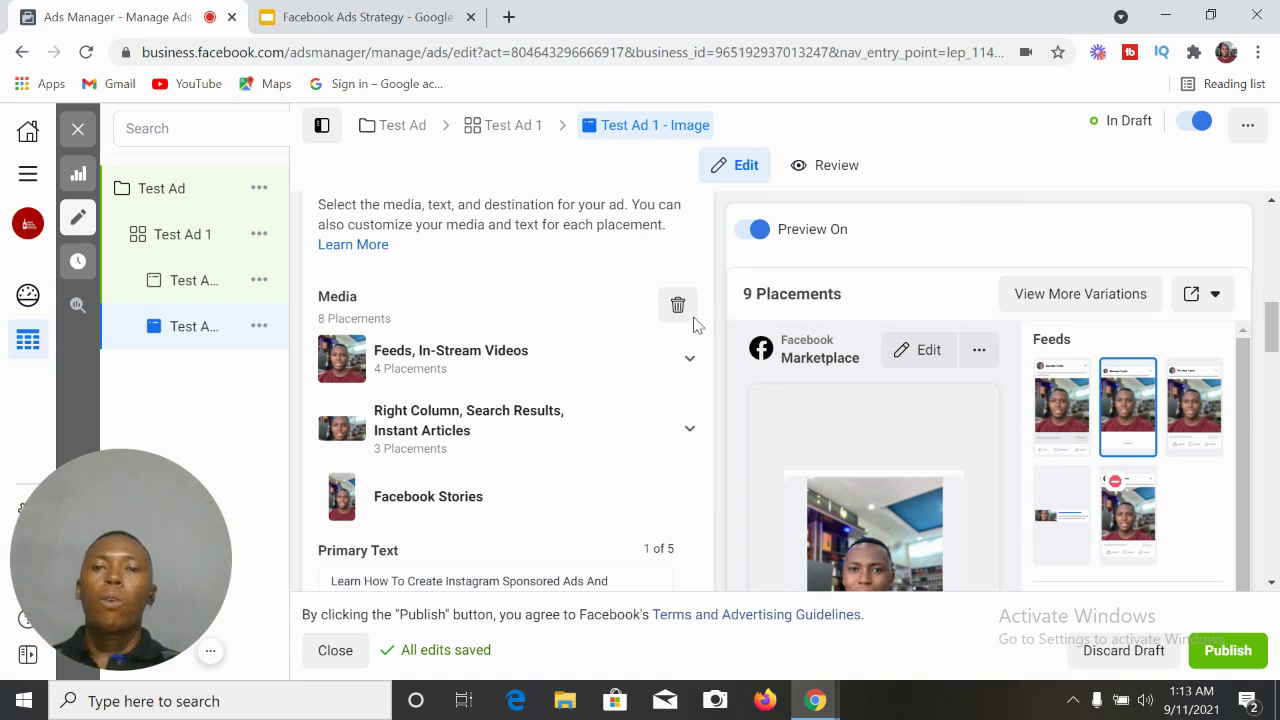
Check the campaign structure diagram in the Facebook Ads Strategy presentation, and return to the Test Ad campaign in Ads Manager.
left_click(372, 20)
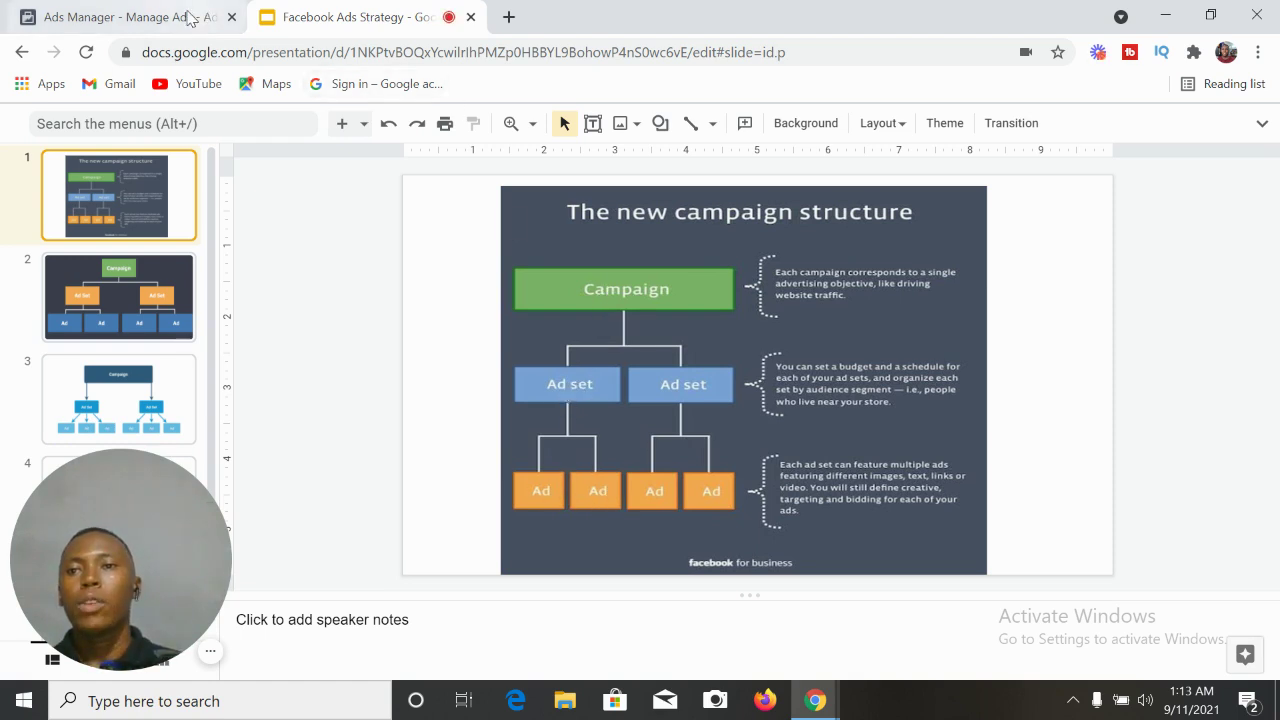
left_click(190, 18)
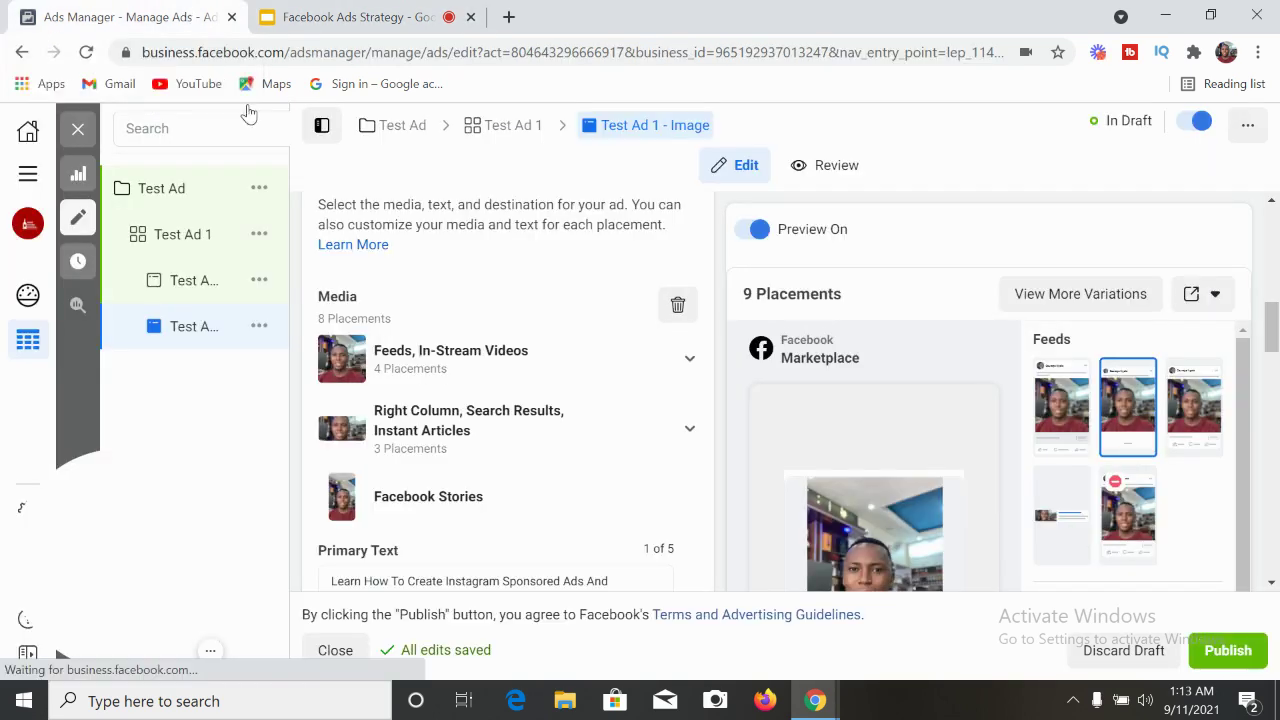
mouse_move(209, 237)
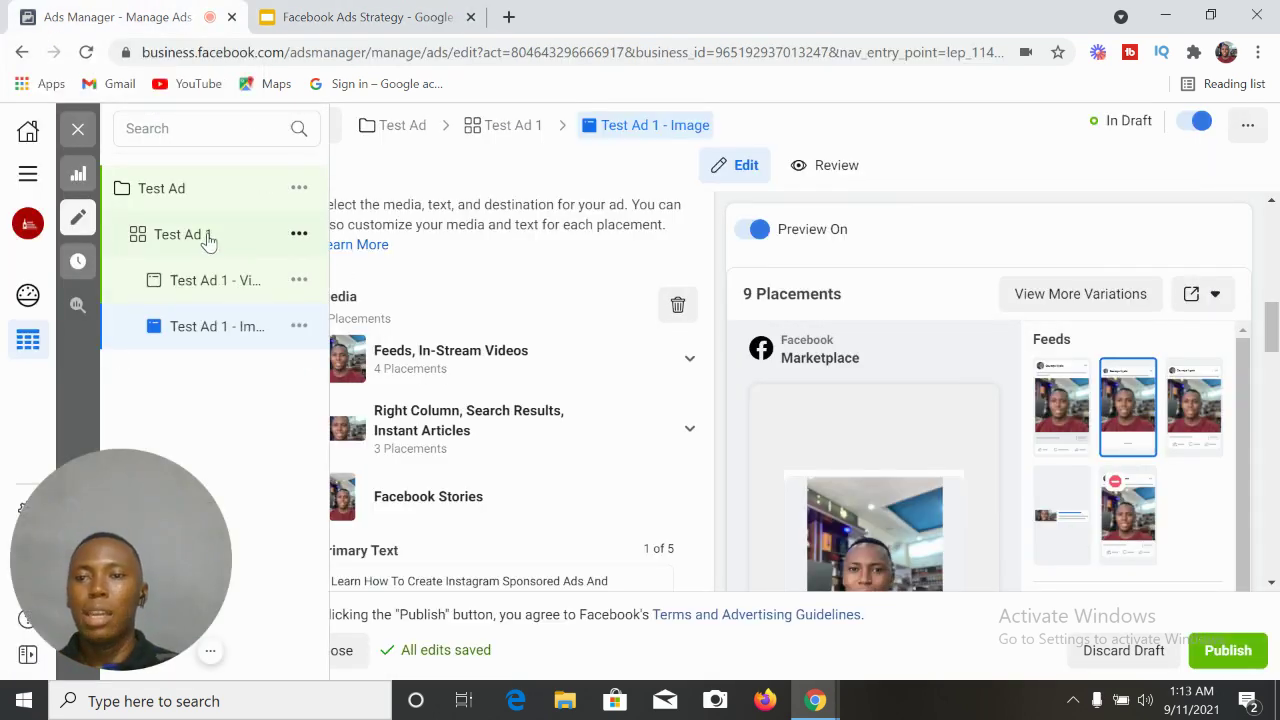
Quickly duplicate the Test Ad 1 ad set together with its video and image ads.
left_click(301, 236)
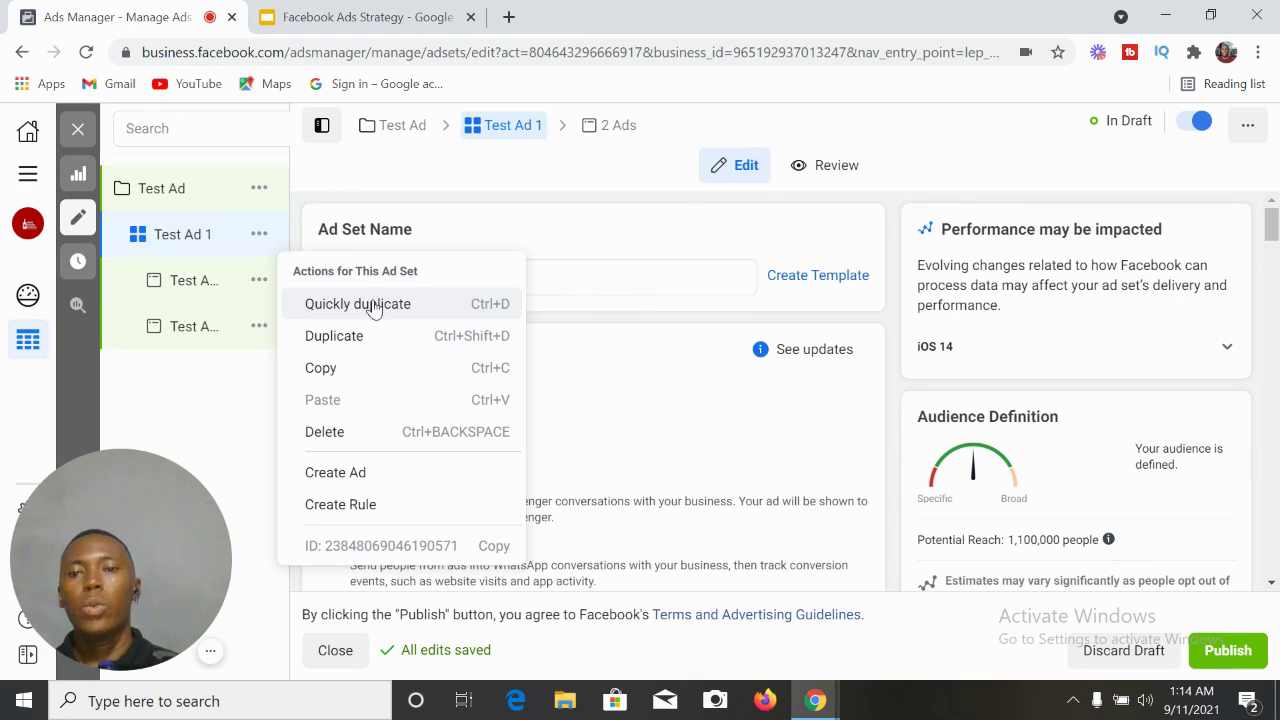
left_click(373, 309)
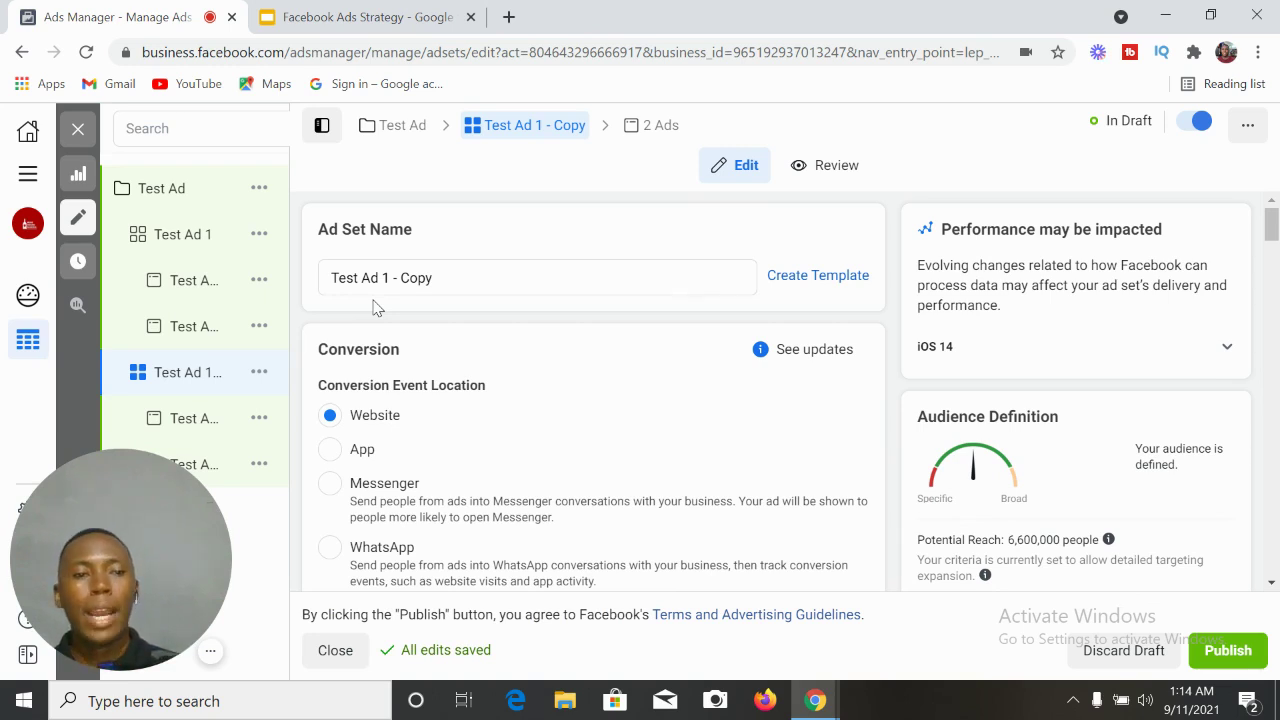
mouse_move(206, 420)
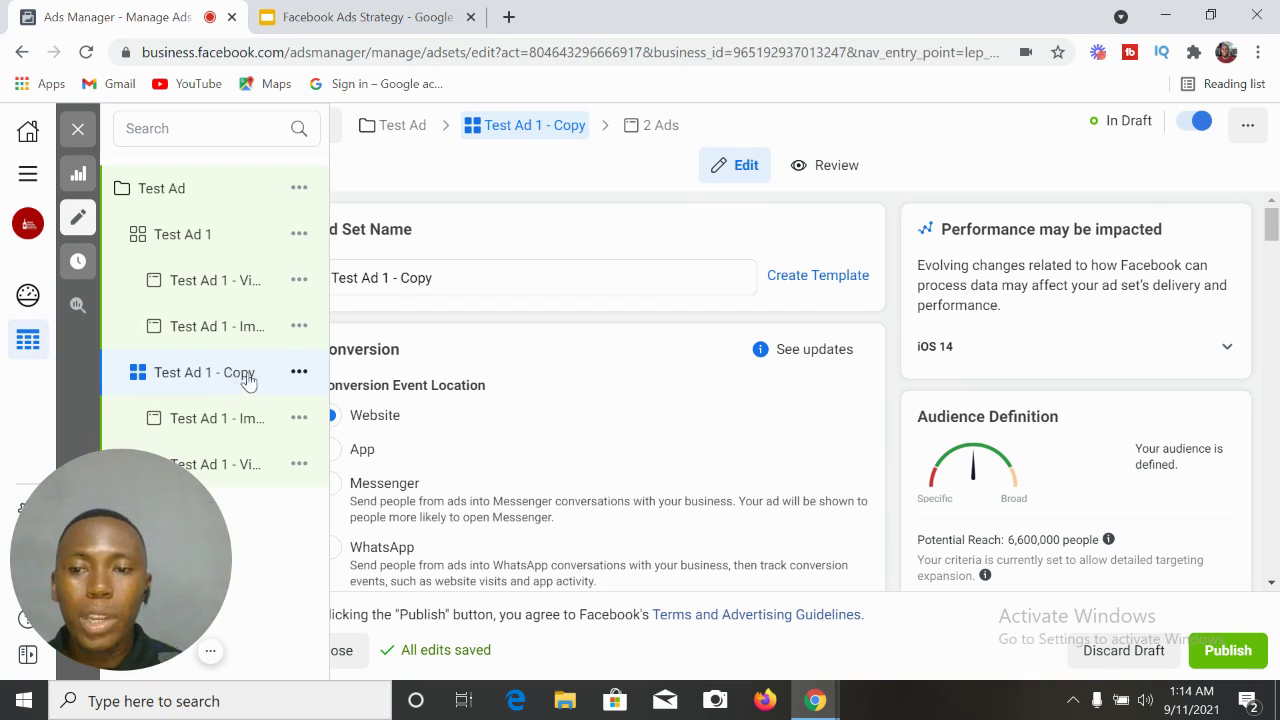
Change the duplicated ad set's name to "Test Ad 2 -", dropping the word Copy.
left_click(477, 281)
key("Left")
key("Left")
key("Left")
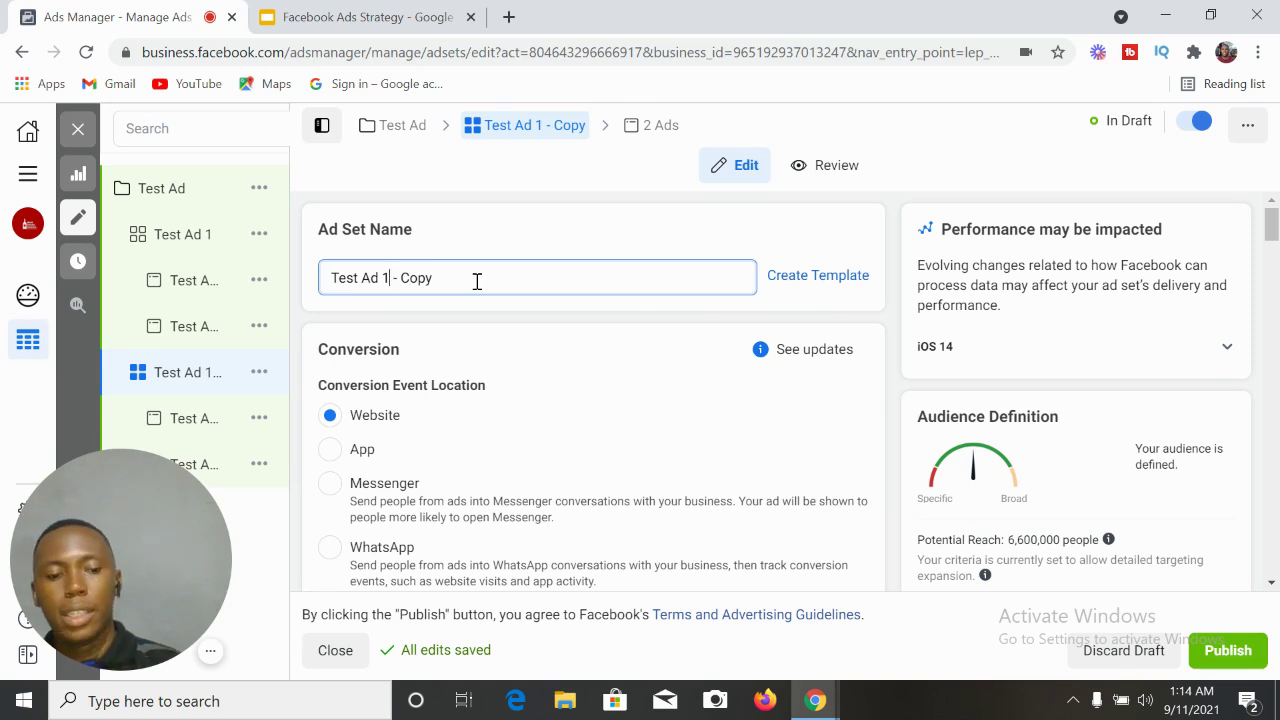
key("BackSpace")
type("2")
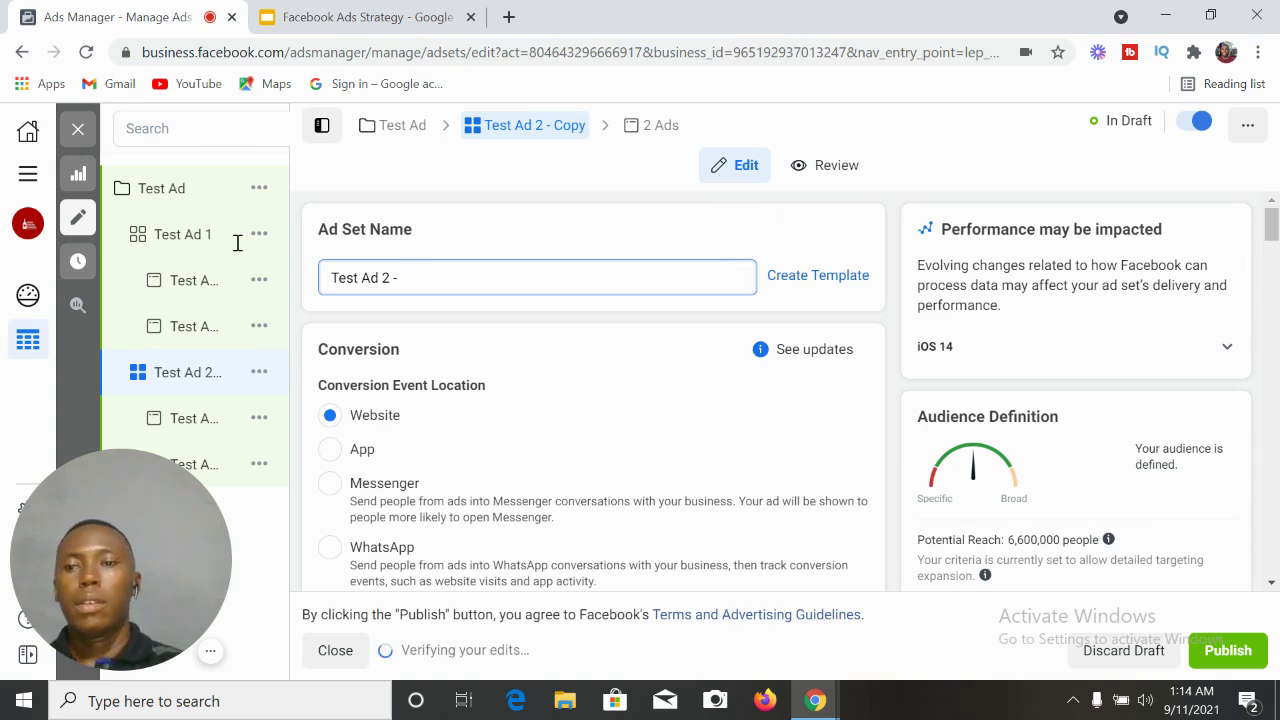
Open the original Test Ad 1 ad set and rename it as "Test Ad - Physical Exercises".
mouse_move(244, 241)
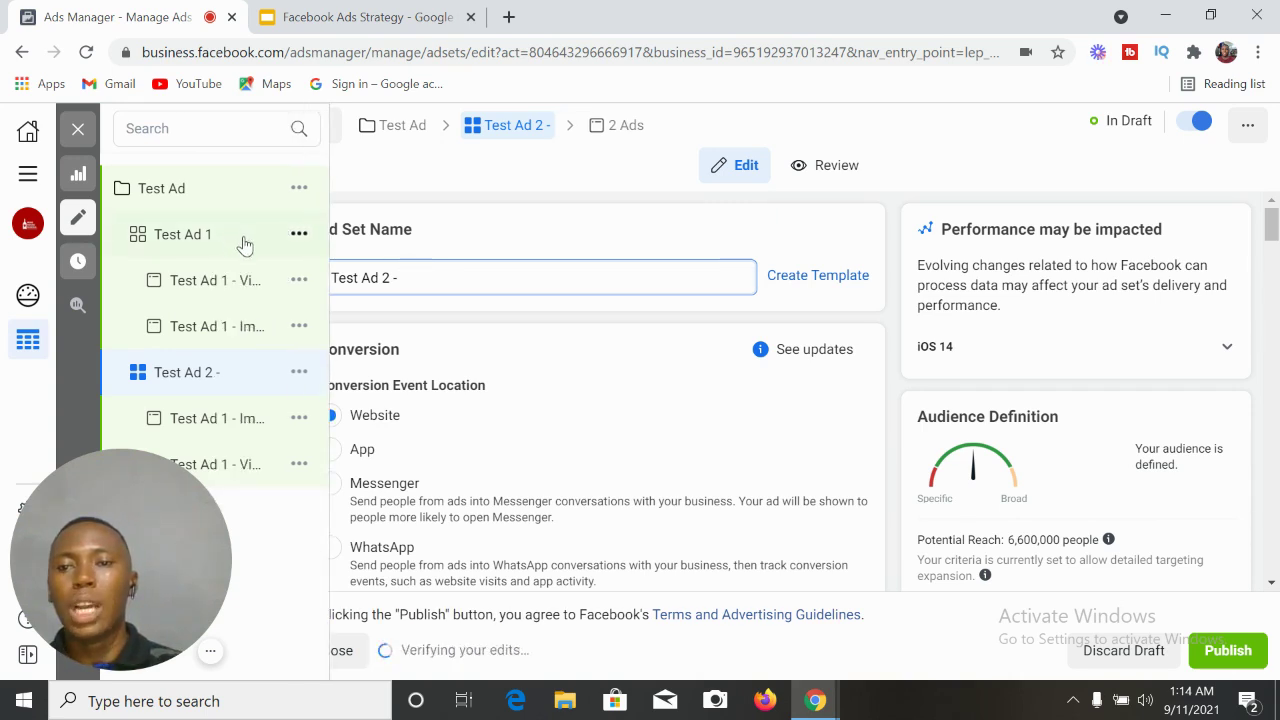
left_click(245, 245)
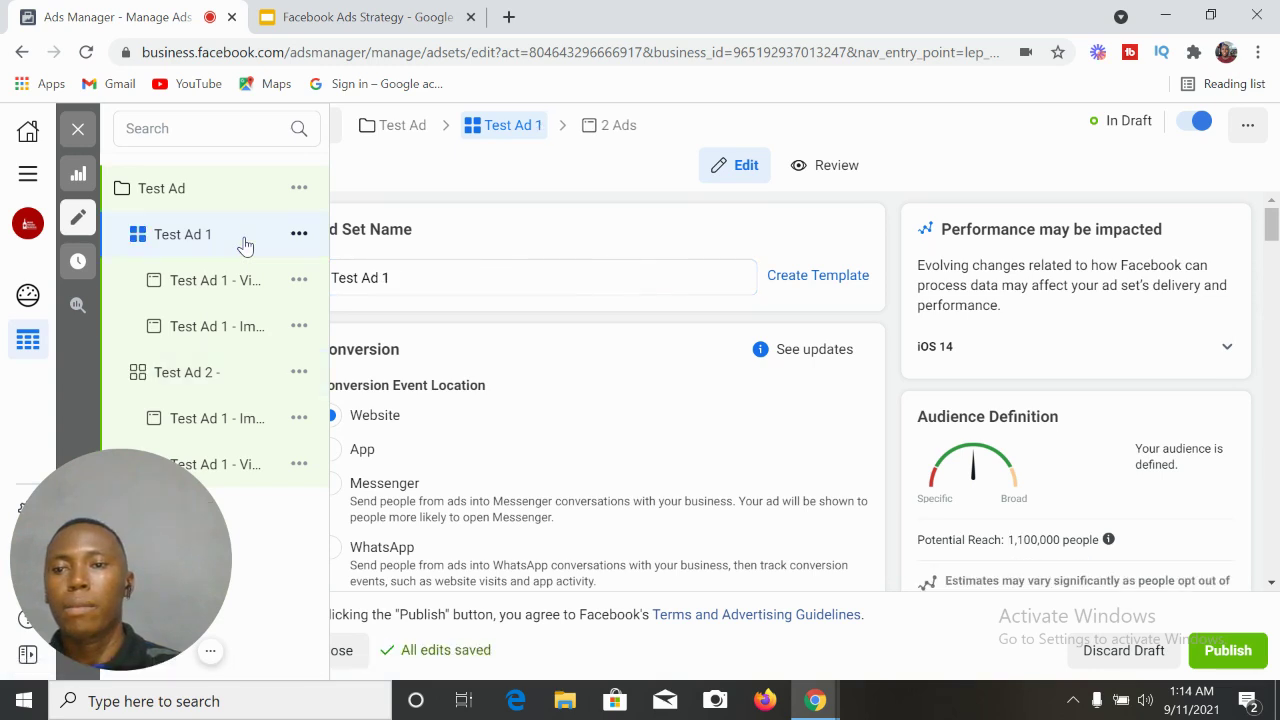
left_click(431, 277)
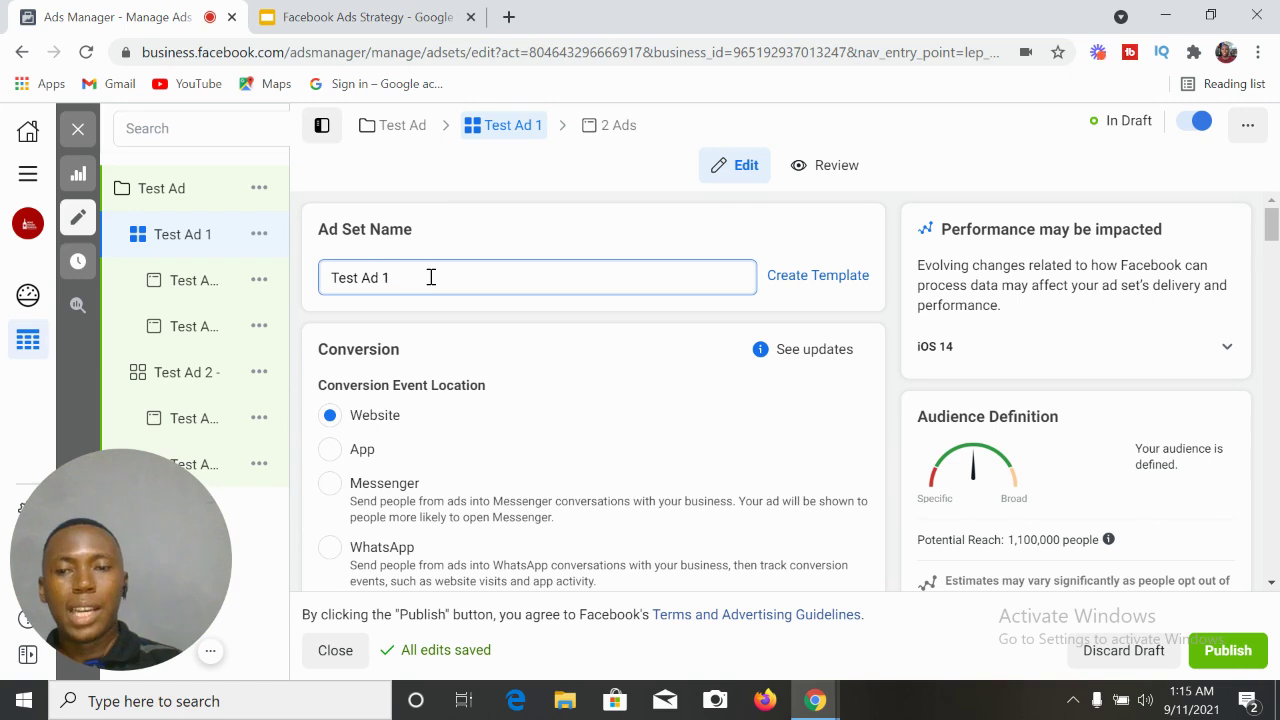
key("BackSpace")
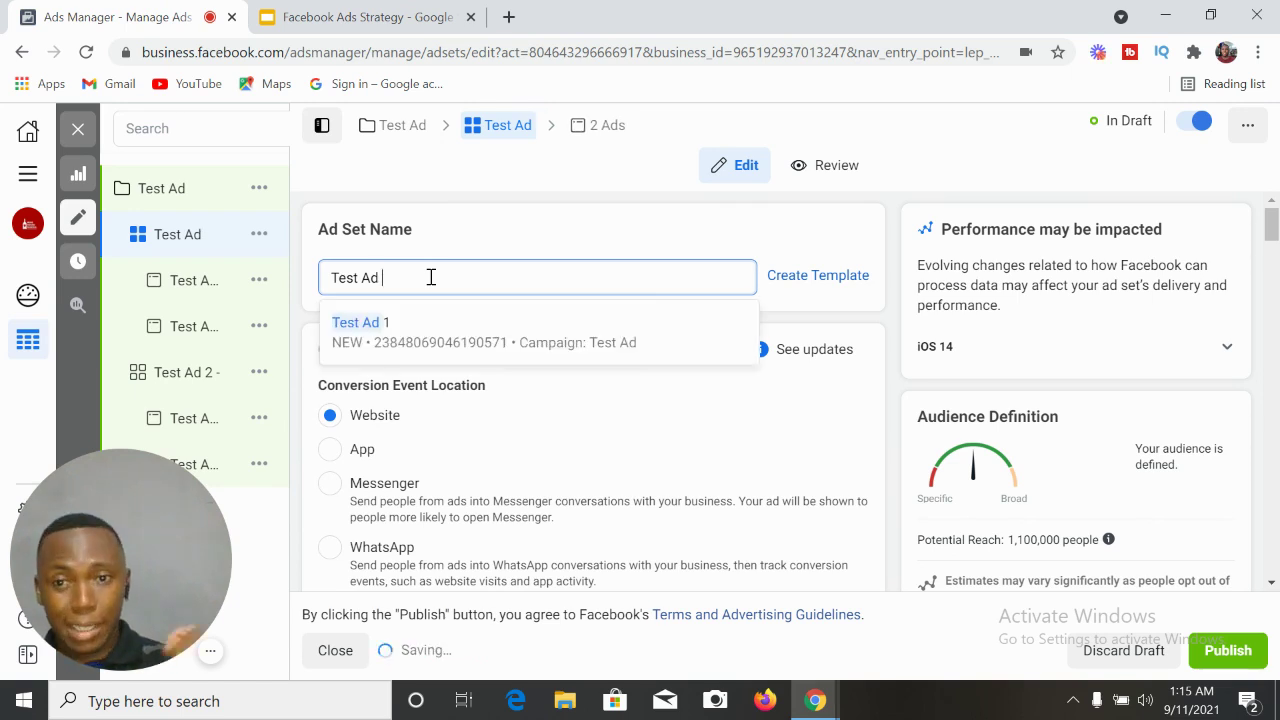
type("- Ph")
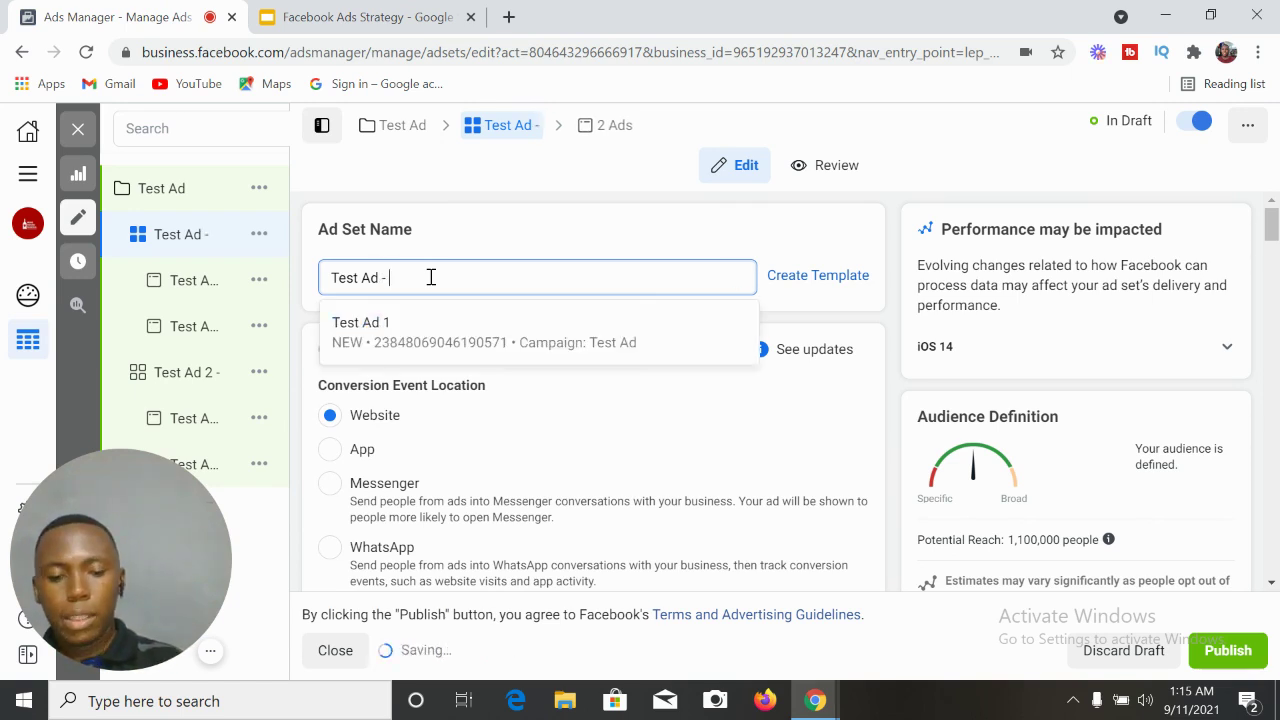
type("ysical Exer")
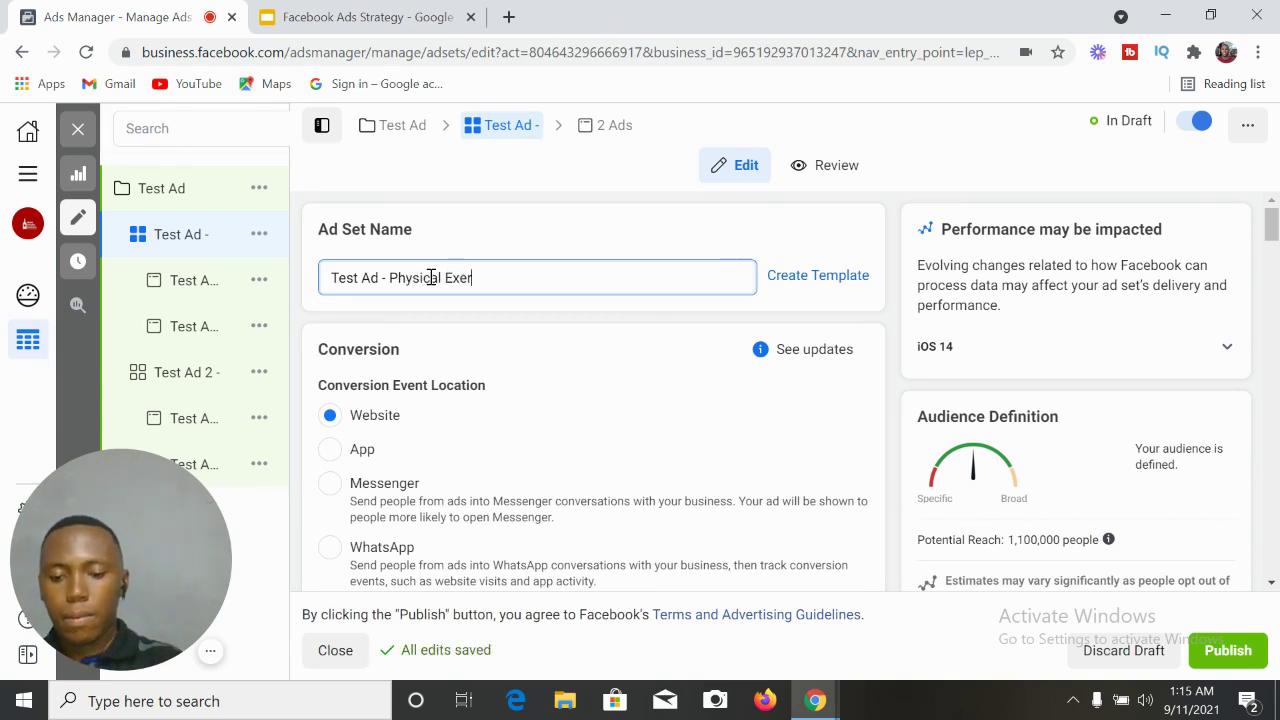
type("cises")
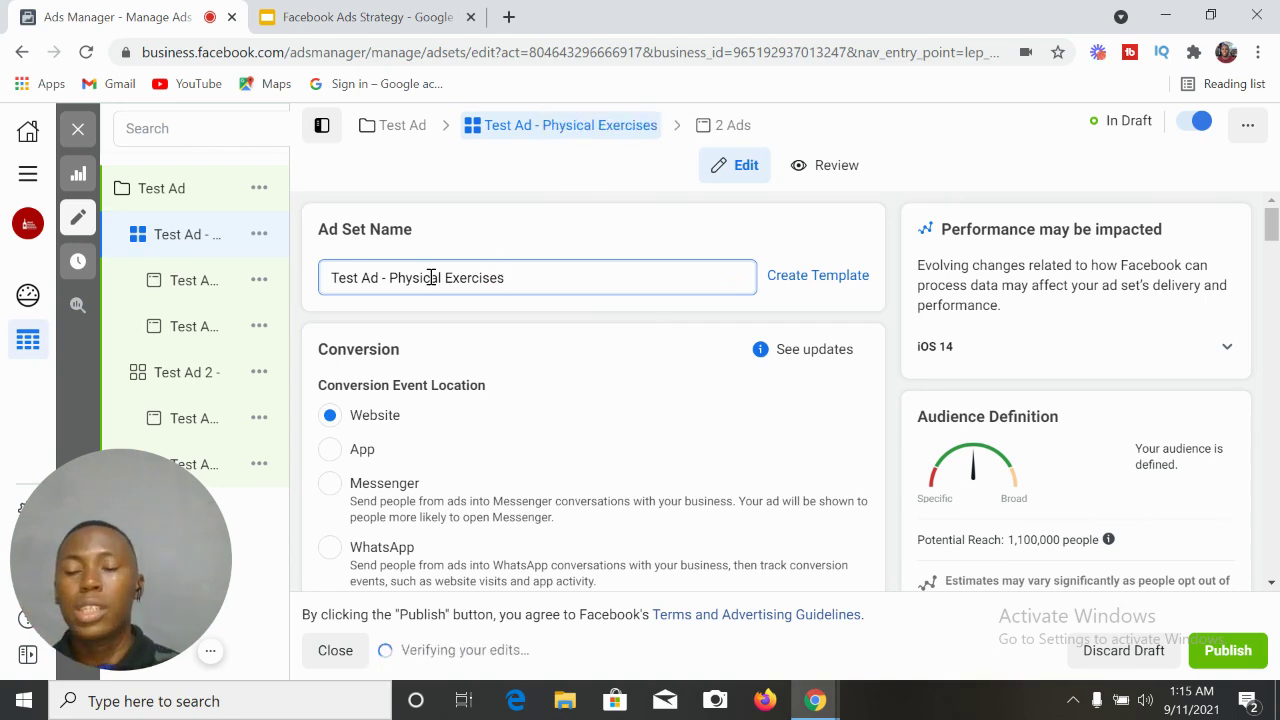
Open the Test Ad 2 ad set and set its audience age range to 20 to 45.
left_click(212, 374)
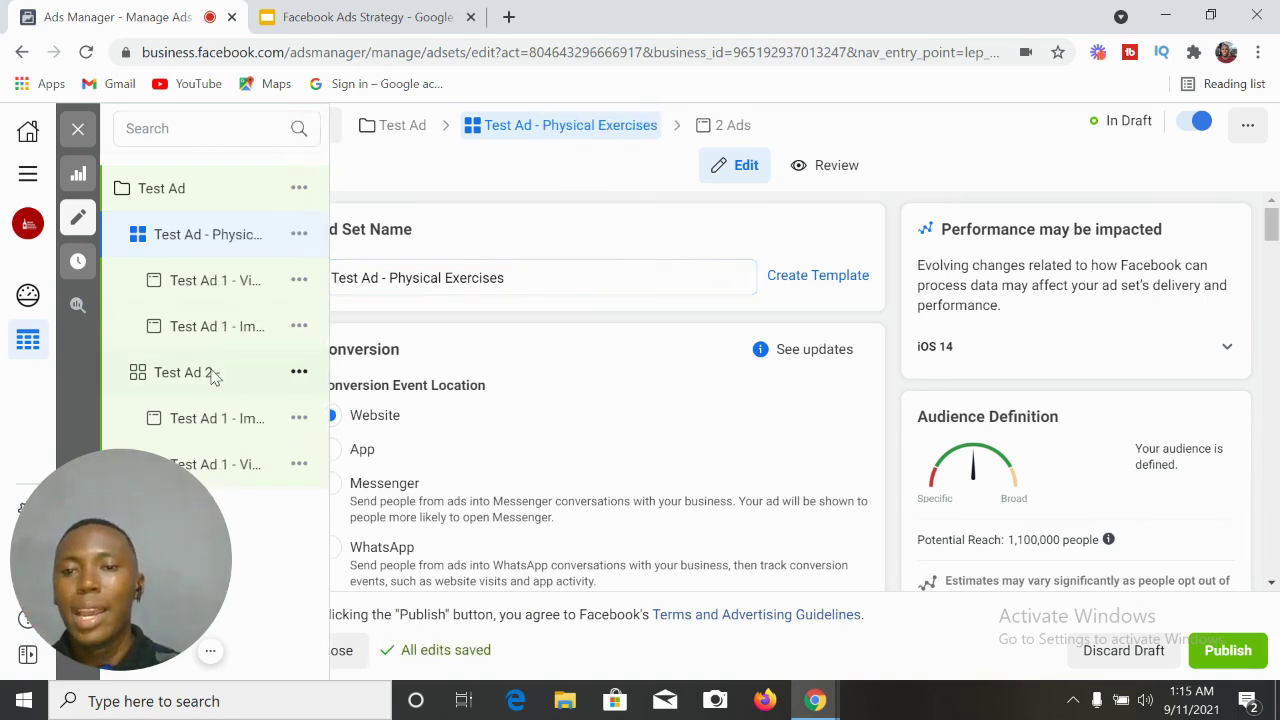
left_click(465, 276)
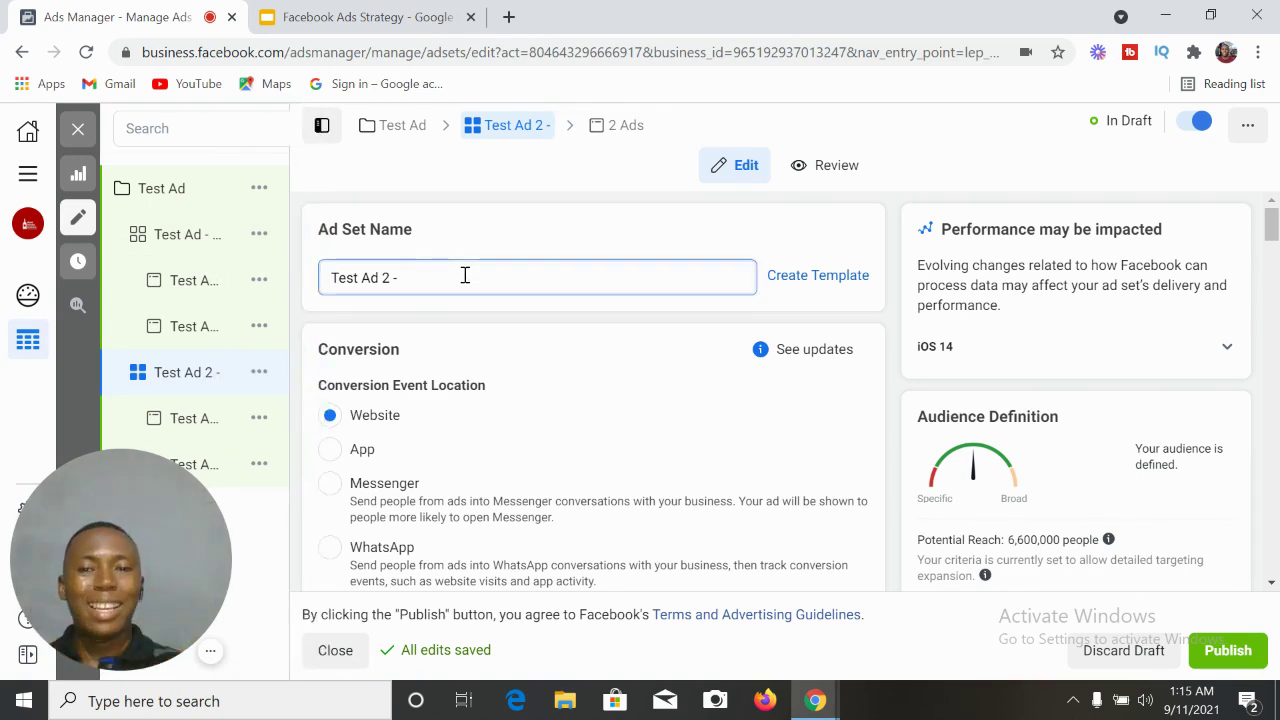
left_click_drag(1270, 226, 1276, 370)
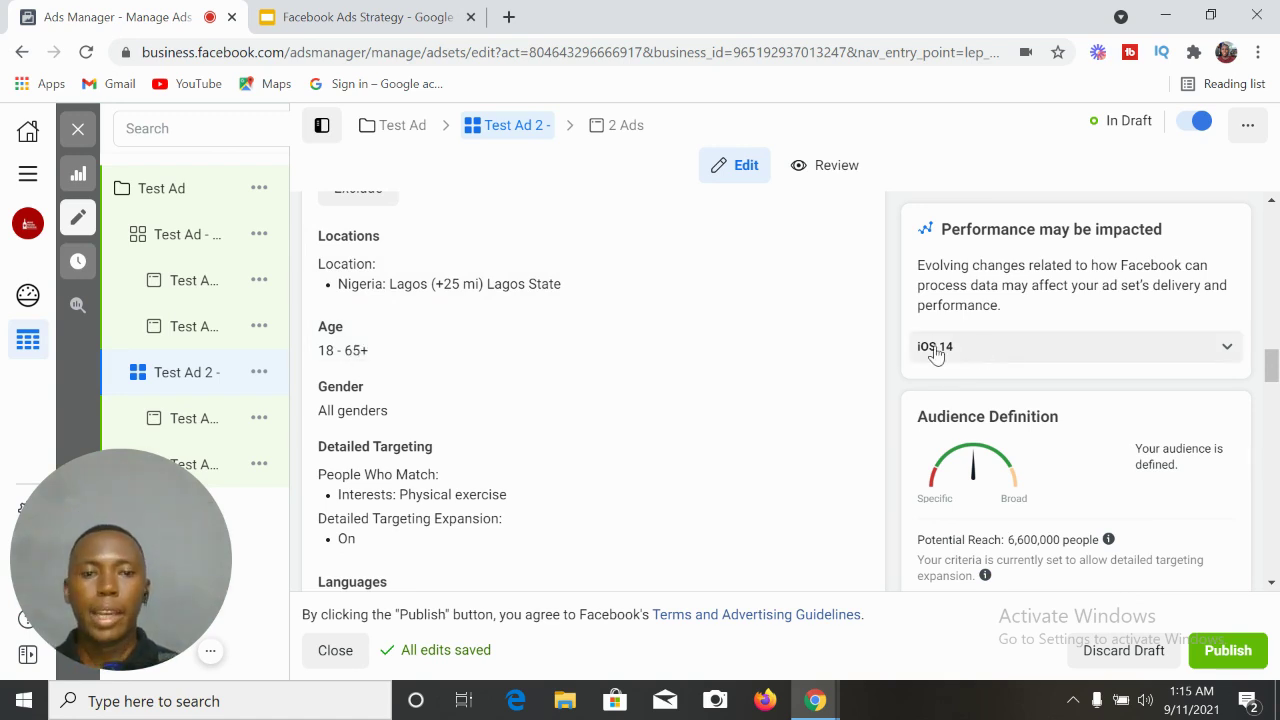
left_click(843, 329)
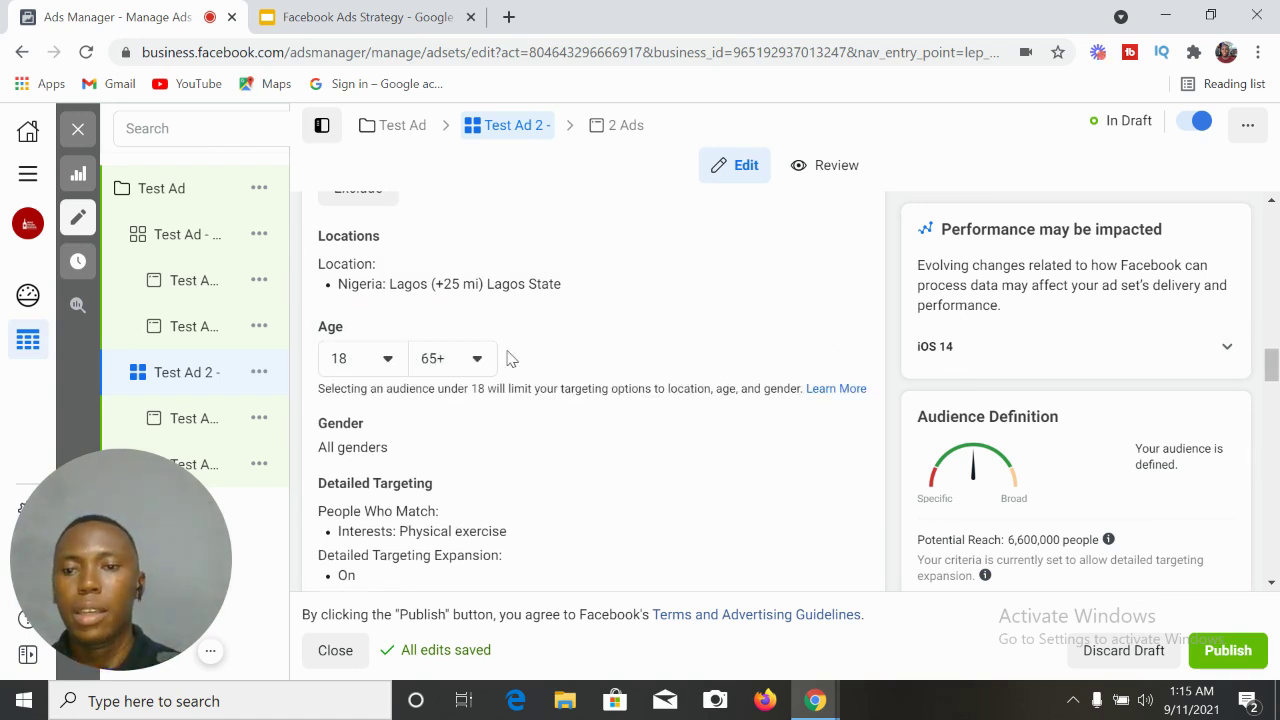
left_click(390, 366)
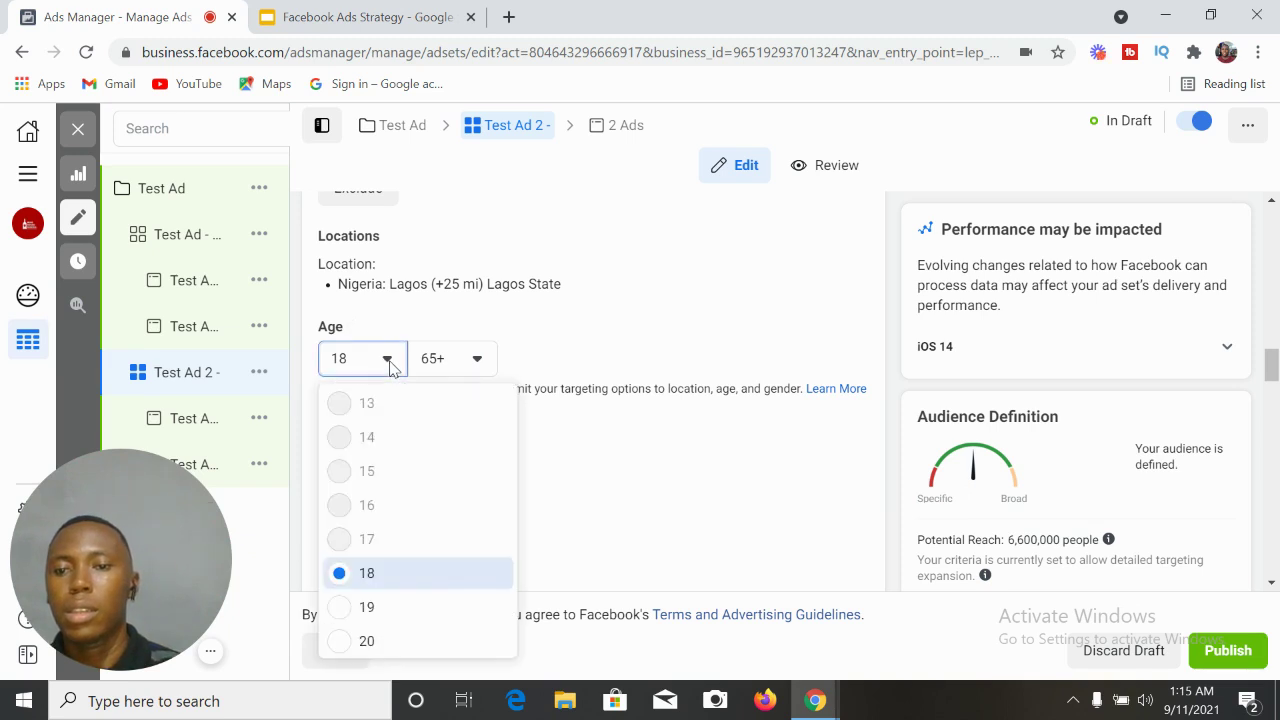
left_click(340, 642)
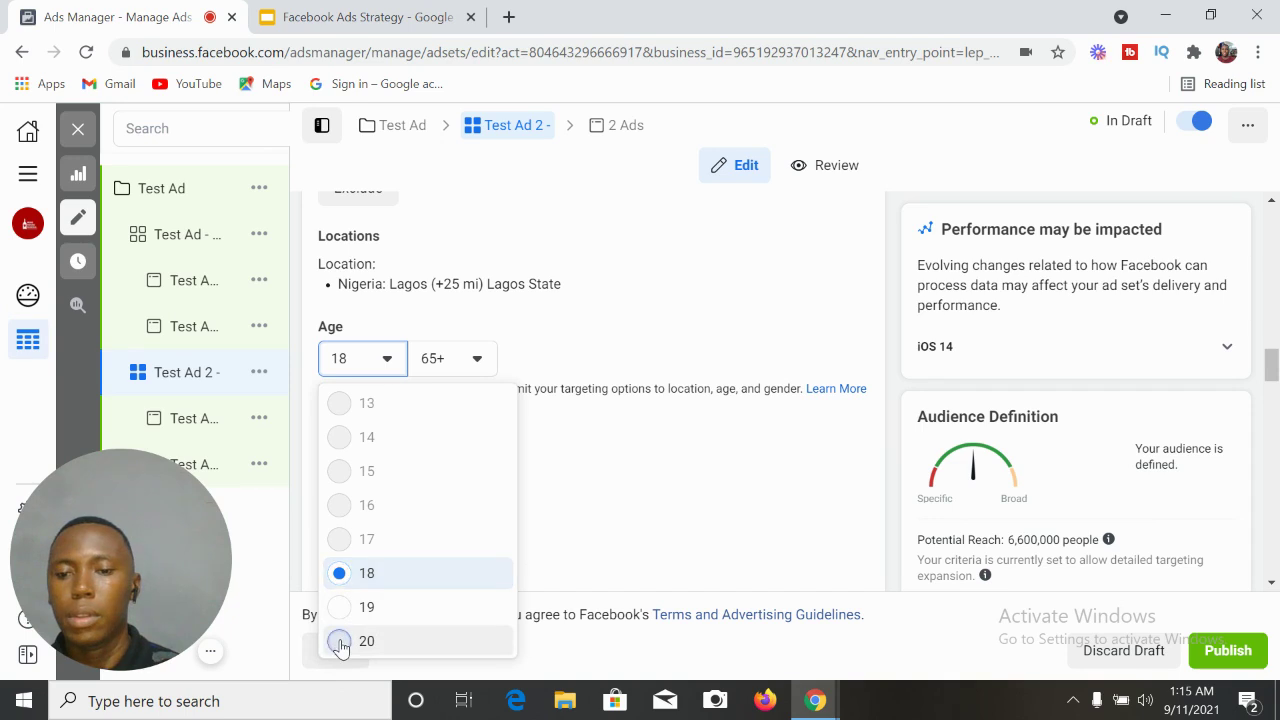
left_click(480, 358)
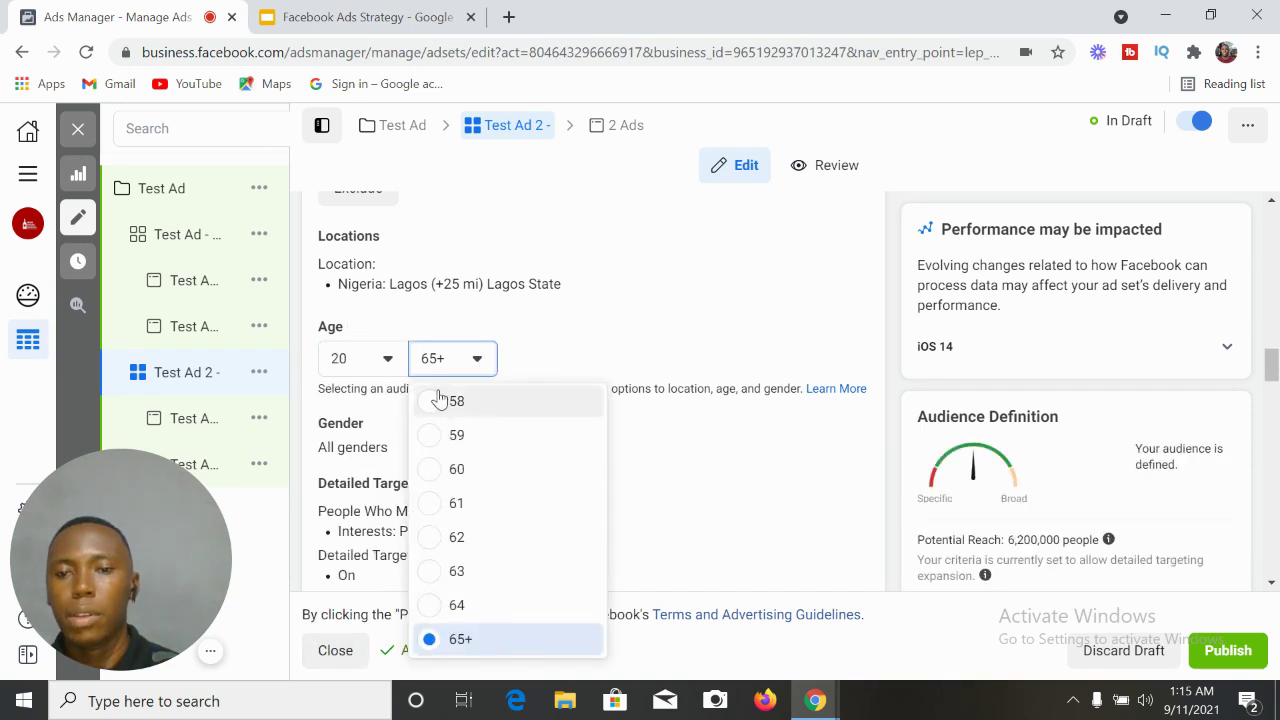
left_click_drag(440, 445, 430, 500)
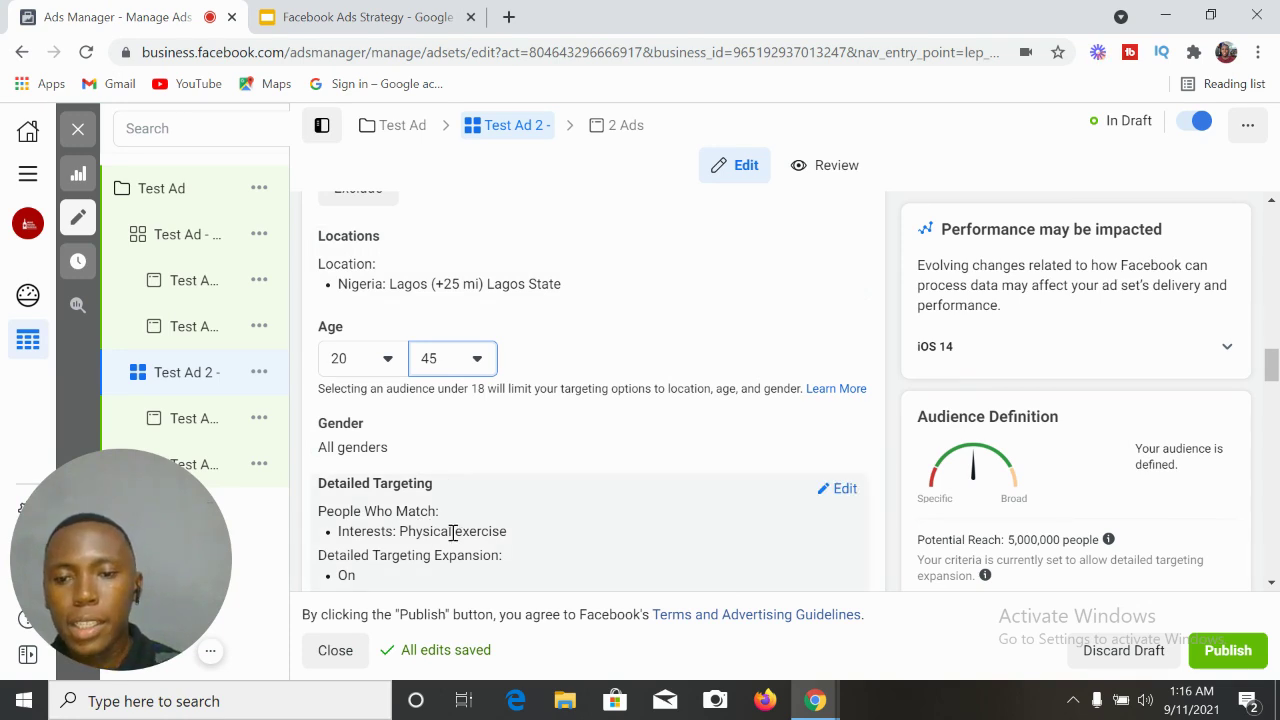
Replace the Physical exercise interest in the Test Ad 2 ad set's detailed targeting with the Fitness and wellness interest.
left_click(843, 490)
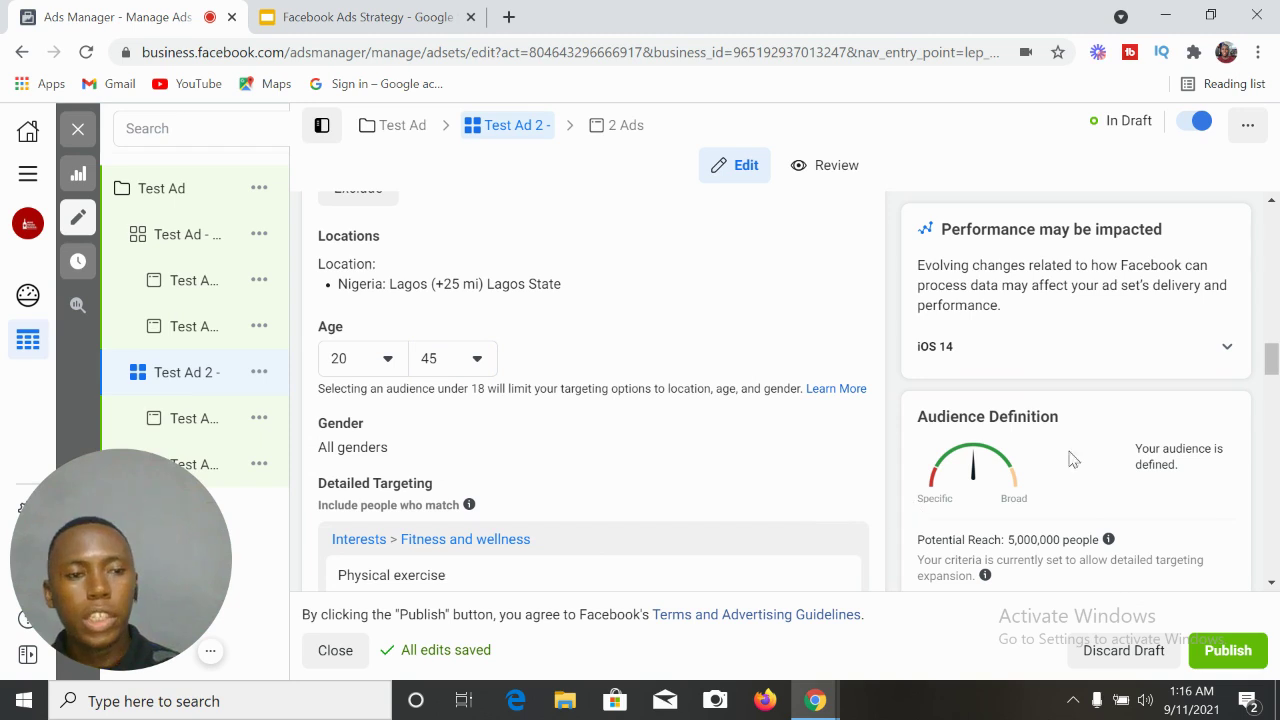
left_click_drag(1271, 362, 1276, 393)
mouse_move(616, 354)
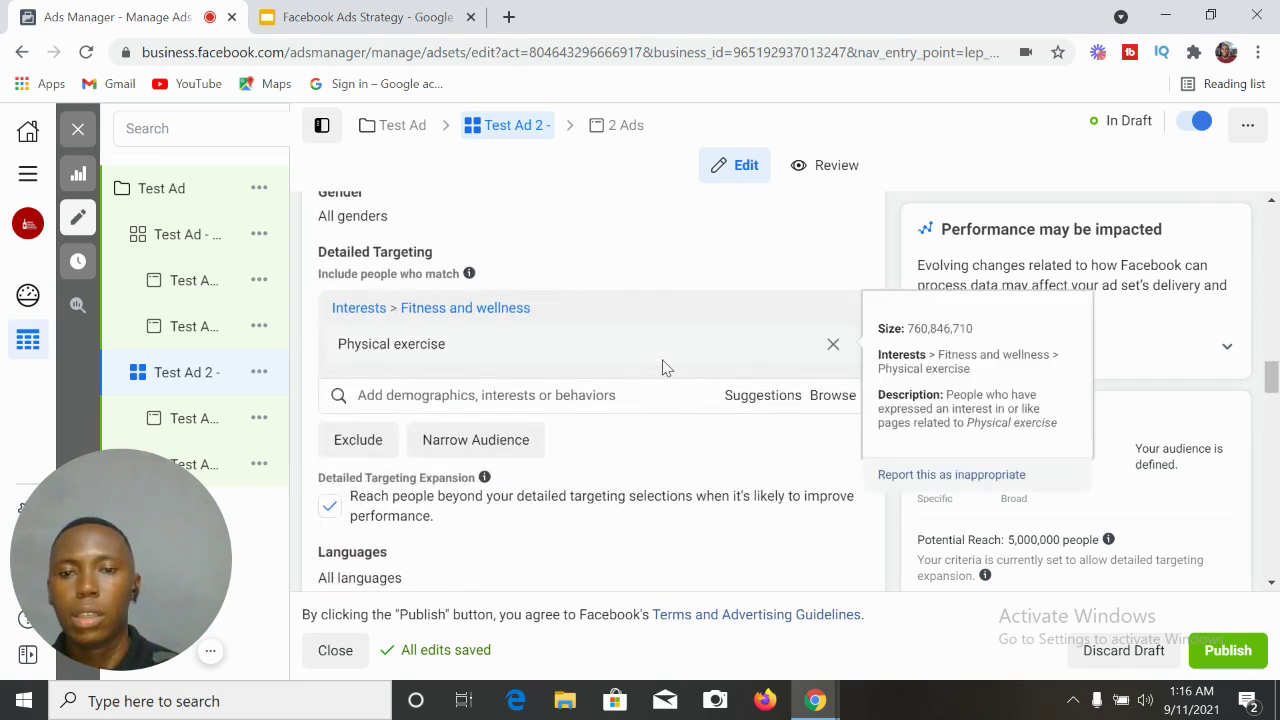
left_click(833, 346)
left_click(509, 307)
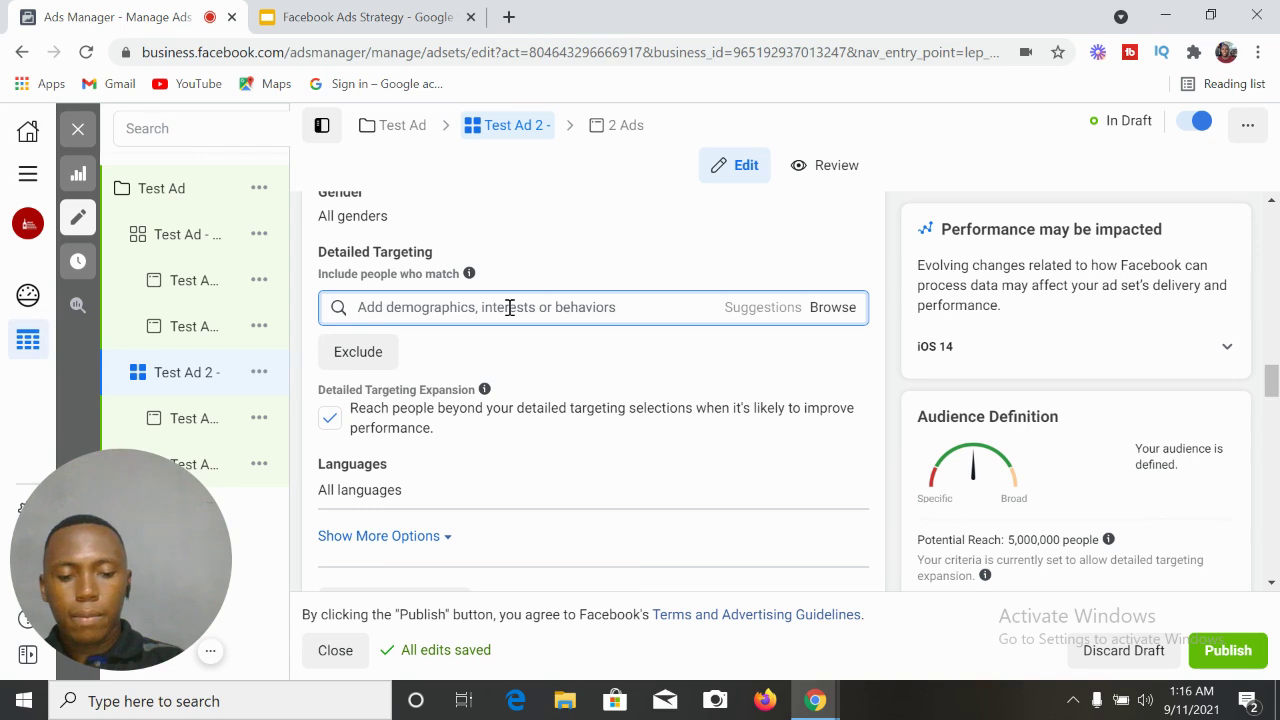
type("w")
key("BackSpace")
type("fitnes")
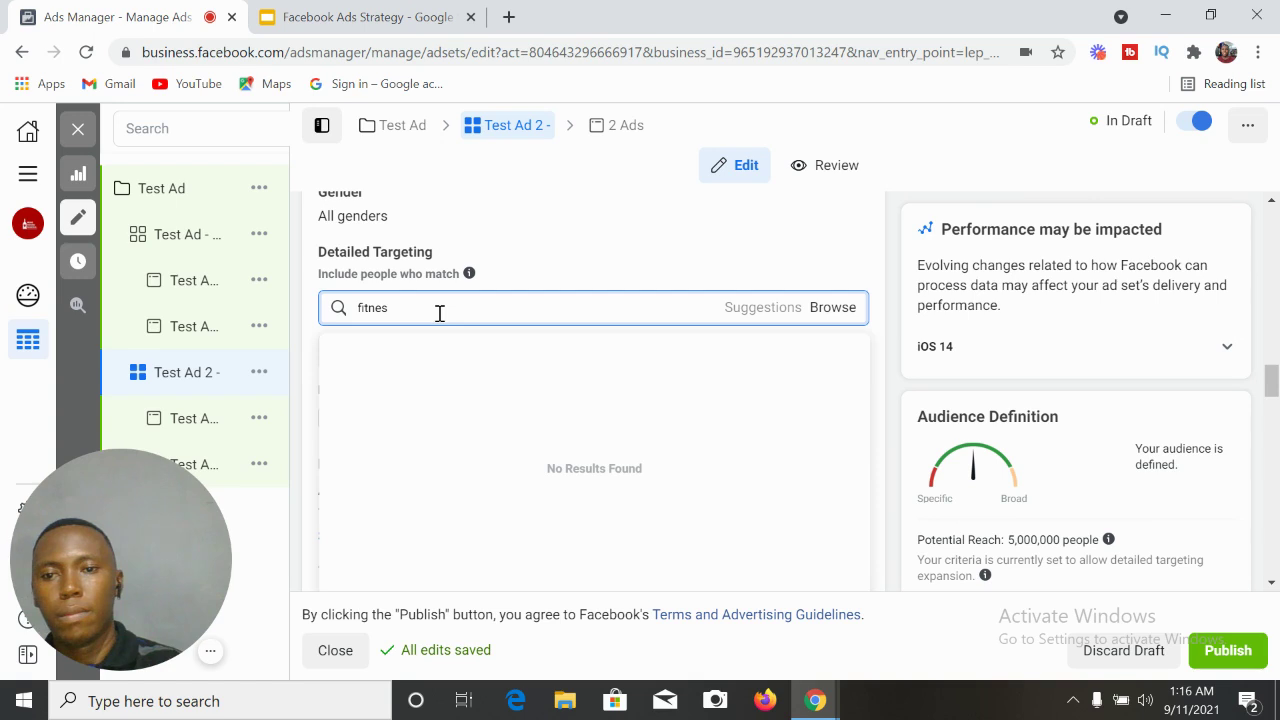
key("BackSpace")
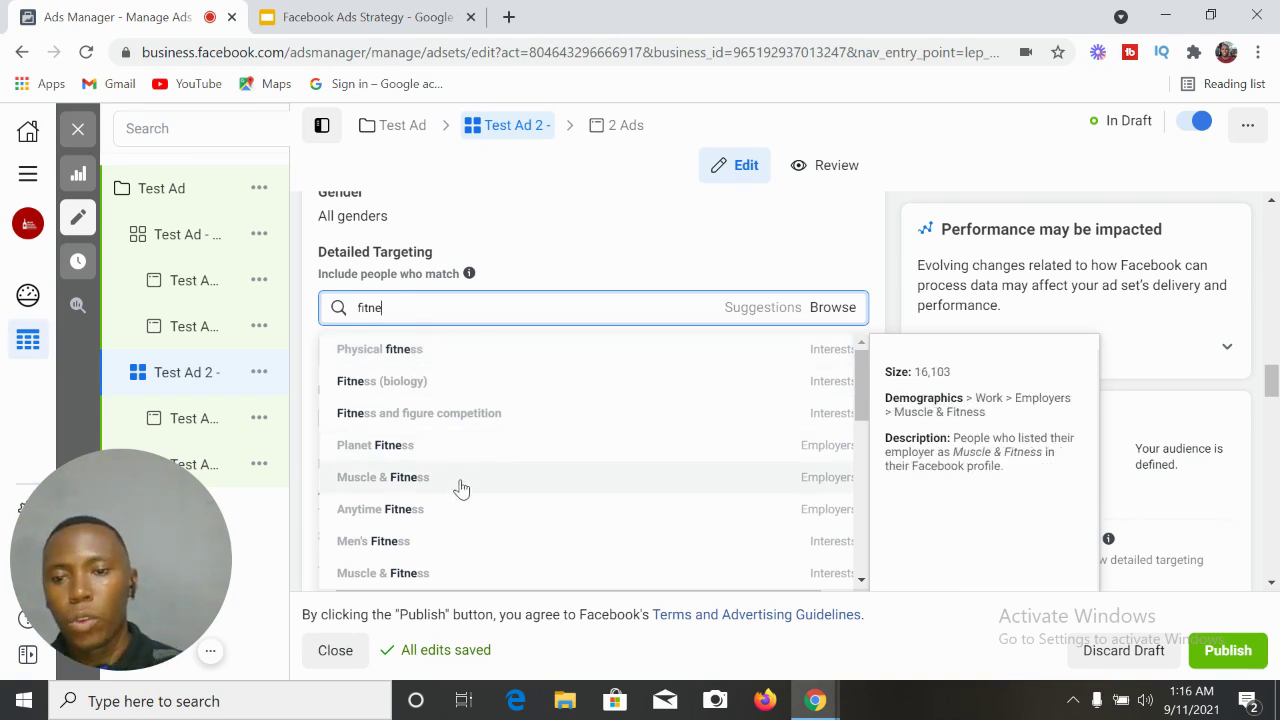
left_click_drag(860, 380, 869, 522)
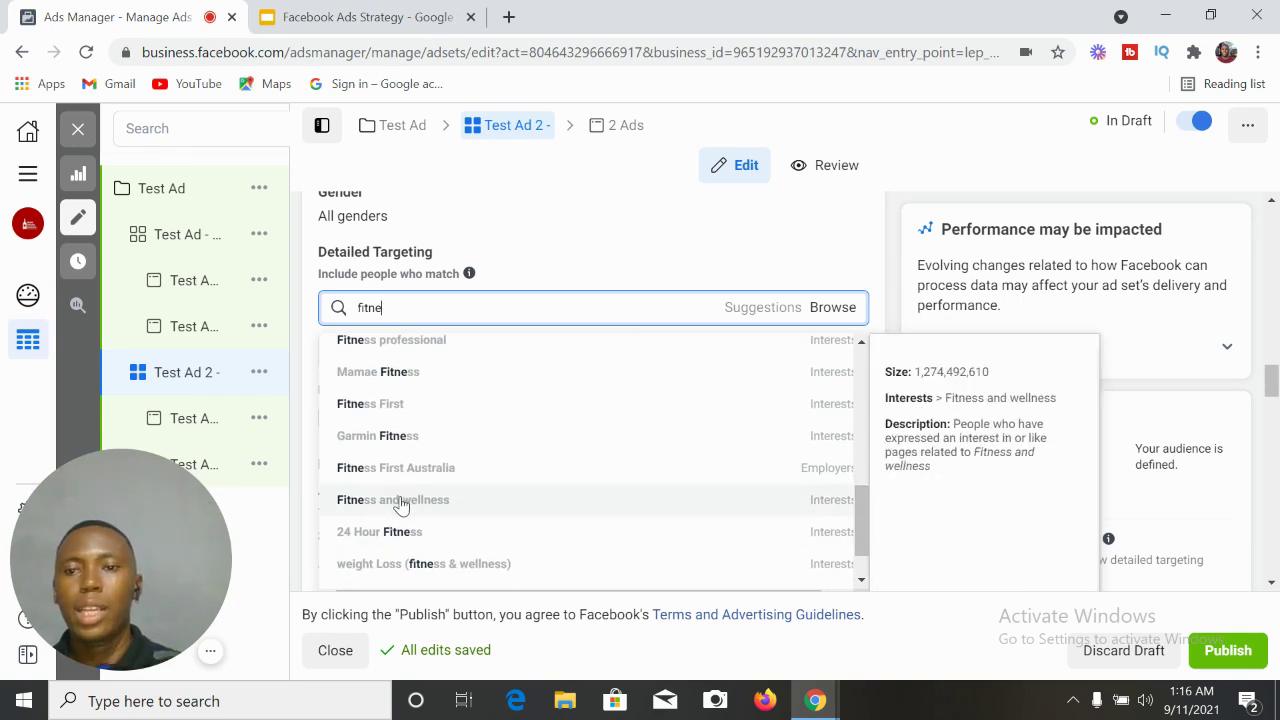
left_click(400, 503)
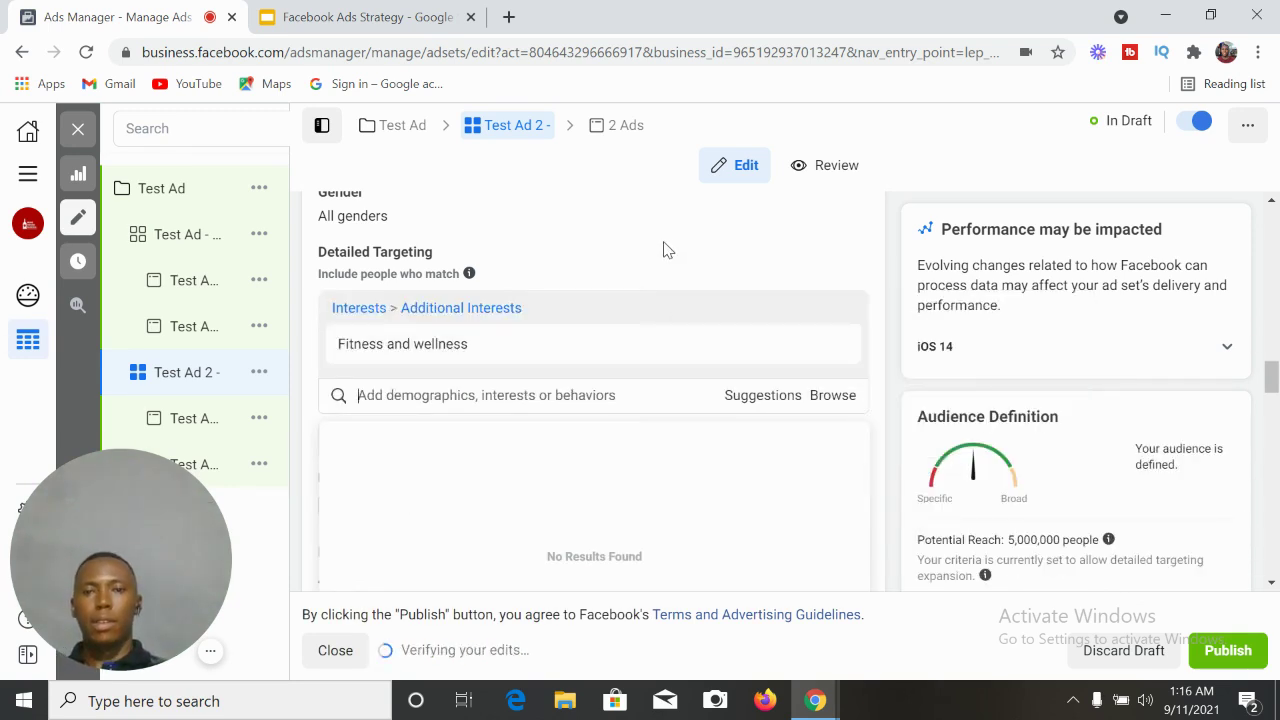
Complete the duplicated ad set's name as "Test Ad 2 - Fitness and Wellness".
left_click_drag(1271, 385, 1271, 222)
left_click(525, 274)
type("Fit")
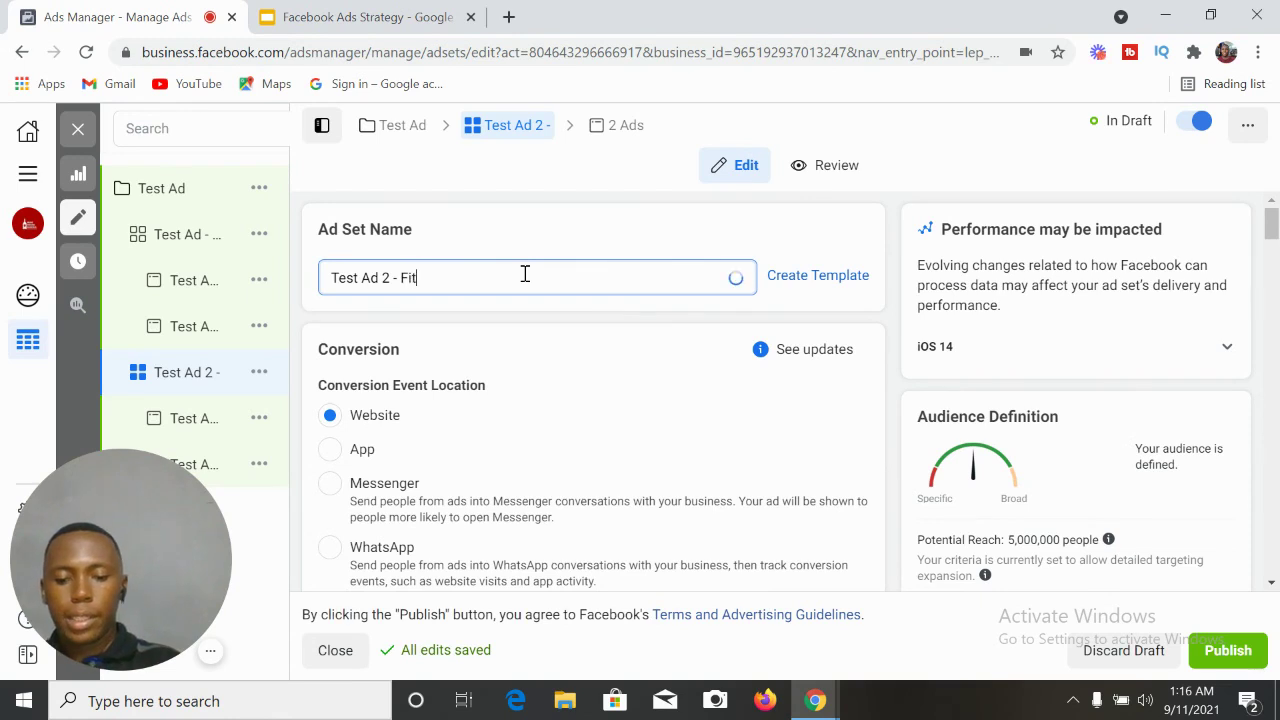
type("ness")
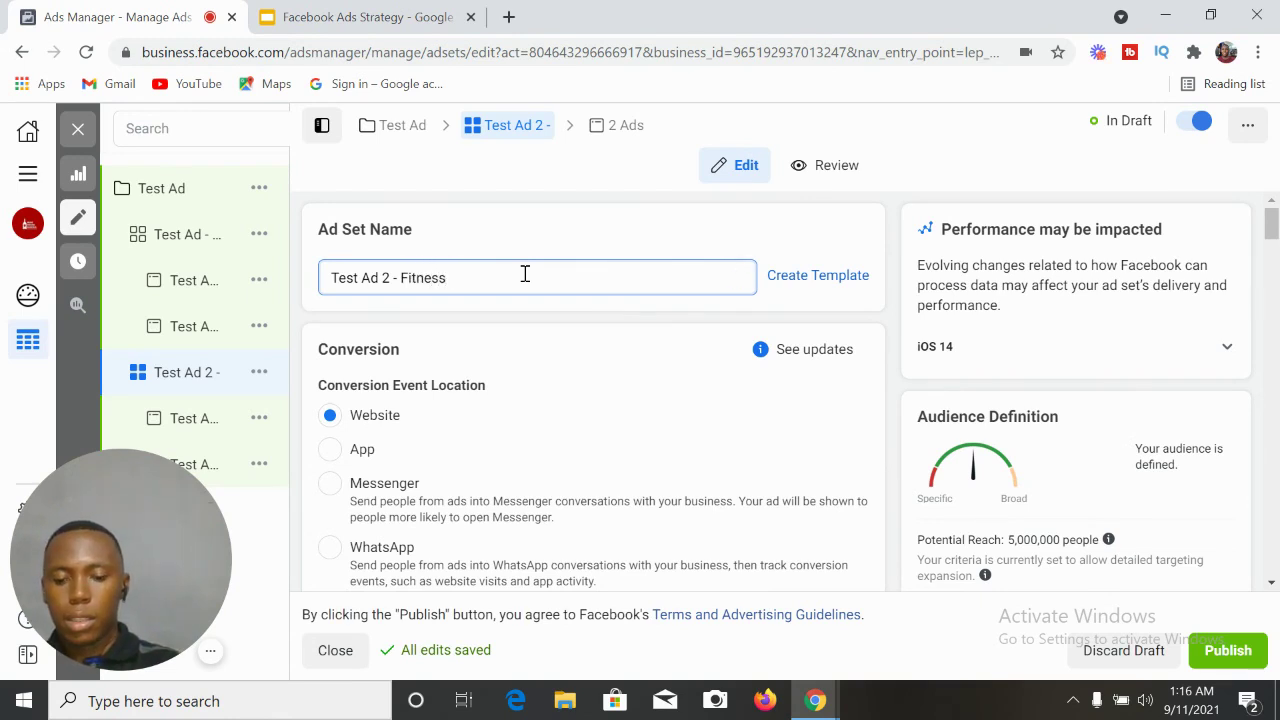
type(" and We")
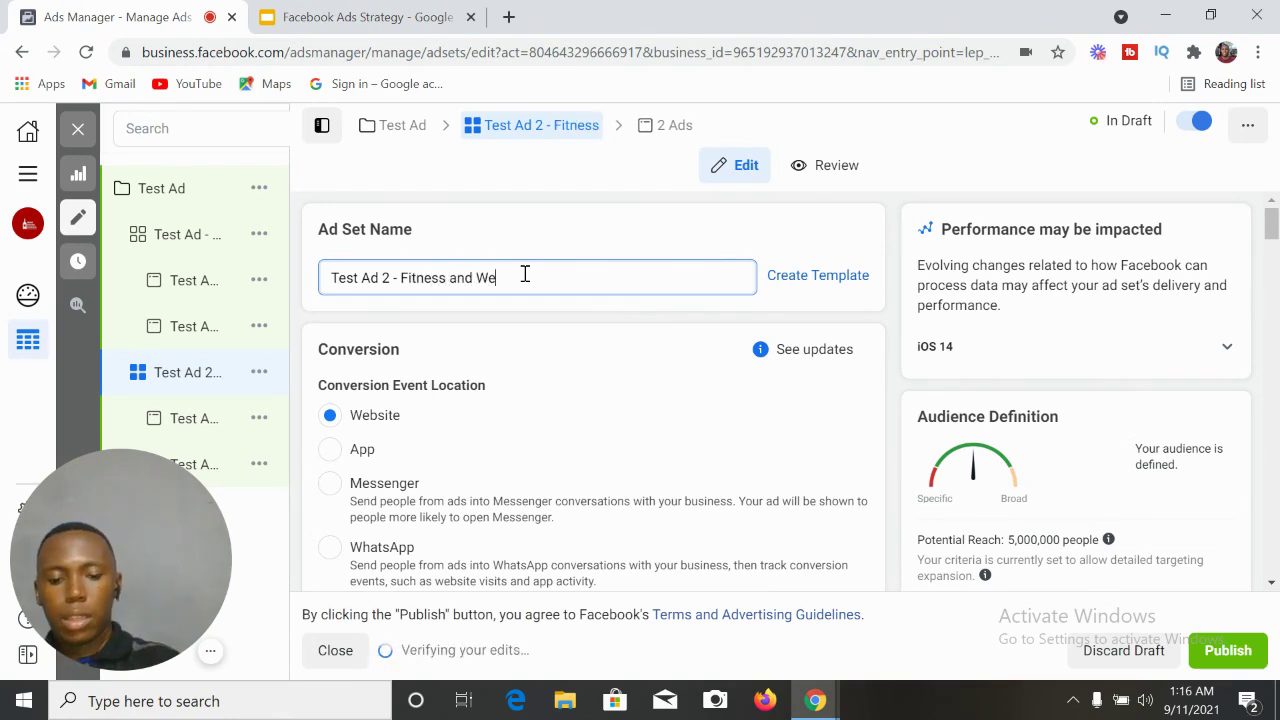
type("llness")
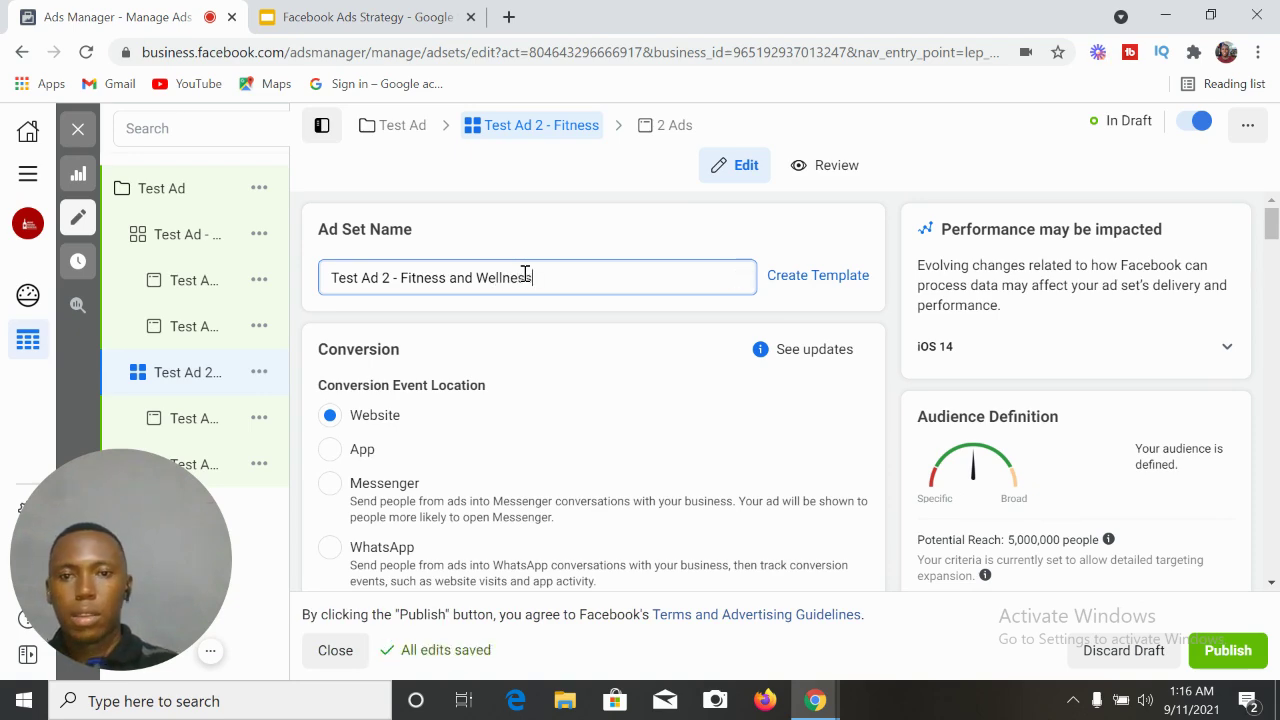
left_click(652, 233)
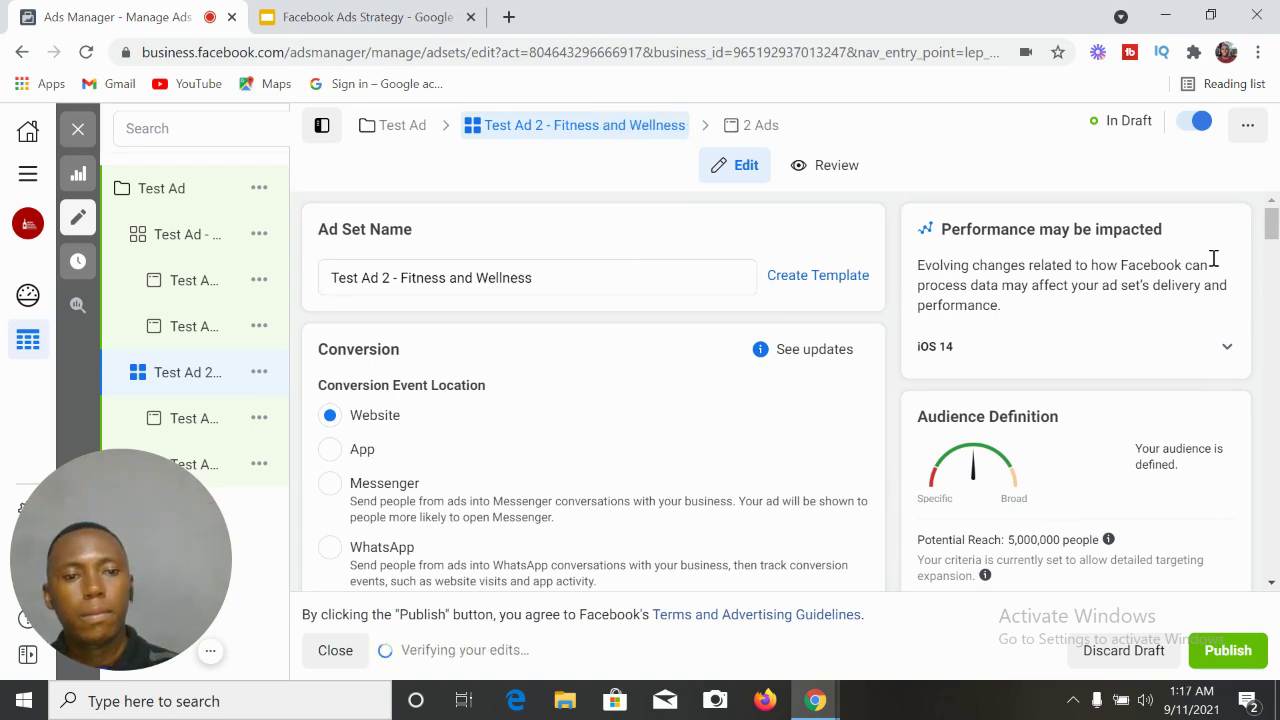
Review the Fitness and Wellness ad set's settings down to its placements, and check the campaign's ad set and ad structure.
left_click_drag(1273, 227, 1271, 466)
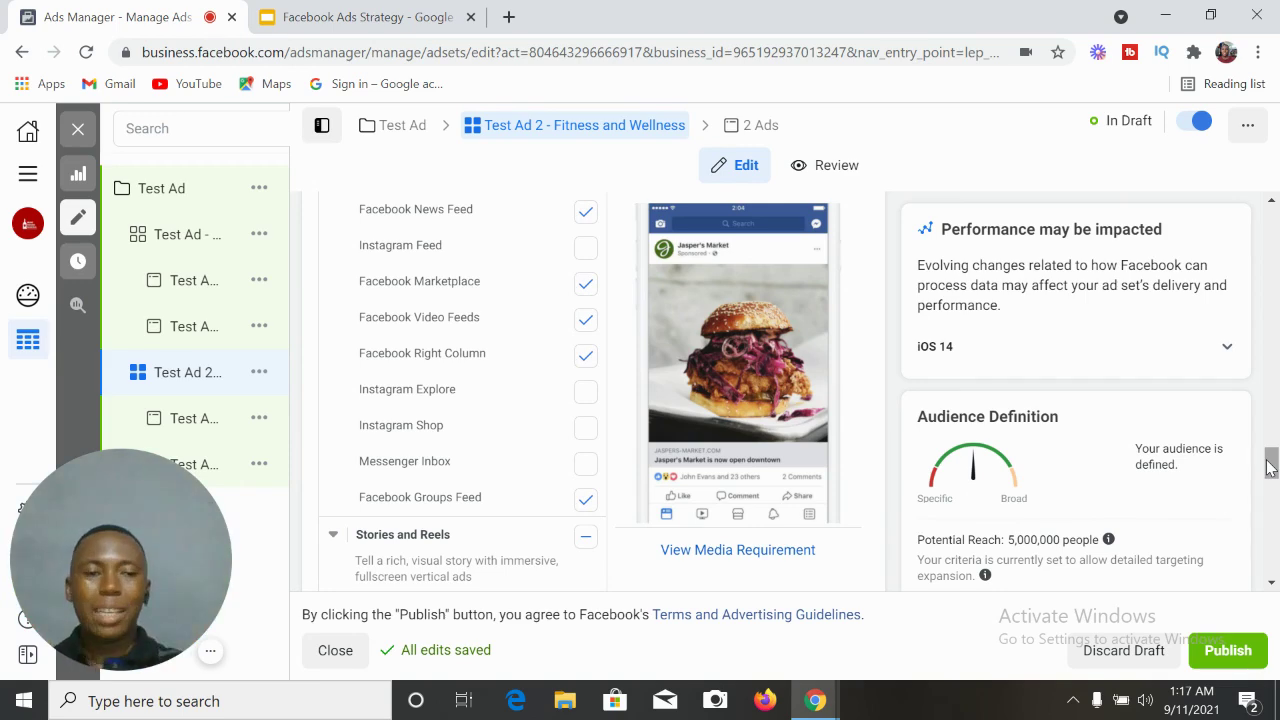
left_click_drag(1271, 466, 1270, 210)
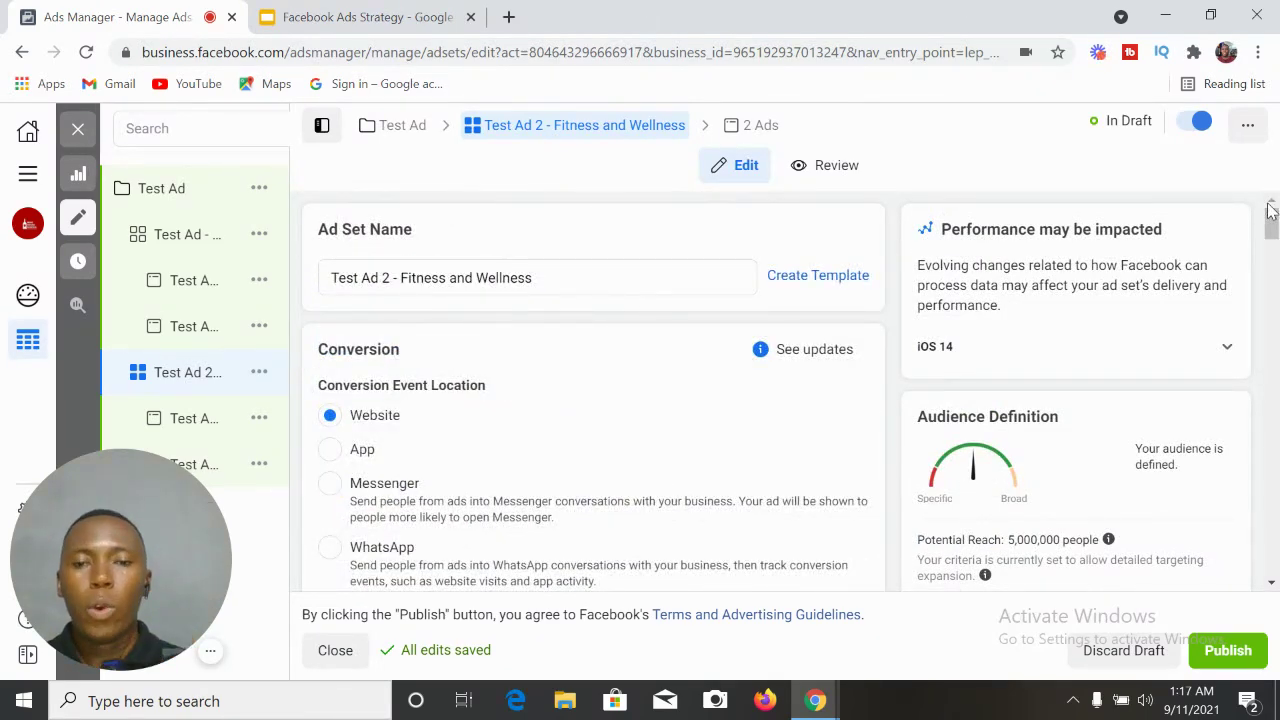
mouse_move(251, 320)
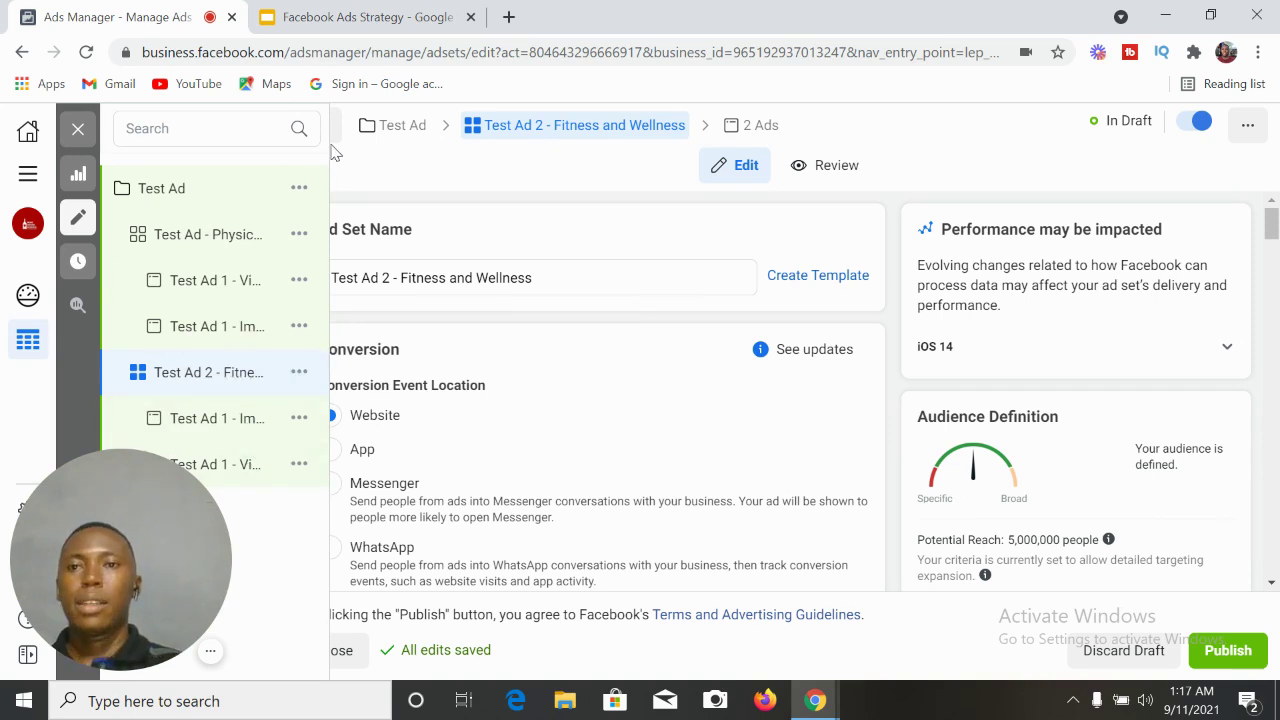
Check the campaign structure slide in the Facebook Ads Strategy presentation, and review the Physical Exercises ad set's audience targeting in Ads Manager.
left_click(370, 19)
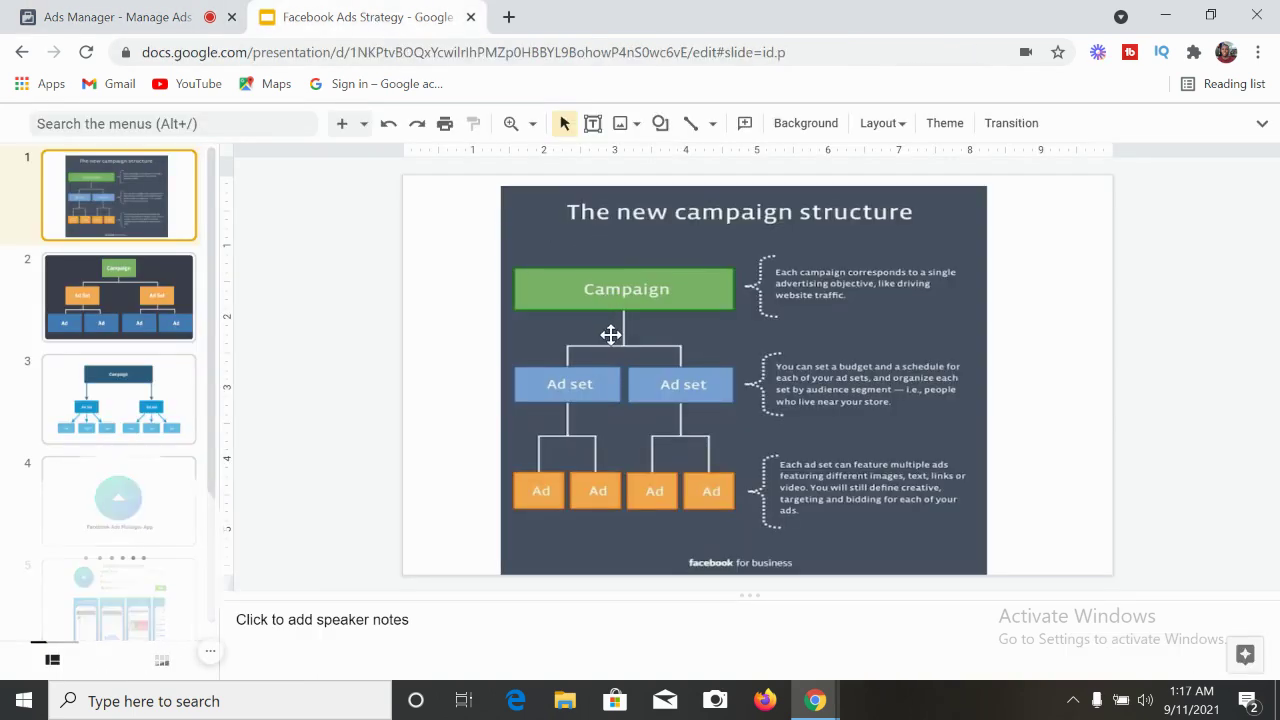
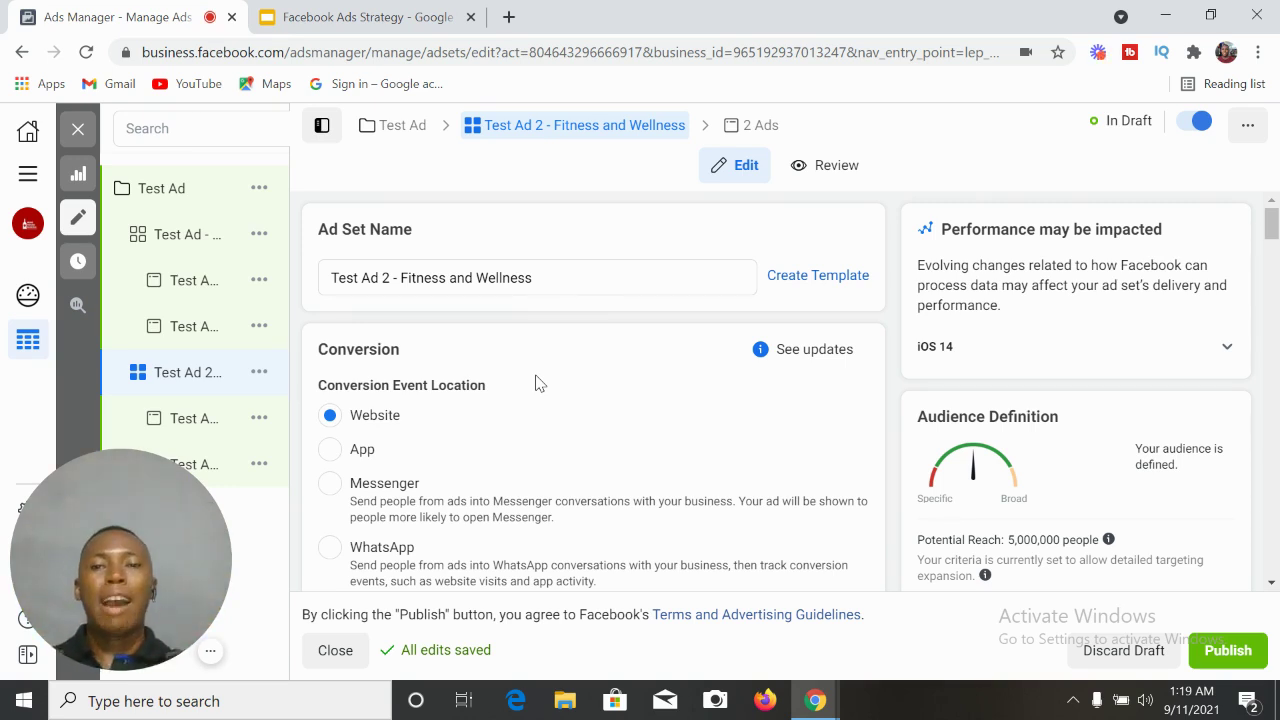
mouse_move(258, 238)
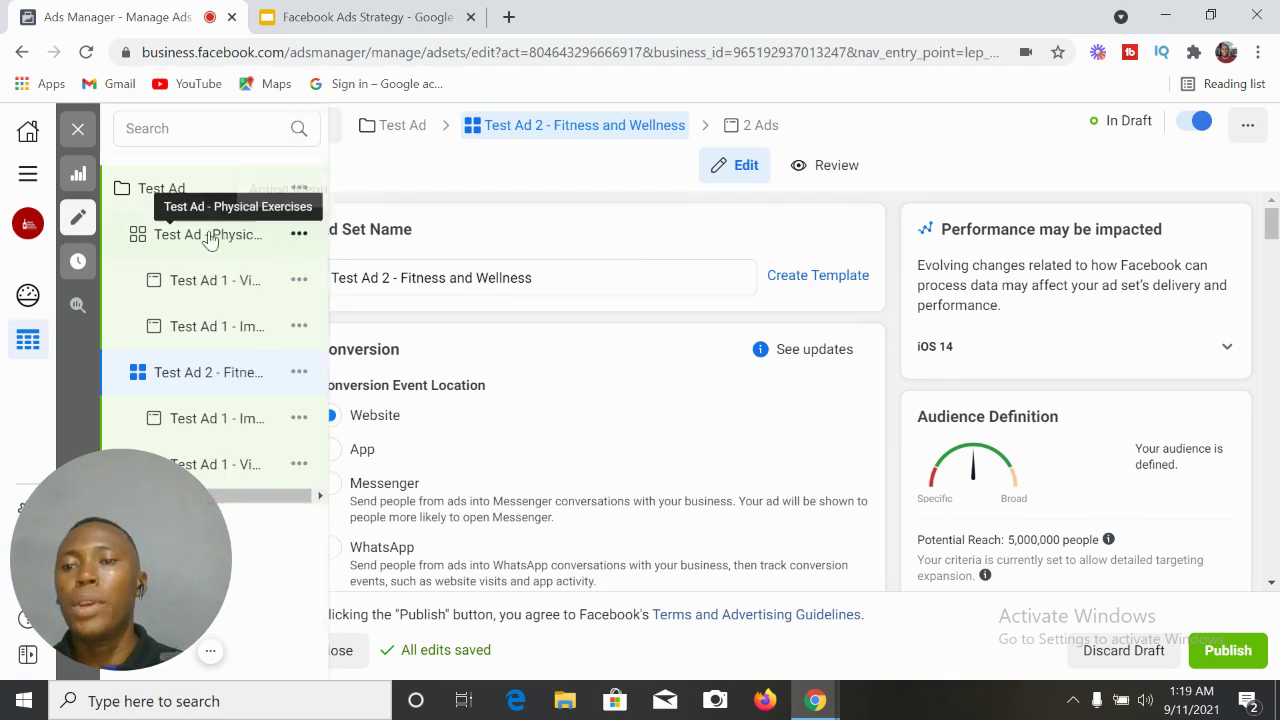
left_click(299, 235)
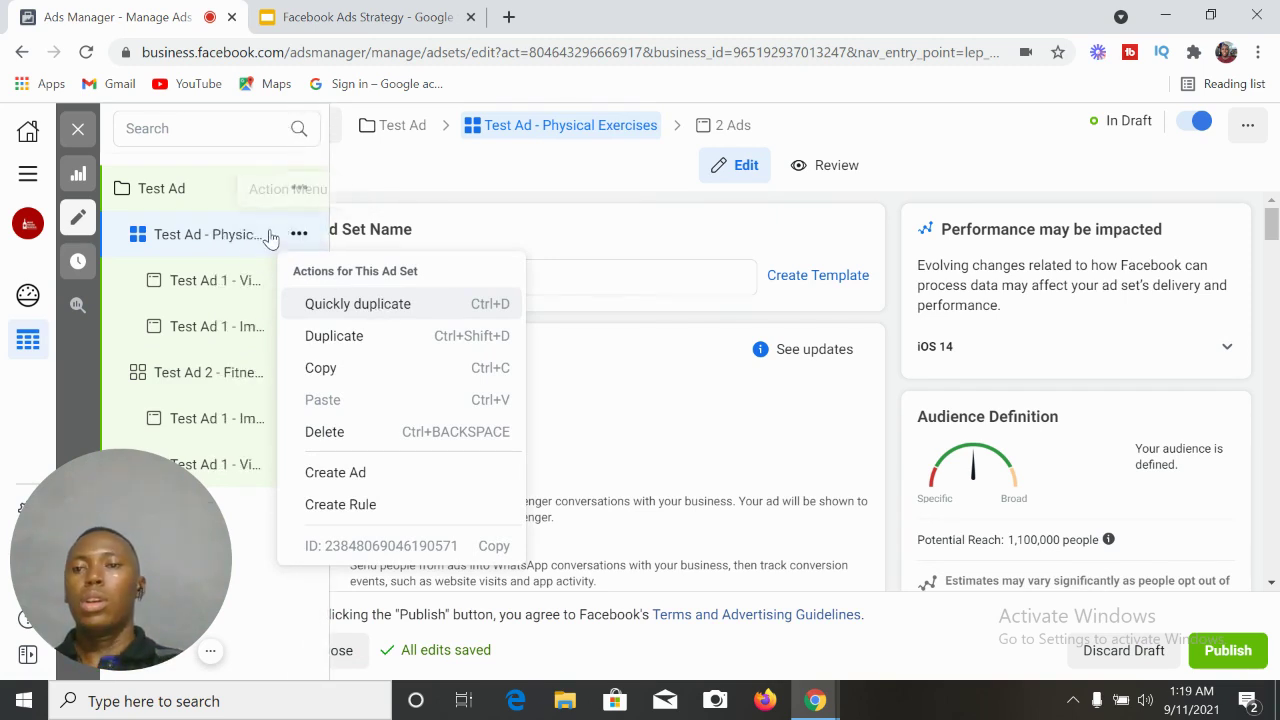
left_click(293, 234)
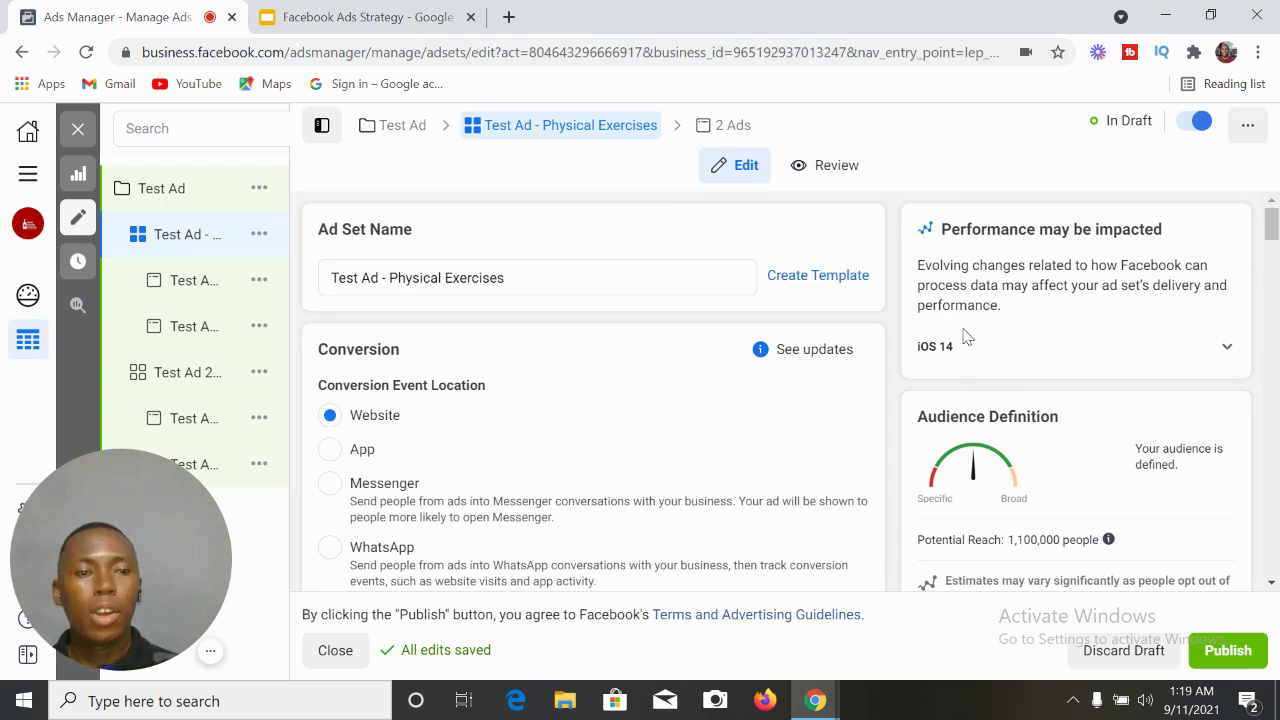
left_click_drag(1270, 260, 1272, 372)
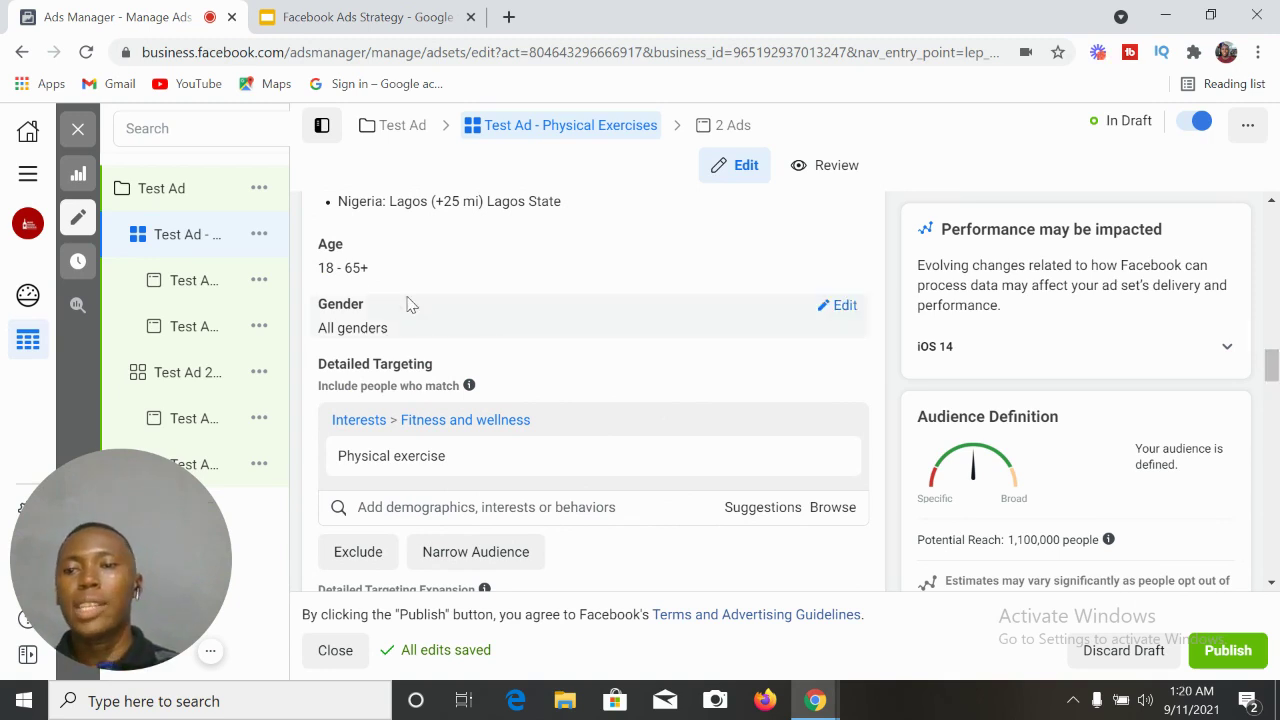
Quickly duplicate the Test Ad - Physical Exercises ad set and look over the copy's manual placements.
mouse_move(271, 237)
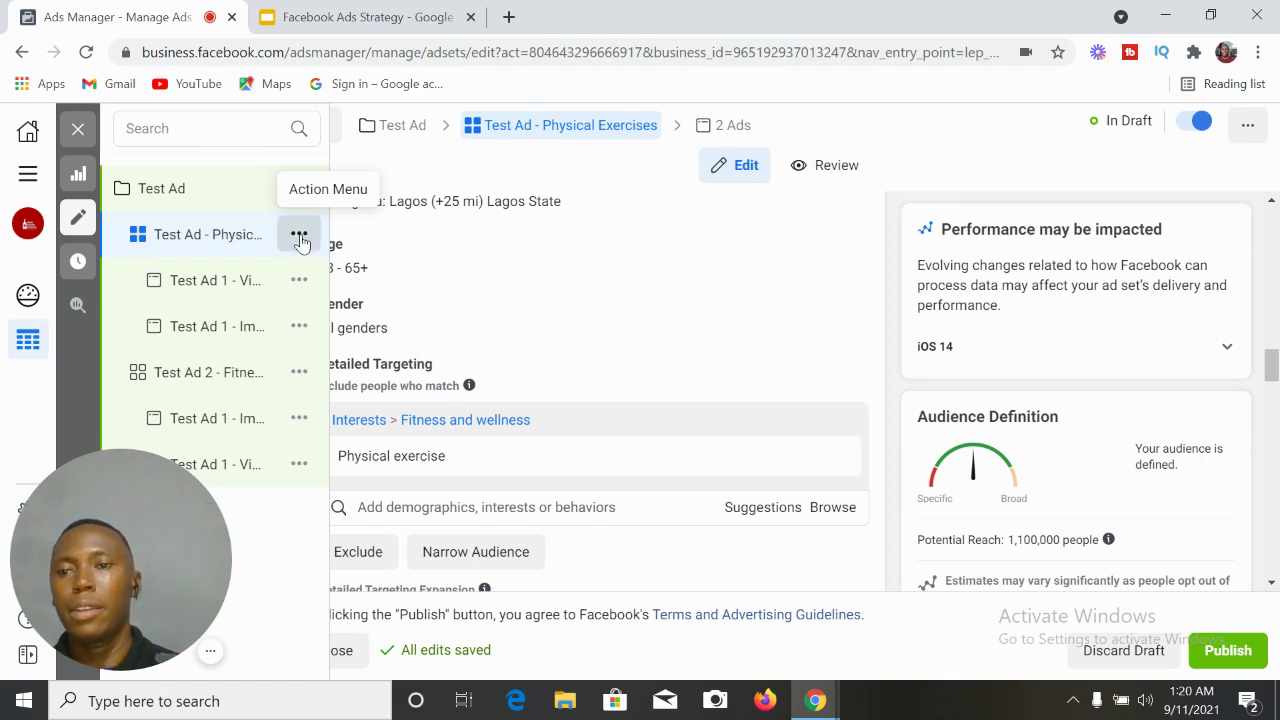
left_click(300, 236)
left_click(379, 306)
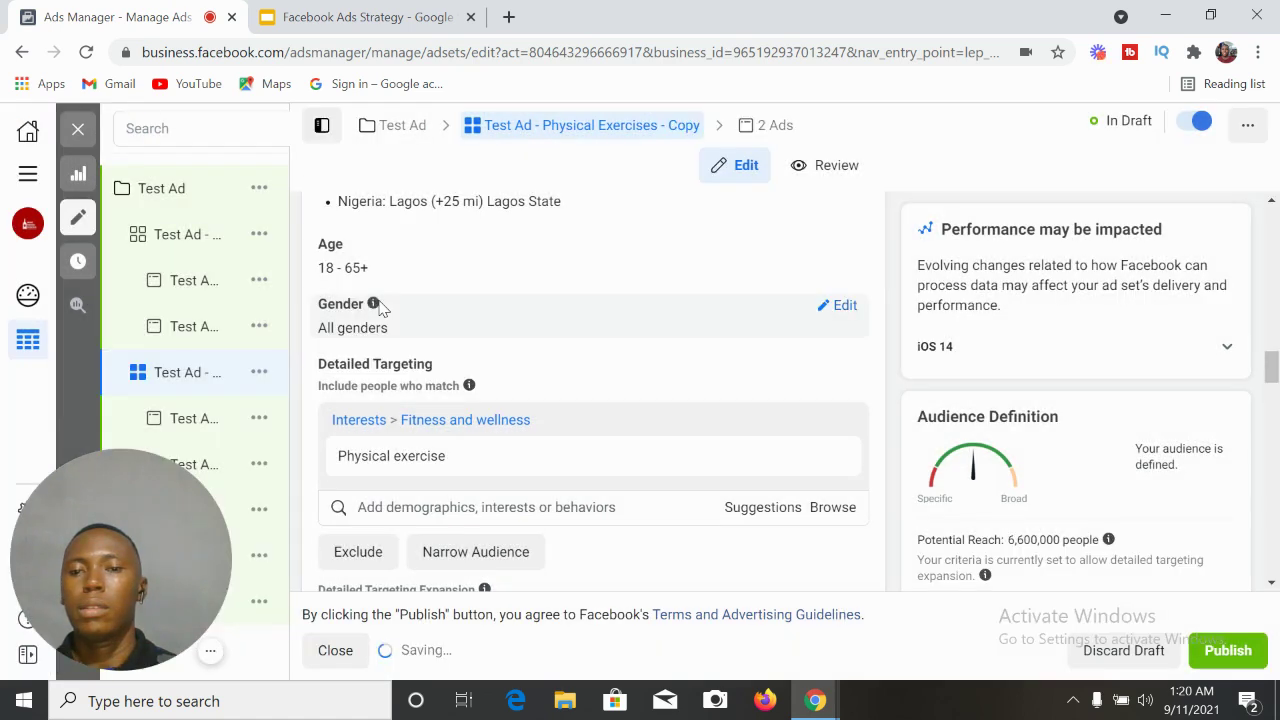
mouse_move(380, 310)
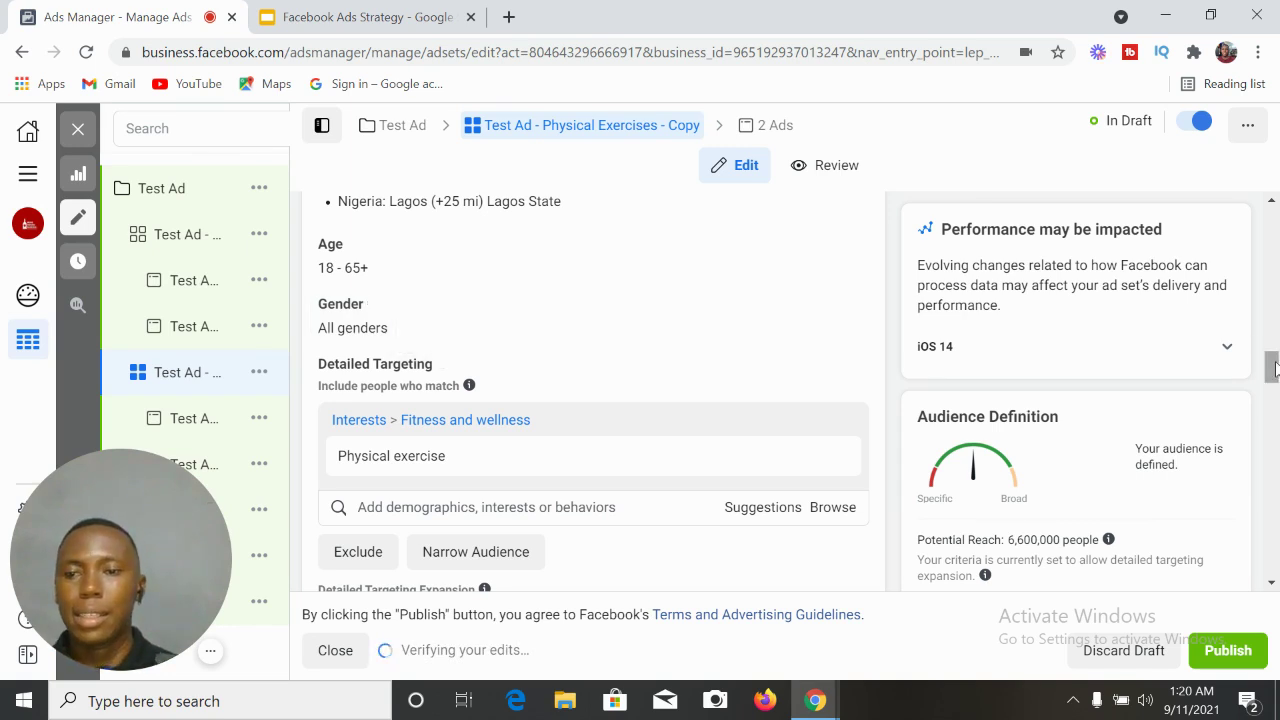
mouse_move(277, 466)
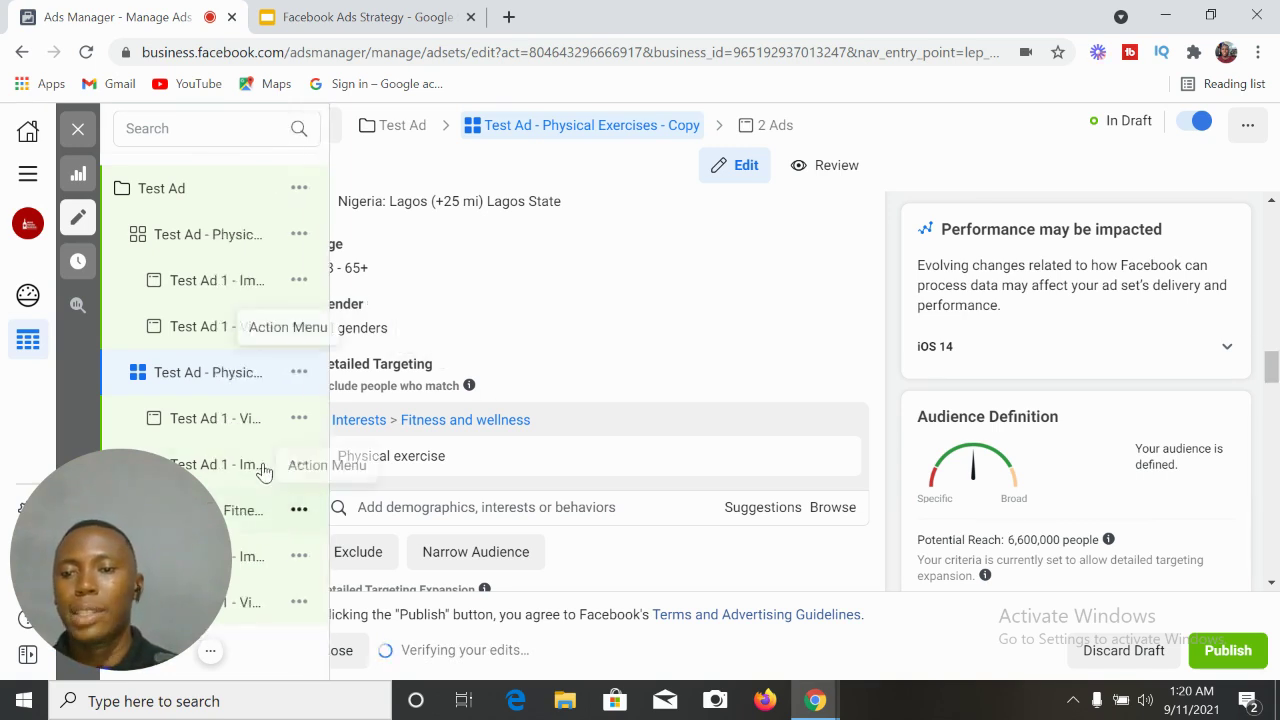
scroll(600, 400, "down", 2)
left_click_drag(191, 551, 1056, 605)
scroll(1051, 603, "down", 6)
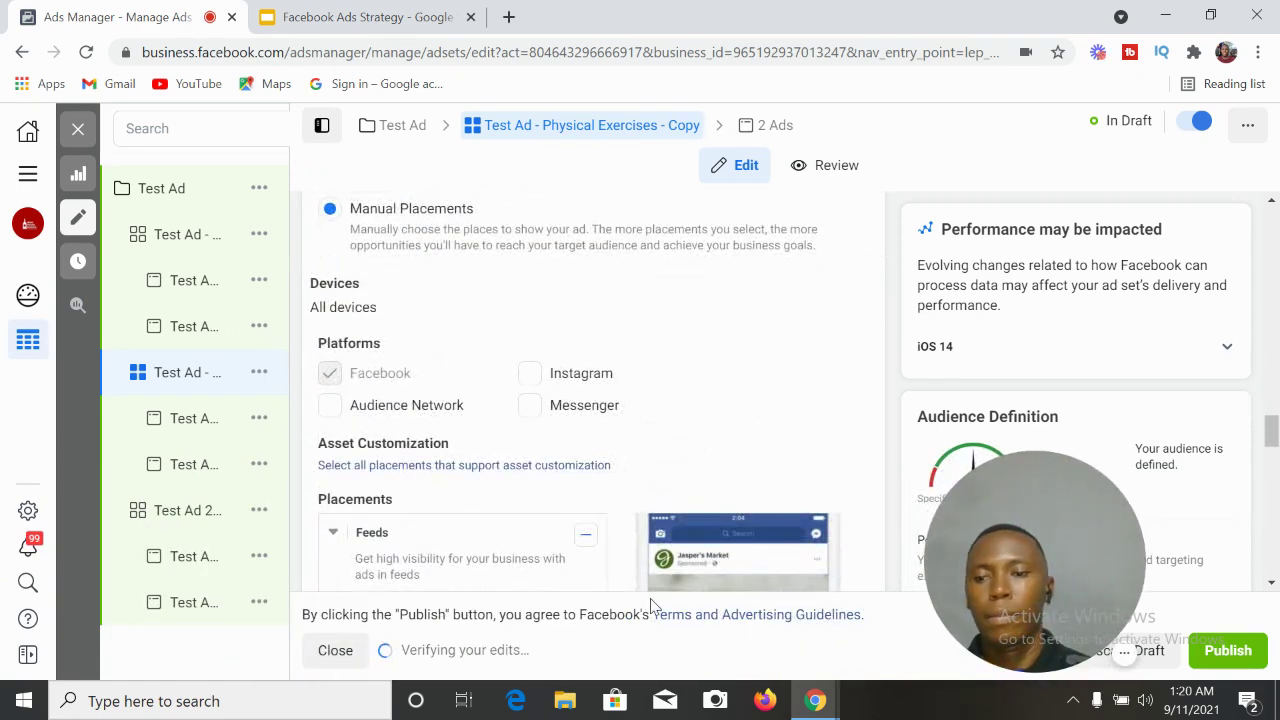
mouse_move(290, 520)
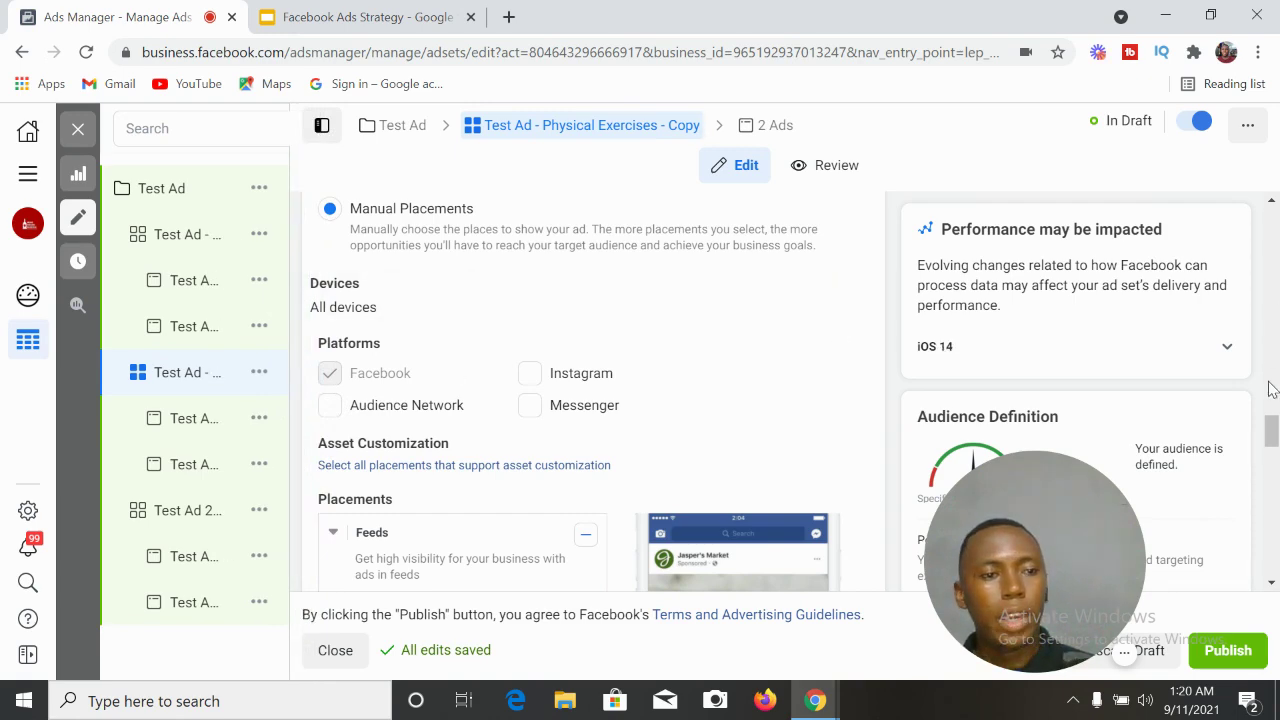
Rename the duplicated Physical Exercises ad set as "Test Ad - Physical Exercises - News Feed Only".
left_click_drag(1271, 428, 1271, 222)
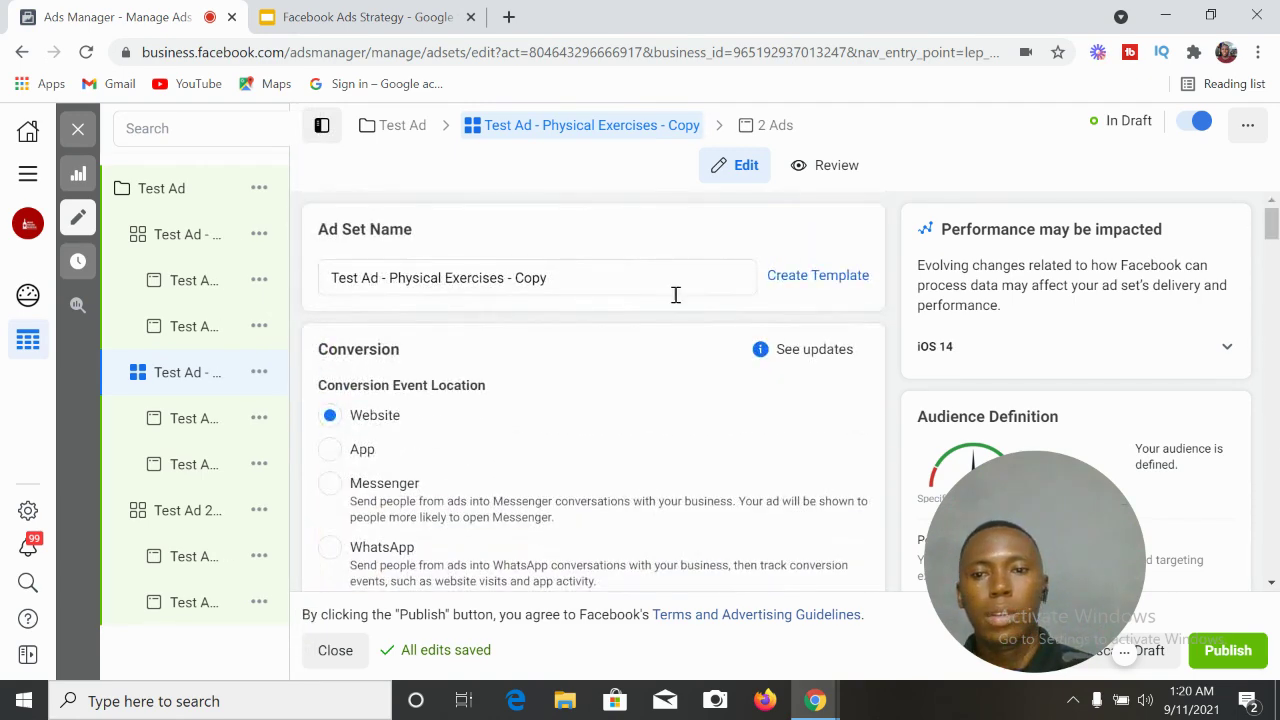
left_click(605, 282)
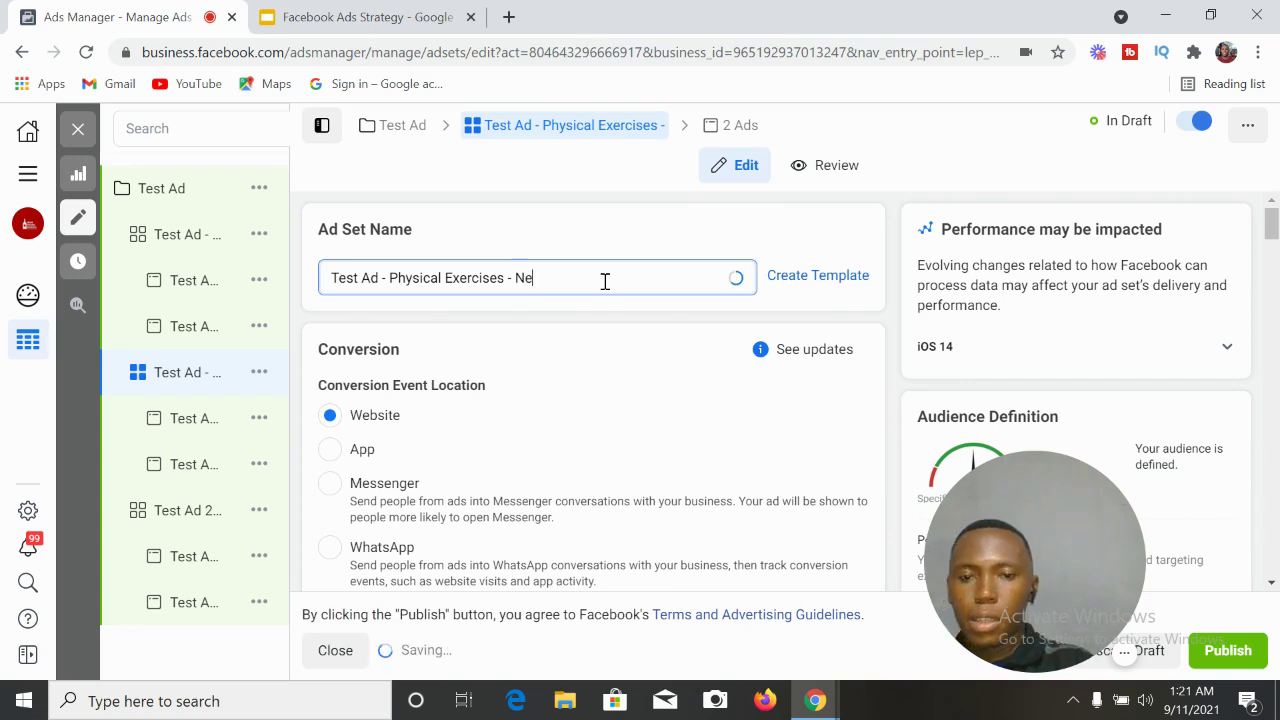
key("BackSpace")
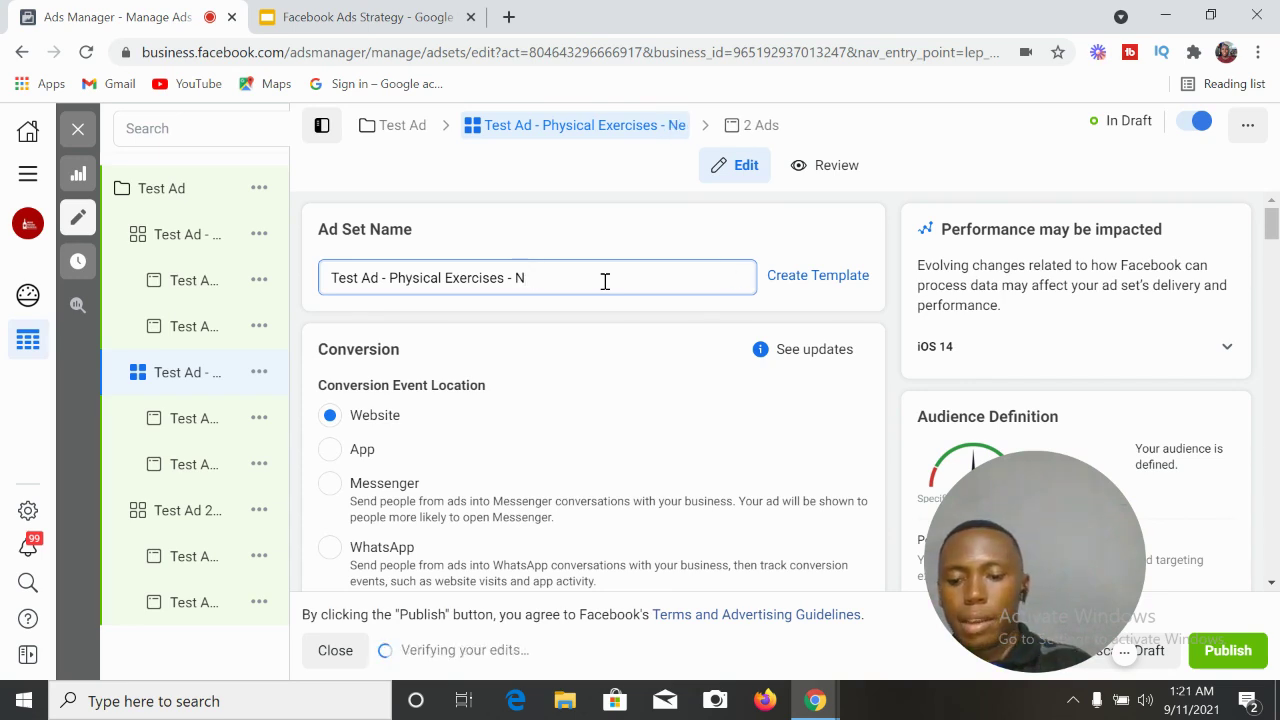
type("ews")
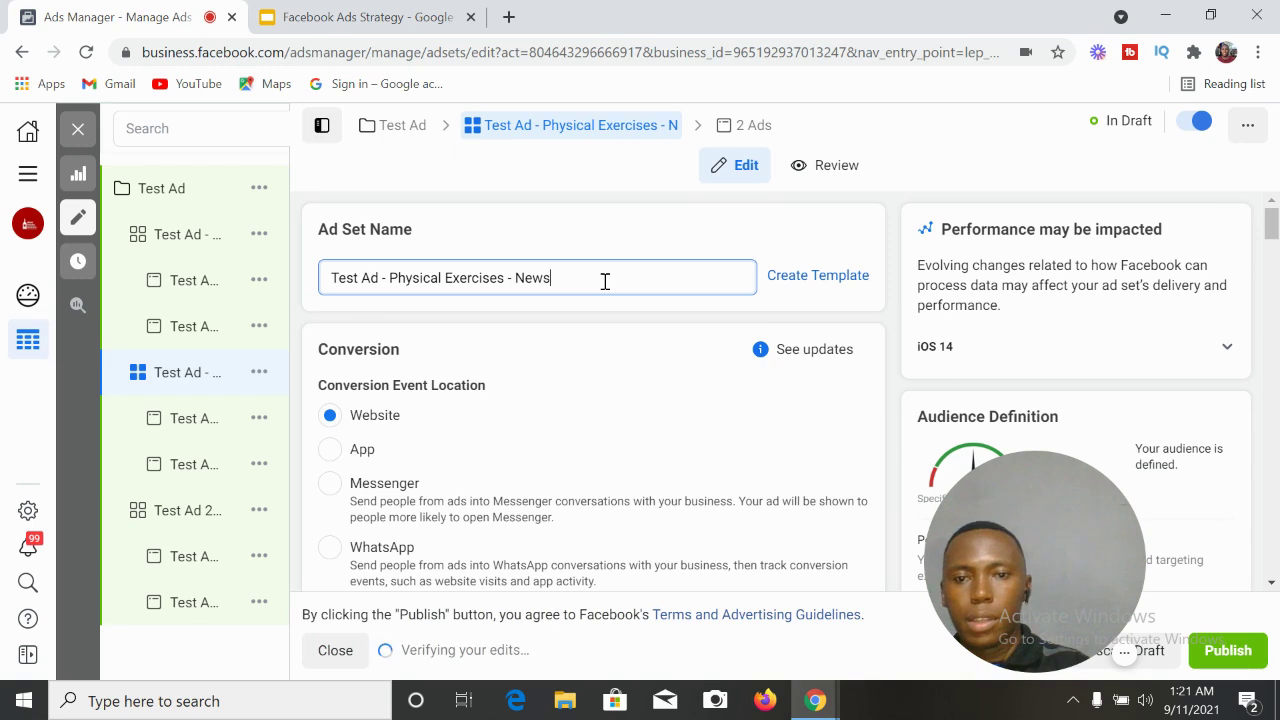
type(" Feed")
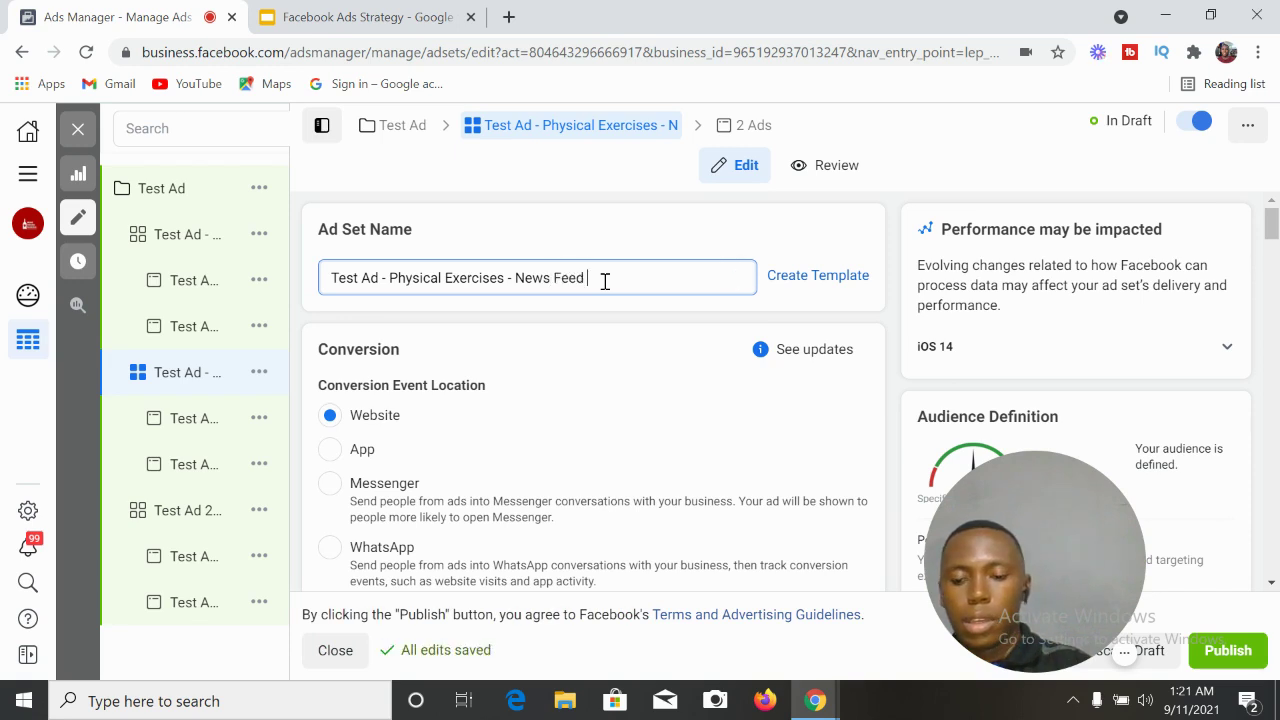
type(" Only")
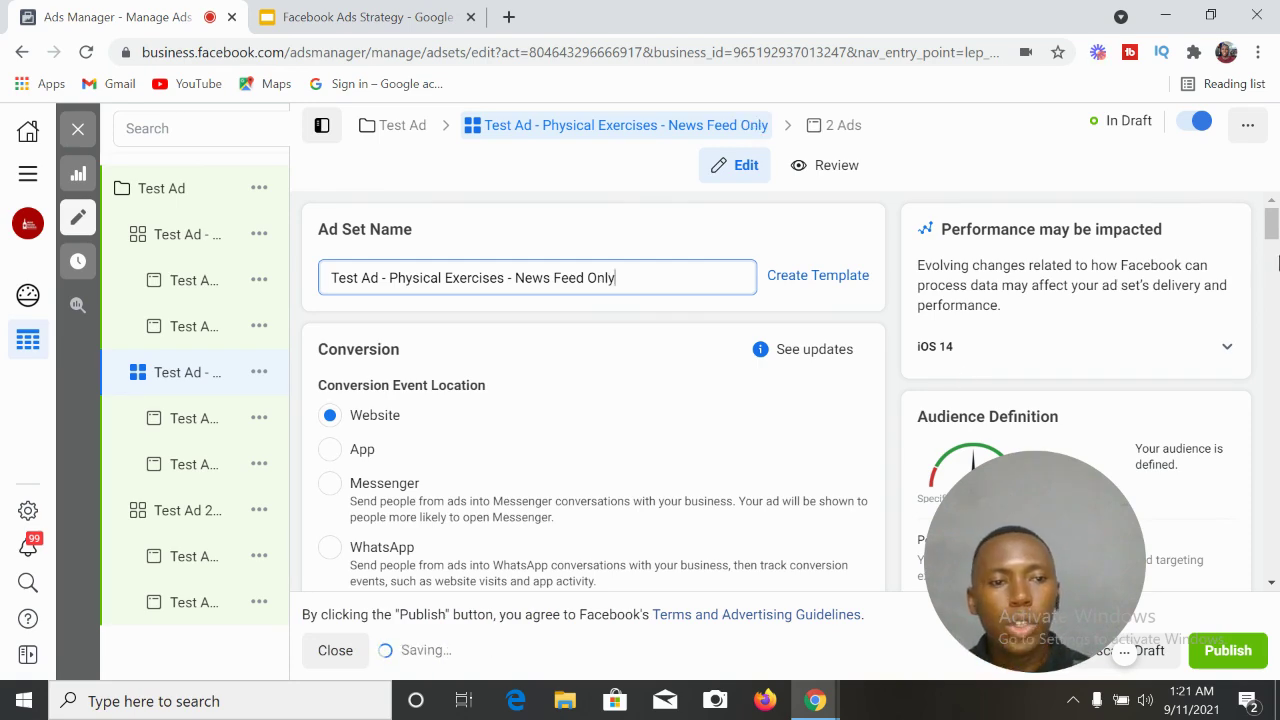
Remove Facebook Instant Articles, Facebook Search Results and Facebook In-Stream Videos from the News Feed Only ad set's placements.
left_click_drag(1271, 224, 1272, 536)
left_click(585, 275)
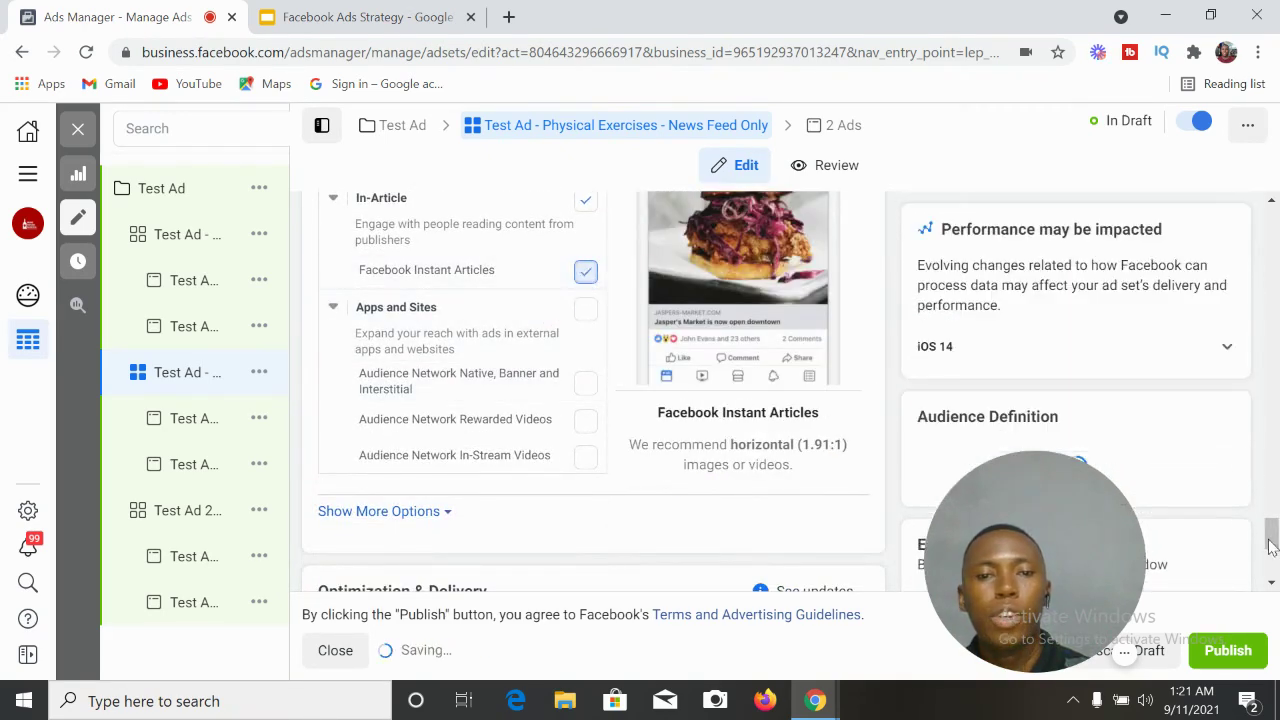
left_click_drag(1271, 532, 1272, 508)
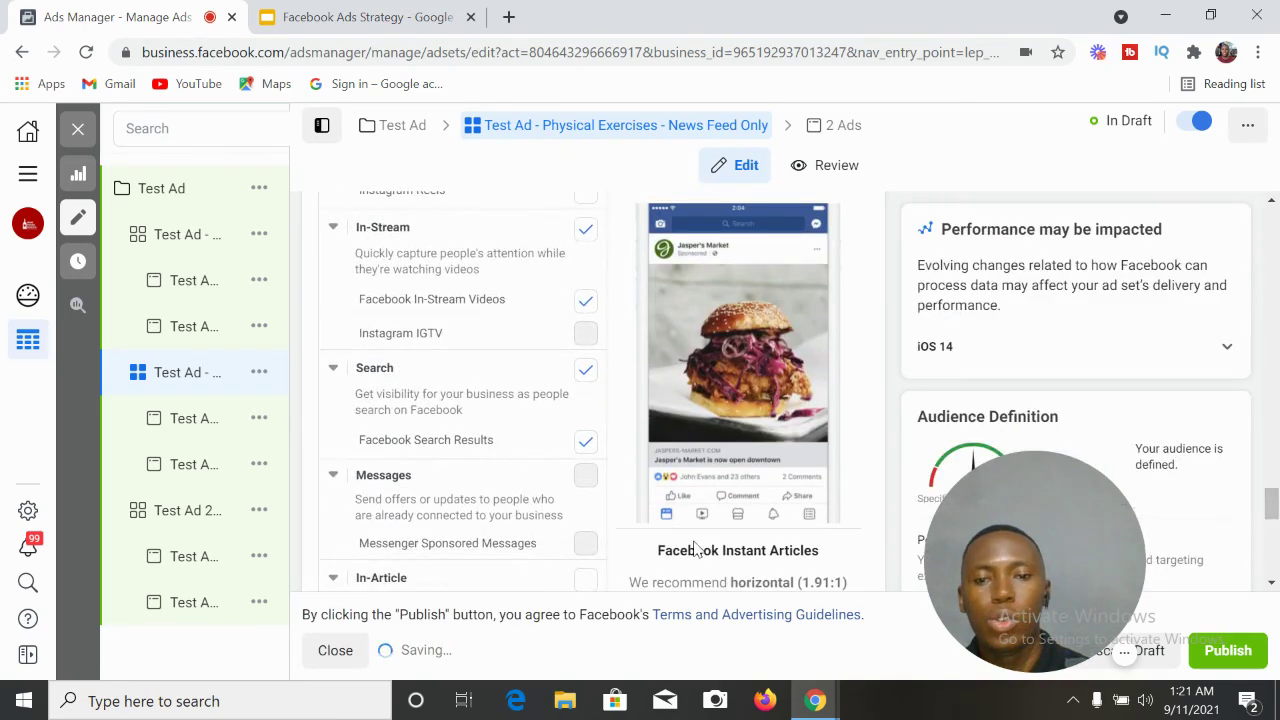
left_click(585, 440)
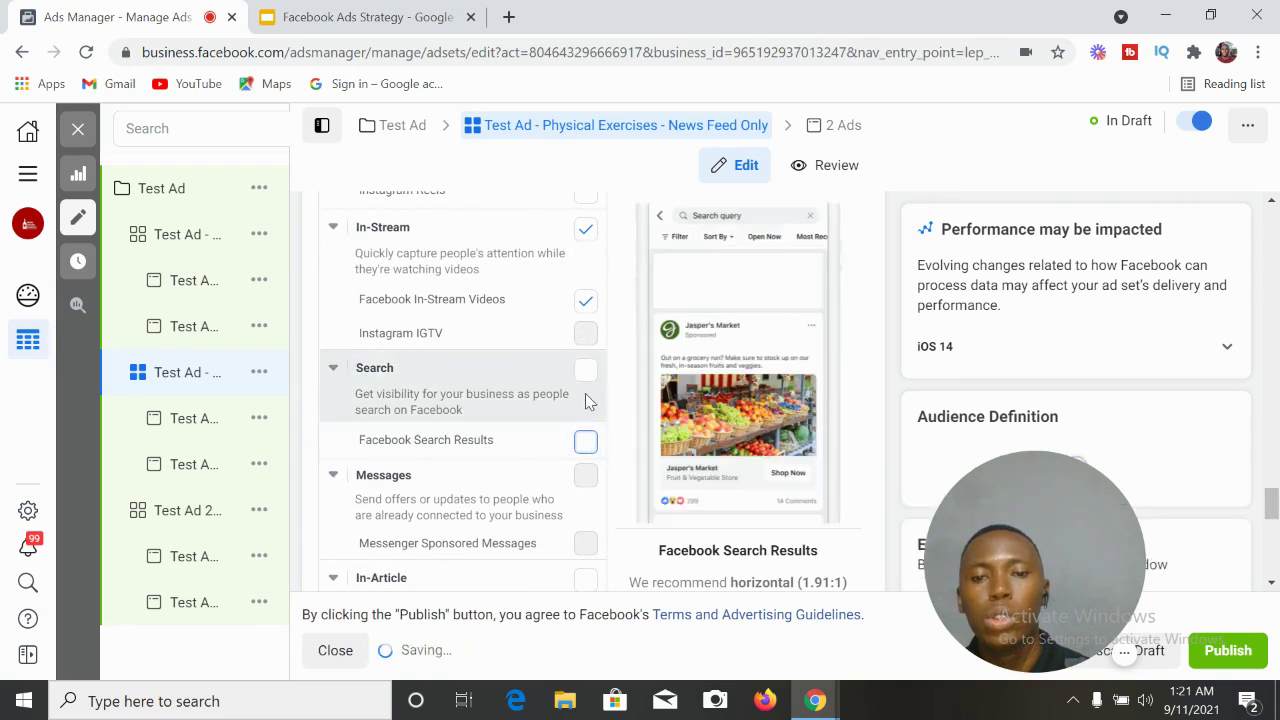
left_click(585, 302)
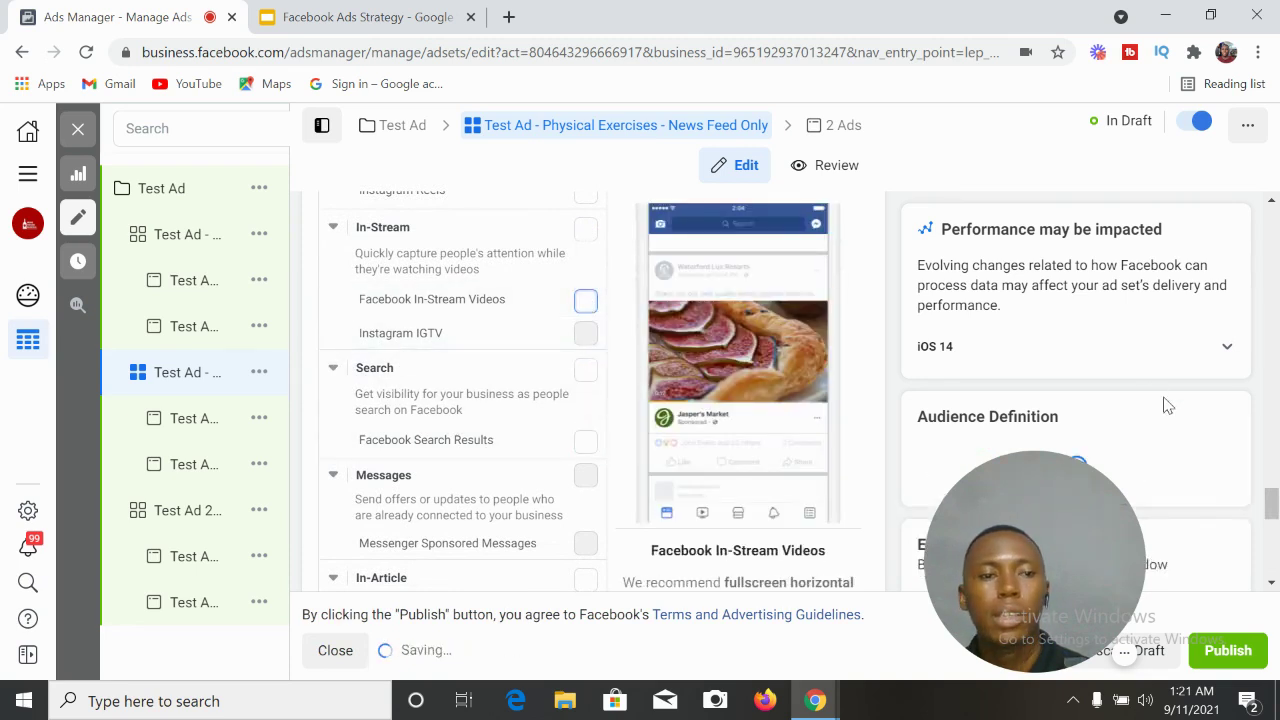
Exclude Facebook Stories, Groups Feed, Right Column, Video Feeds and Marketplace from the placements, keeping Facebook News Feed.
left_click_drag(1272, 508, 1273, 468)
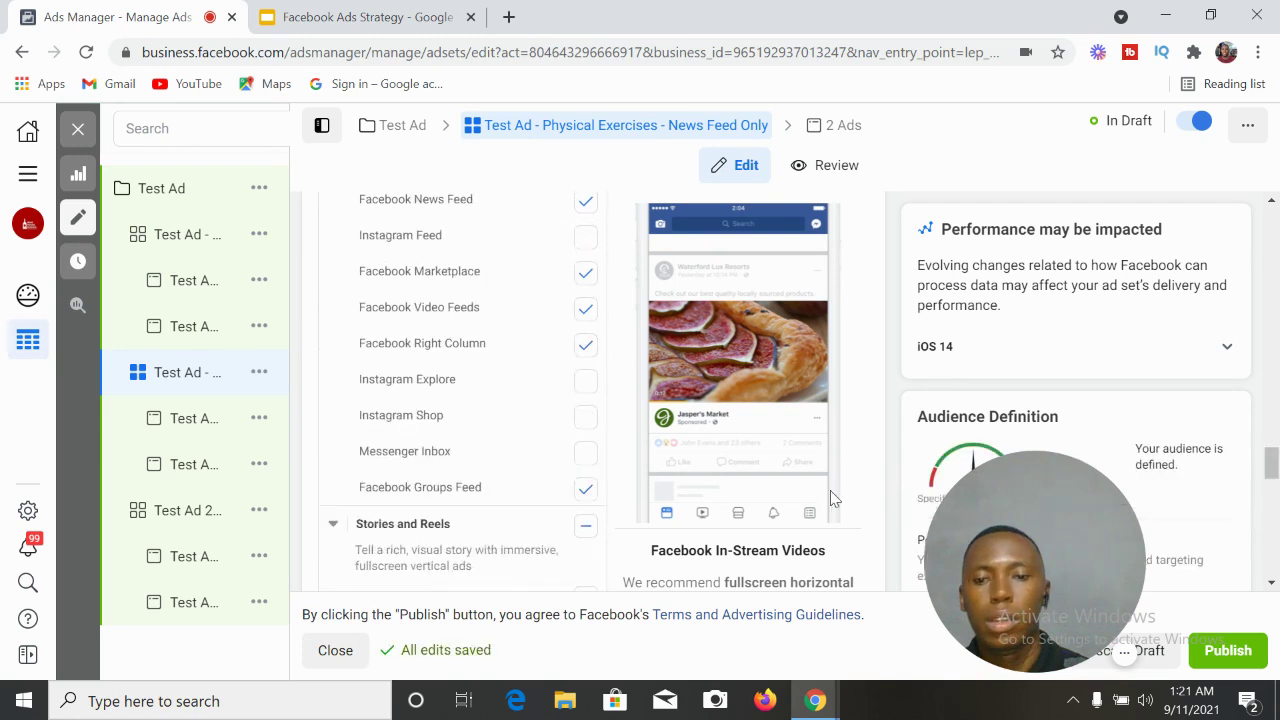
scroll(1272, 475, "down", 2)
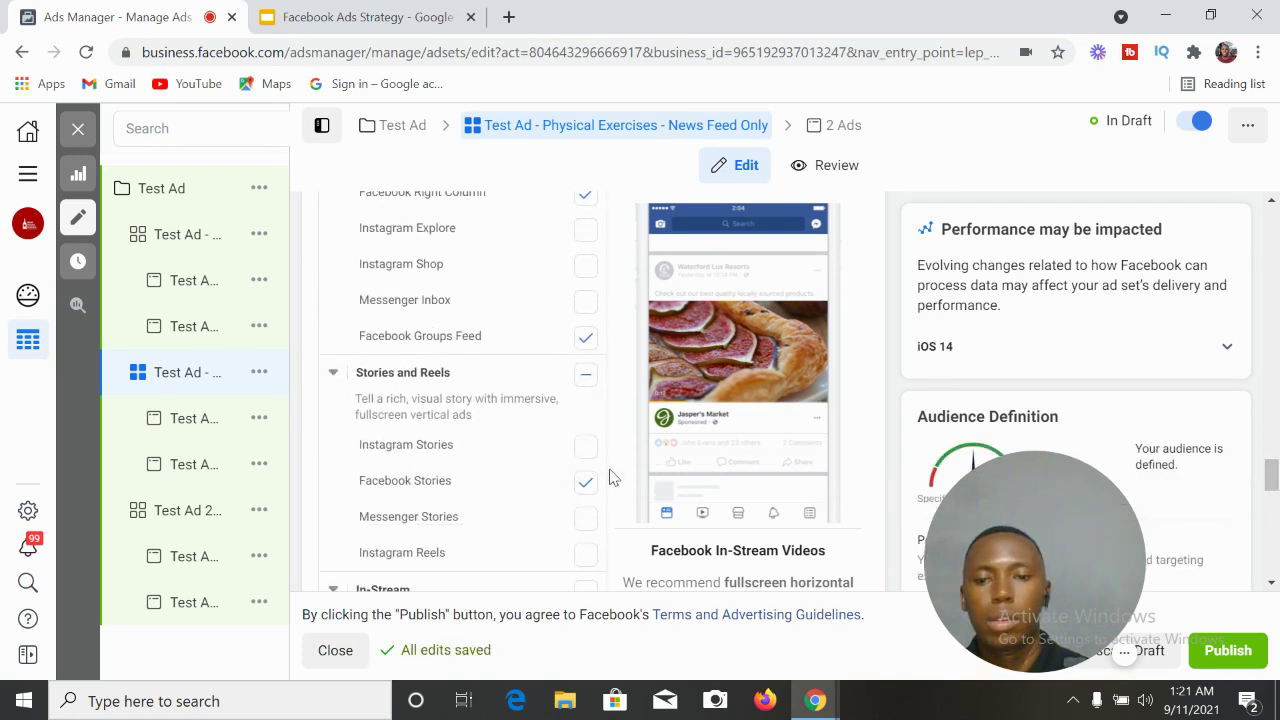
left_click(586, 482)
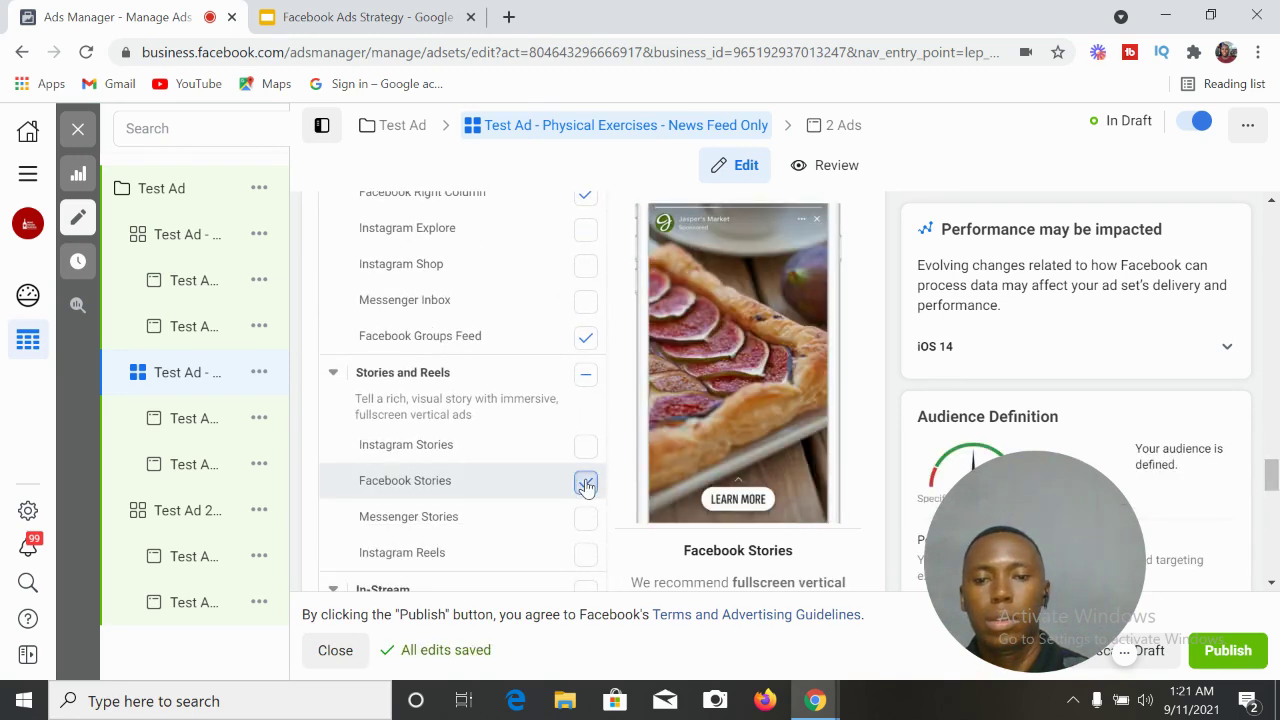
left_click(586, 337)
left_click(586, 199)
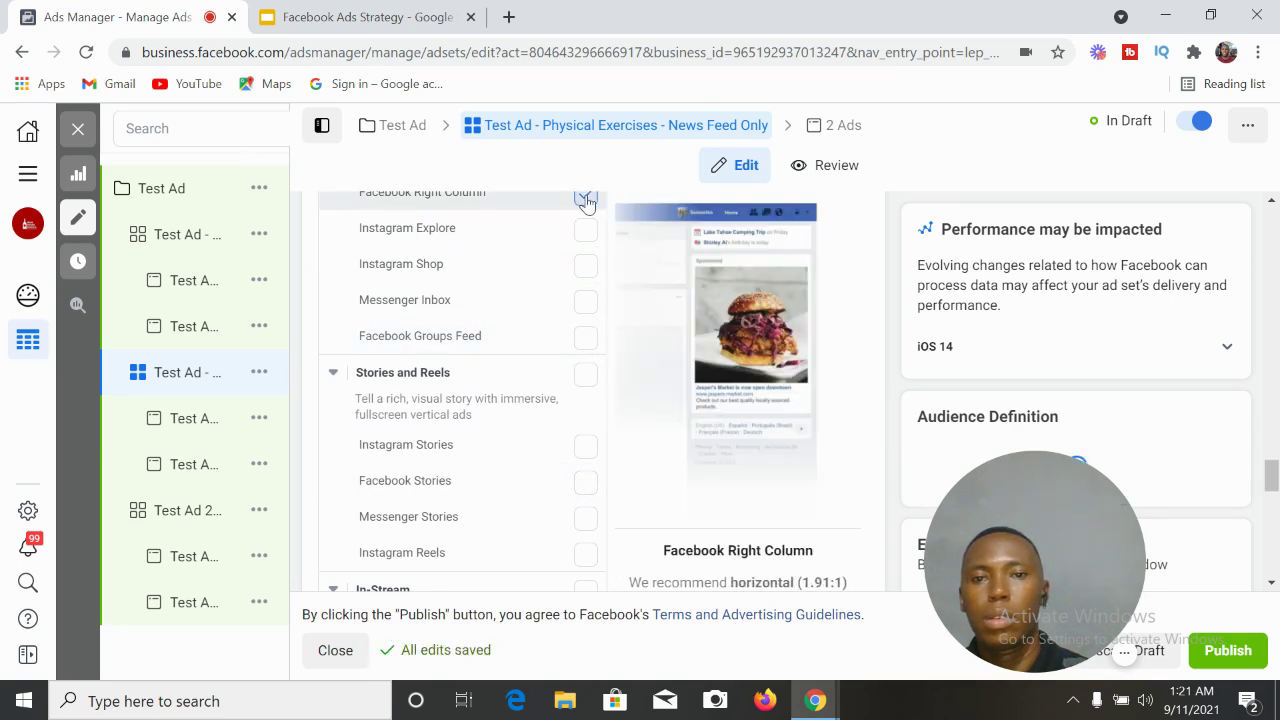
mouse_move(1272, 470)
left_mouse_down()
mouse_move(1272, 439)
mouse_move(1272, 450)
left_mouse_up()
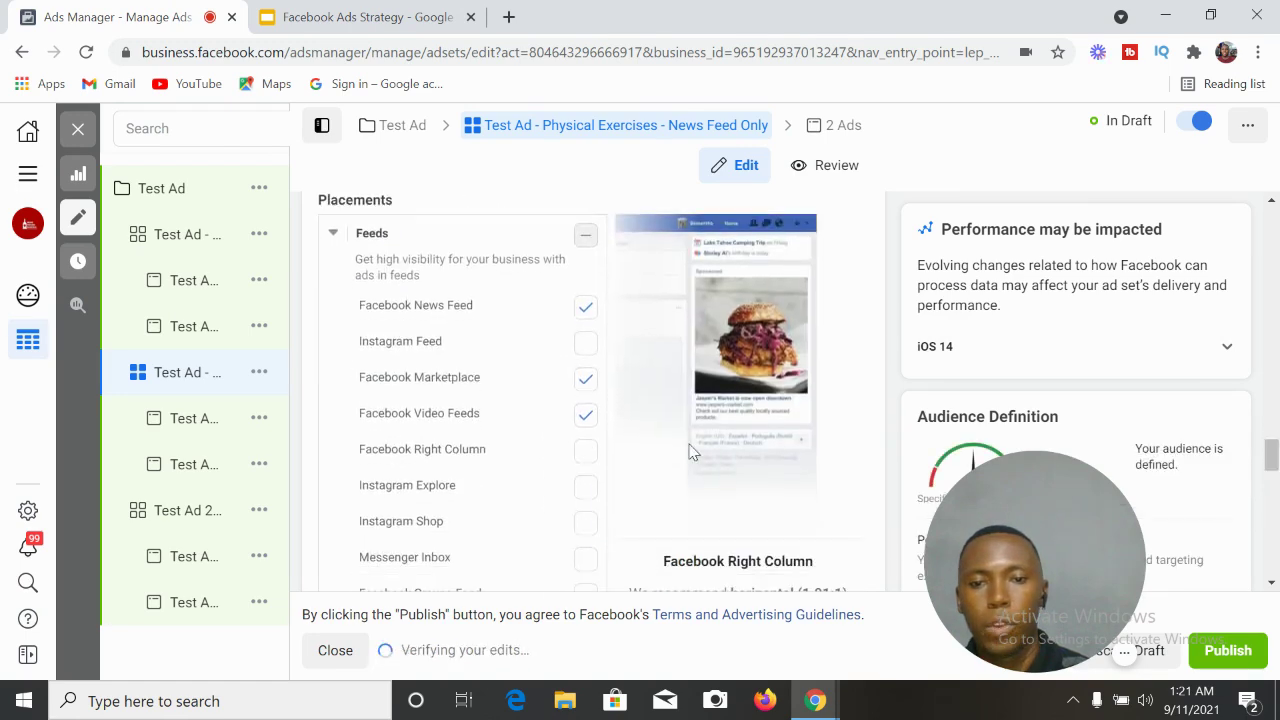
left_click(588, 415)
left_click(585, 381)
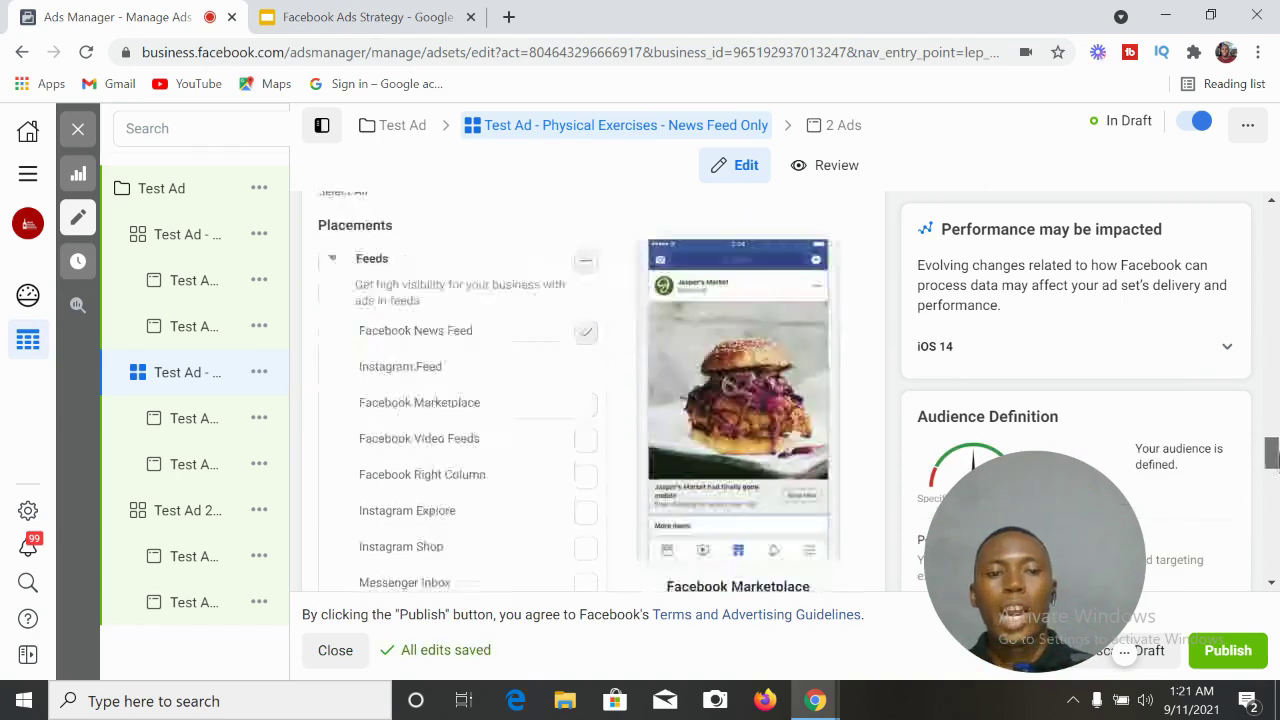
left_click_drag(1274, 452, 1273, 364)
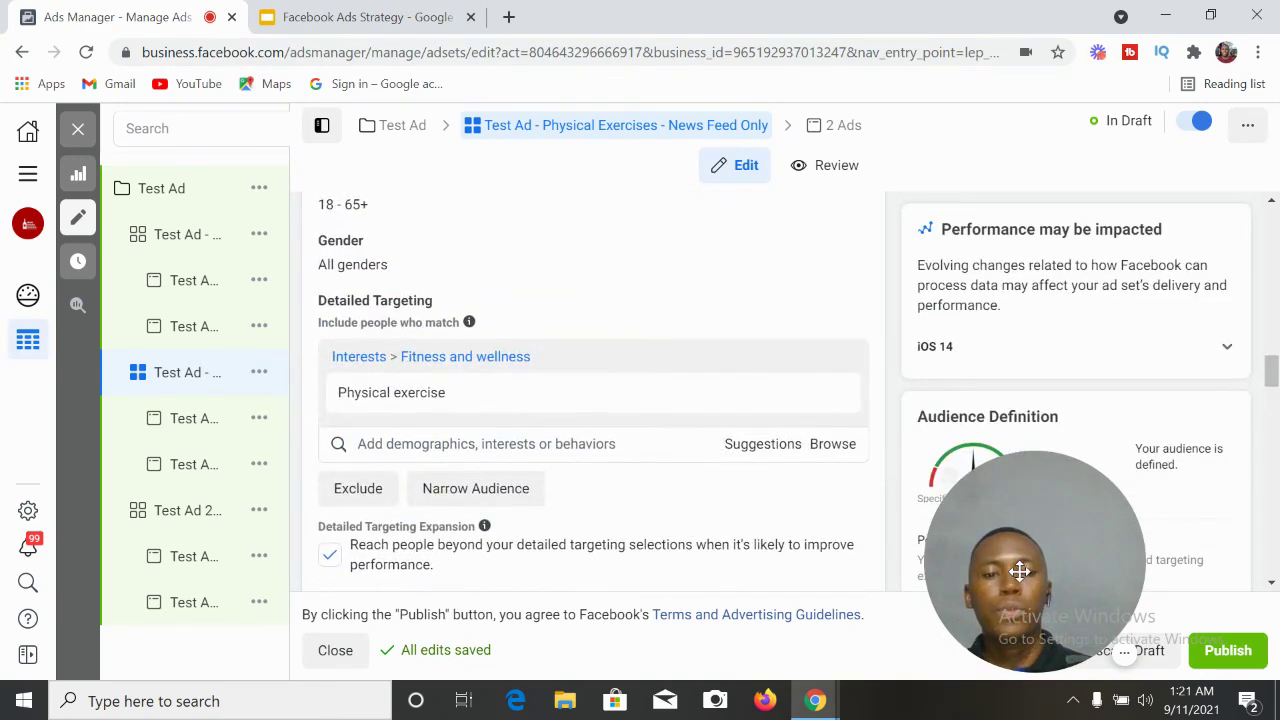
Quickly duplicate the Test Ad 2 - Fitness and Wellness ad set and go to the copy's ad set name.
left_click_drag(1030, 570, 30, 630)
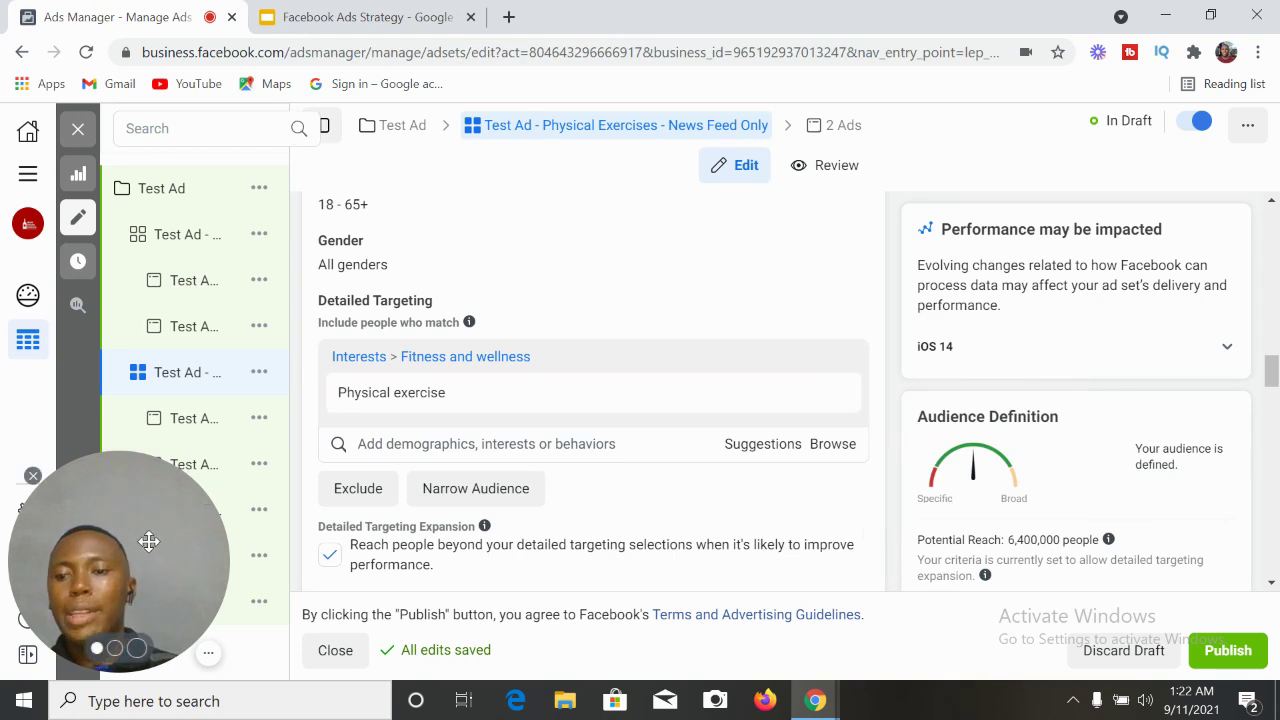
left_click_drag(149, 540, 917, 630)
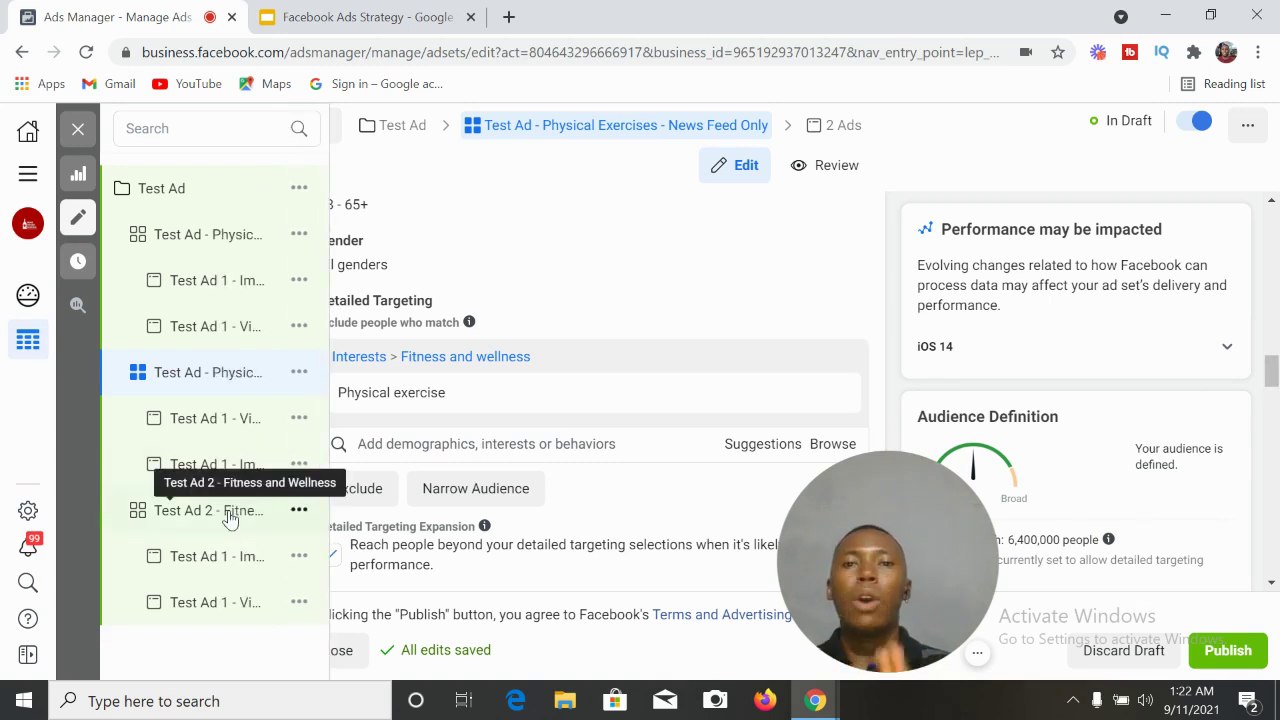
left_click(299, 511)
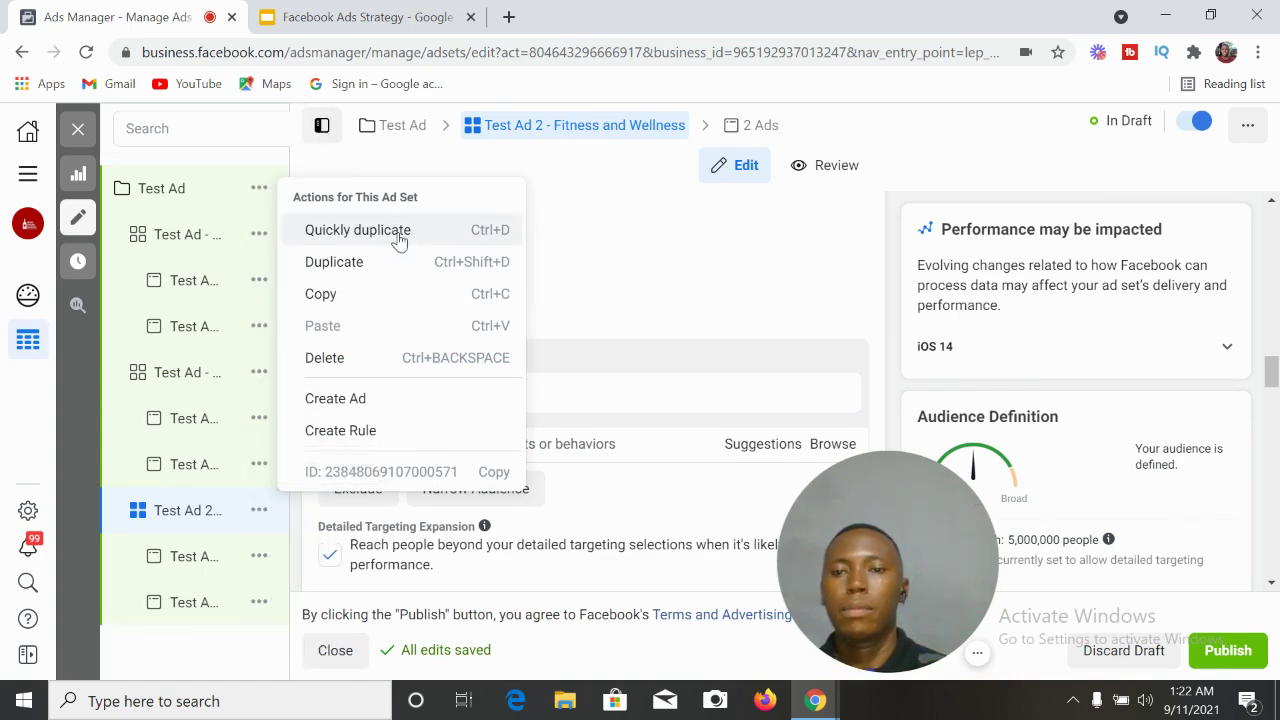
left_click(398, 232)
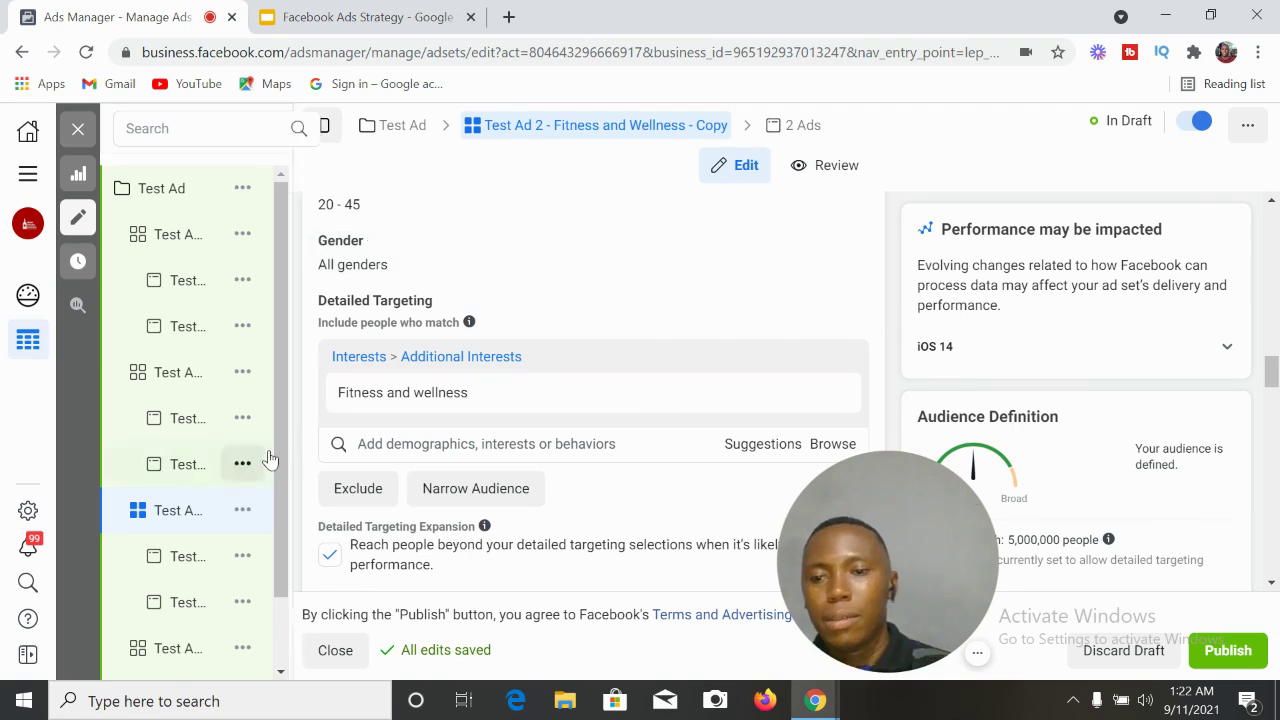
mouse_move(314, 414)
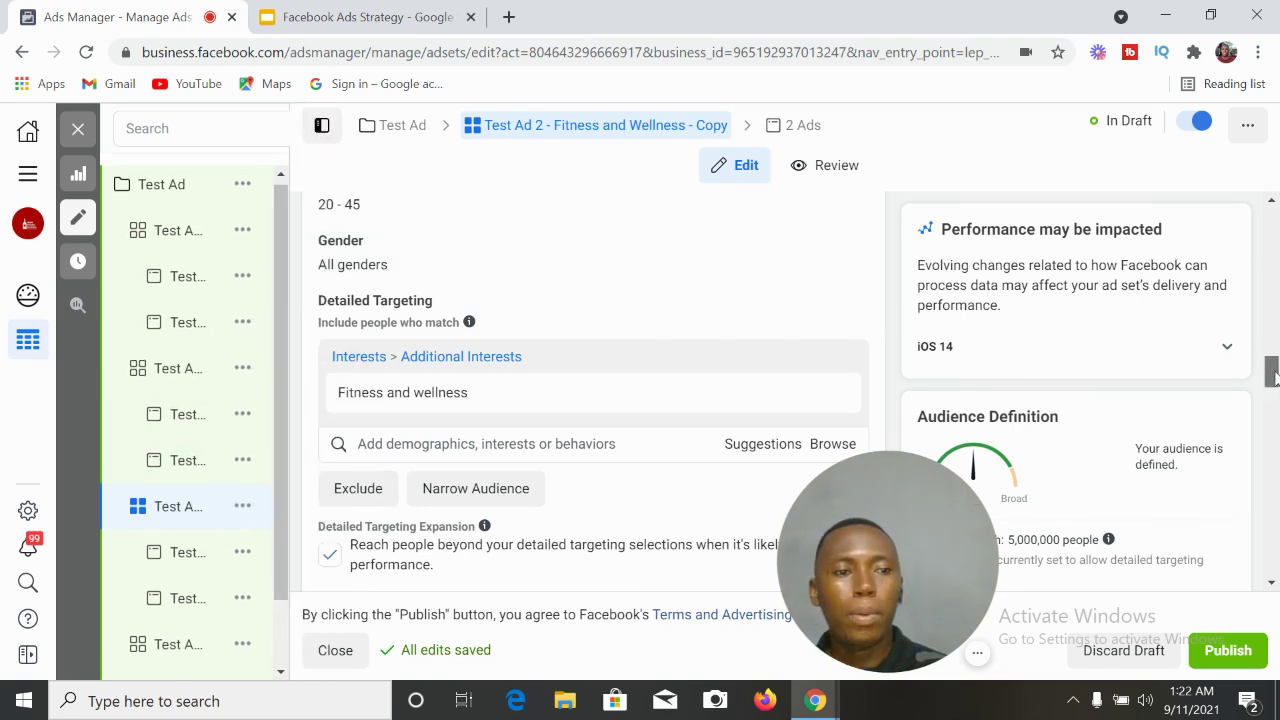
left_click_drag(1272, 373, 1270, 225)
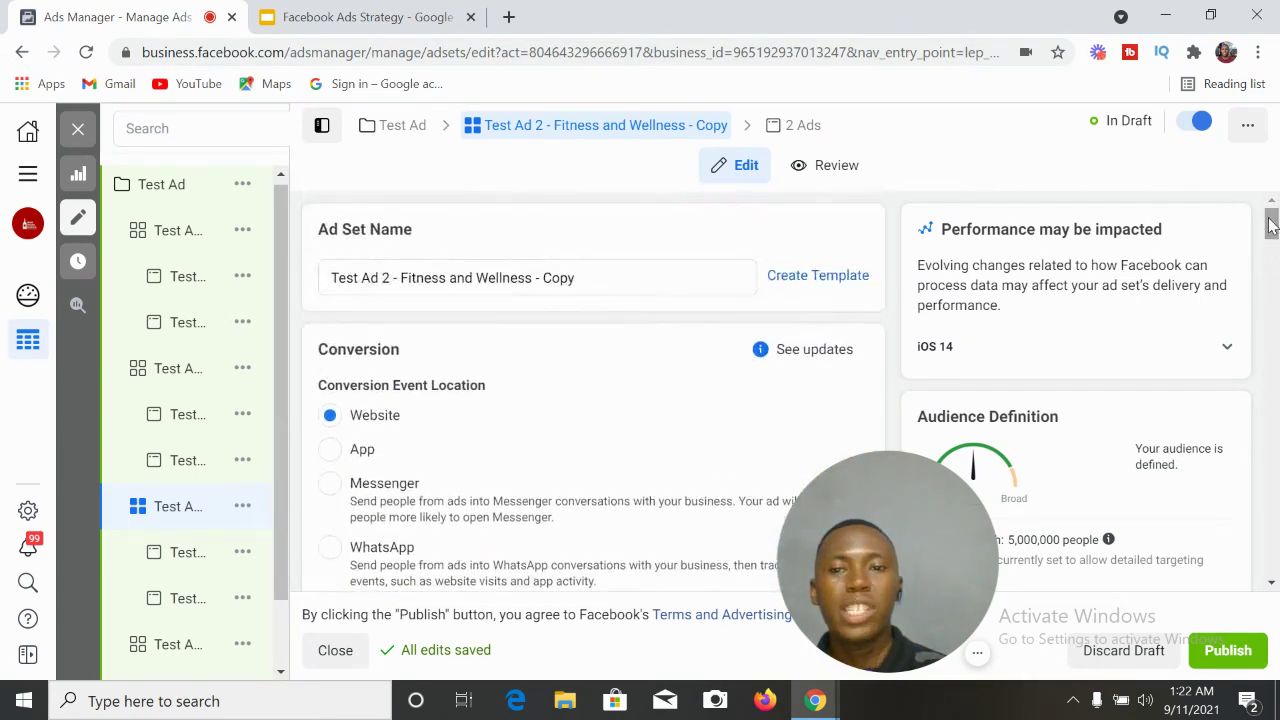
Rename the duplicated Fitness and Wellness ad set as "Test Ad 2 - Fitness and Wellness - Newsfeed only".
left_click(637, 283)
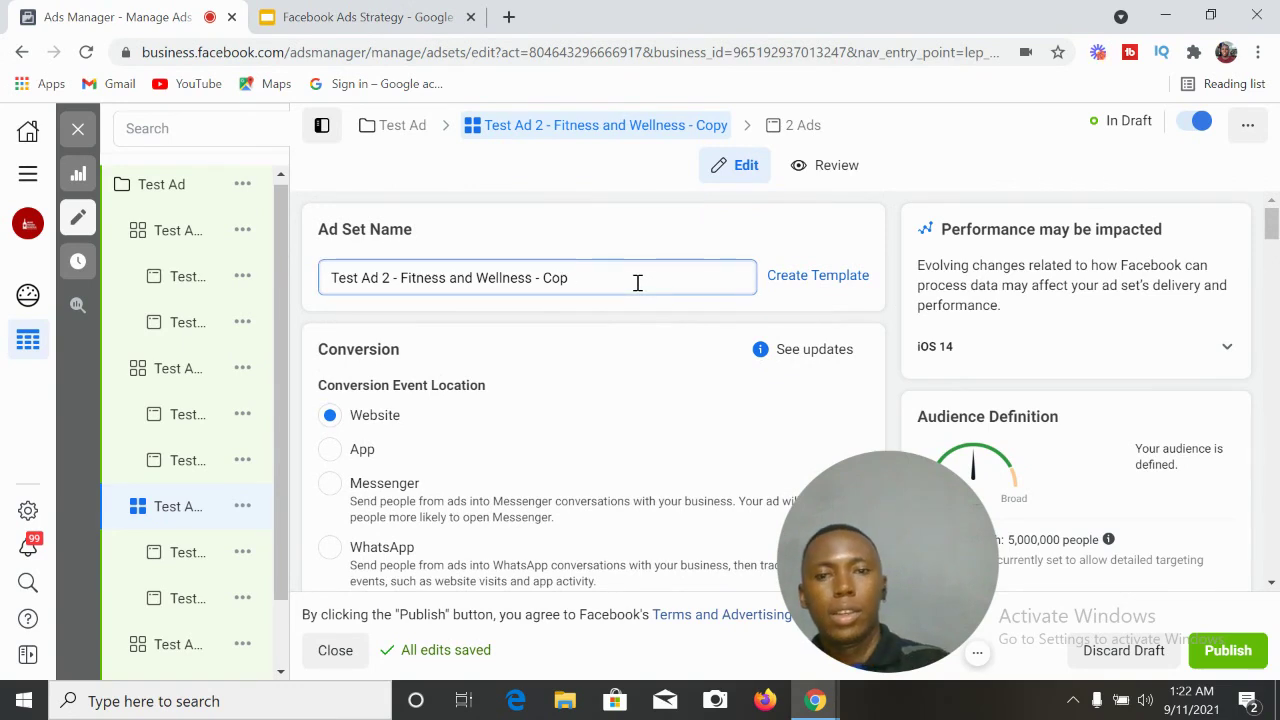
type("N")
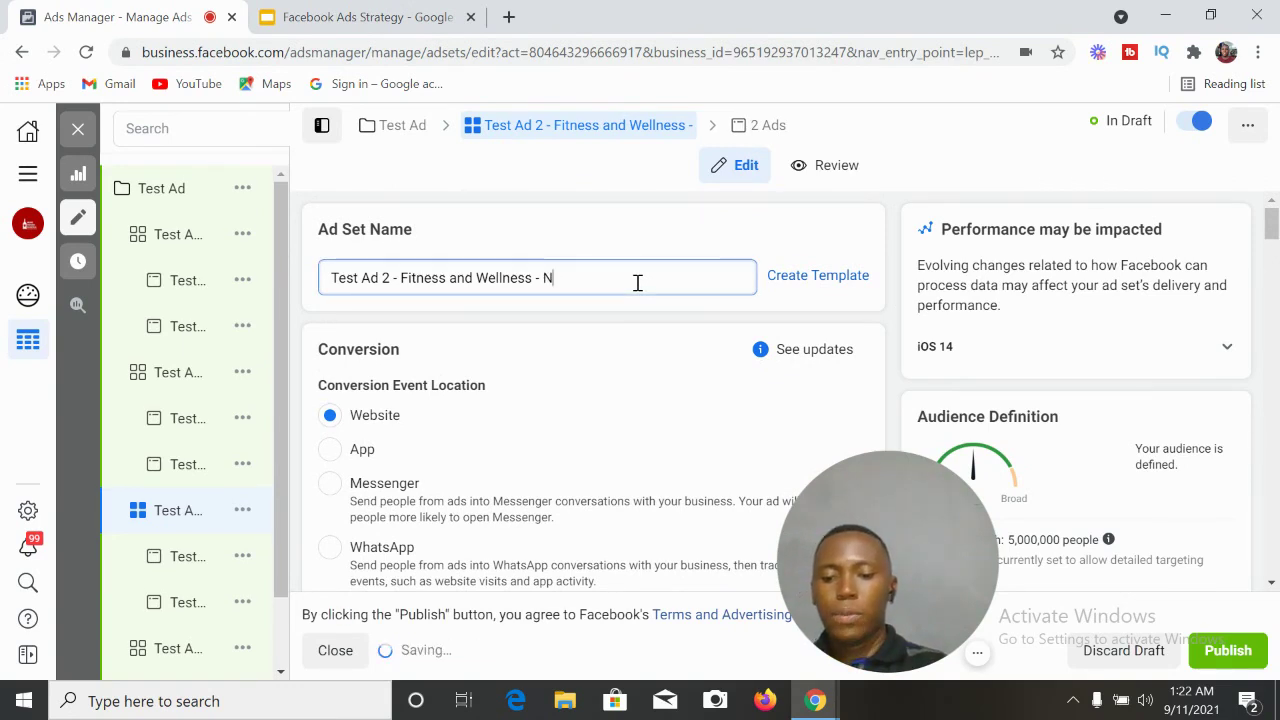
type("ewsf")
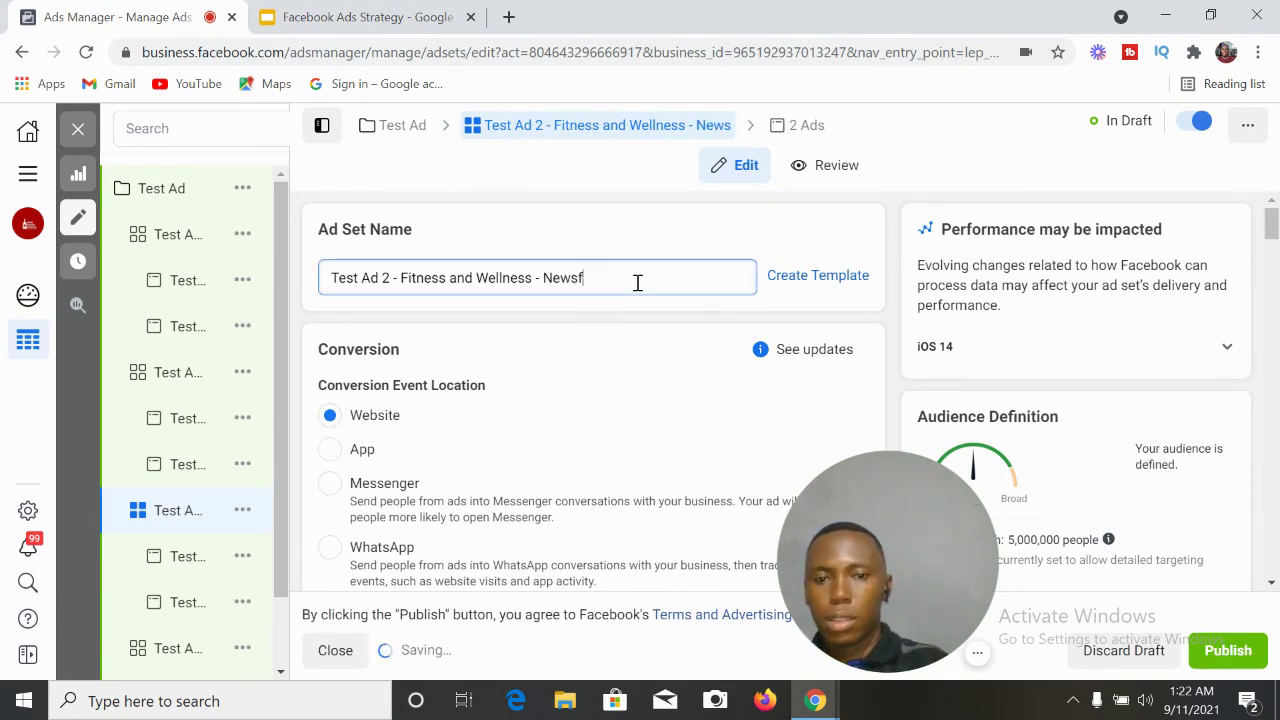
type("eed")
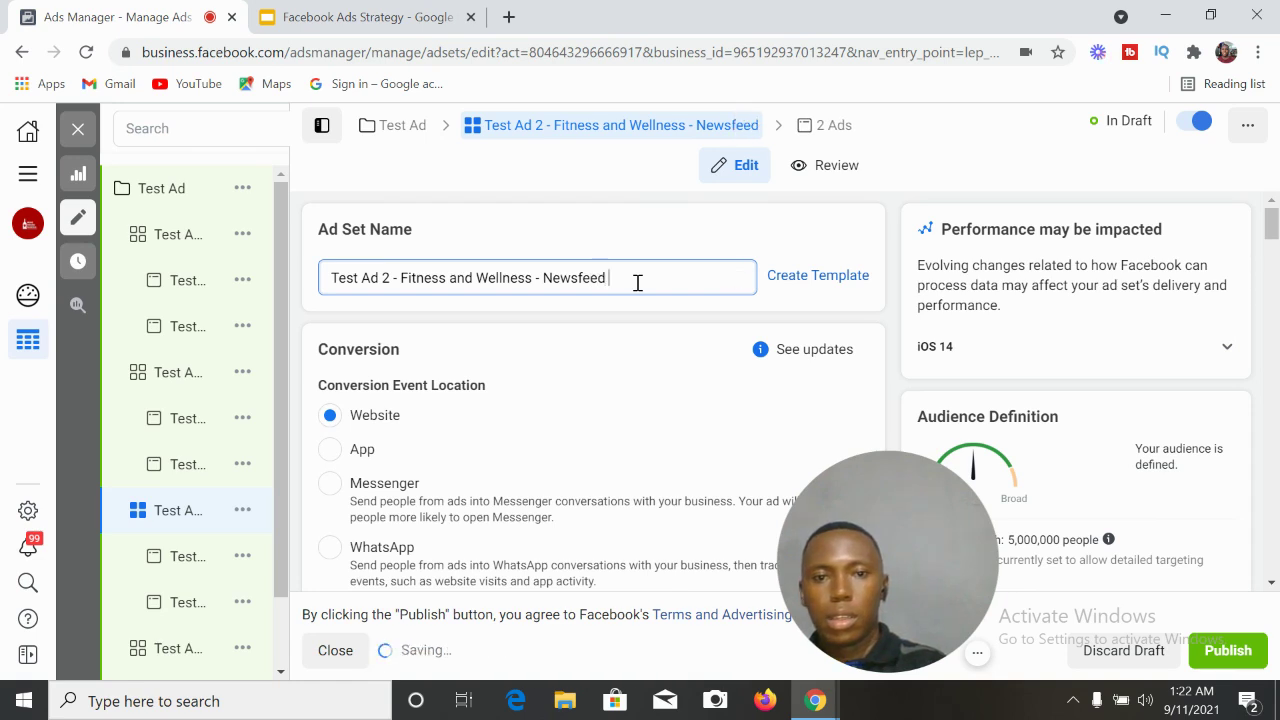
type(" only")
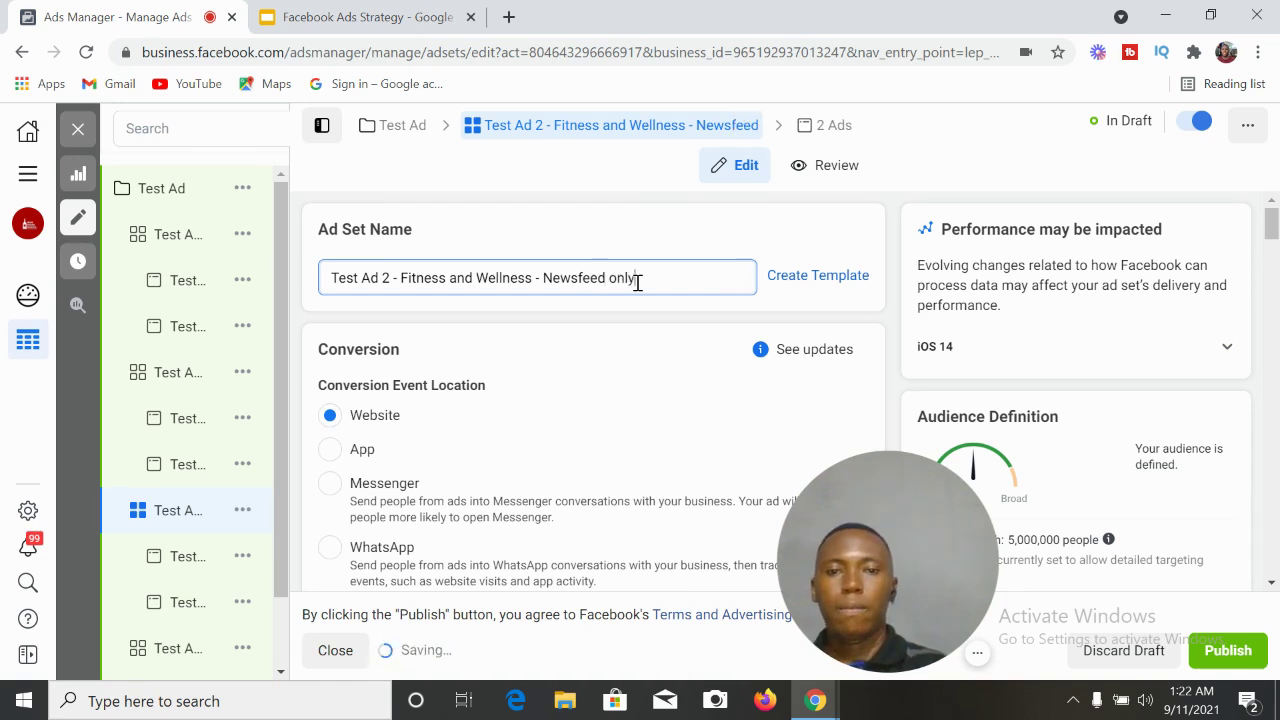
Exclude Facebook Marketplace, Video Feeds, Right Column and Groups Feed from the ad set's feed placements, keeping Facebook News Feed.
left_click_drag(1272, 235, 1273, 446)
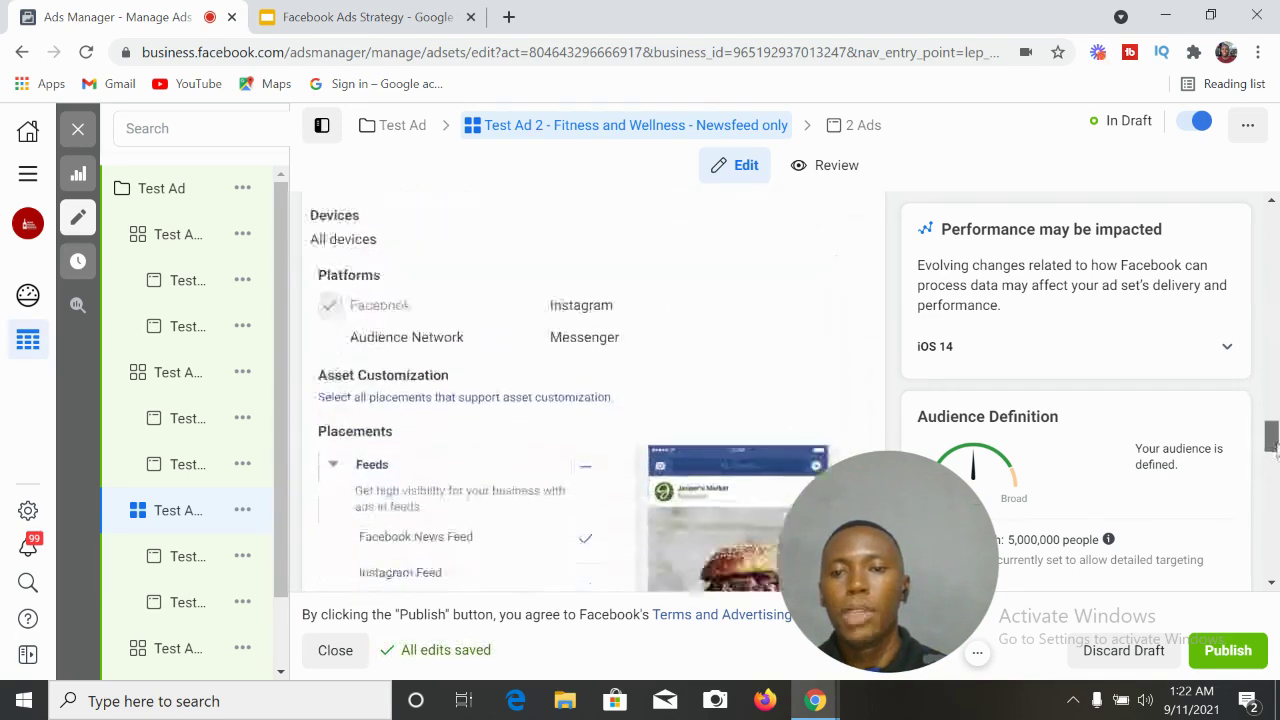
scroll(1273, 446, "down", 3)
left_click(583, 299)
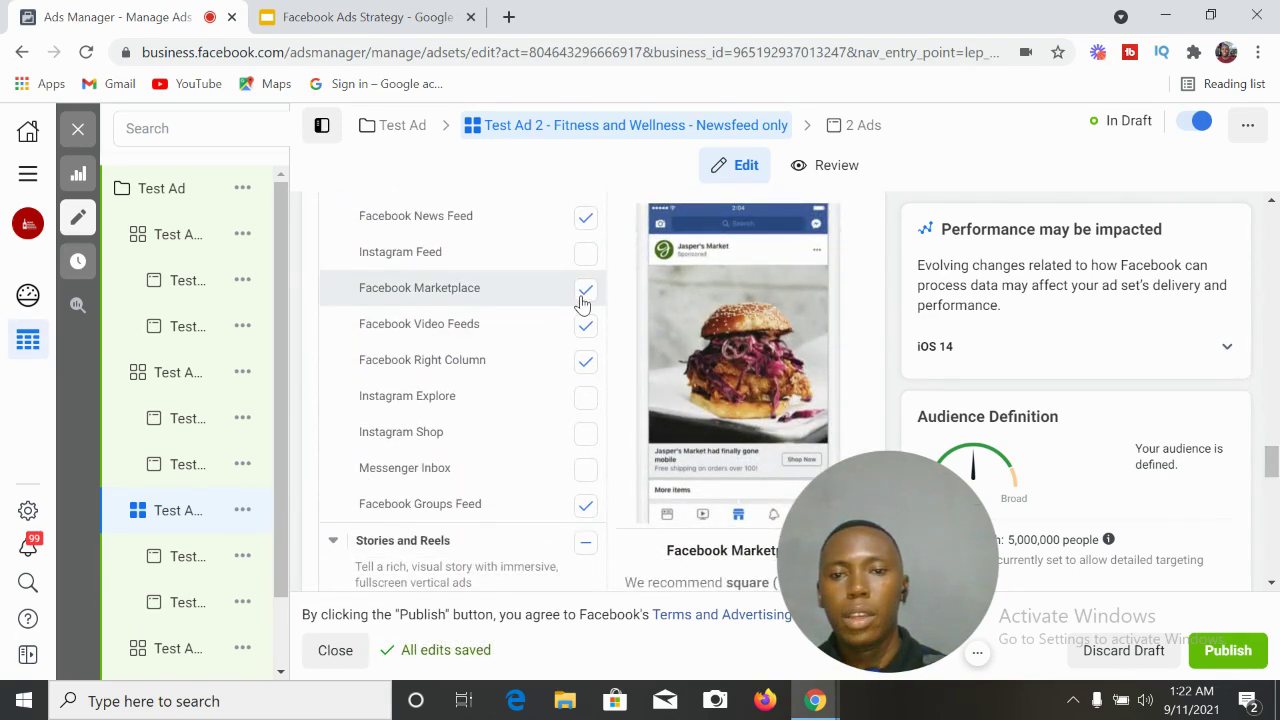
left_click(588, 330)
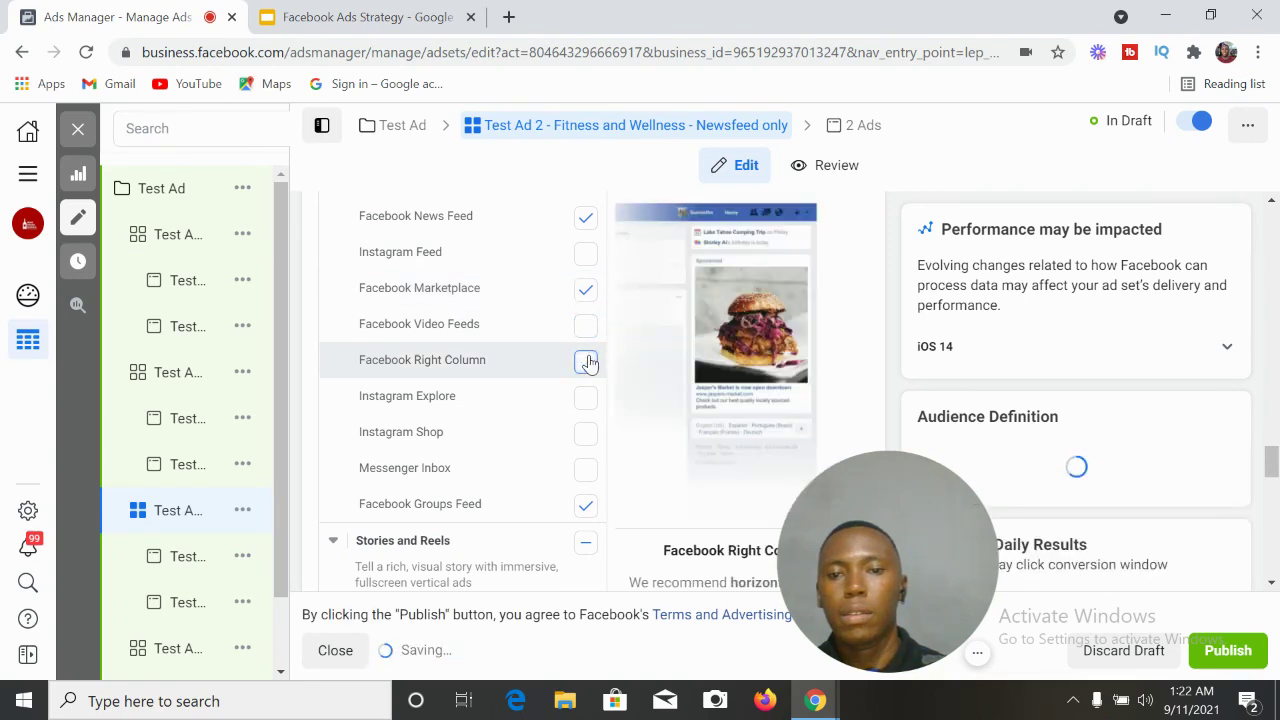
left_click(586, 290)
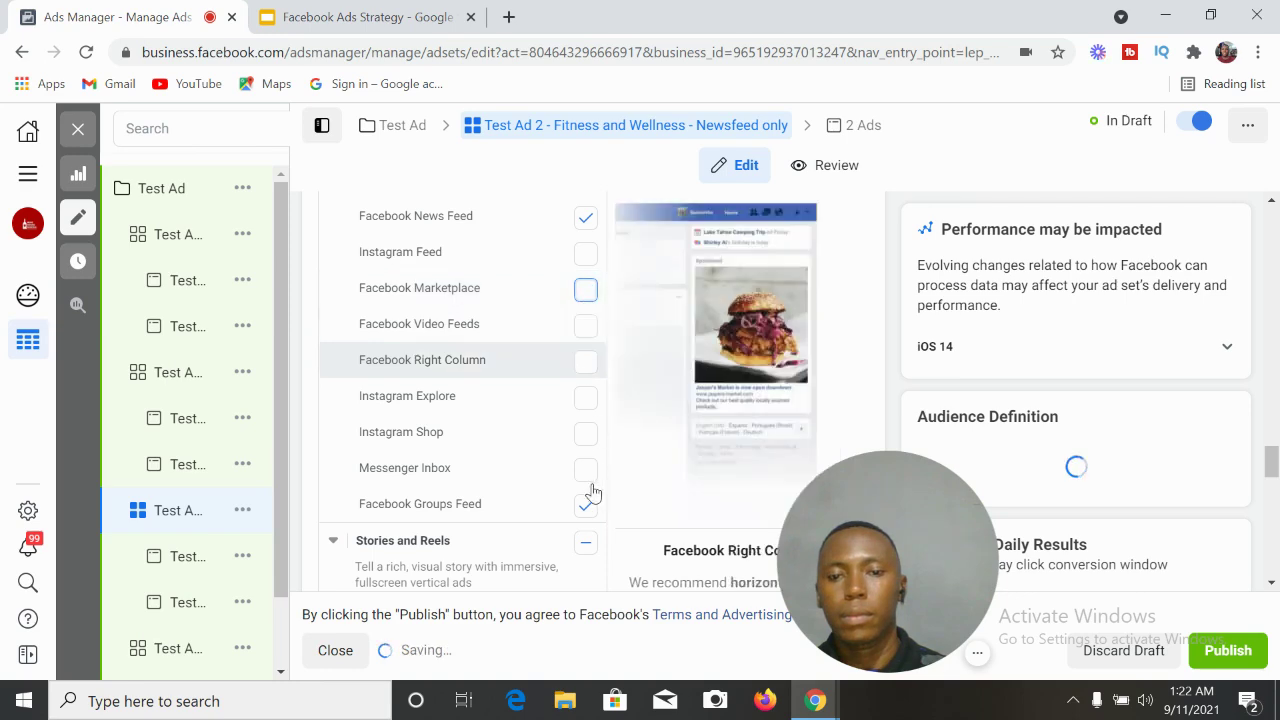
left_click(587, 505)
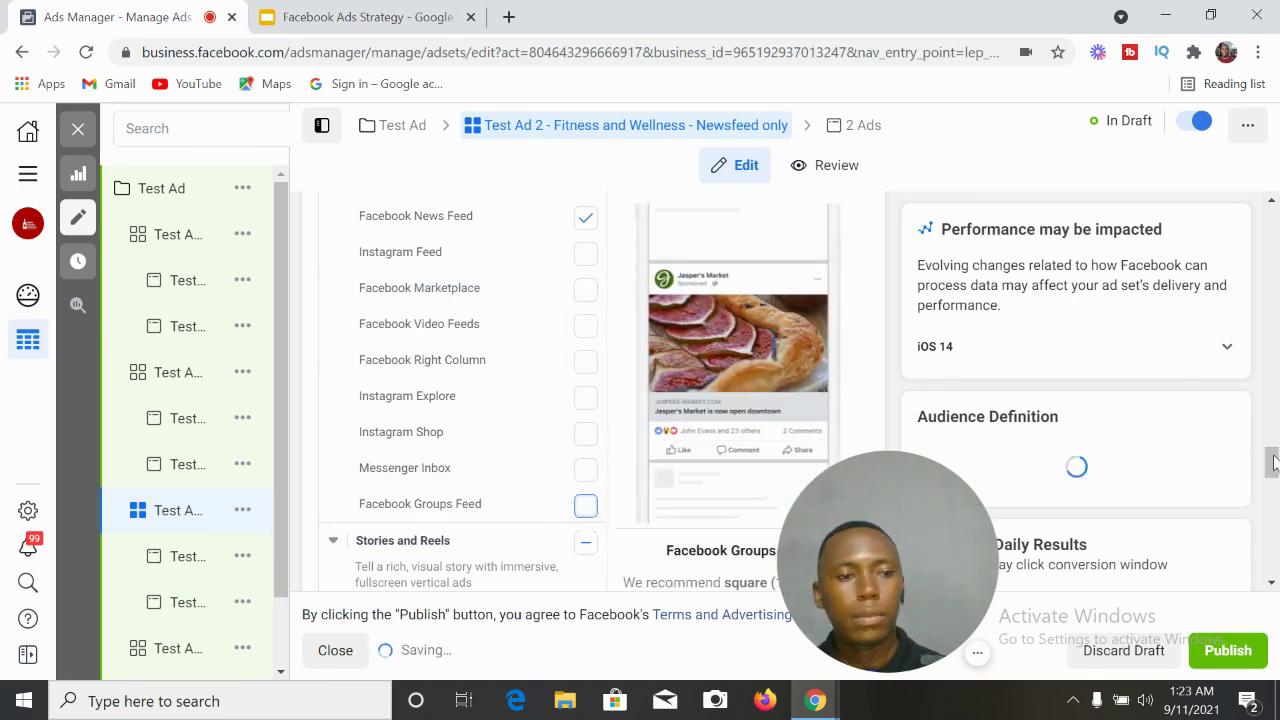
Remove Facebook Stories and the In-Stream, Search and In-Article groups from the Newsfeed only ad set's placements.
mouse_move(1273, 462)
left_mouse_down()
mouse_move(1273, 502)
mouse_move(1273, 487)
left_mouse_up()
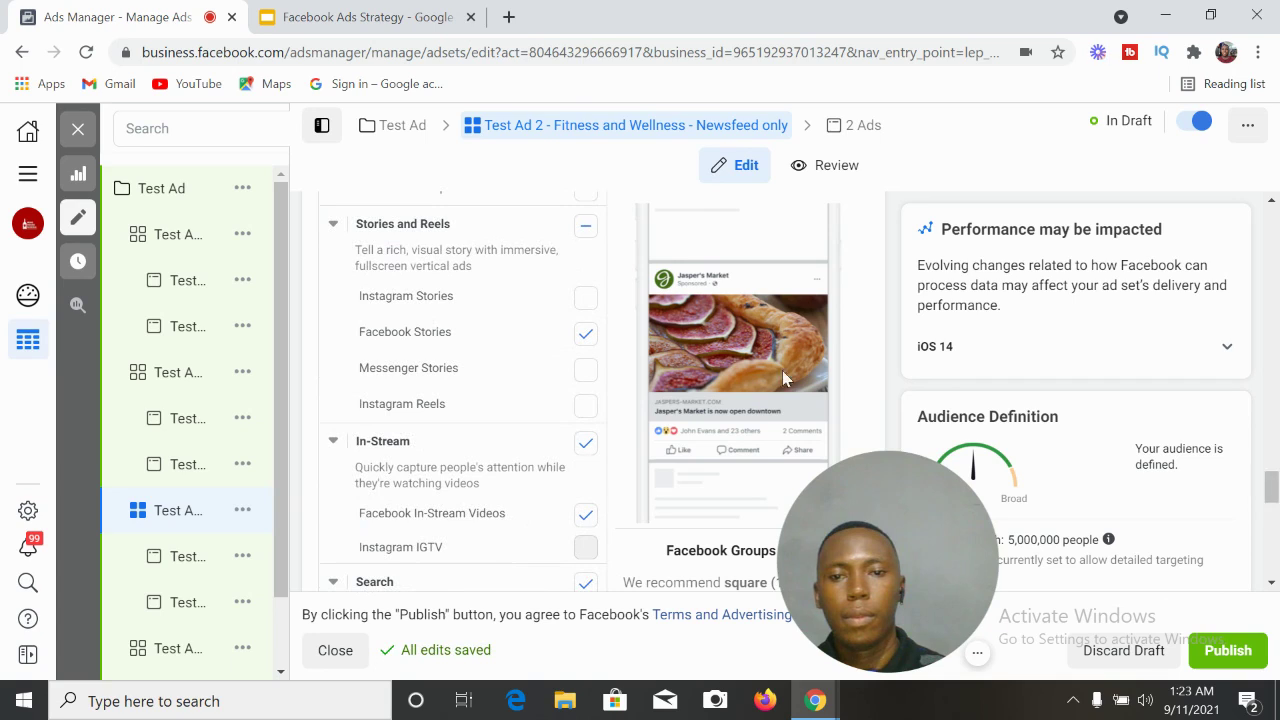
left_click(586, 337)
left_click(586, 446)
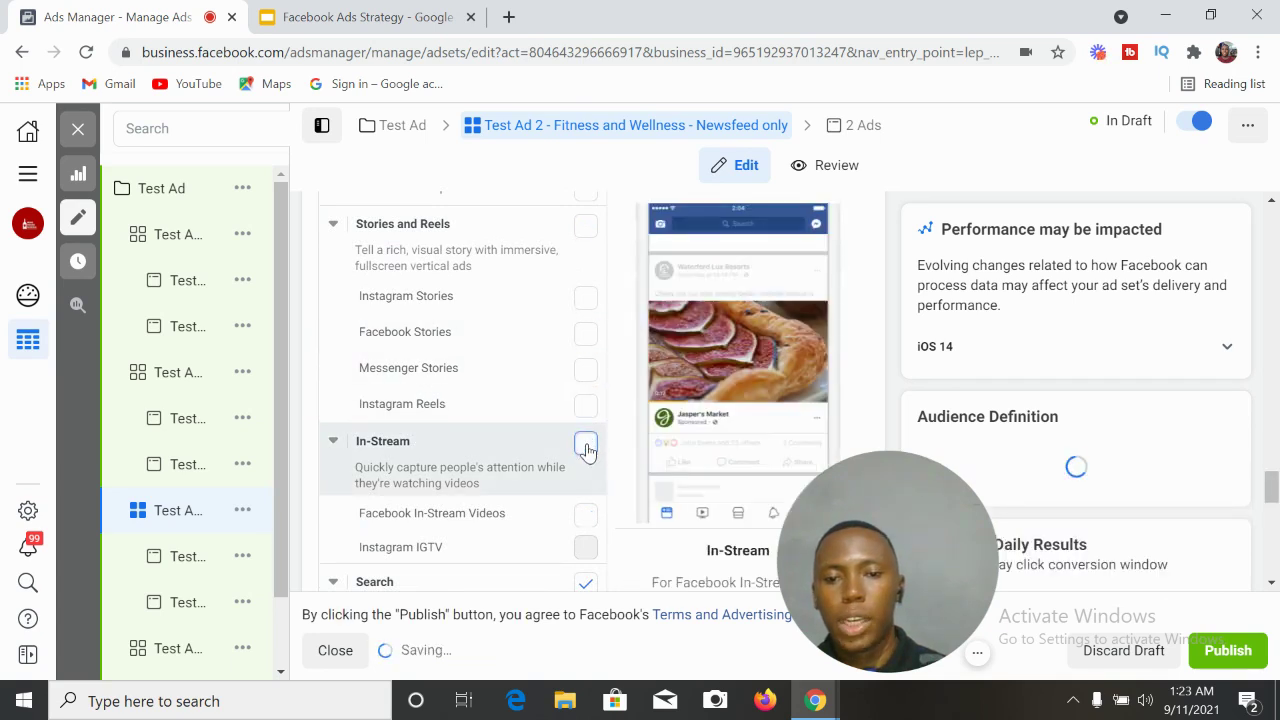
left_click(587, 585)
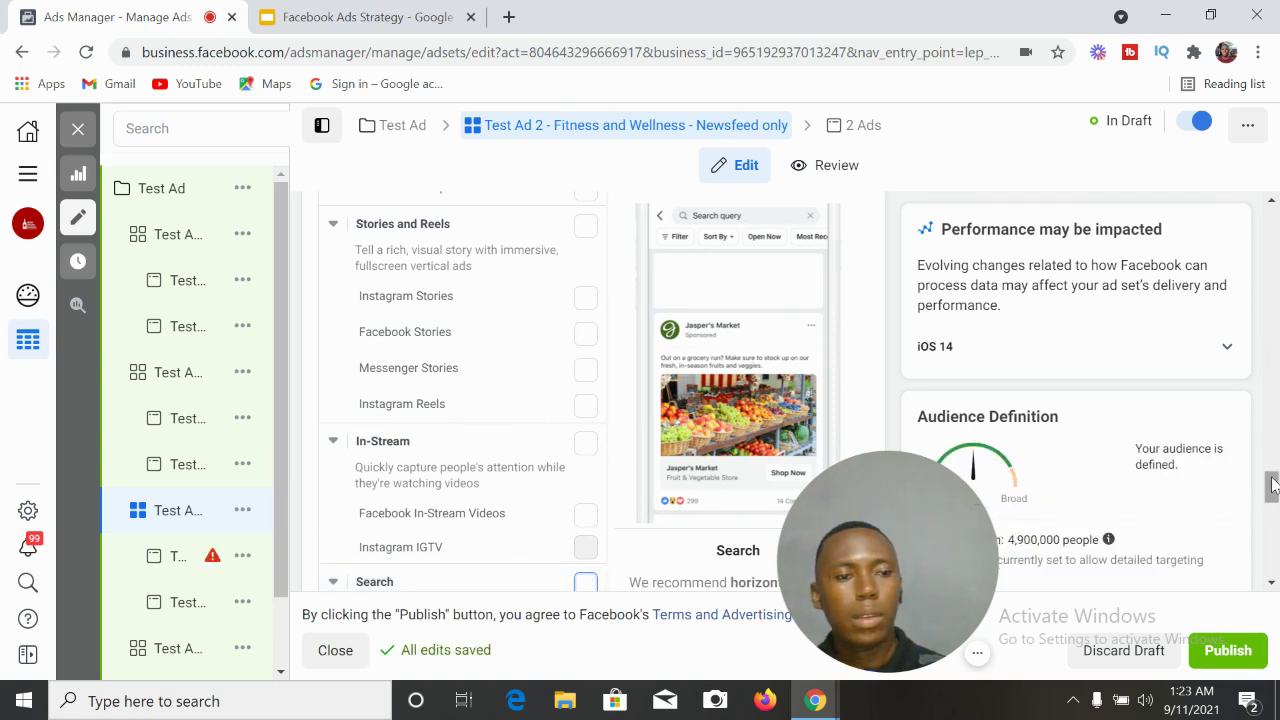
scroll(1272, 490, "down", 1)
scroll(680, 360, "down", 3)
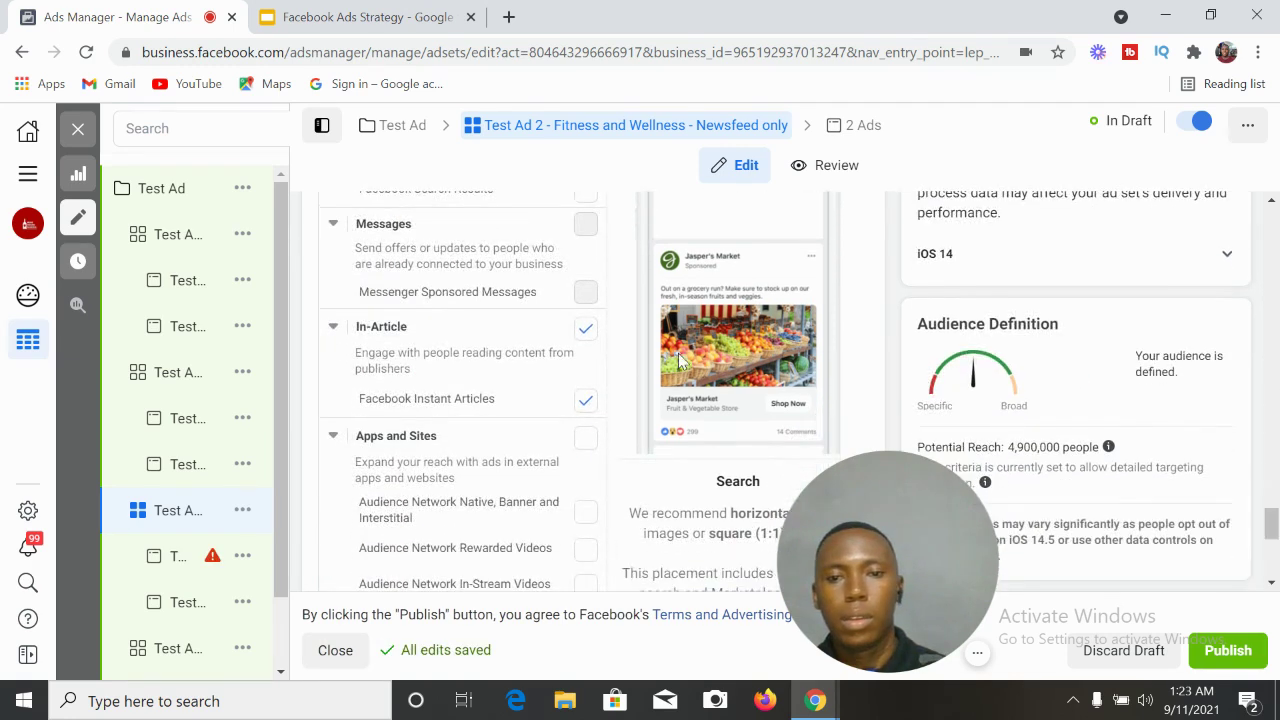
left_click(586, 331)
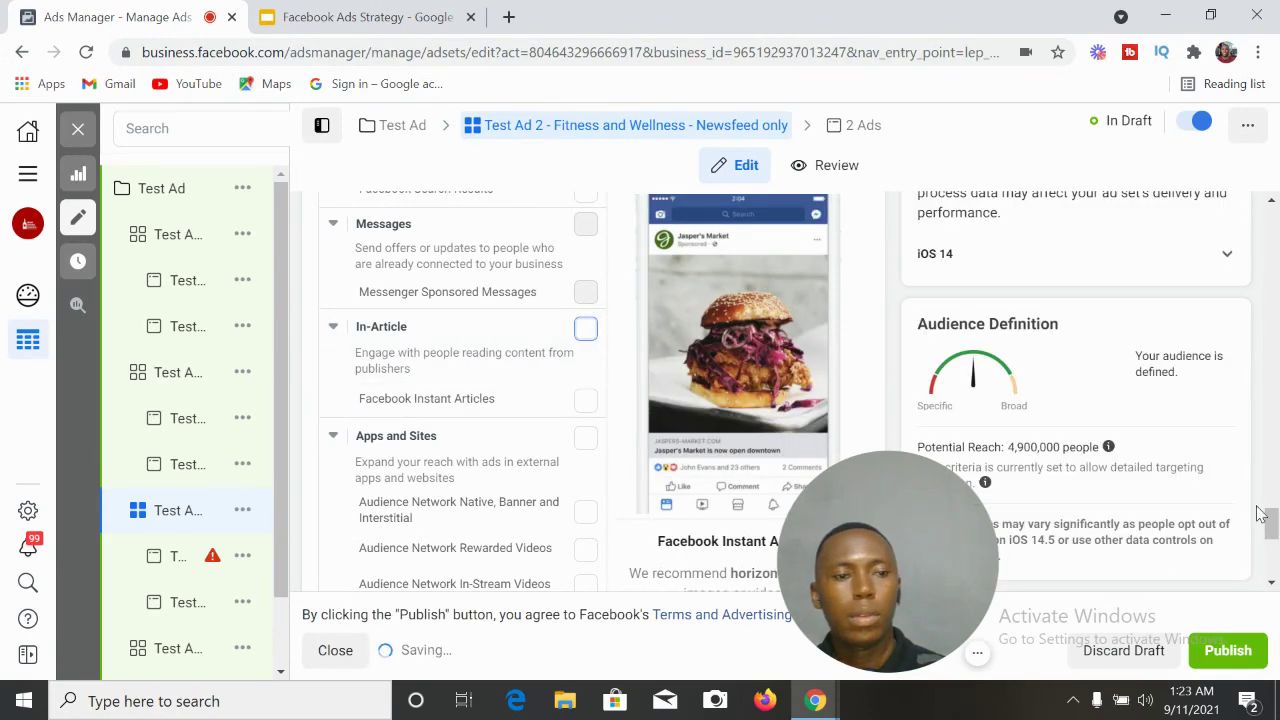
Switch to the Facebook Ads Strategy presentation and view the slide with the campaign, ad set and ad structure.
left_click_drag(1270, 524, 1272, 232)
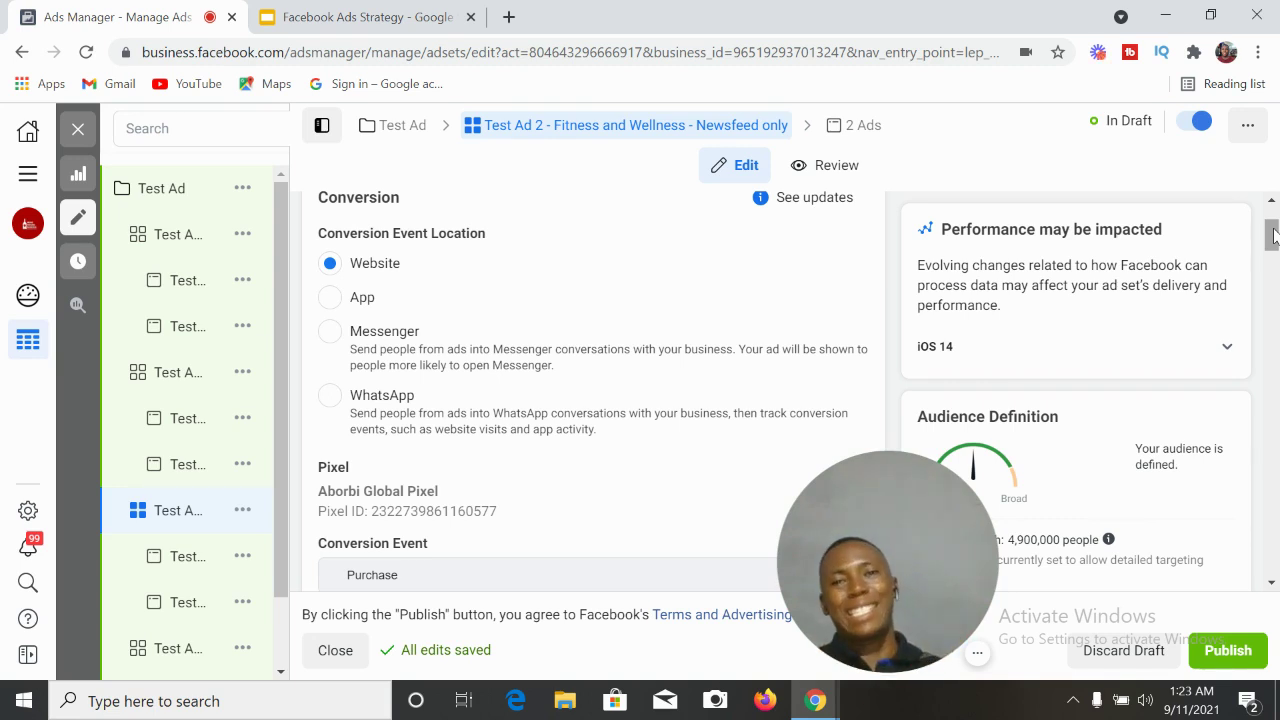
left_click(366, 18)
left_click(130, 309)
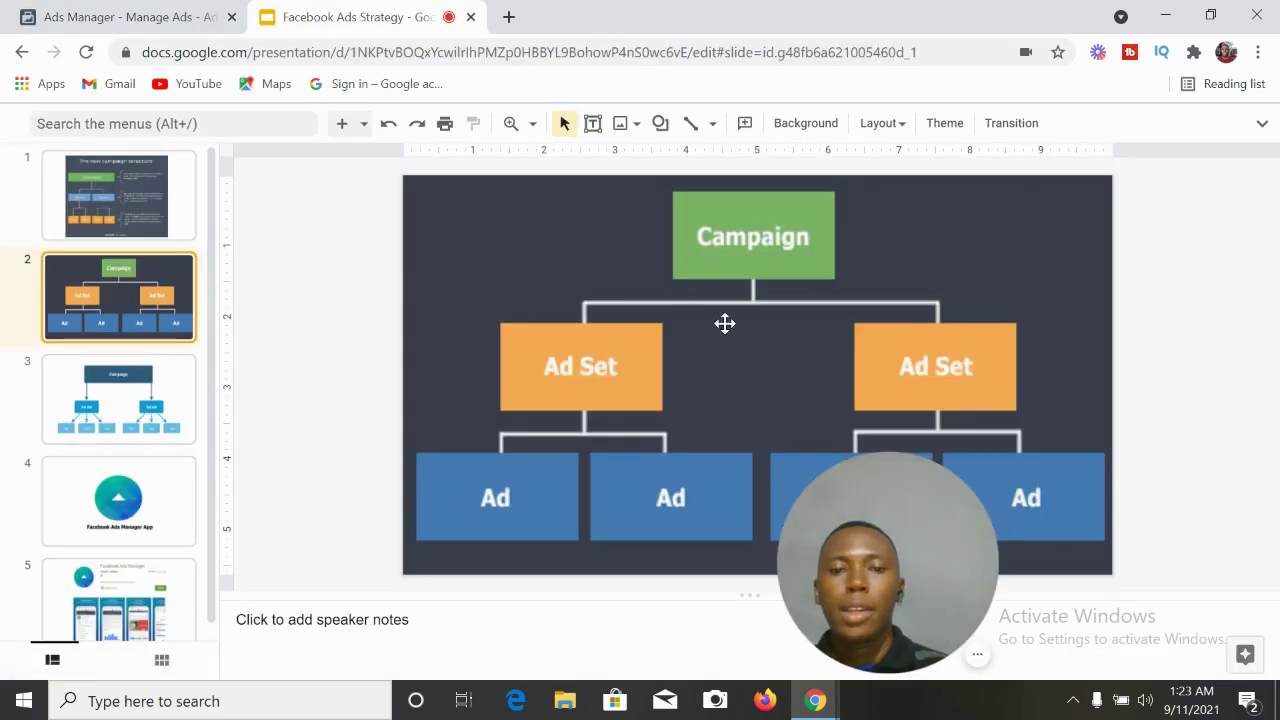
left_click_drag(893, 571, 343, 560)
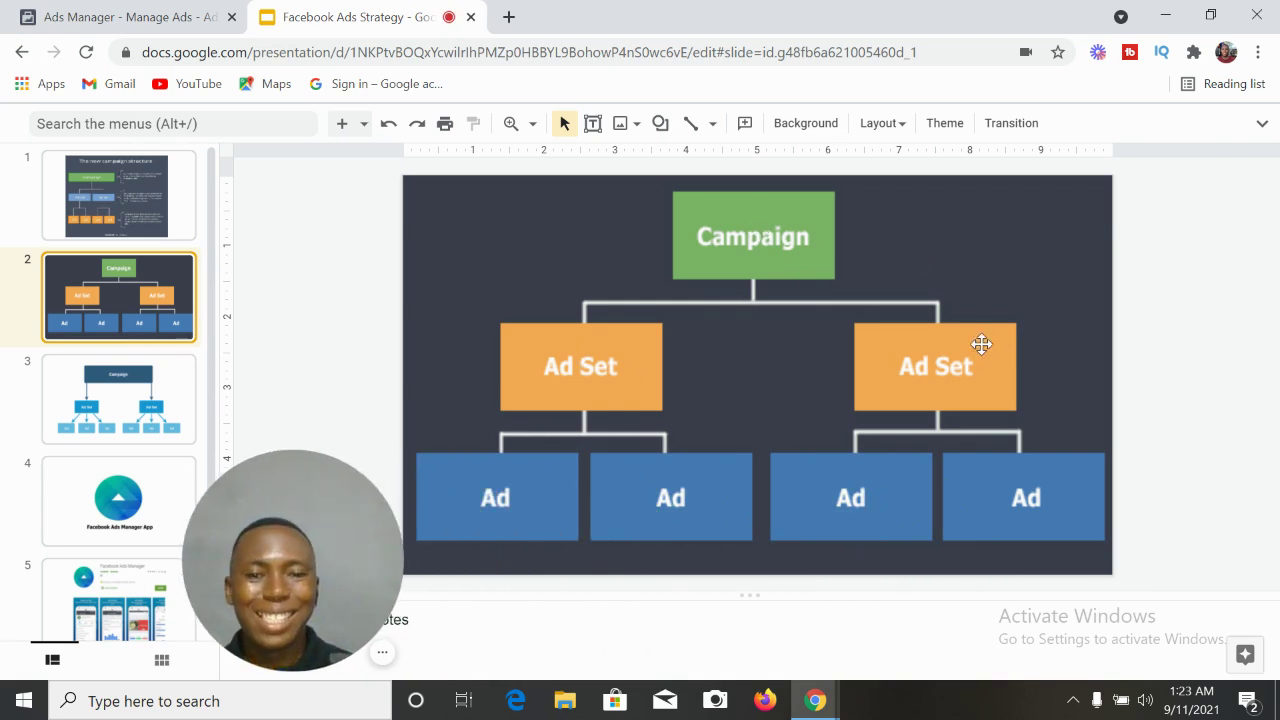
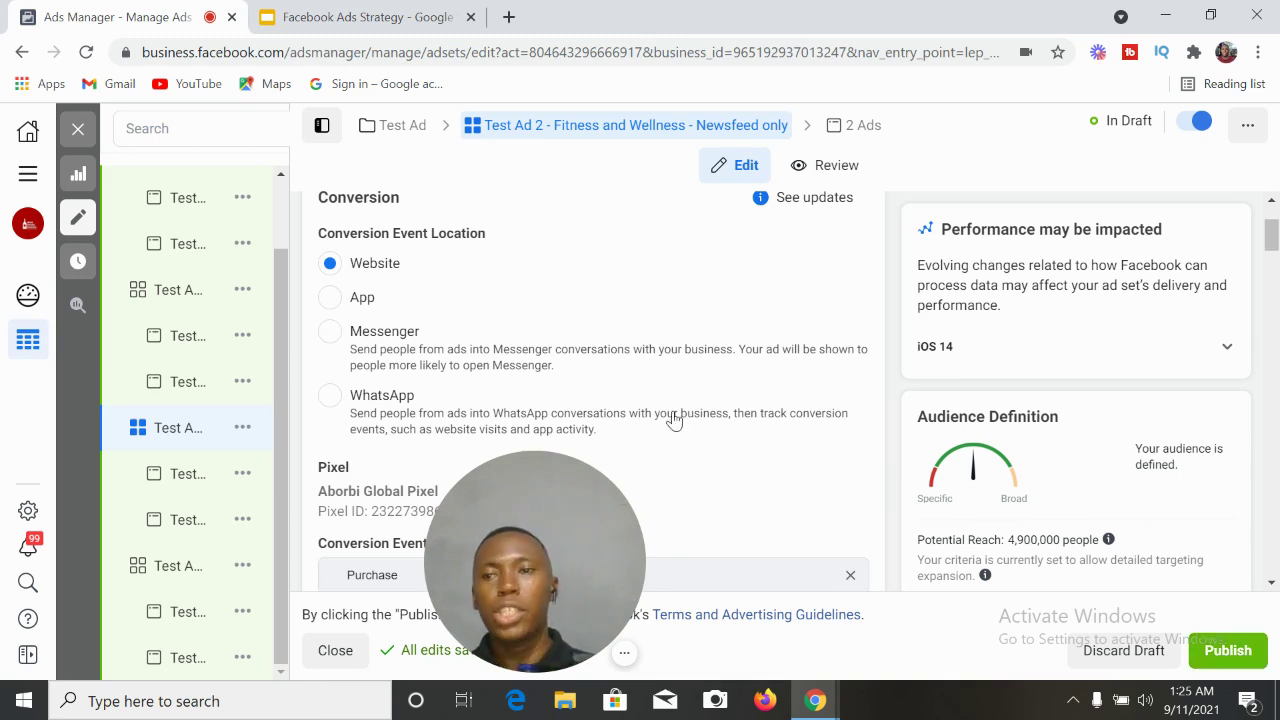
Close the ad set editor without publishing the draft items, returning to the ad sets list.
left_click(80, 143)
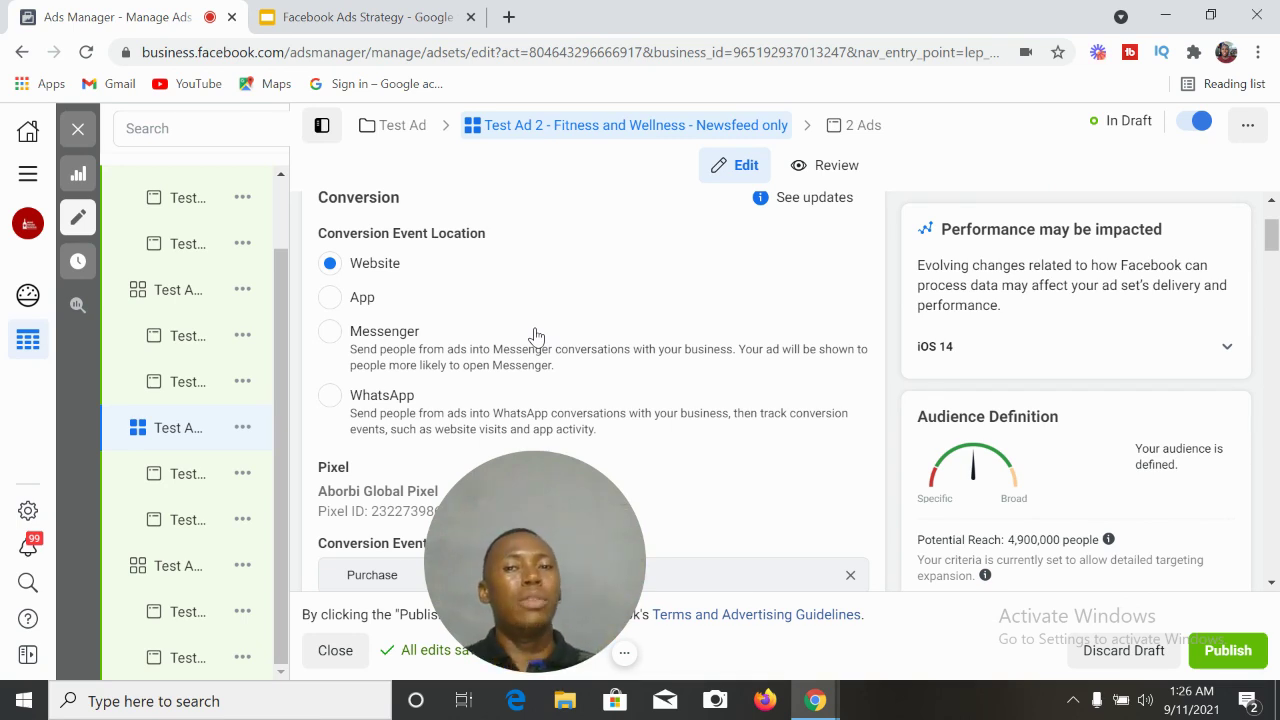
left_click(81, 130)
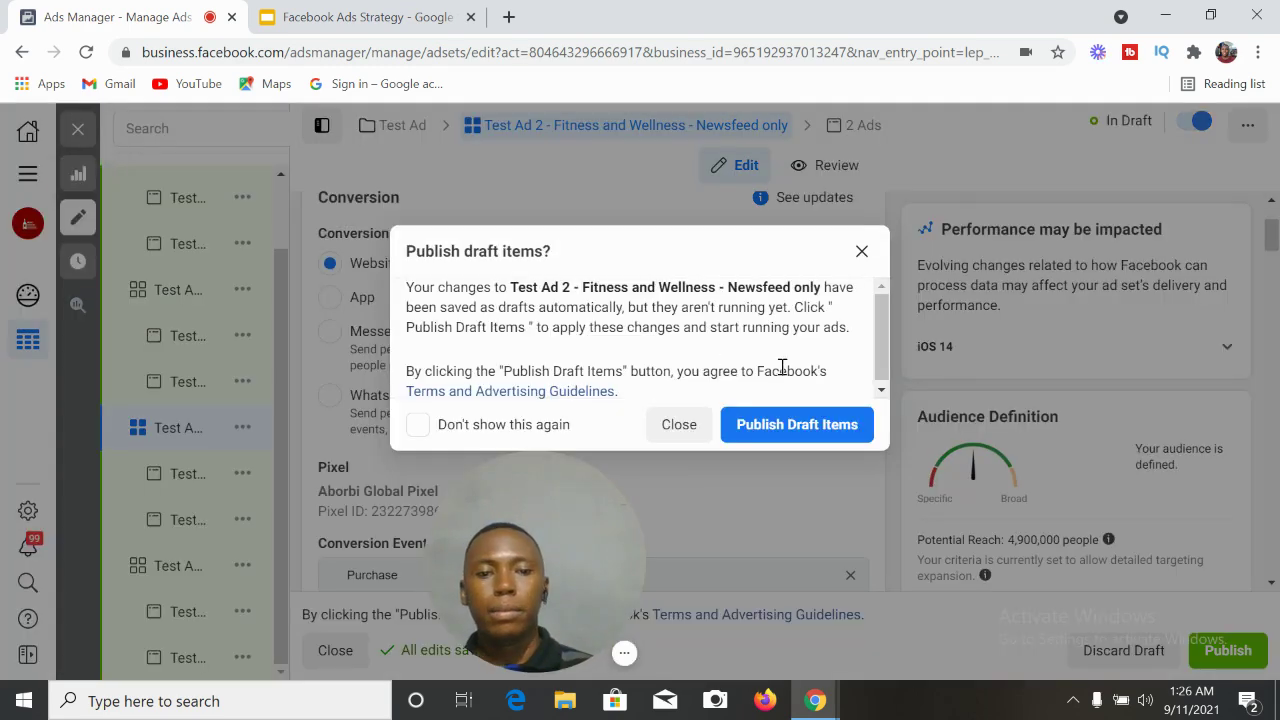
left_click(677, 428)
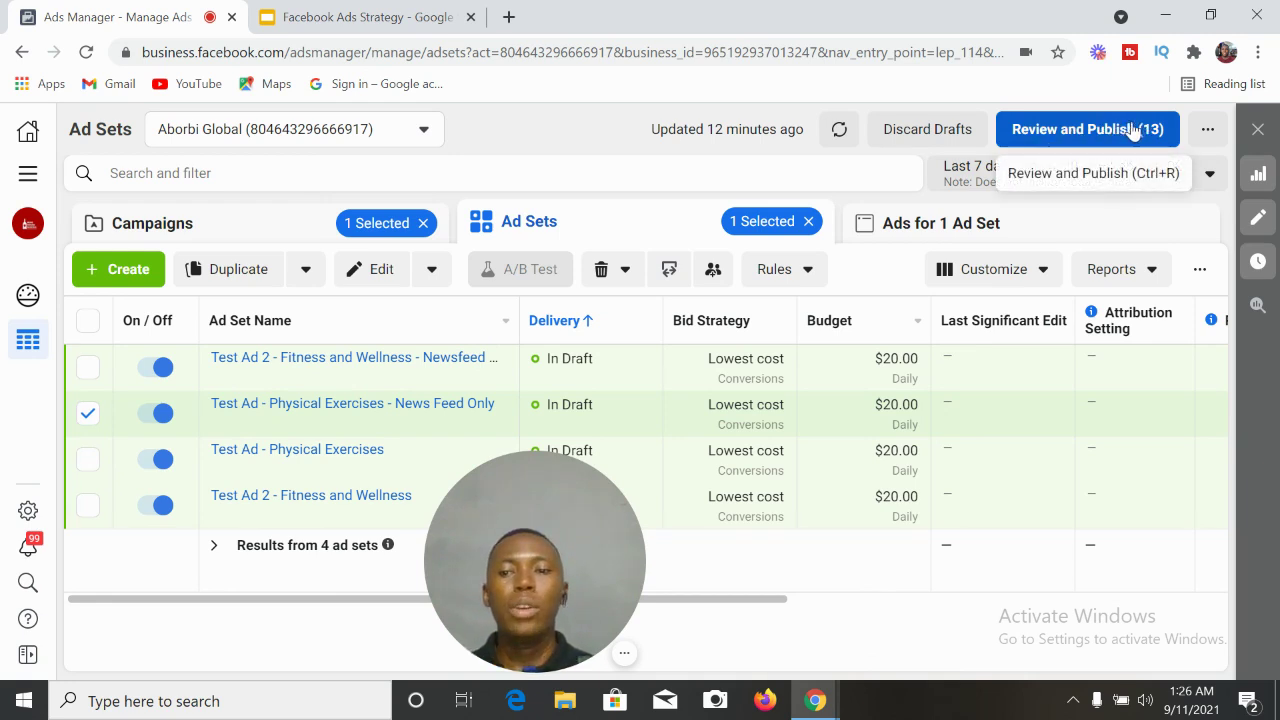
Look across the ad sets' budget, results and reach columns and open the ads of the Fitness and Wellness Newsfeed only ad set.
left_click_drag(560, 591, 1229, 625)
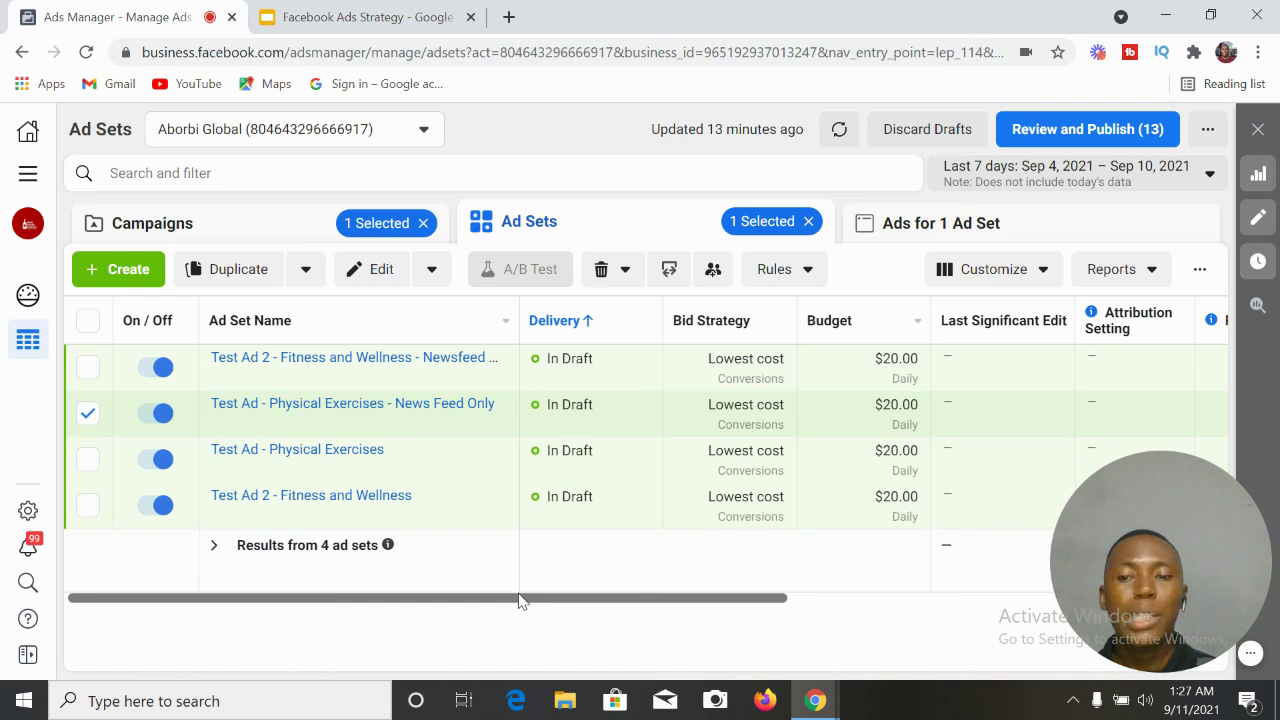
left_click_drag(1029, 586, 110, 610)
left_click_drag(489, 600, 650, 599)
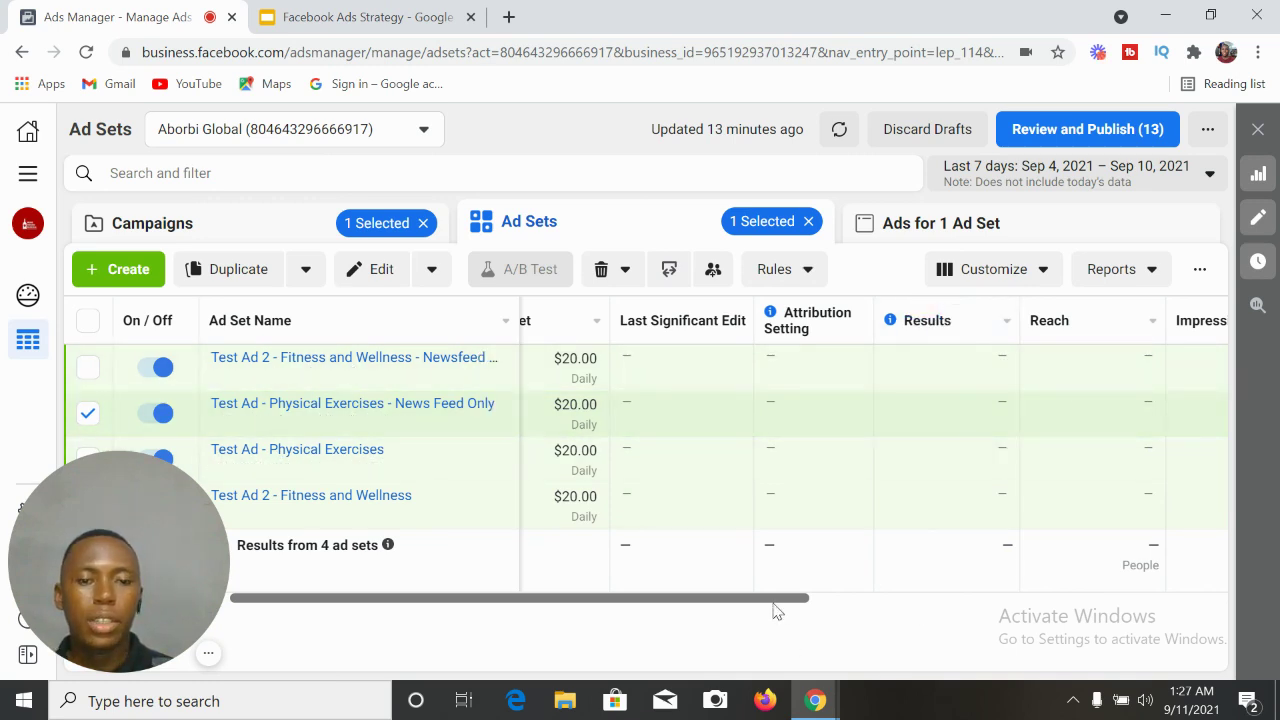
left_click_drag(776, 600, 660, 624)
left_click(751, 521)
left_click_drag(174, 589, 1044, 653)
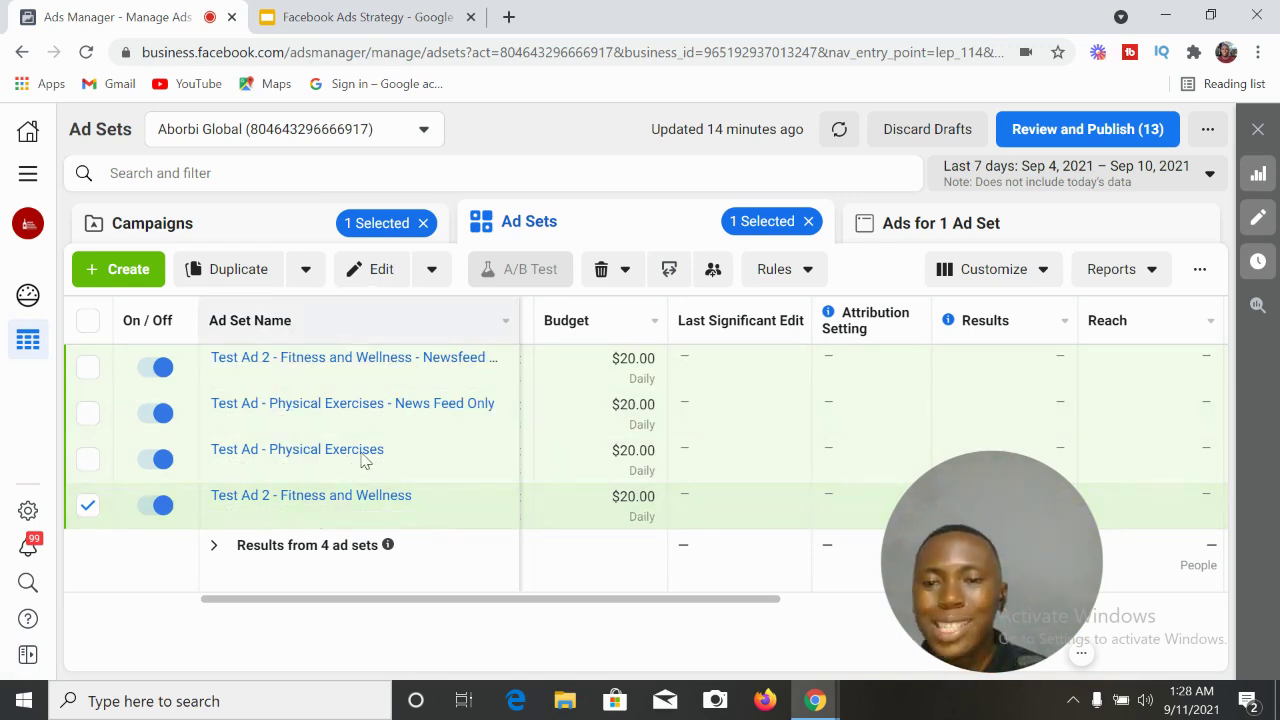
left_click(331, 362)
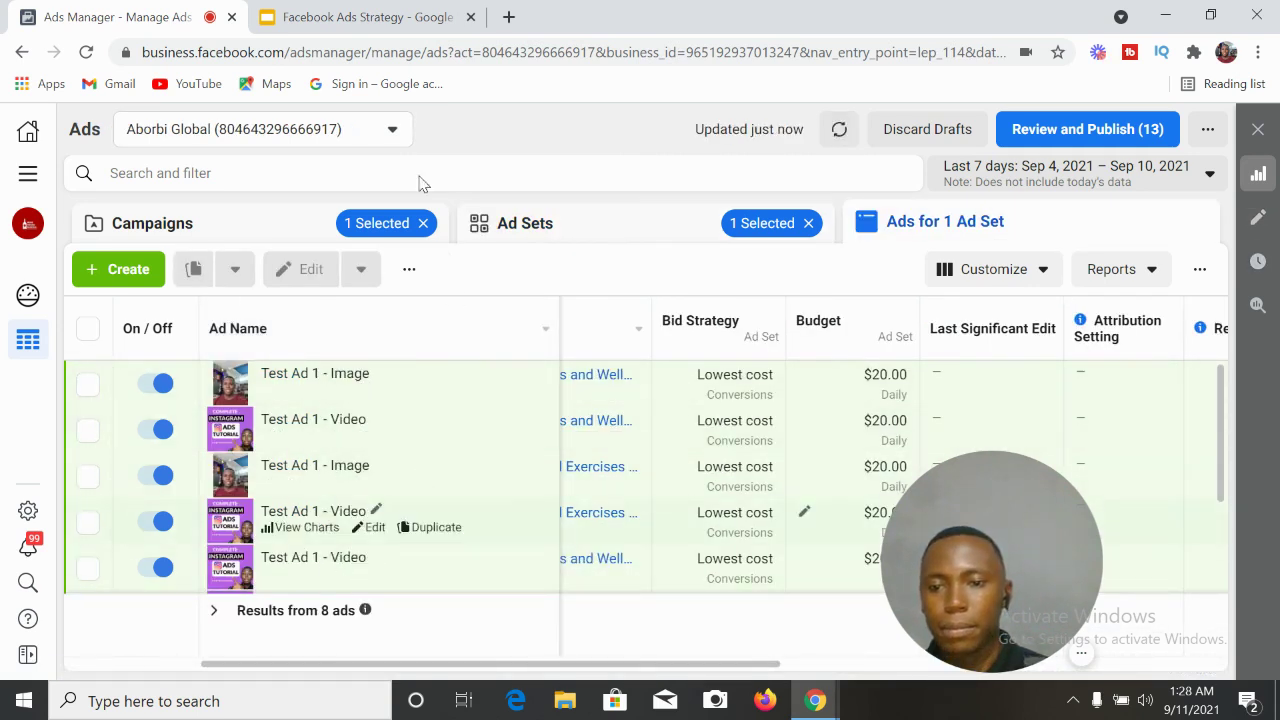
Switch to the Facebook Ads Strategy presentation, view the Ads Manager app and campaign structure slides, and return to Ads Manager.
left_click(363, 15)
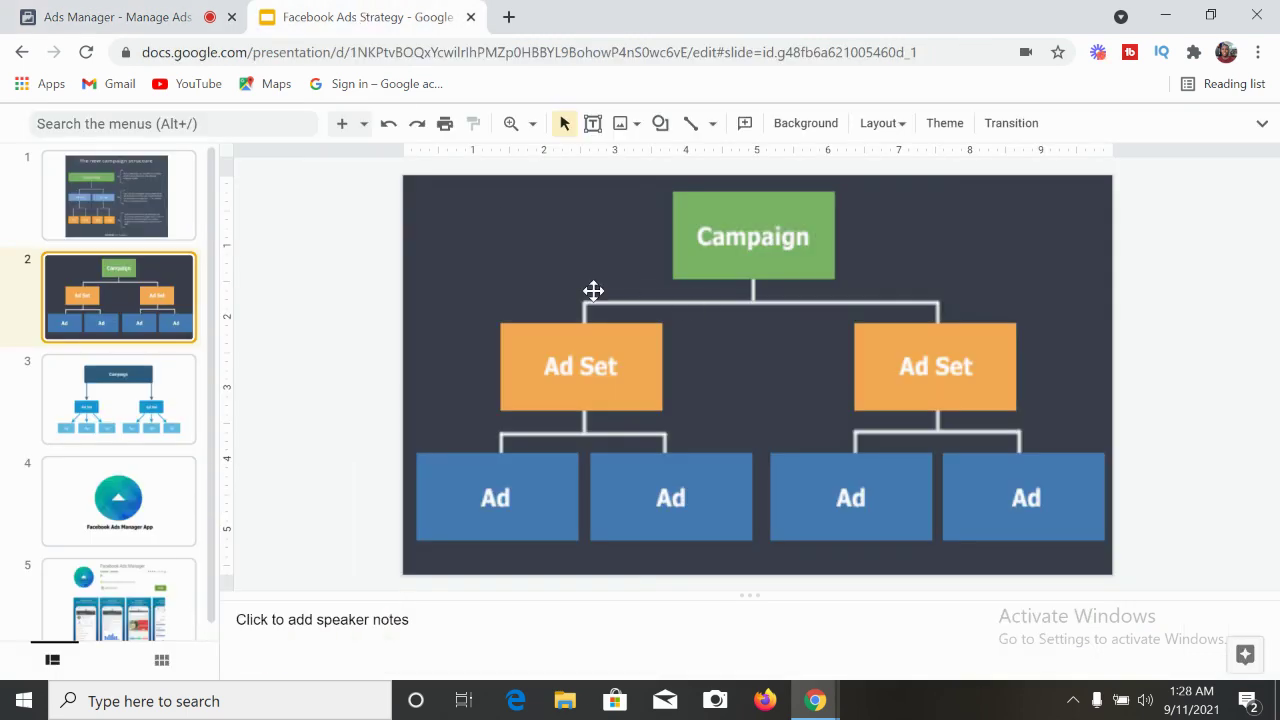
left_click(145, 512)
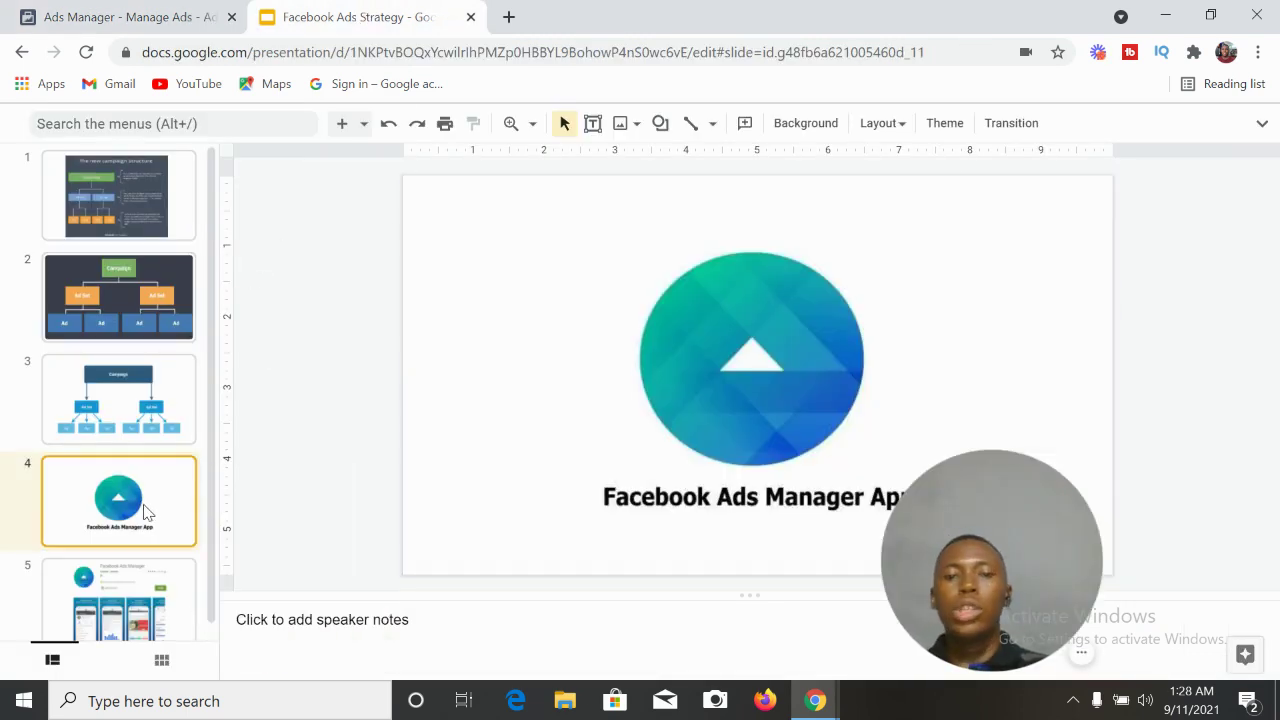
left_click_drag(1018, 549, 250, 610)
left_click_drag(202, 664, 134, 660)
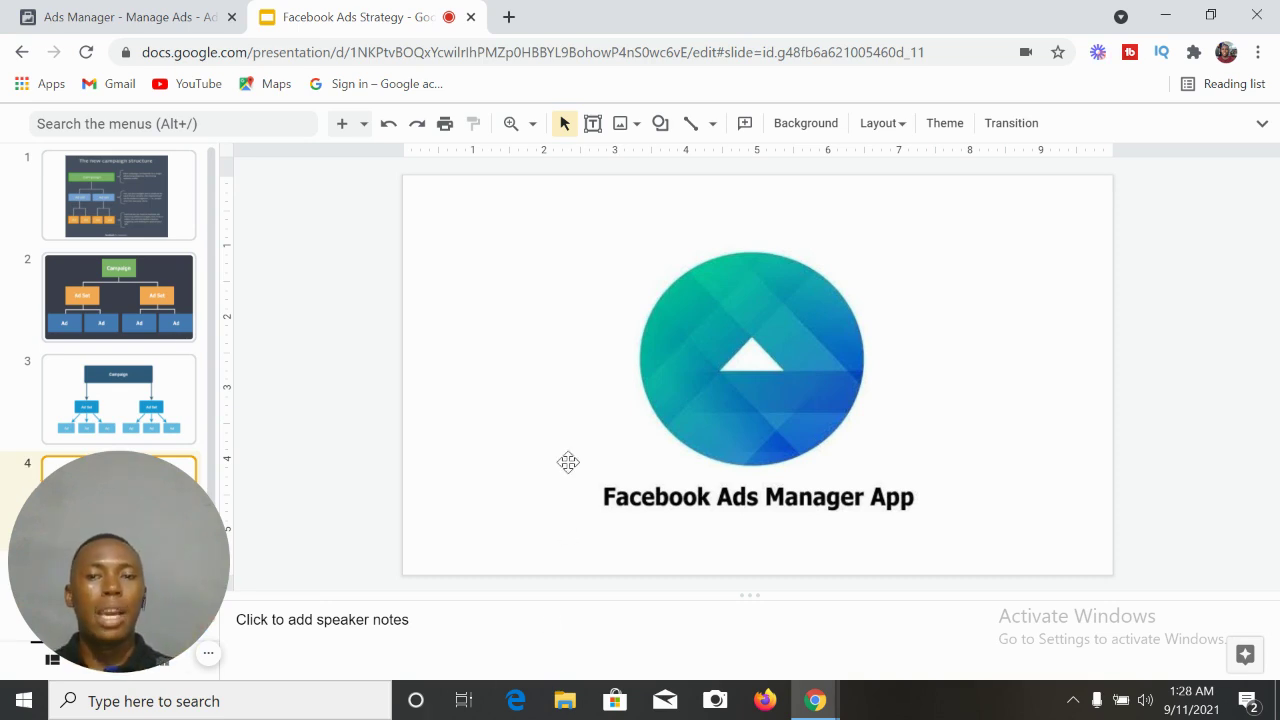
key("Down")
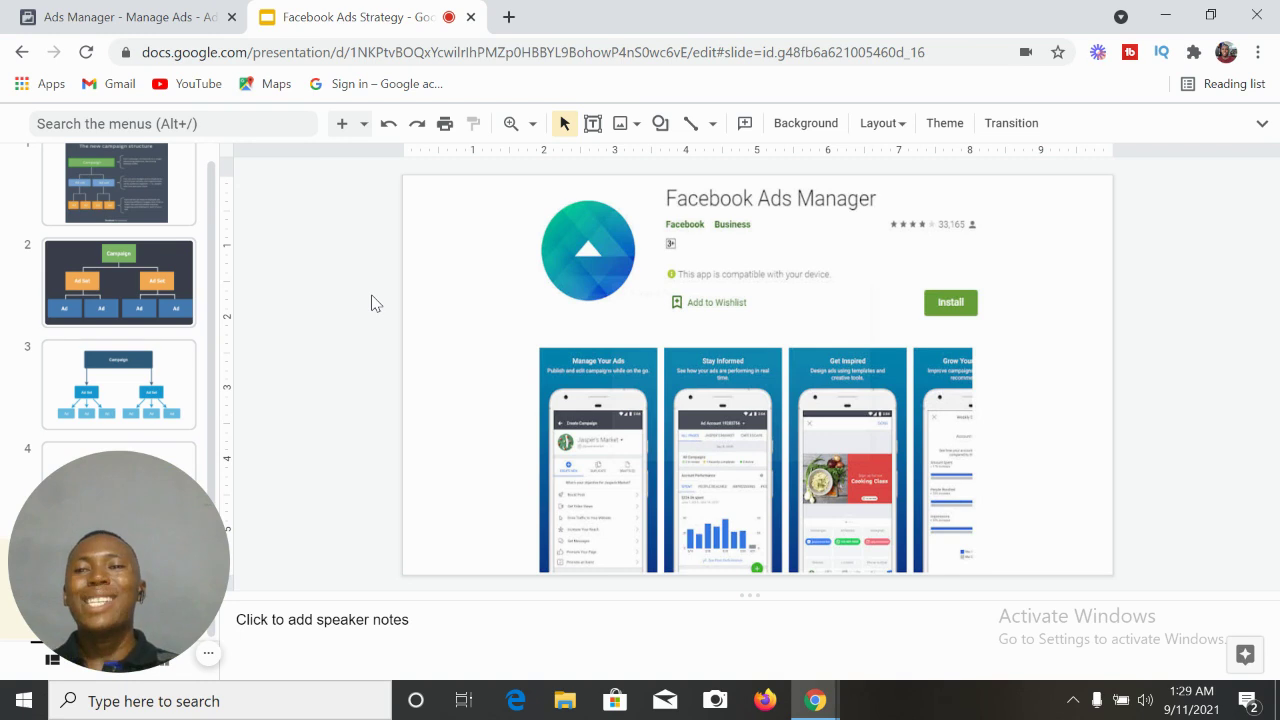
left_click(145, 305)
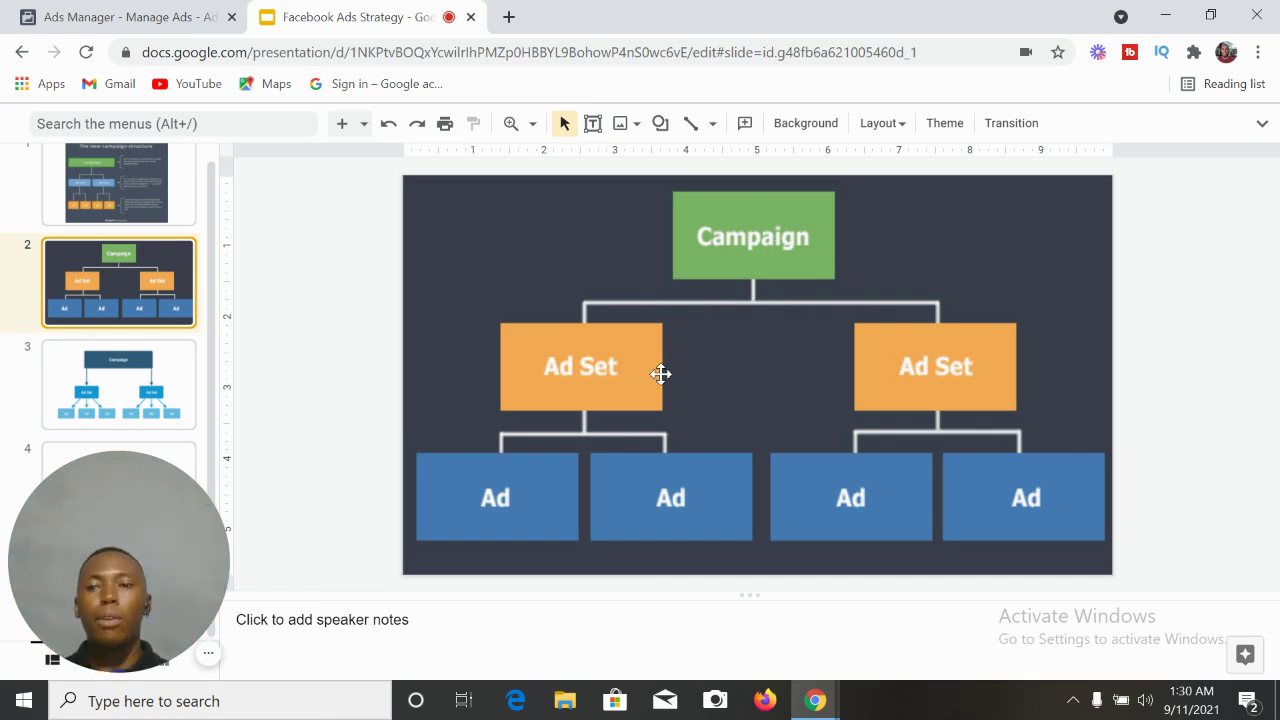
left_click(172, 20)
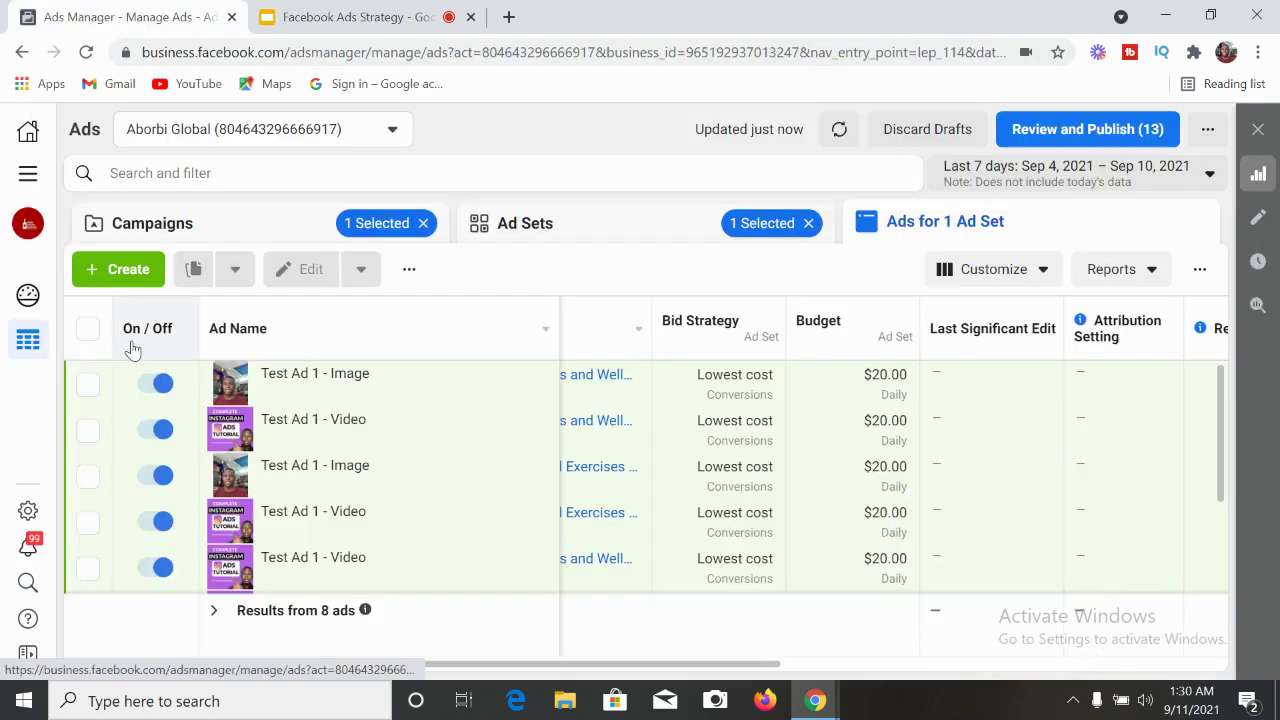